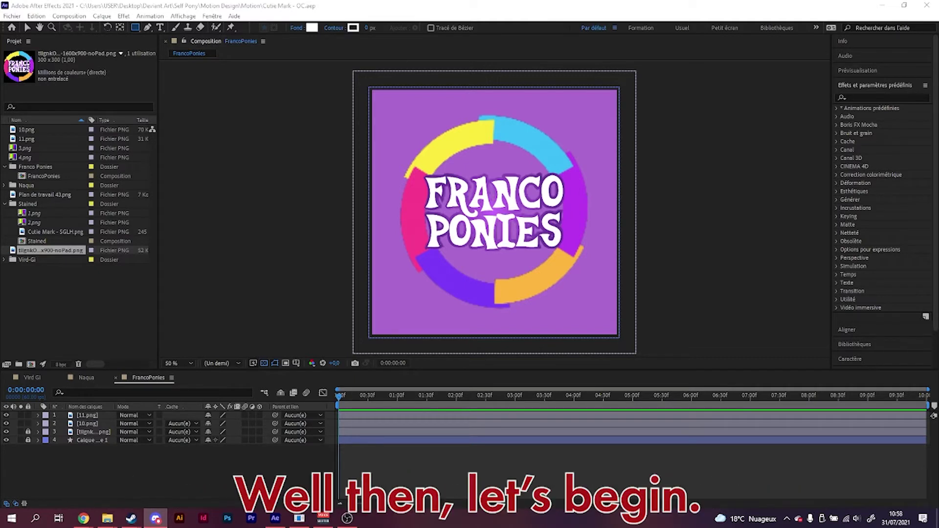
Open the Naqua composition and preview its animation.
{"action": "left_click", "coordinate": [287, 229]}
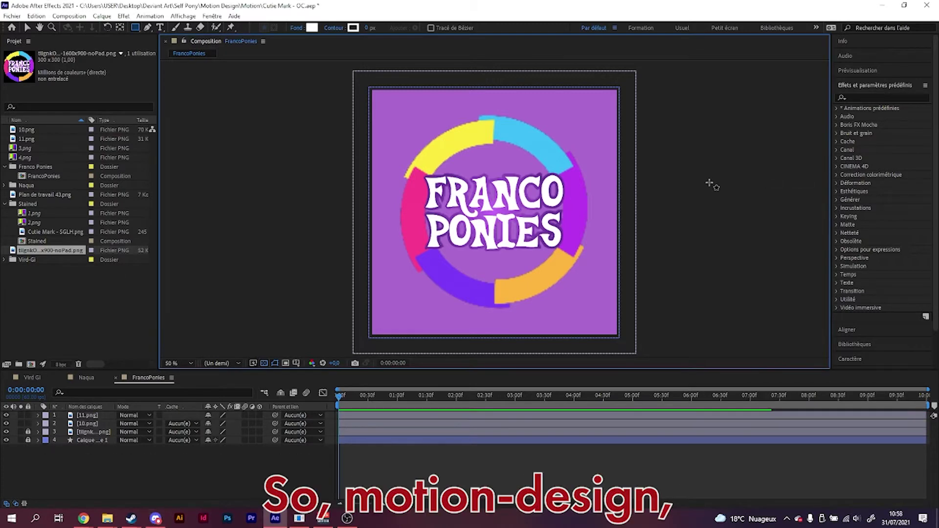
{"action": "left_click", "coordinate": [28, 28]}
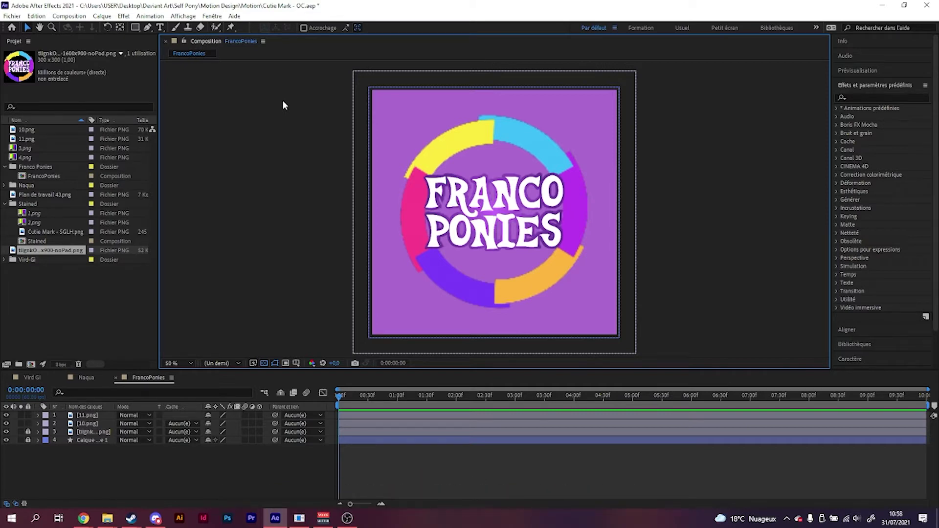
{"action": "left_click", "coordinate": [86, 377]}
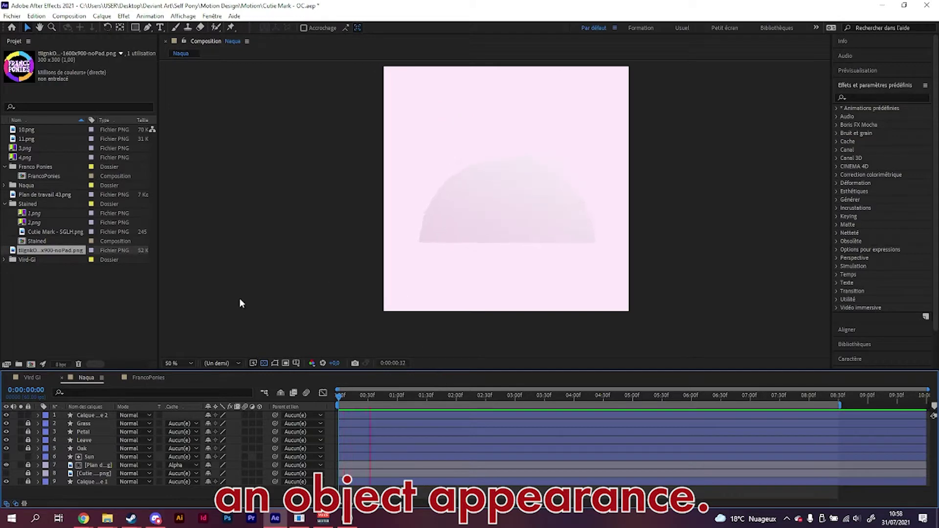
Open the Vird Gi composition and play its animation from the beginning of the timeline.
{"action": "left_click", "coordinate": [38, 374]}
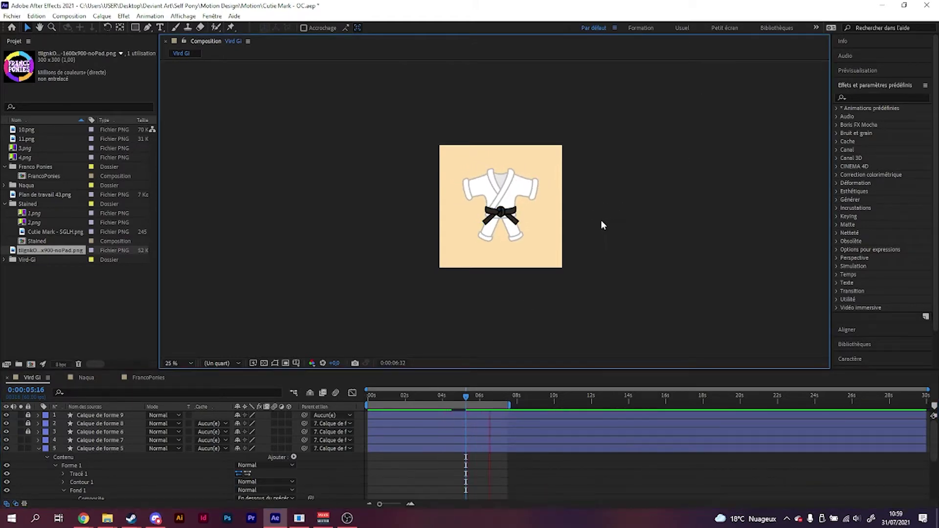
{"action": "scroll", "coordinate": [615, 210], "scroll_direction": "up", "scroll_amount": 6}
{"action": "scroll", "coordinate": [615, 210], "scroll_direction": "down", "scroll_amount": 4}
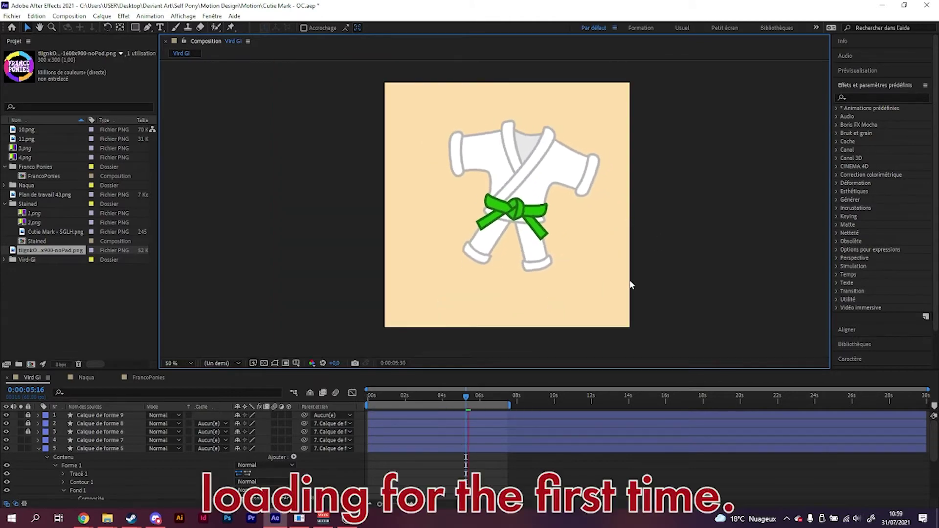
{"action": "left_click", "coordinate": [465, 390]}
{"action": "left_click_drag", "start_coordinate": [465, 390], "coordinate": [359, 397]}
{"action": "key", "text": "space"}
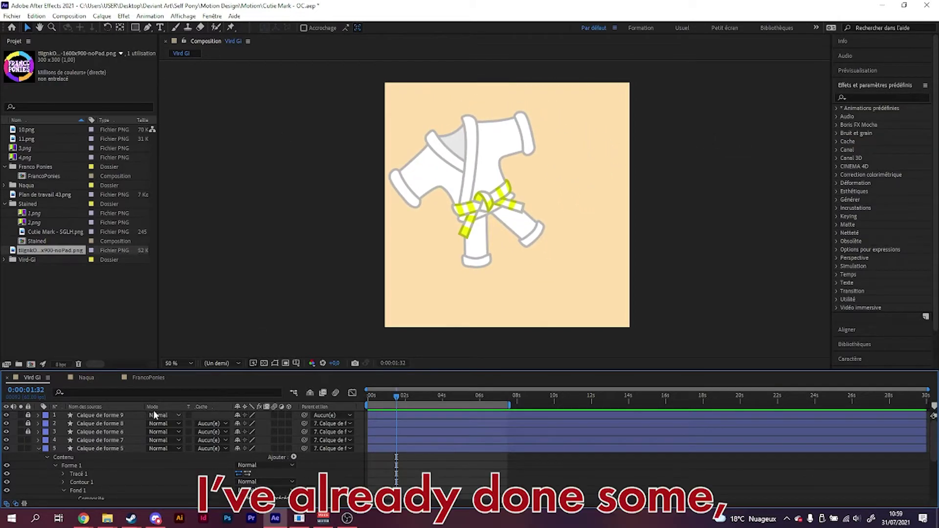
Return to the FrancoPonies composition and hide the 10.png and 11.png layers.
{"action": "left_click", "coordinate": [148, 378]}
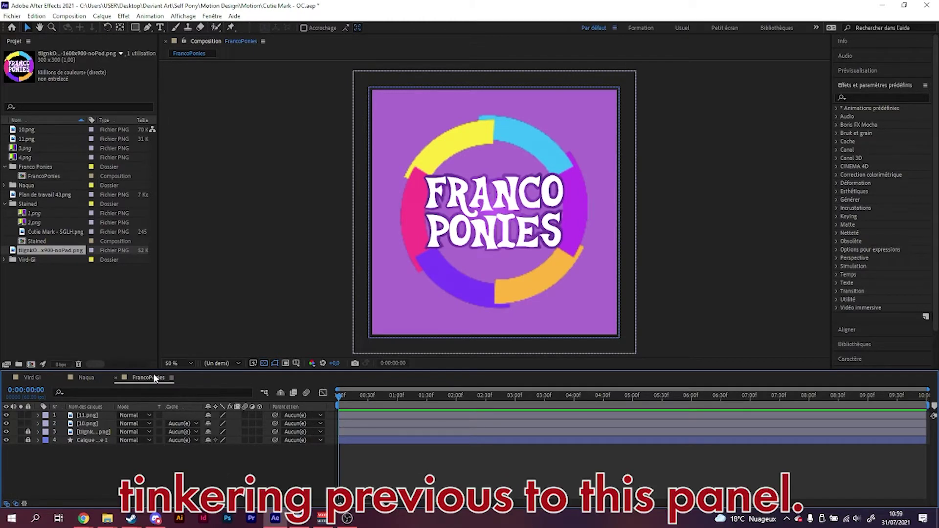
{"action": "left_click", "coordinate": [6, 432]}
{"action": "left_click", "coordinate": [7, 432]}
{"action": "left_click", "coordinate": [7, 424]}
{"action": "left_click", "coordinate": [7, 416]}
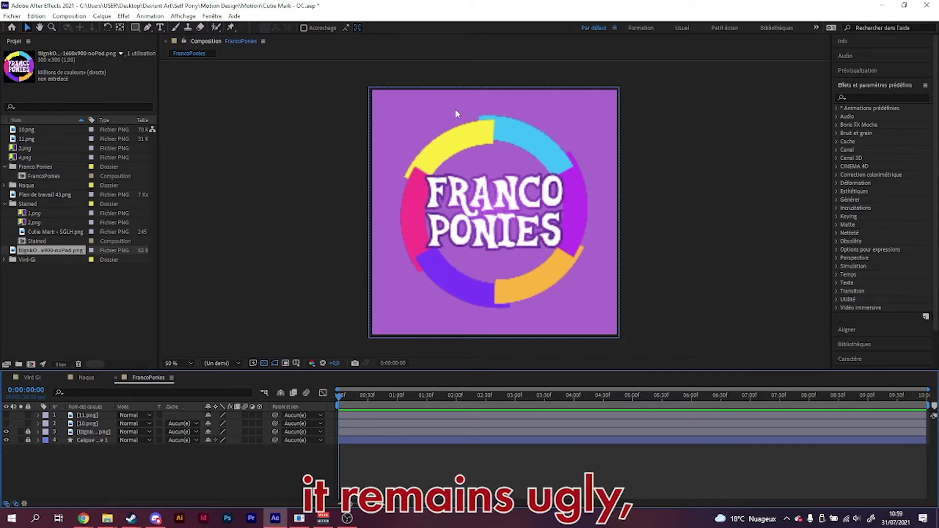
Examine the edges of the logo's coloured ring up close and play a preview of the composition.
{"action": "scroll", "coordinate": [519, 147], "scroll_direction": "up", "scroll_amount": 7}
{"action": "scroll", "coordinate": [503, 140], "scroll_direction": "down", "scroll_amount": 1}
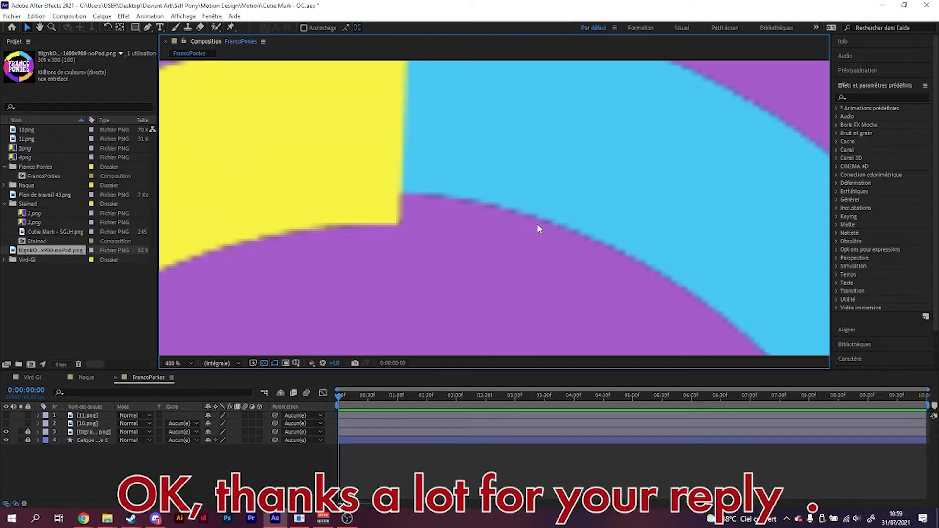
{"action": "scroll", "coordinate": [528, 225], "scroll_direction": "down", "scroll_amount": 8}
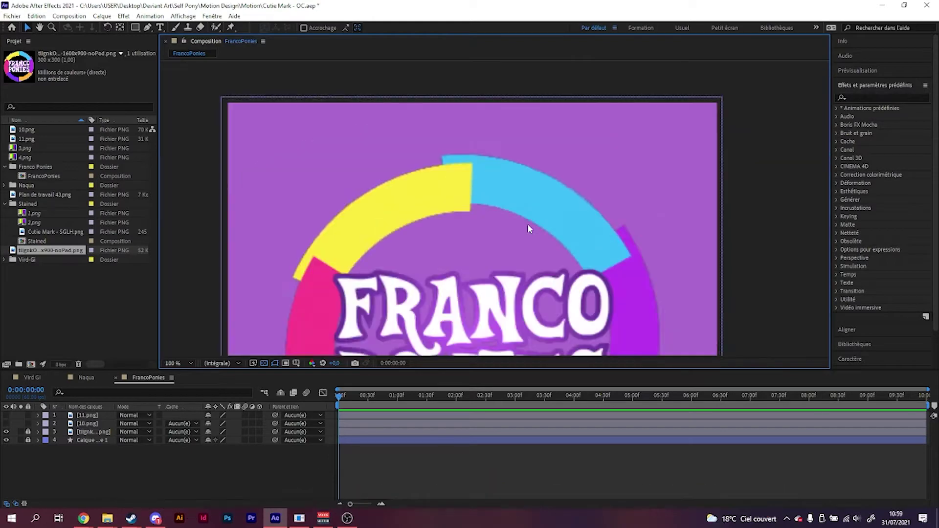
{"action": "scroll", "coordinate": [524, 225], "scroll_direction": "up", "scroll_amount": 1}
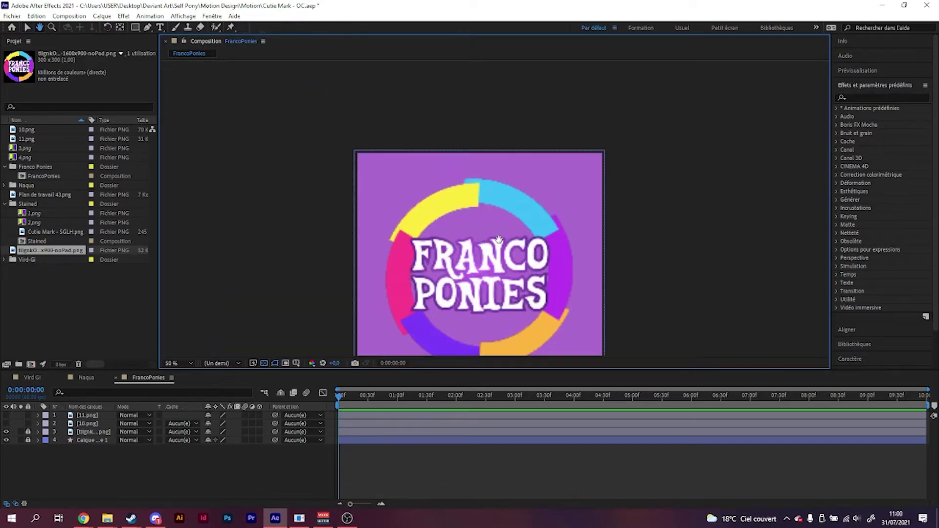
{"action": "left_click_drag", "start_coordinate": [524, 274], "coordinate": [506, 221]}
{"action": "key", "text": "v"}
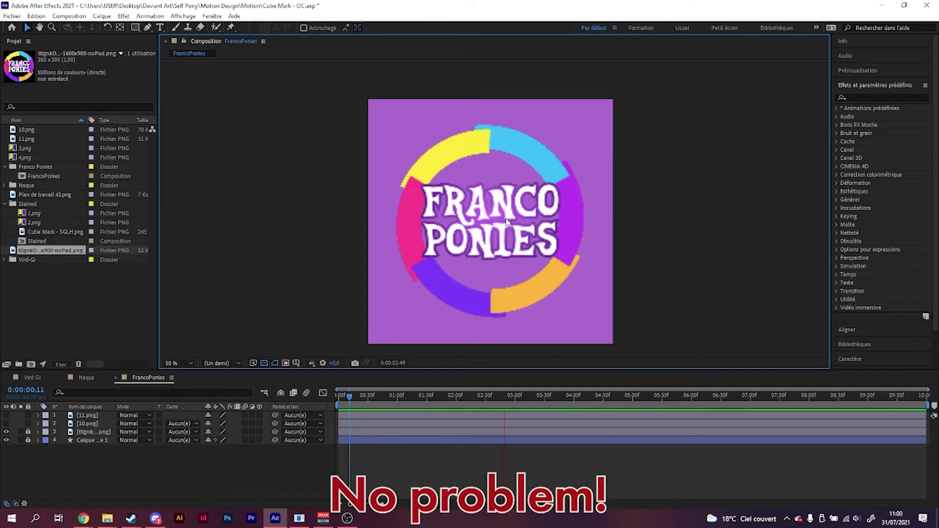
{"action": "key", "text": "space"}
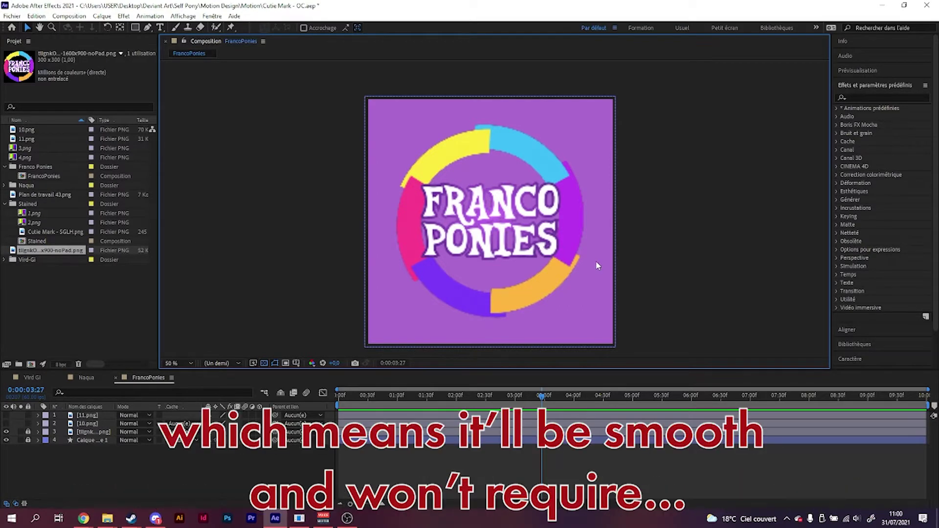
Make the 10.png and 11.png layers visible again over the logo image.
{"action": "right_click", "coordinate": [333, 263]}
{"action": "left_click", "coordinate": [13, 418]}
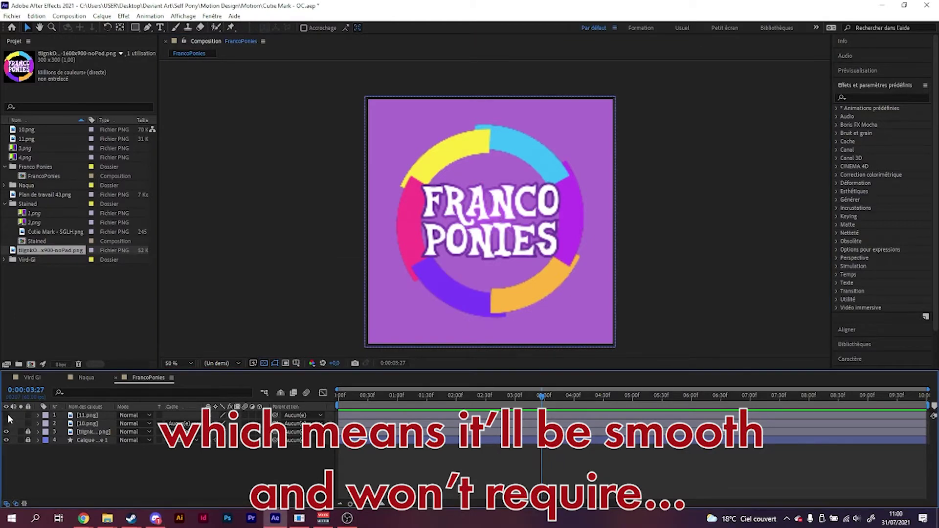
{"action": "left_click", "coordinate": [6, 415]}
{"action": "left_click", "coordinate": [6, 424]}
{"action": "left_click", "coordinate": [759, 240]}
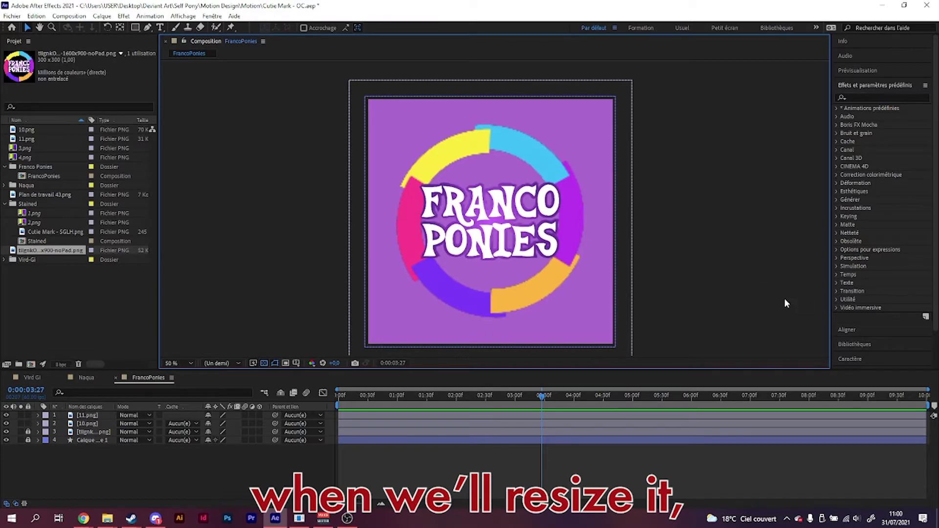
Inspect the lettering up close with the full logo image layer temporarily hidden, and show that layer again.
{"action": "scroll", "coordinate": [562, 189], "scroll_direction": "up", "scroll_amount": 5}
{"action": "scroll", "coordinate": [297, 131], "scroll_direction": "down", "scroll_amount": 2}
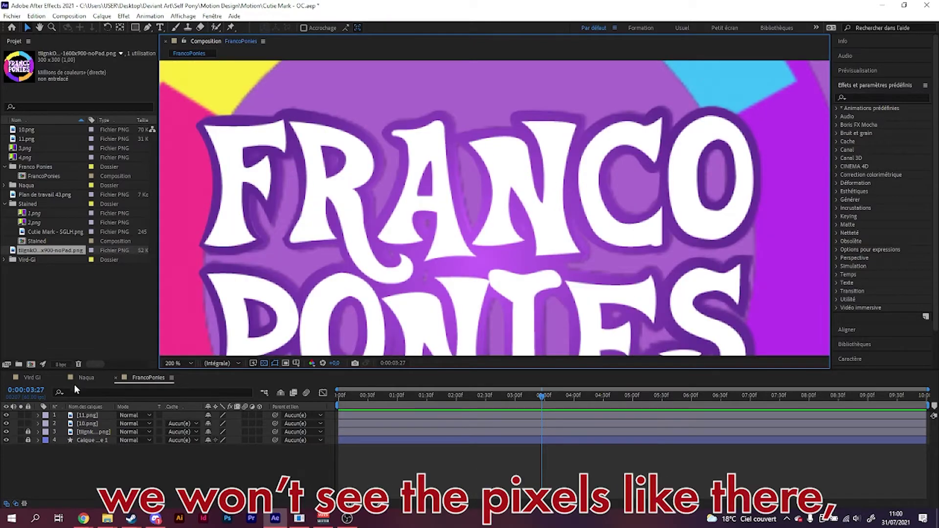
{"action": "left_click", "coordinate": [7, 433]}
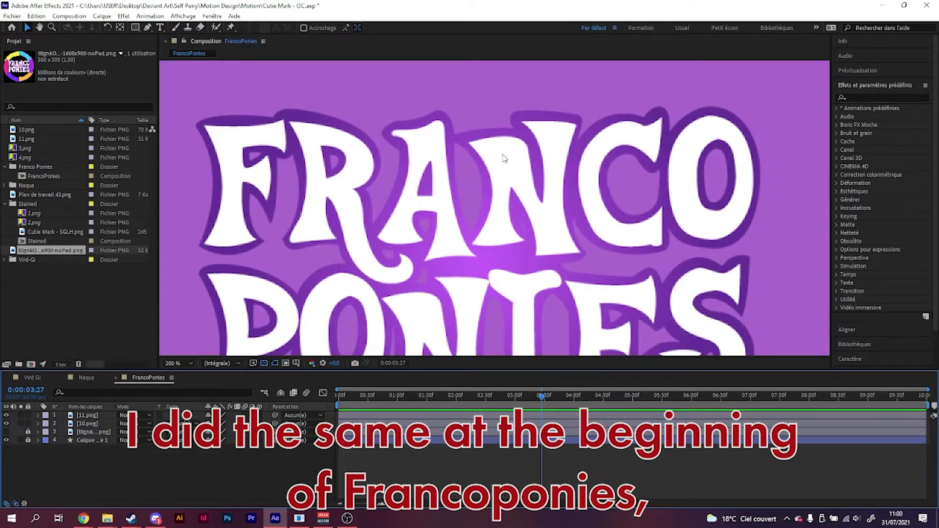
{"action": "scroll", "coordinate": [521, 153], "scroll_direction": "down", "scroll_amount": 3}
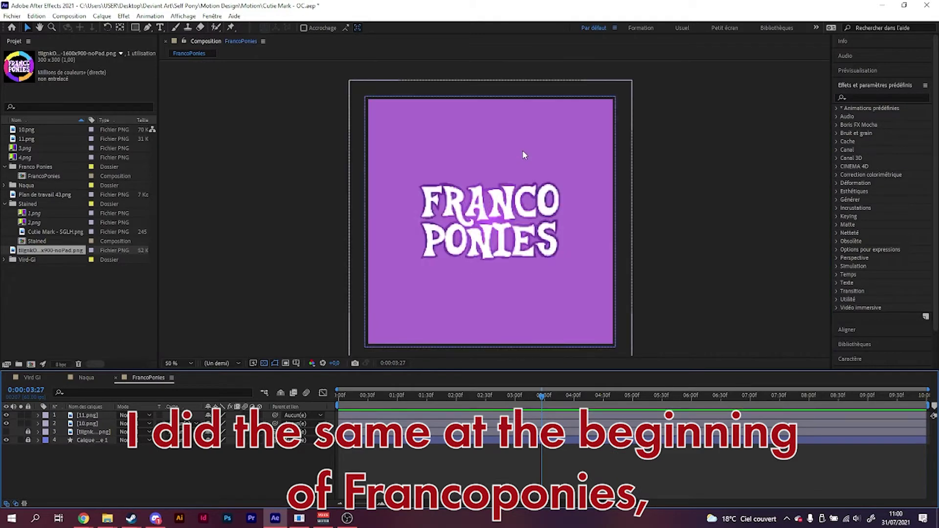
{"action": "left_click_drag", "start_coordinate": [654, 256], "coordinate": [587, 277]}
{"action": "left_click", "coordinate": [6, 432]}
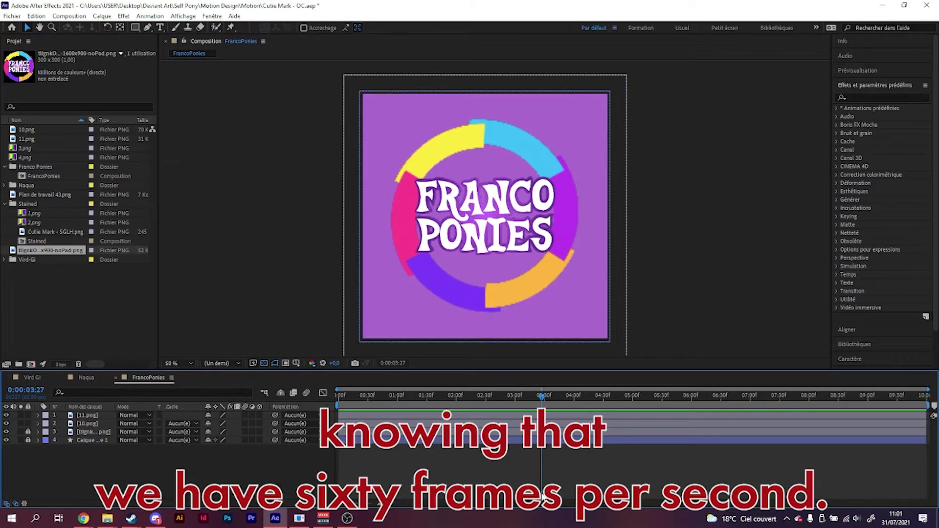
Expand the 10.png and 11.png layers in the timeline and hide the white lettering layer 11.png.
{"action": "left_click", "coordinate": [38, 423]}
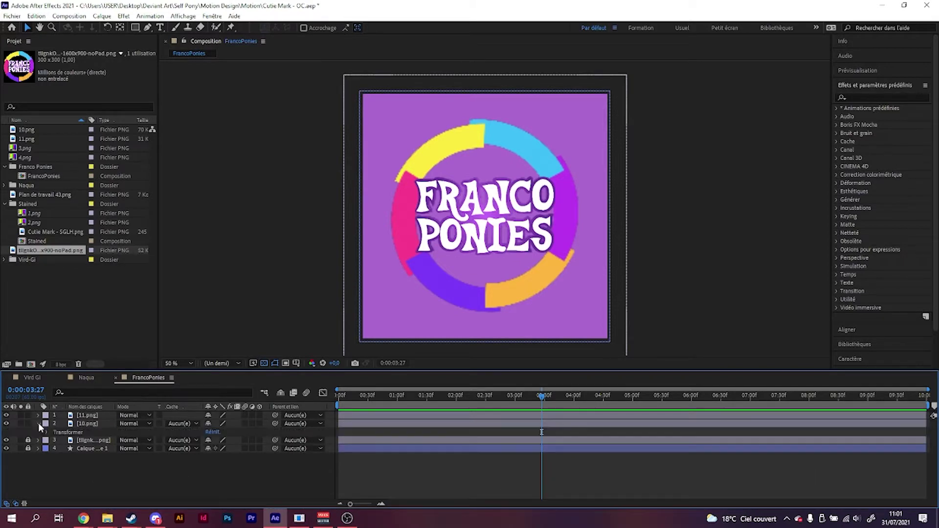
{"action": "left_click", "coordinate": [38, 416]}
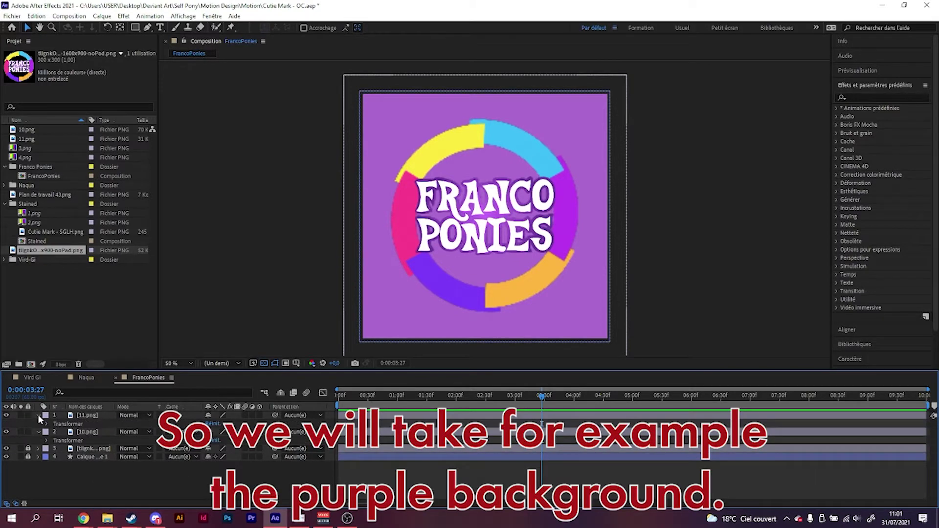
{"action": "left_click", "coordinate": [7, 415]}
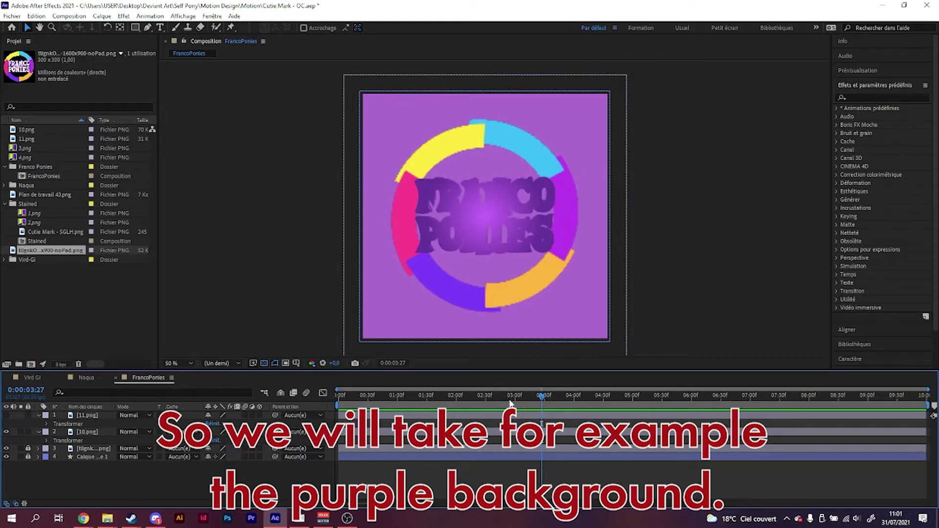
{"action": "left_click", "coordinate": [89, 433]}
{"action": "key", "text": "p"}
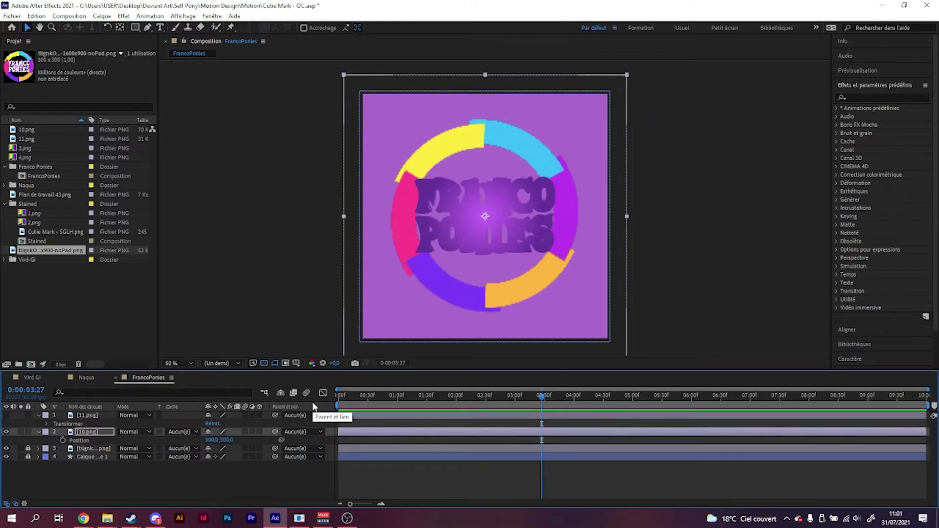
{"action": "left_click", "coordinate": [62, 440]}
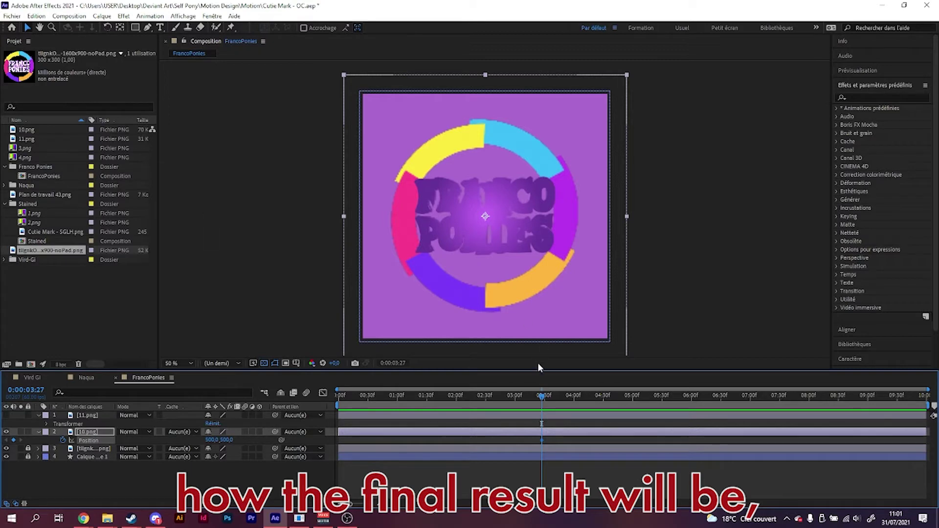
{"action": "left_click_drag", "start_coordinate": [523, 399], "coordinate": [488, 405]}
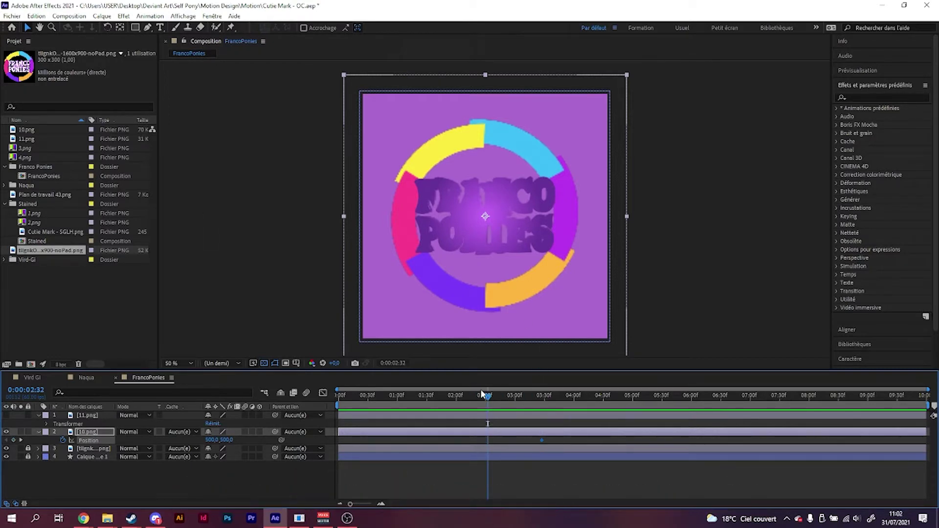
{"action": "left_click", "coordinate": [21, 440]}
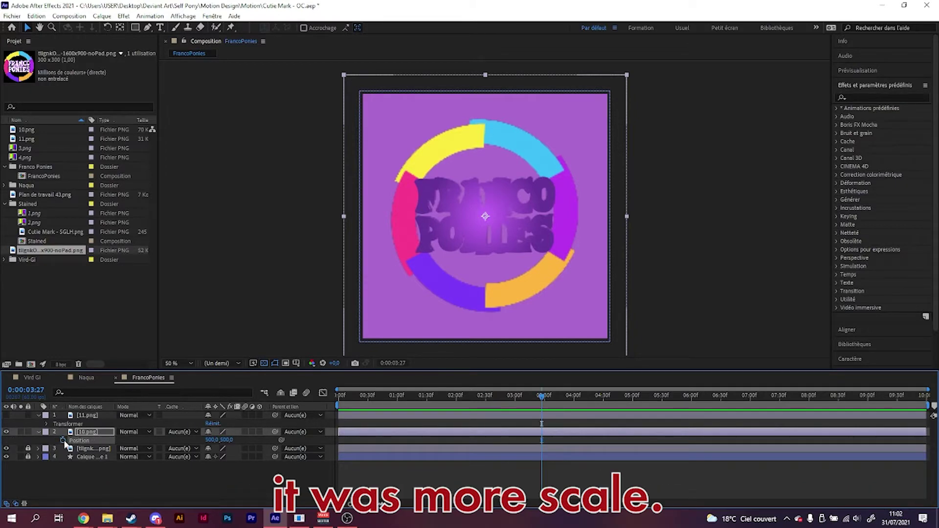
{"action": "key", "text": "h"}
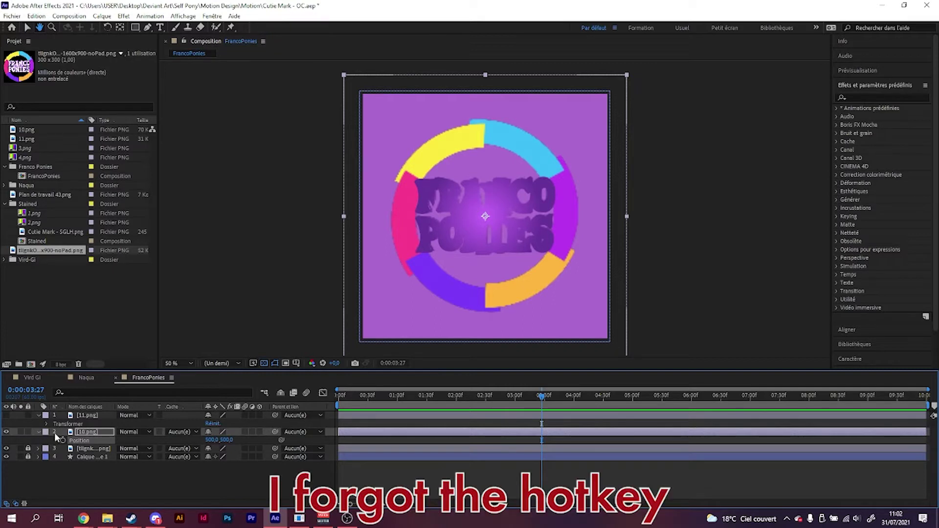
{"action": "key", "text": "v"}
Expand the 10.png layer's transform properties and keyframe its scale at 0:00:03:27 and 0:00:02:30.
{"action": "left_click", "coordinate": [39, 431]}
{"action": "left_click", "coordinate": [39, 432]}
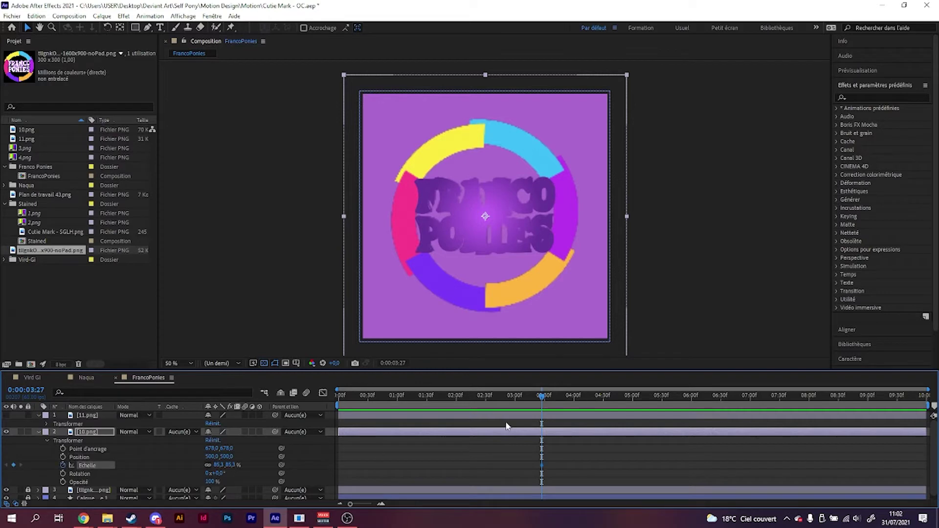
{"action": "left_click", "coordinate": [486, 396]}
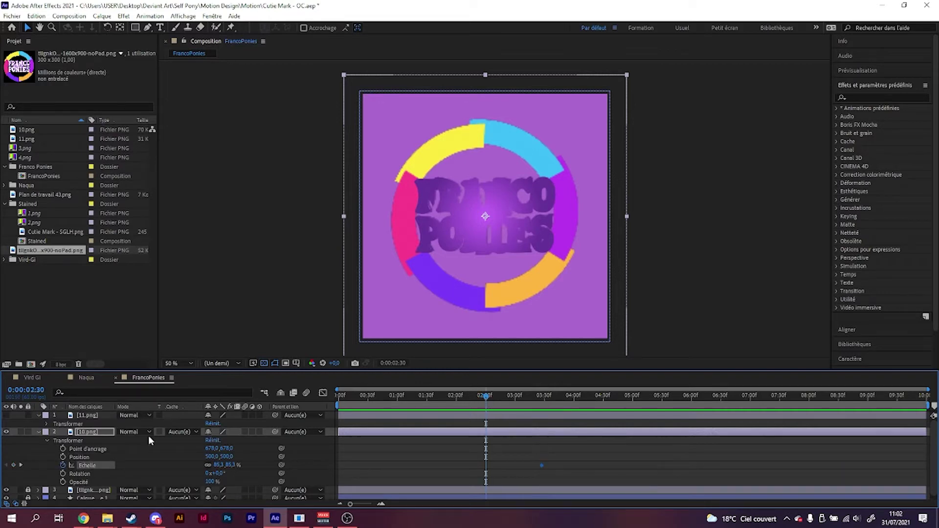
{"action": "left_click", "coordinate": [14, 465]}
{"action": "left_click_drag", "start_coordinate": [486, 397], "coordinate": [545, 406]}
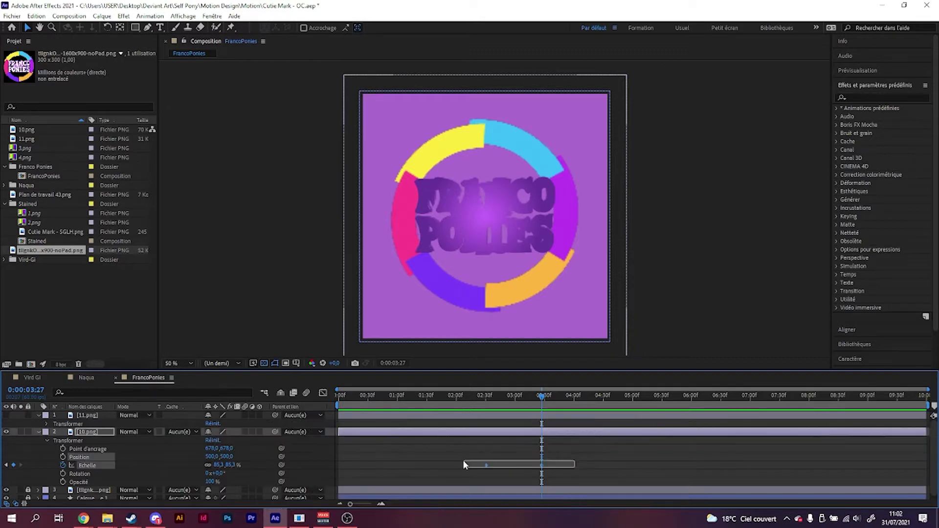
Set the 10.png layer's scale to 0% at 0:00:02:31, checking its speed graph and keyframes on the timeline.
{"action": "left_click_drag", "start_coordinate": [543, 405], "coordinate": [487, 402]}
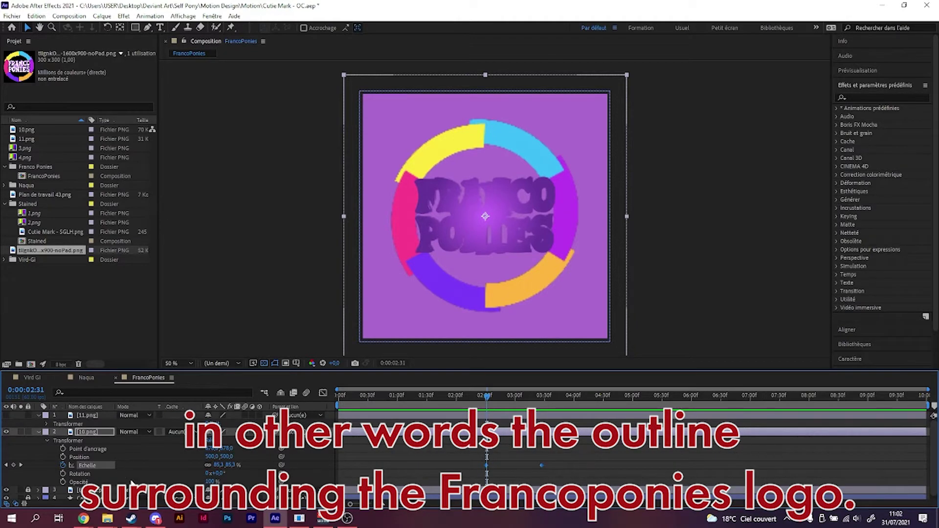
{"action": "left_click", "coordinate": [323, 393]}
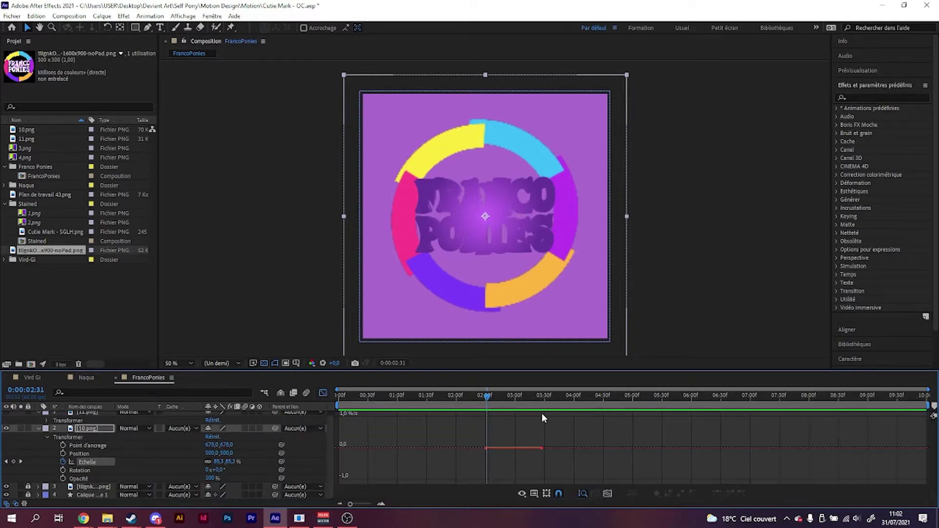
{"action": "left_click", "coordinate": [219, 462]}
{"action": "type", "text": "0"}
{"action": "key", "text": "Return"}
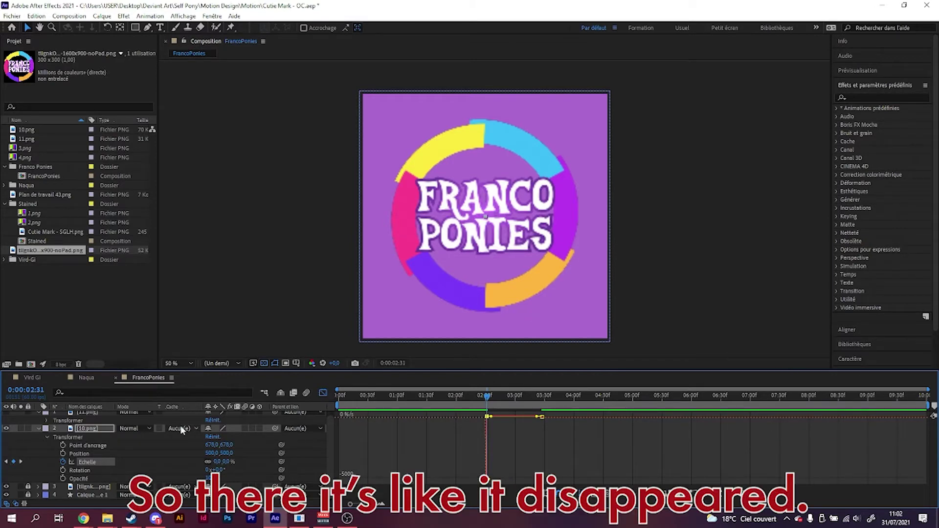
{"action": "left_click", "coordinate": [323, 393]}
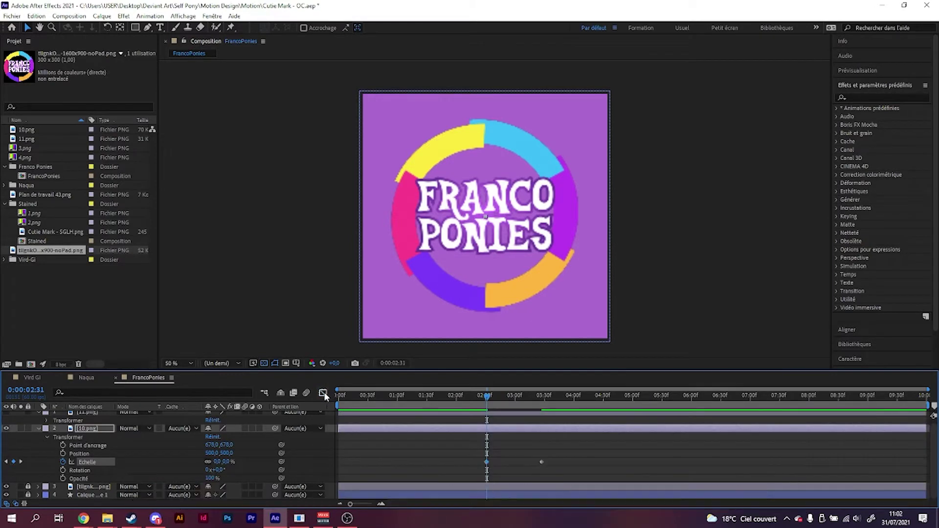
{"action": "key", "text": "semicolon"}
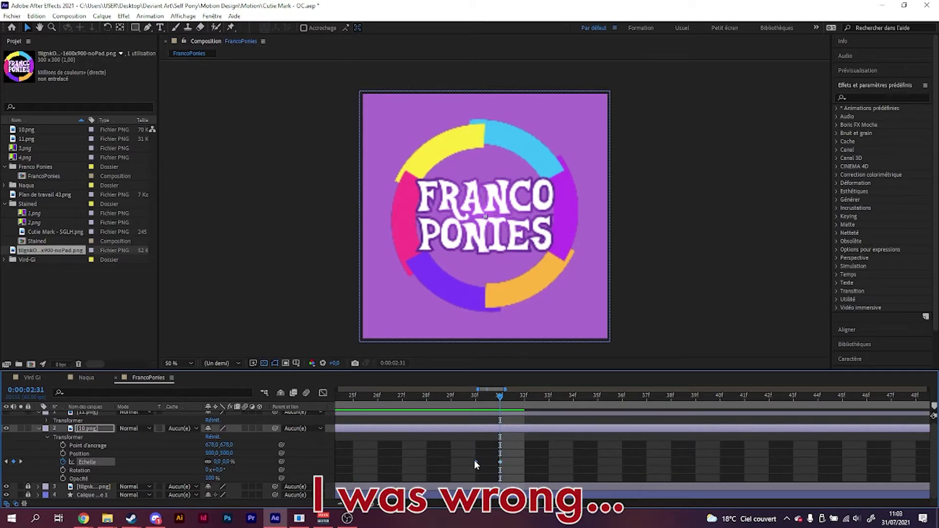
Show the speed graph for the 10.png layer's scale and preview the animation from just before its first keyframe.
{"action": "left_click", "coordinate": [474, 460]}
{"action": "key", "text": "semicolon"}
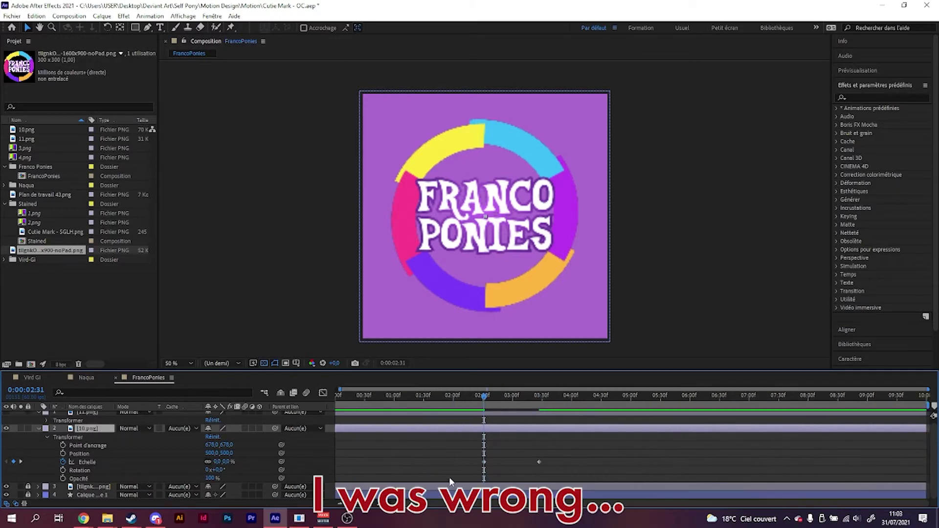
{"action": "left_click", "coordinate": [323, 393]}
{"action": "left_click", "coordinate": [82, 463]}
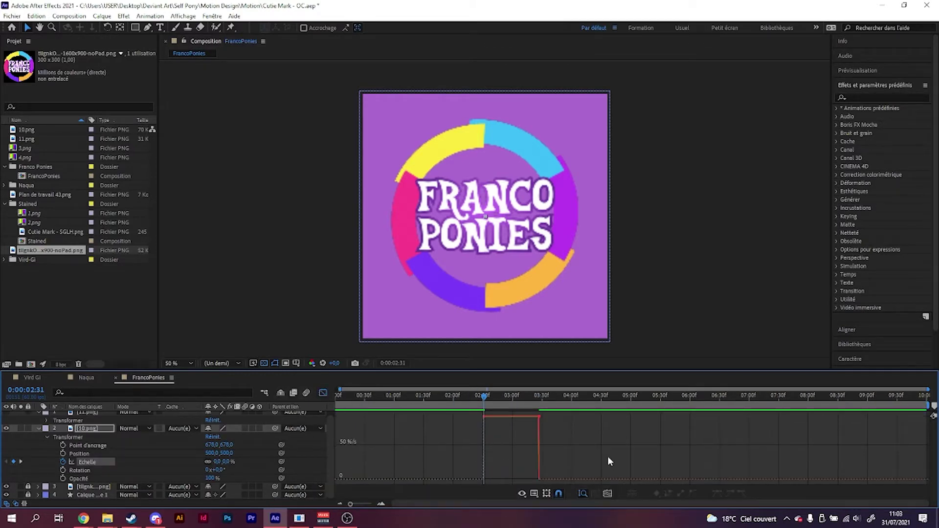
{"action": "left_click", "coordinate": [500, 398]}
{"action": "left_click_drag", "start_coordinate": [505, 398], "coordinate": [474, 407]}
{"action": "key", "text": "space"}
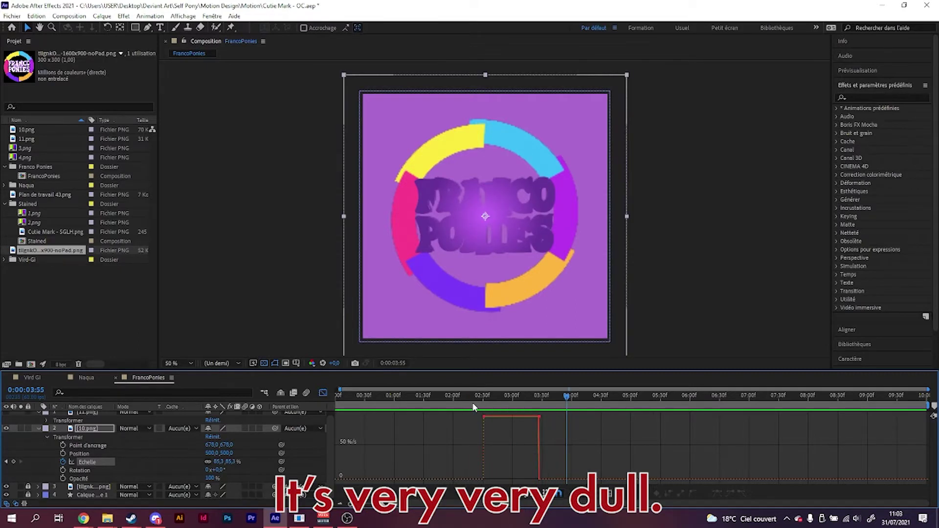
Try easing both scale keyframes of the 10.png layer into a rounded speed curve, and preview the motion.
{"action": "left_click_drag", "start_coordinate": [474, 409], "coordinate": [543, 431]}
{"action": "left_click", "coordinate": [483, 397]}
{"action": "key", "text": "space"}
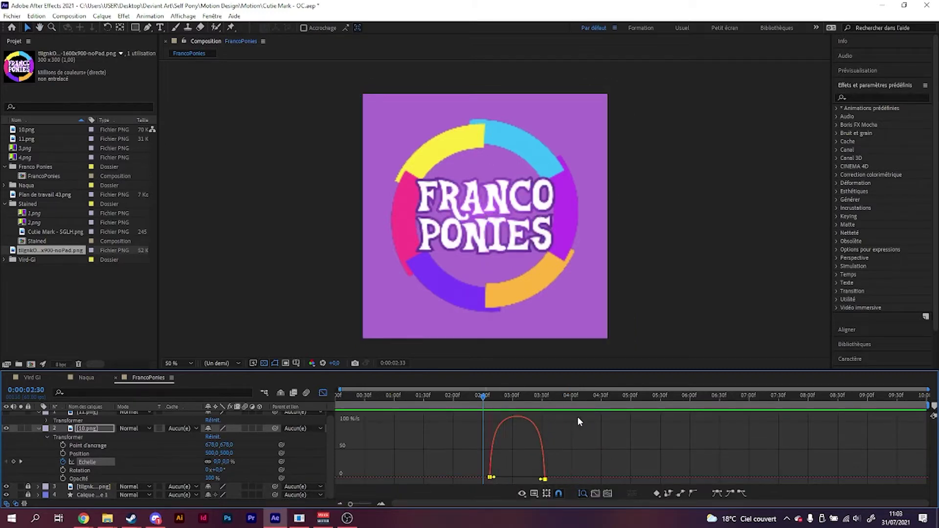
{"action": "key", "text": "space"}
Ease the 10.png layer's two scale keyframes in the speed graph and preview the resulting acceleration.
{"action": "left_click", "coordinate": [319, 395]}
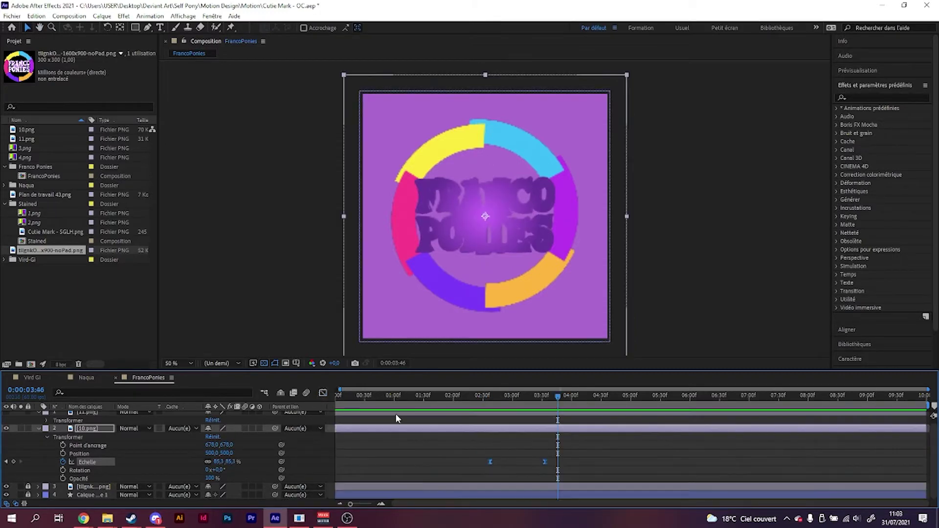
{"action": "left_click", "coordinate": [538, 468]}
{"action": "left_click_drag", "start_coordinate": [539, 464], "coordinate": [439, 447]}
{"action": "left_click", "coordinate": [323, 394]}
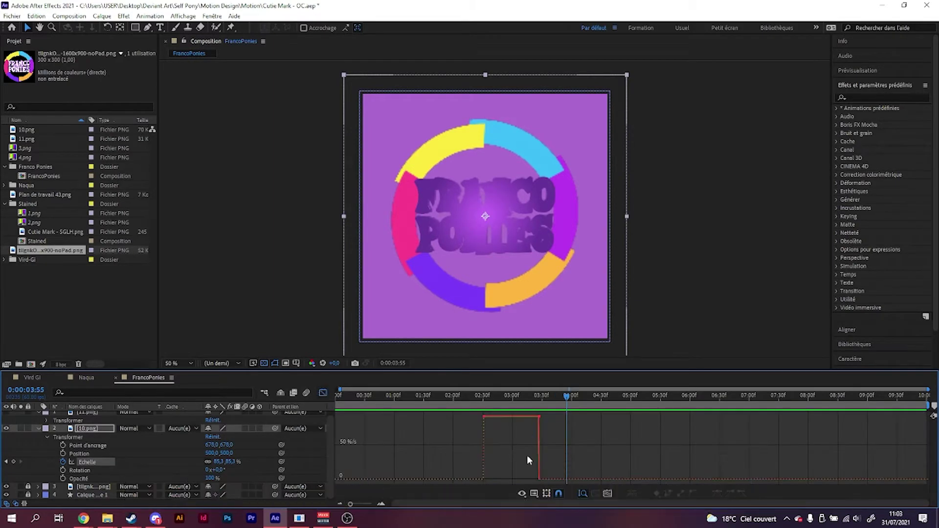
{"action": "left_click", "coordinate": [717, 494]}
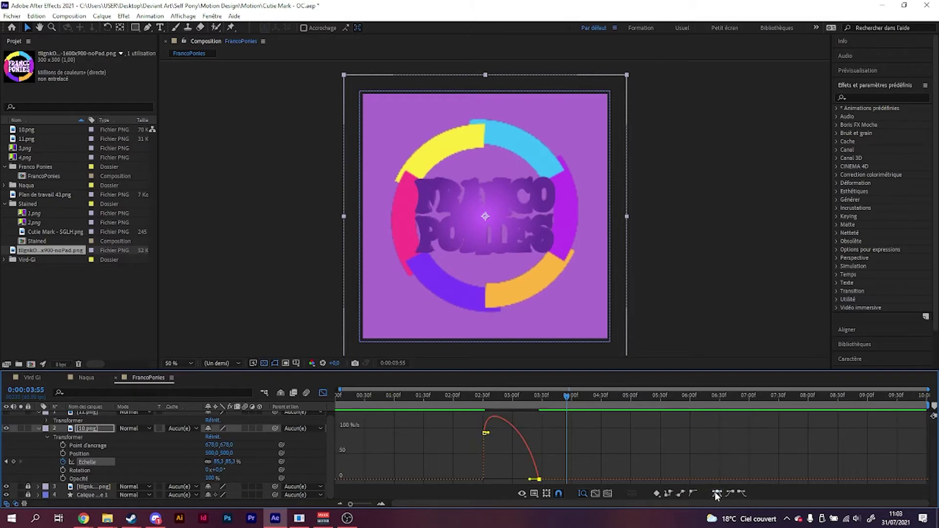
{"action": "left_click_drag", "start_coordinate": [507, 402], "coordinate": [462, 404]}
{"action": "key", "text": "space"}
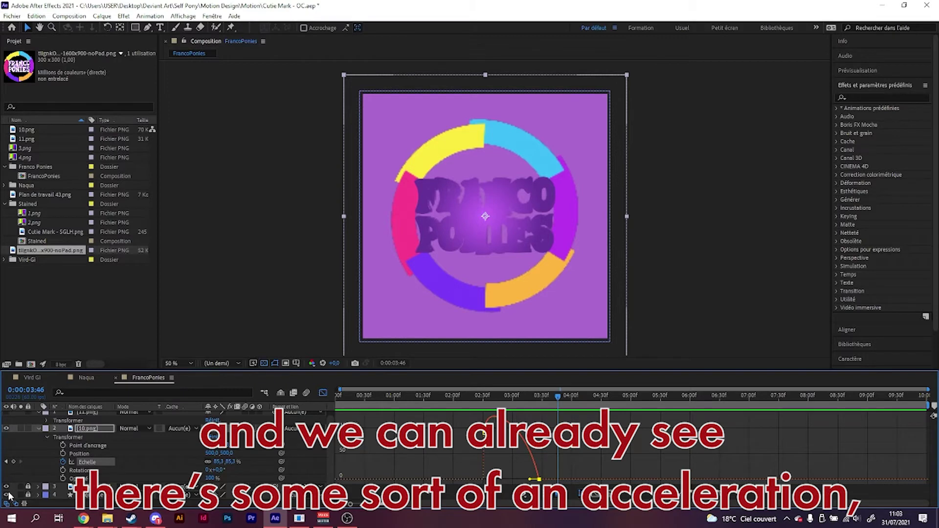
{"action": "left_click", "coordinate": [472, 395]}
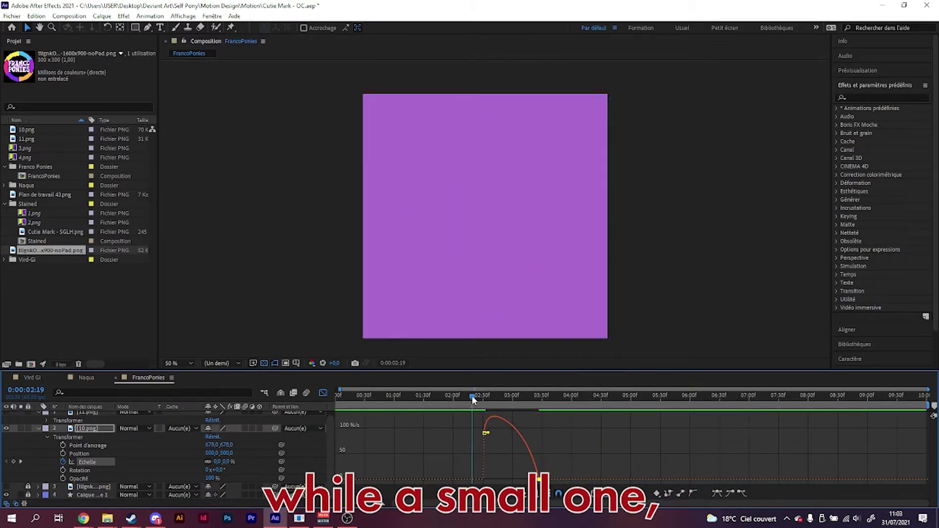
{"action": "key", "text": "space"}
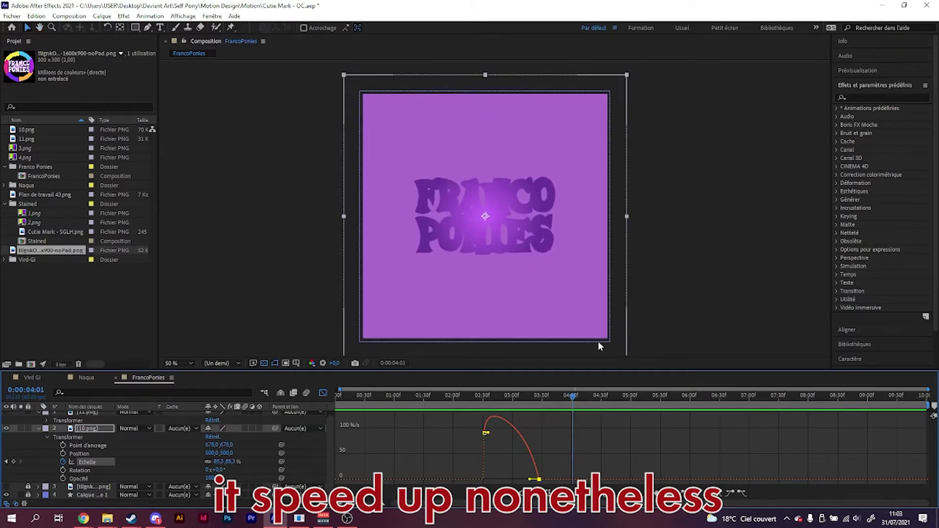
Move the 10.png layer's end scale keyframe to about 0:00:04:28 with a long incoming ease, and preview the animation.
{"action": "mouse_move", "coordinate": [539, 480]}
{"action": "left_mouse_down"}
{"action": "mouse_move", "coordinate": [600, 483]}
{"action": "mouse_move", "coordinate": [545, 480]}
{"action": "left_mouse_up"}
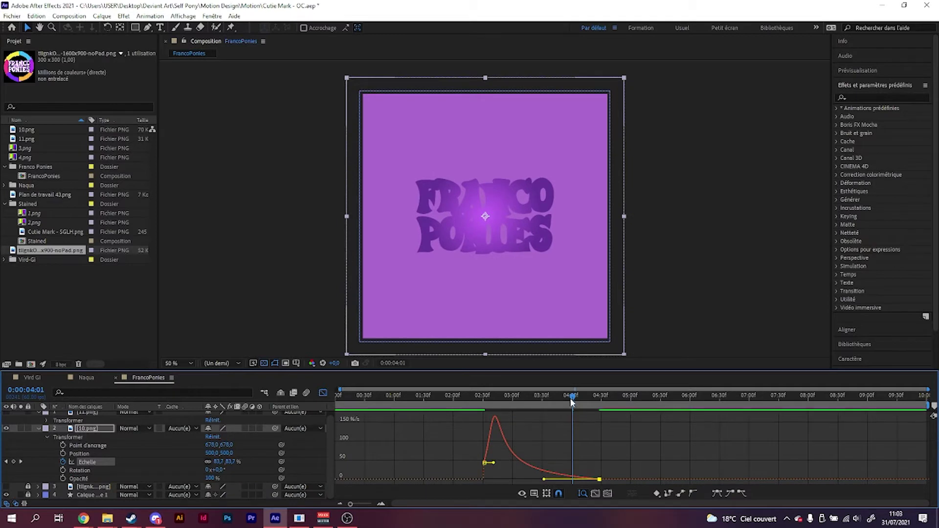
{"action": "left_click_drag", "start_coordinate": [571, 401], "coordinate": [465, 407]}
{"action": "key", "text": "space"}
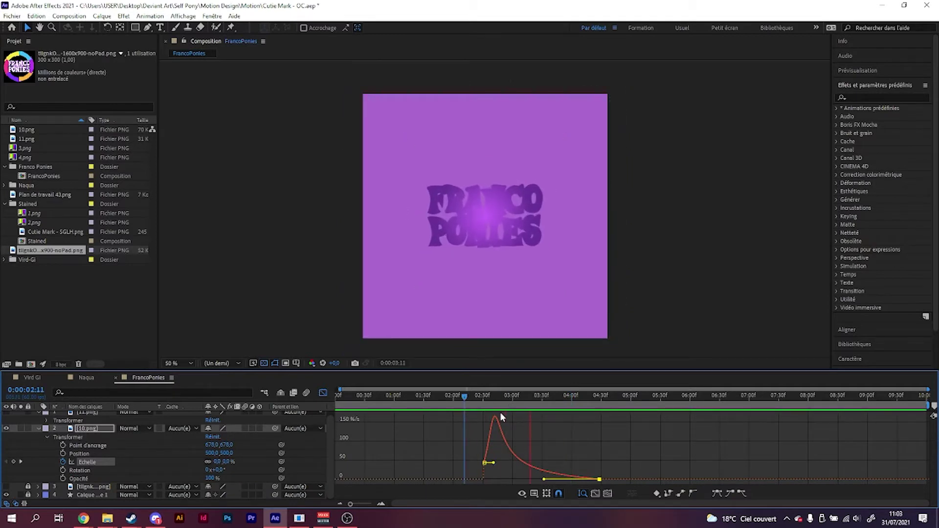
{"action": "key", "text": "space"}
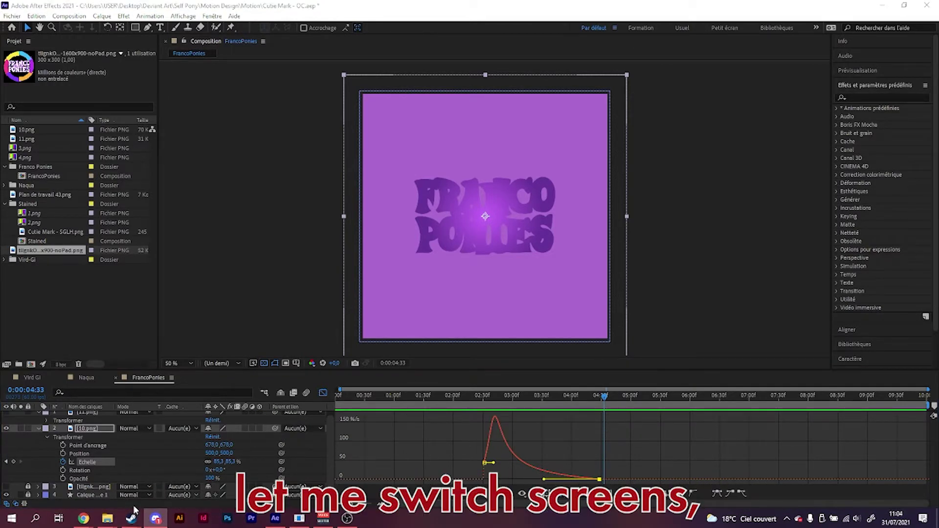
{"action": "mouse_move", "coordinate": [108, 518]}
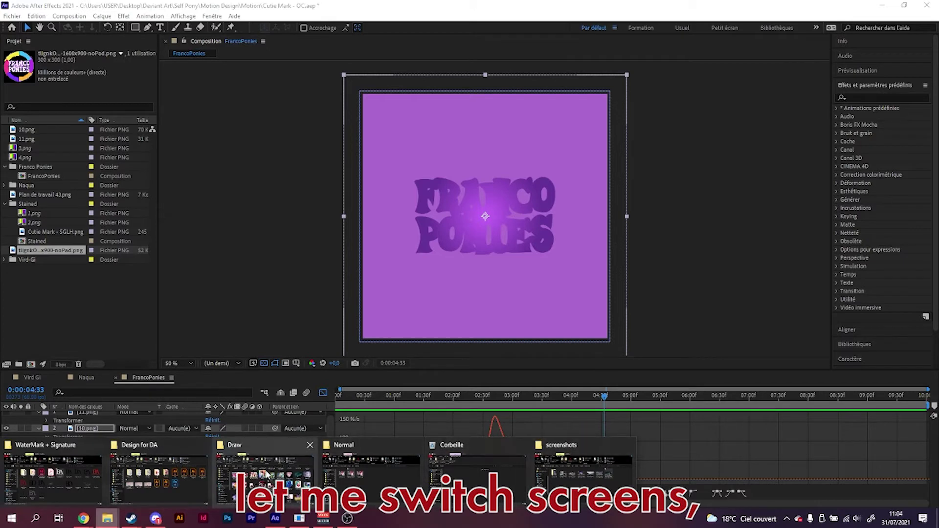
{"action": "left_click", "coordinate": [267, 475]}
{"action": "left_click", "coordinate": [419, 155]}
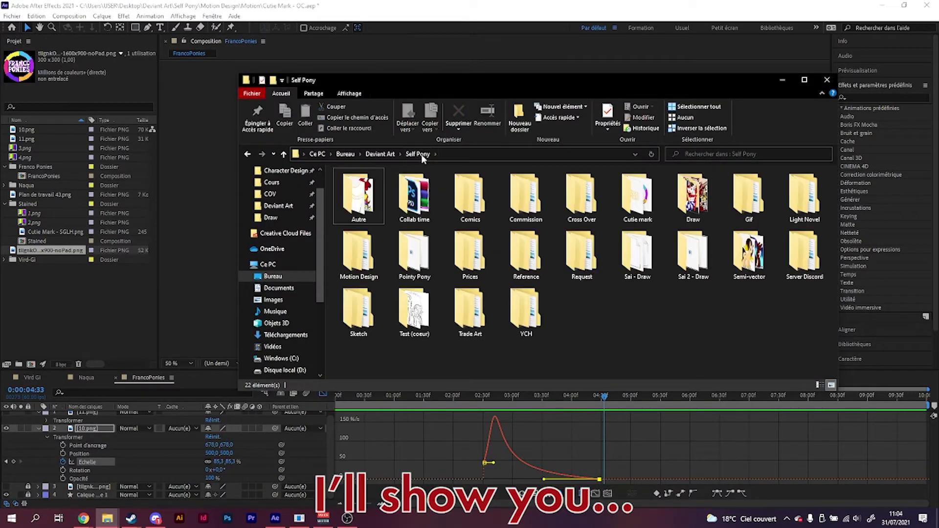
{"action": "left_click", "coordinate": [199, 164]}
{"action": "left_click", "coordinate": [12, 15]}
{"action": "left_click", "coordinate": [308, 92]}
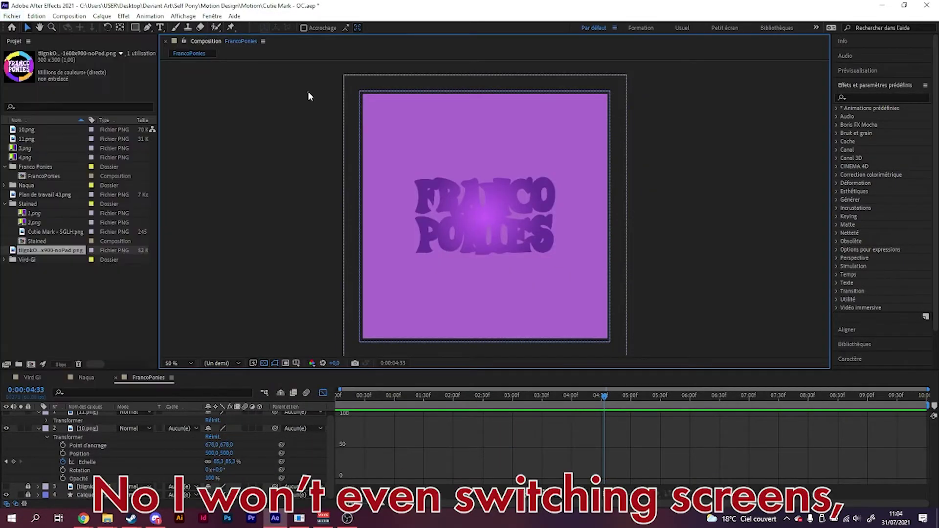
Save the current project and open the project file Cutie Mark - All.
{"action": "key", "text": "ctrl+s"}
{"action": "left_click", "coordinate": [11, 15]}
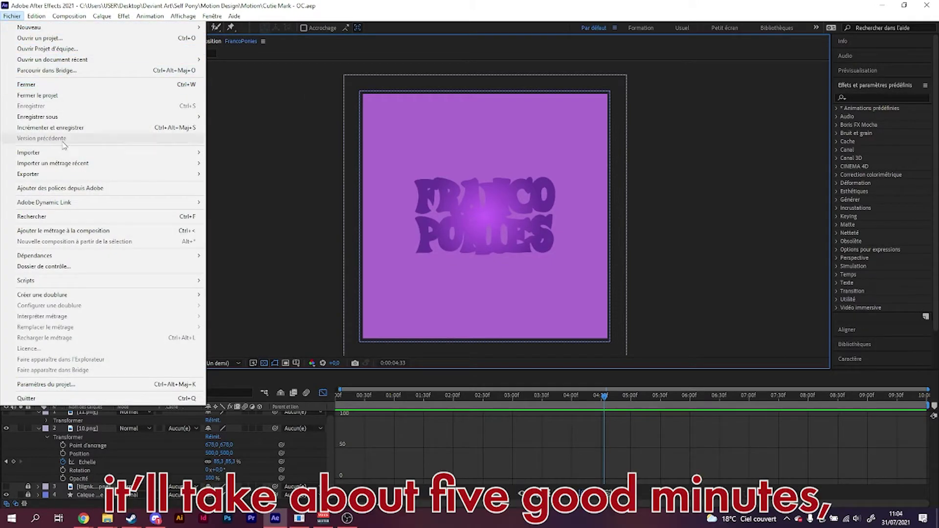
{"action": "left_click", "coordinate": [109, 42]}
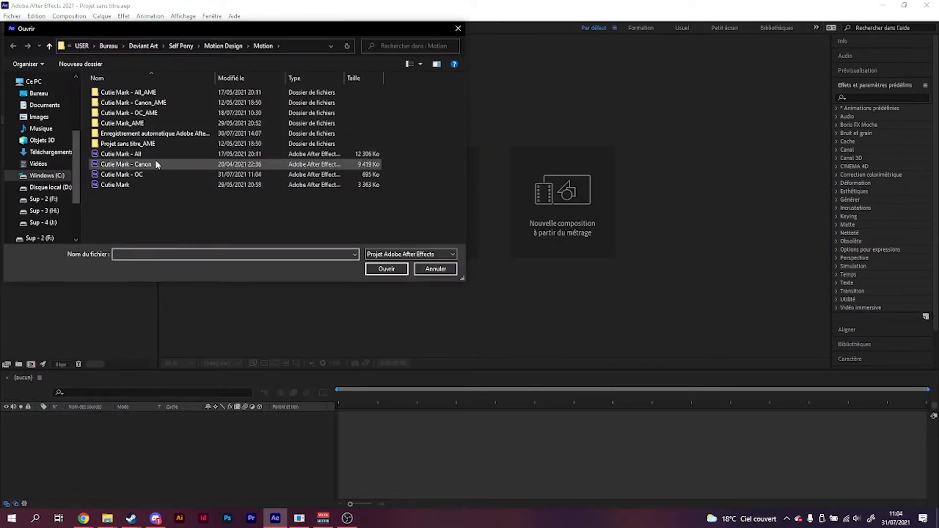
{"action": "double_click", "coordinate": [166, 155]}
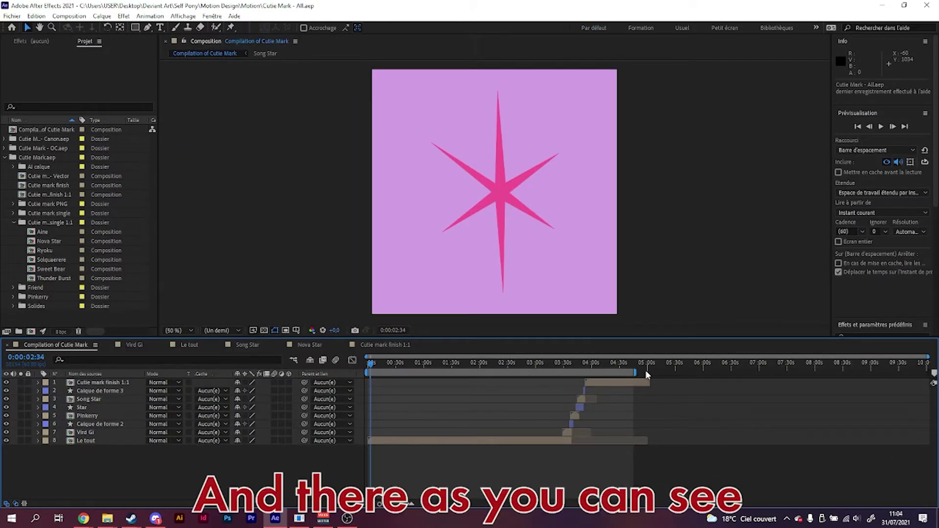
Check the length of the Compilation of Cutie Mark timeline and play the composition from the start.
{"action": "scroll", "coordinate": [639, 366], "scroll_direction": "up", "scroll_amount": 4}
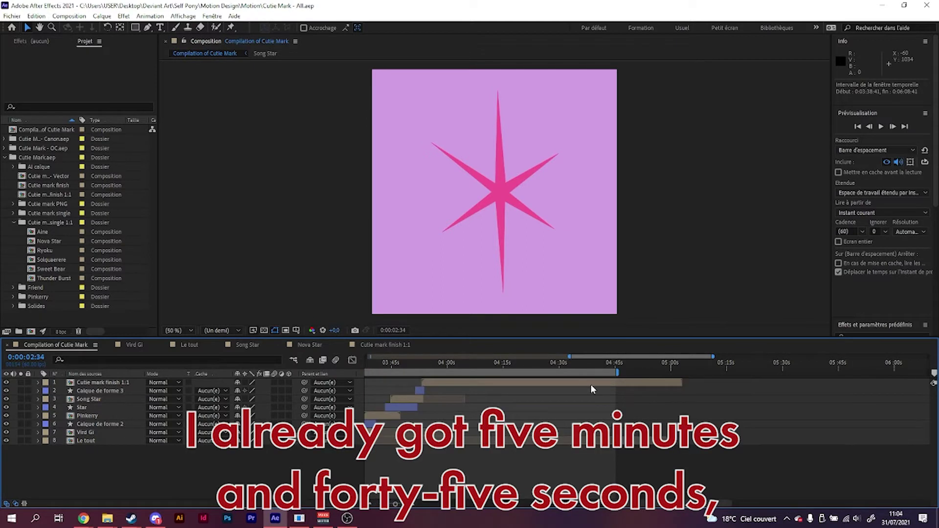
{"action": "scroll", "coordinate": [615, 380], "scroll_direction": "down", "scroll_amount": 5}
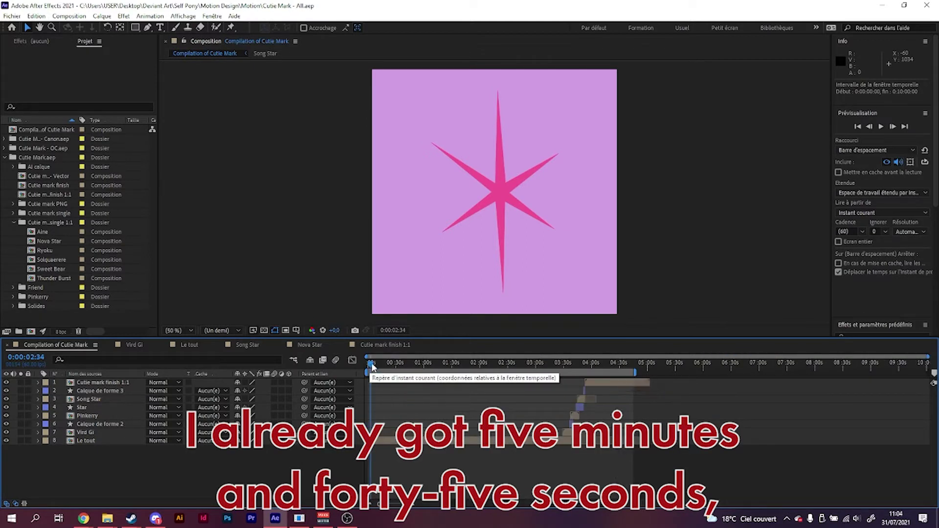
{"action": "left_click_drag", "start_coordinate": [372, 366], "coordinate": [368, 366]}
{"action": "key", "text": "space"}
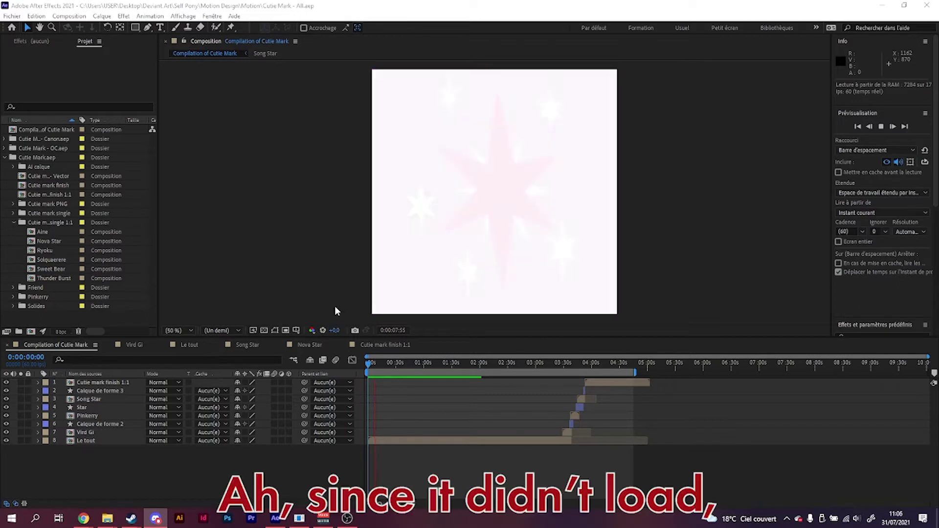
Play the compilation from 0:01:59:16 through to the last cutie mark, dismissing the memory usage alert.
{"action": "left_click", "coordinate": [448, 366]}
{"action": "left_click_drag", "start_coordinate": [448, 366], "coordinate": [478, 368]}
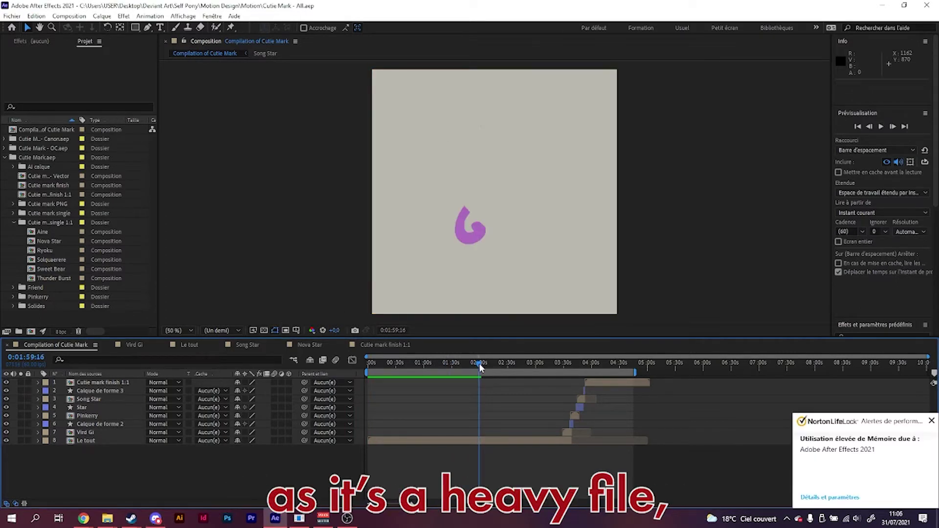
{"action": "left_click", "coordinate": [932, 422]}
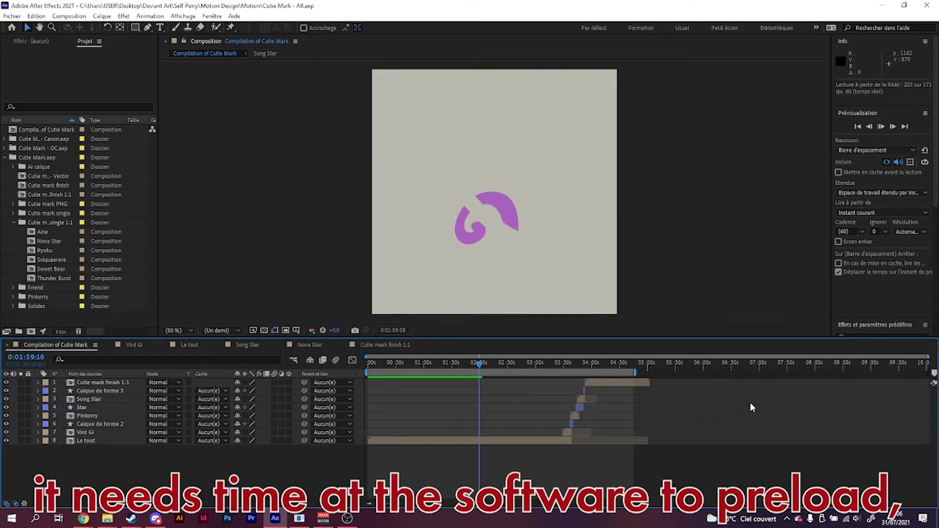
{"action": "scroll", "coordinate": [504, 394], "scroll_direction": "up", "scroll_amount": 2}
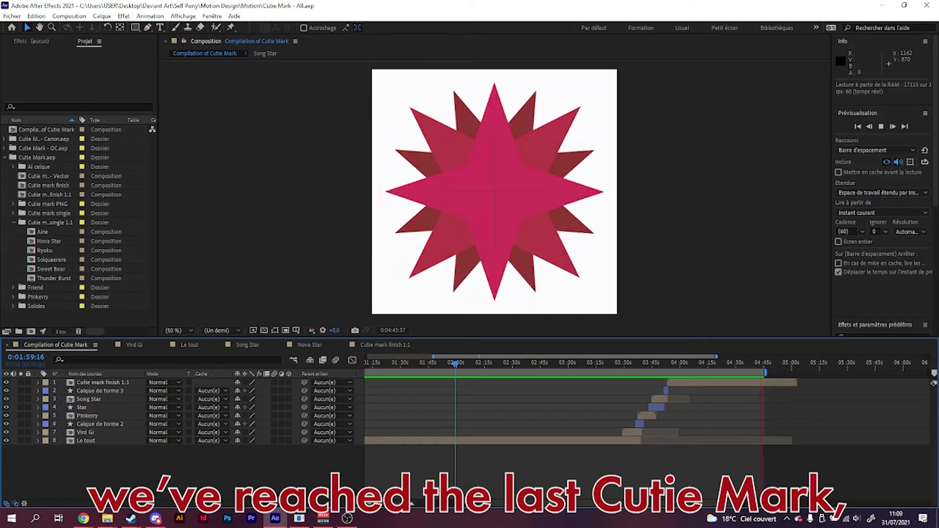
{"action": "left_click", "coordinate": [731, 331]}
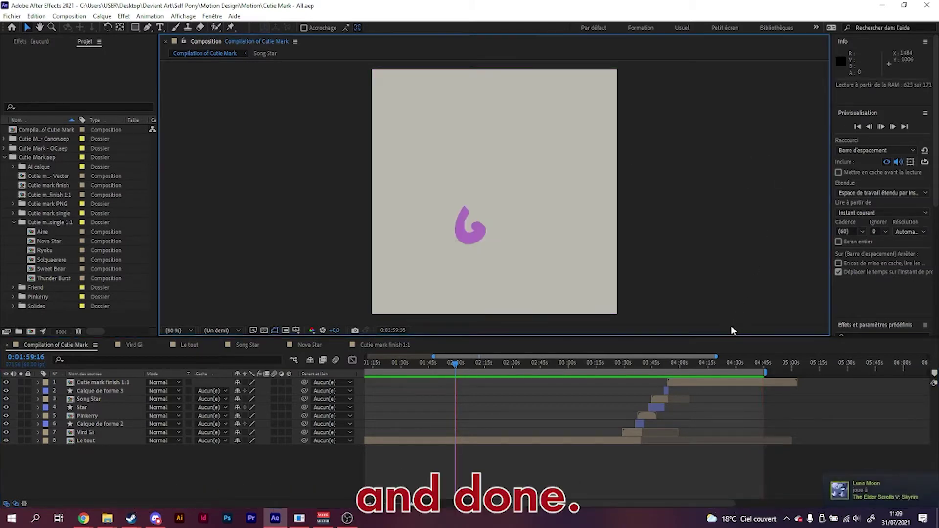
{"action": "key", "text": "space"}
Scrub the compilation to the moon cutie mark and examine how its dark dots appear between 0:01:18:33 and 0:01:22:13.
{"action": "scroll", "coordinate": [523, 370], "scroll_direction": "left", "scroll_amount": 5}
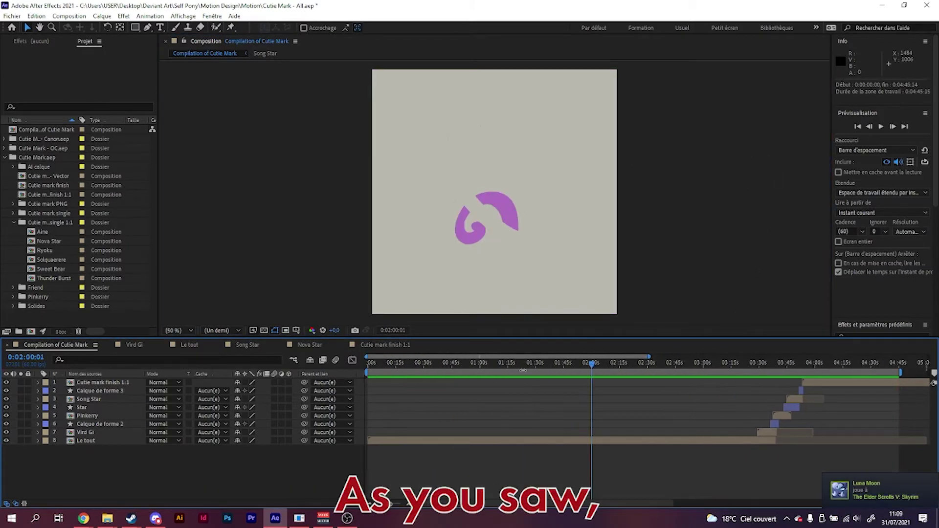
{"action": "left_click_drag", "start_coordinate": [463, 363], "coordinate": [514, 370]}
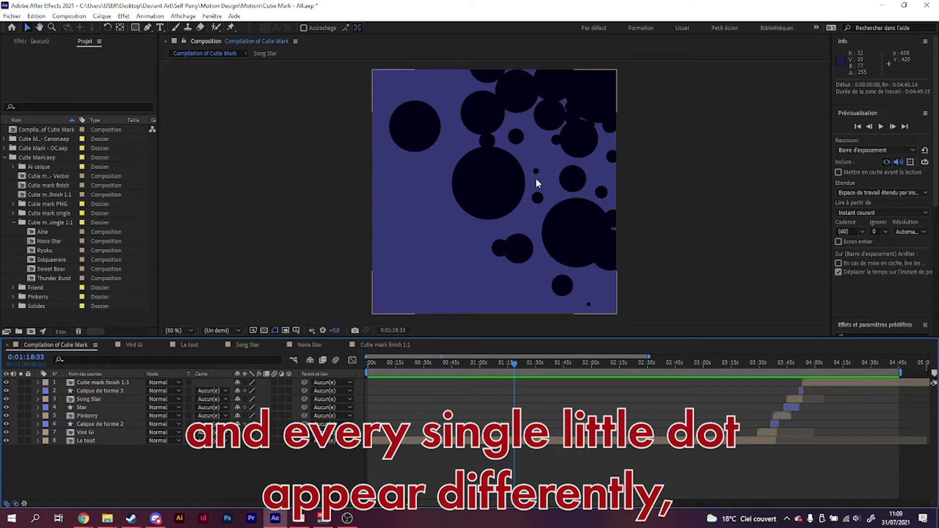
{"action": "left_click", "coordinate": [522, 367]}
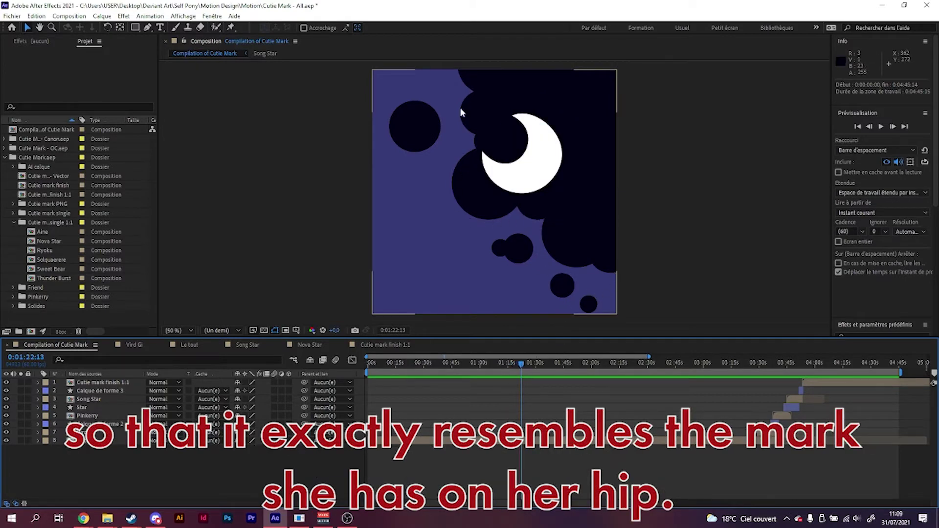
Examine how the hourglass cutie mark is built up between 0:02:30:00 and 0:02:33:41, and play it from 0:02:31:35.
{"action": "left_click", "coordinate": [552, 365]}
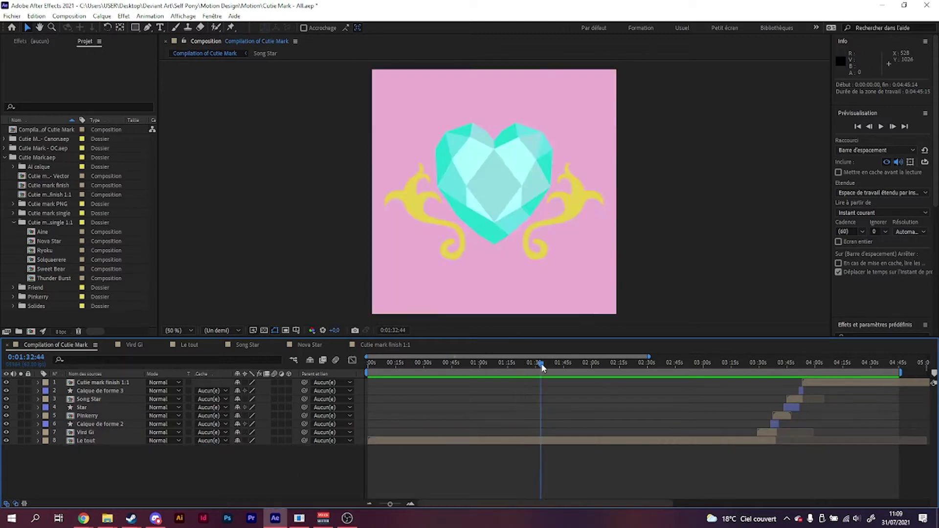
{"action": "left_click", "coordinate": [561, 365]}
{"action": "left_click_drag", "start_coordinate": [561, 365], "coordinate": [647, 368]}
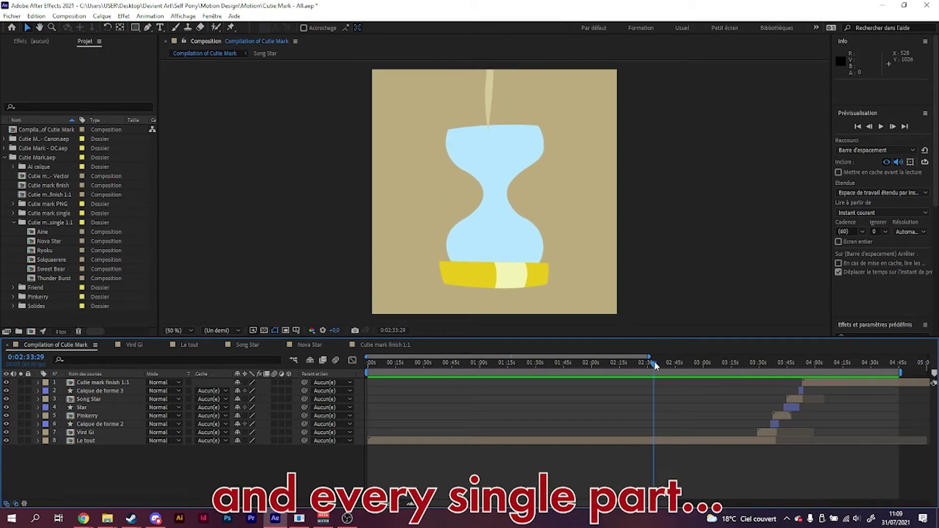
{"action": "mouse_move", "coordinate": [655, 362]}
{"action": "left_mouse_down"}
{"action": "mouse_move", "coordinate": [671, 362]}
{"action": "mouse_move", "coordinate": [649, 367]}
{"action": "left_mouse_up"}
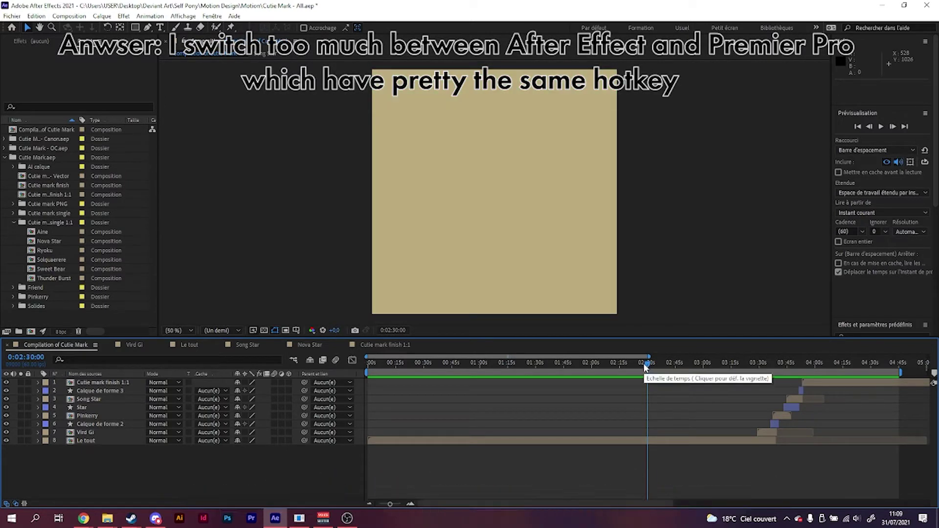
{"action": "left_click", "coordinate": [650, 367]}
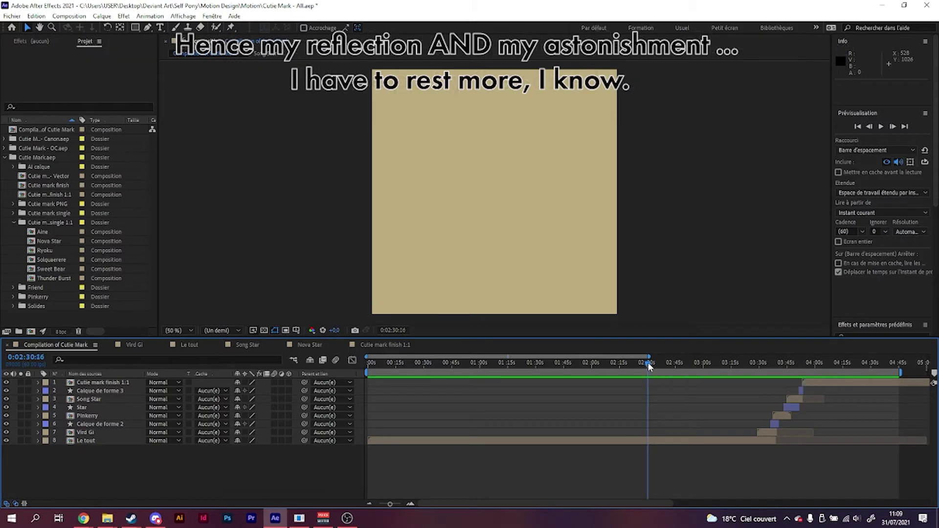
{"action": "left_click_drag", "start_coordinate": [649, 367], "coordinate": [652, 362]}
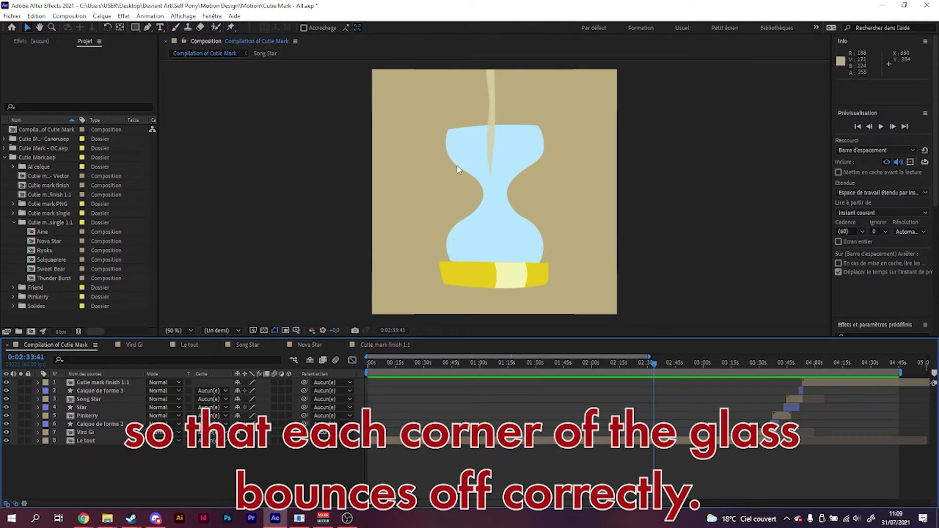
{"action": "left_click_drag", "start_coordinate": [654, 362], "coordinate": [652, 366]}
{"action": "key", "text": "space"}
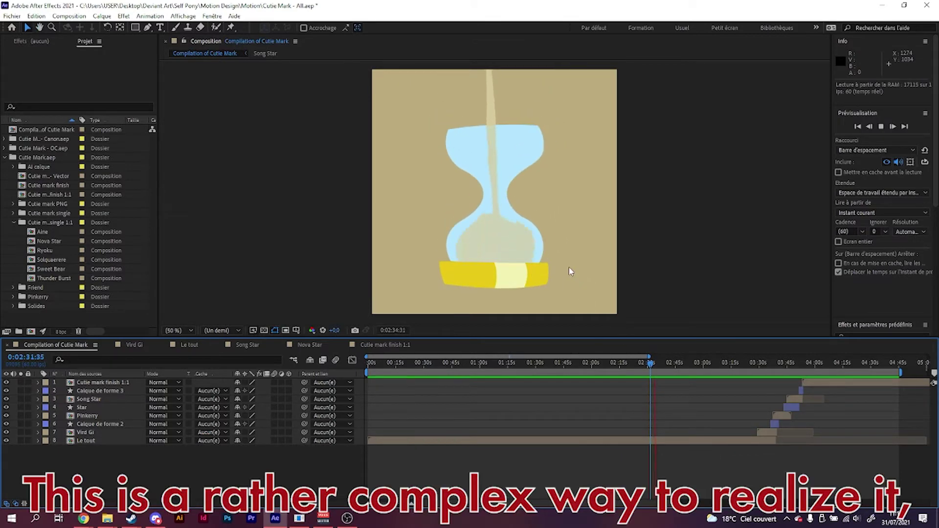
Review the karate gi cutie mark from 0:03:33:03 and the pink star cutie mark from 0:03:54:04 by playing the compilation at each.
{"action": "mouse_move", "coordinate": [673, 365]}
{"action": "left_mouse_down"}
{"action": "mouse_move", "coordinate": [794, 367]}
{"action": "mouse_move", "coordinate": [765, 370]}
{"action": "left_mouse_up"}
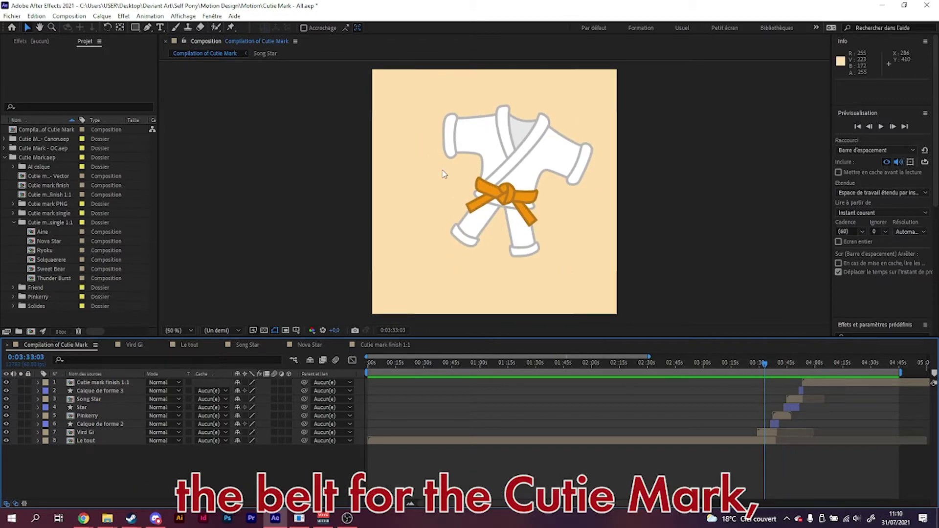
{"action": "key", "text": "space"}
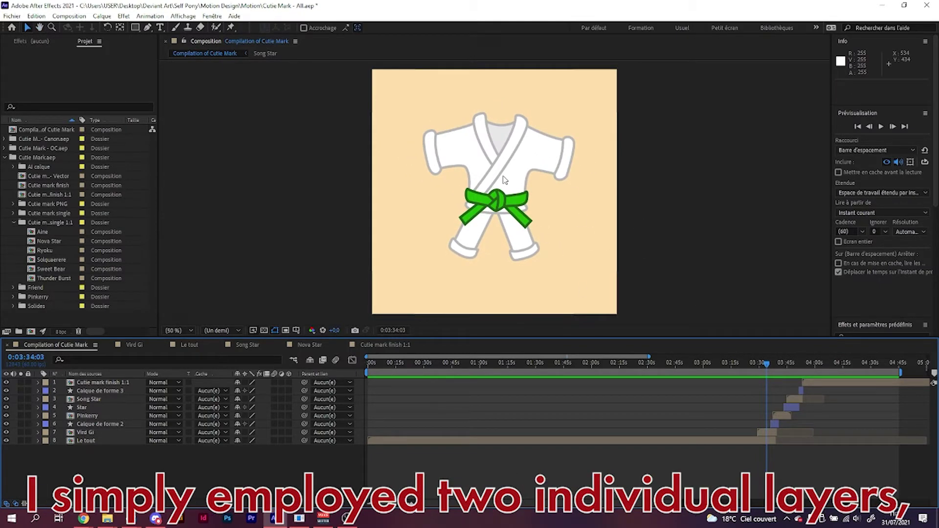
{"action": "mouse_move", "coordinate": [791, 362]}
{"action": "left_mouse_down"}
{"action": "mouse_move", "coordinate": [772, 363]}
{"action": "mouse_move", "coordinate": [812, 364]}
{"action": "mouse_move", "coordinate": [804, 362]}
{"action": "left_mouse_up"}
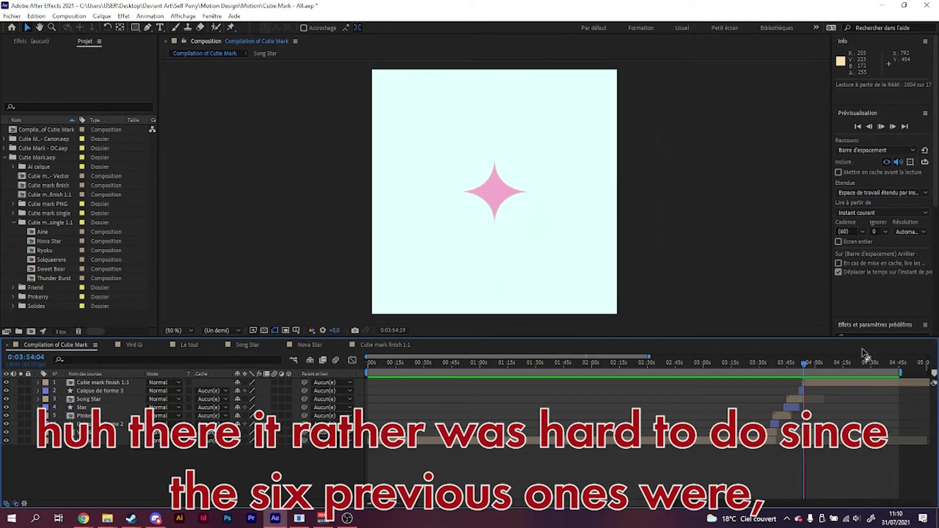
{"action": "key", "text": "space"}
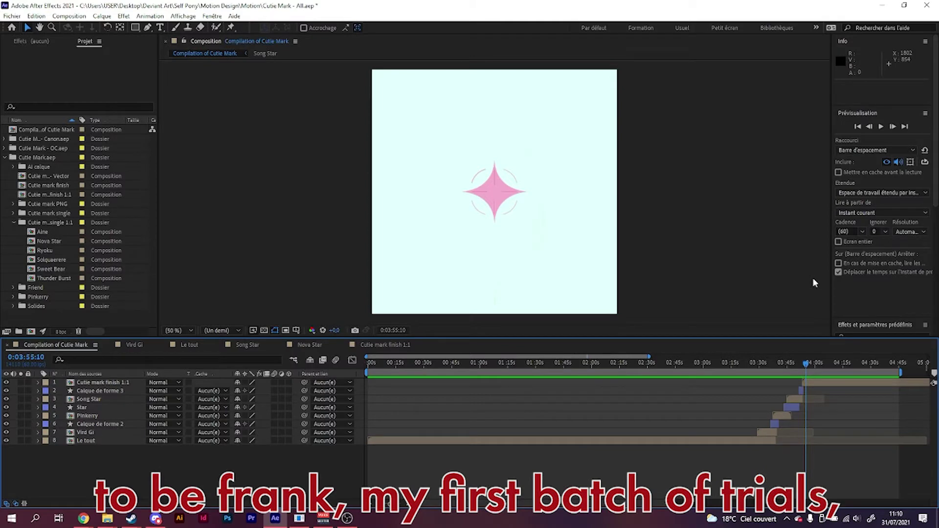
{"action": "key", "text": "space"}
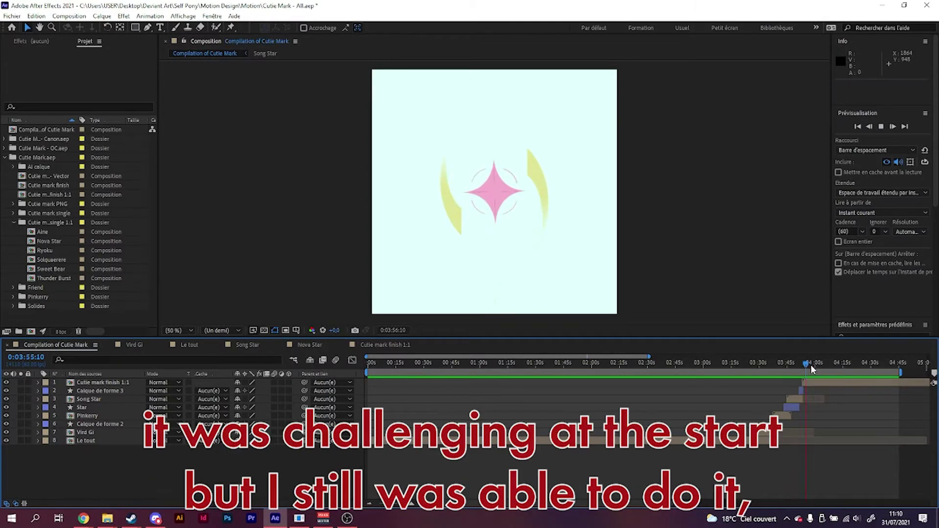
Play the grey storm cloud cutie mark from 0:04:09:02 to 0:04:15:37, and compare it with the cloud cutie mark at 0:00:53:35.
{"action": "left_click", "coordinate": [818, 364]}
{"action": "left_click_drag", "start_coordinate": [818, 367], "coordinate": [832, 366]}
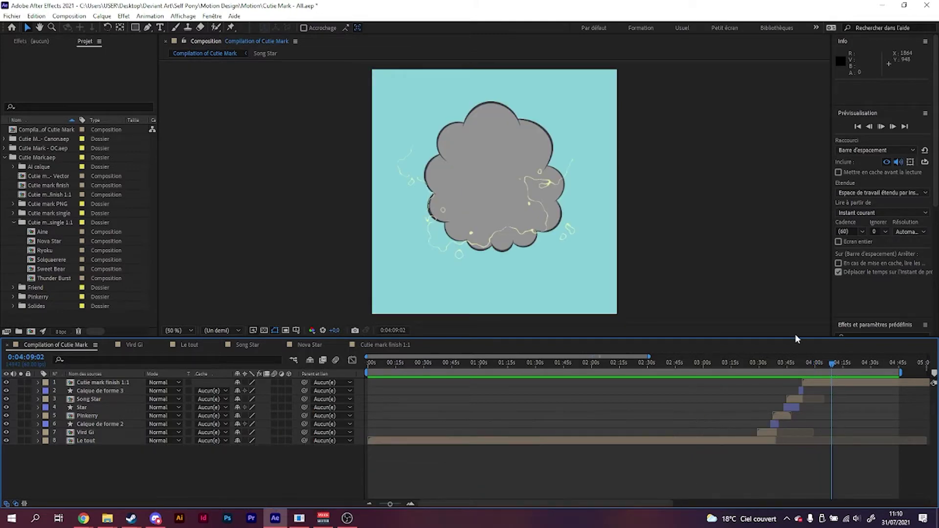
{"action": "key", "text": "space"}
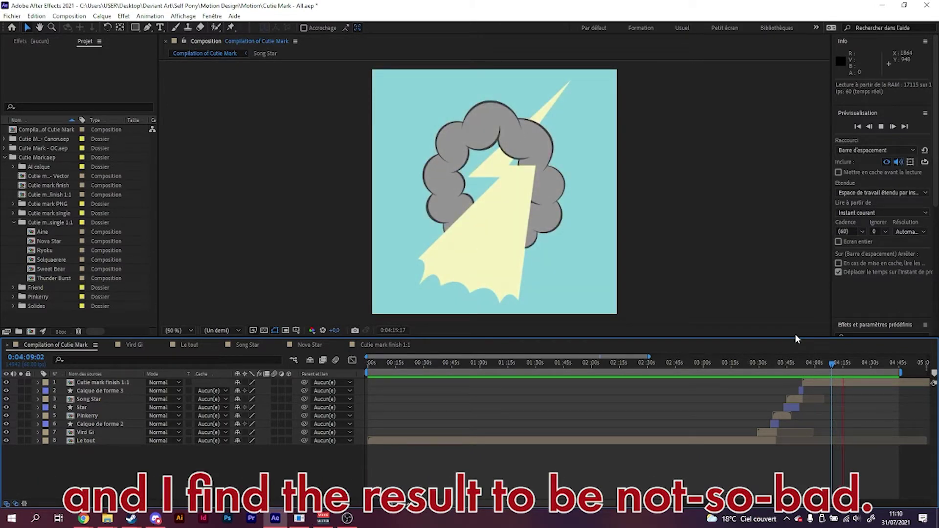
{"action": "key", "text": "space"}
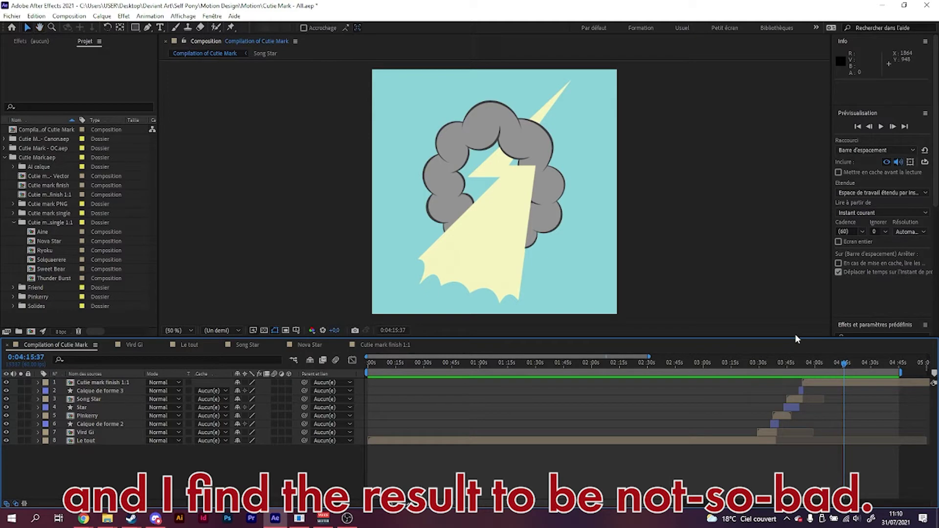
{"action": "left_click_drag", "start_coordinate": [407, 362], "coordinate": [468, 367]}
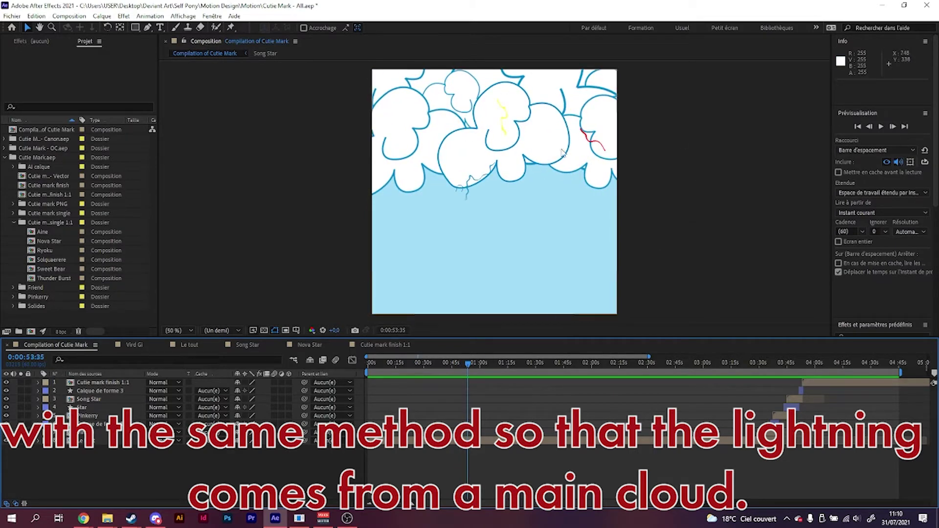
Play the red star cutie mark in the compilation from 0:04:39:46 to 0:04:42:06.
{"action": "left_click_drag", "start_coordinate": [879, 364], "coordinate": [890, 370]}
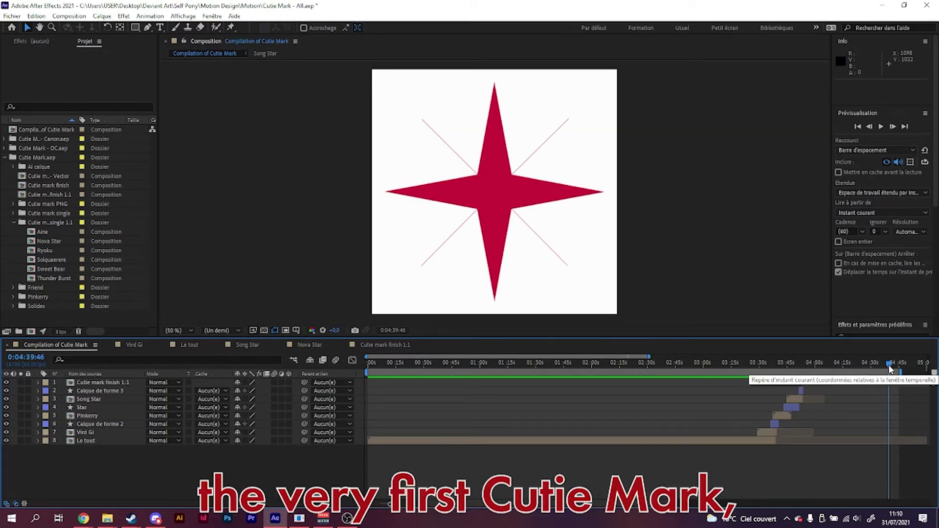
{"action": "key", "text": "space"}
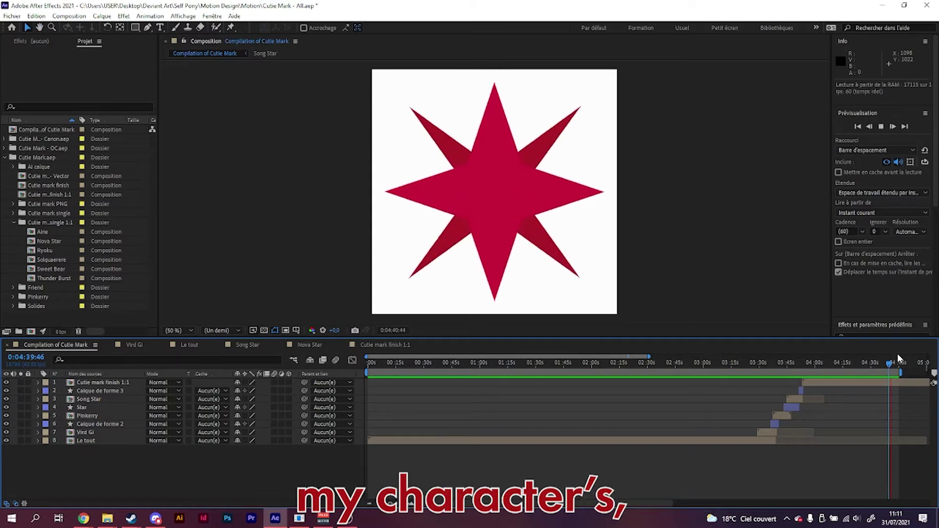
{"action": "key", "text": "space"}
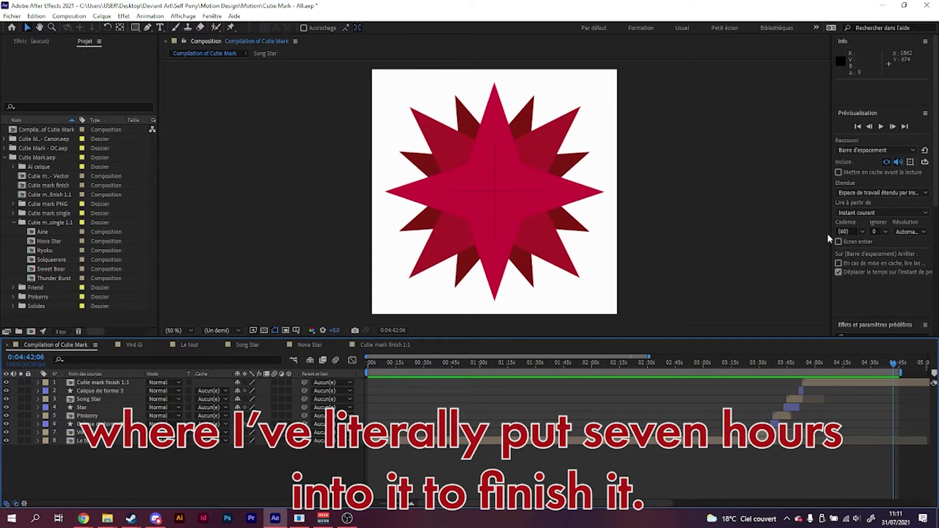
Reopen the recent project Cutie Mark - OC.aep, saving the changes to Cutie Mark - All.aep.
{"action": "left_click", "coordinate": [12, 15]}
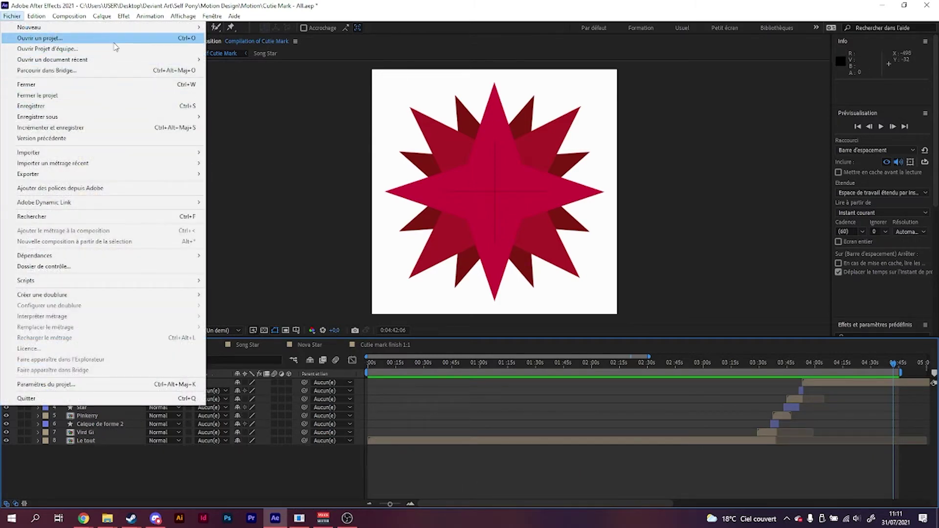
{"action": "mouse_move", "coordinate": [116, 60]}
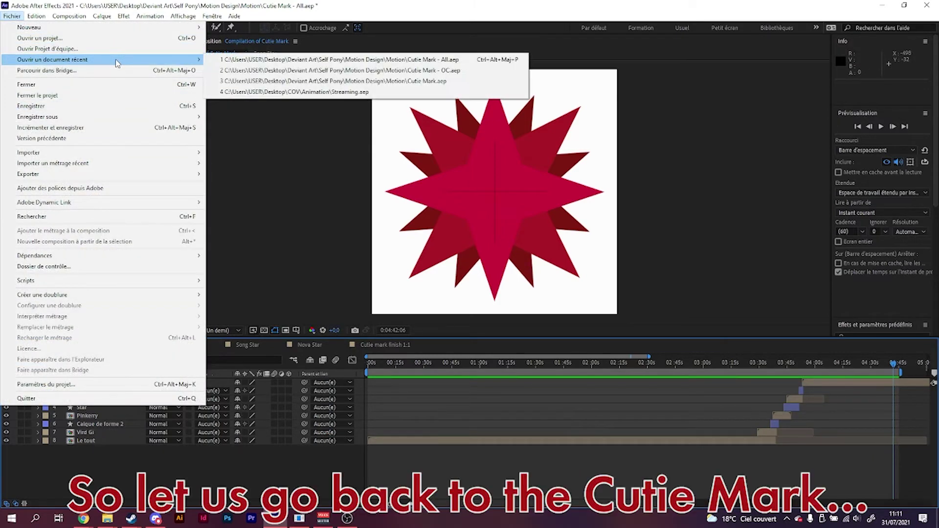
{"action": "left_click", "coordinate": [390, 71]}
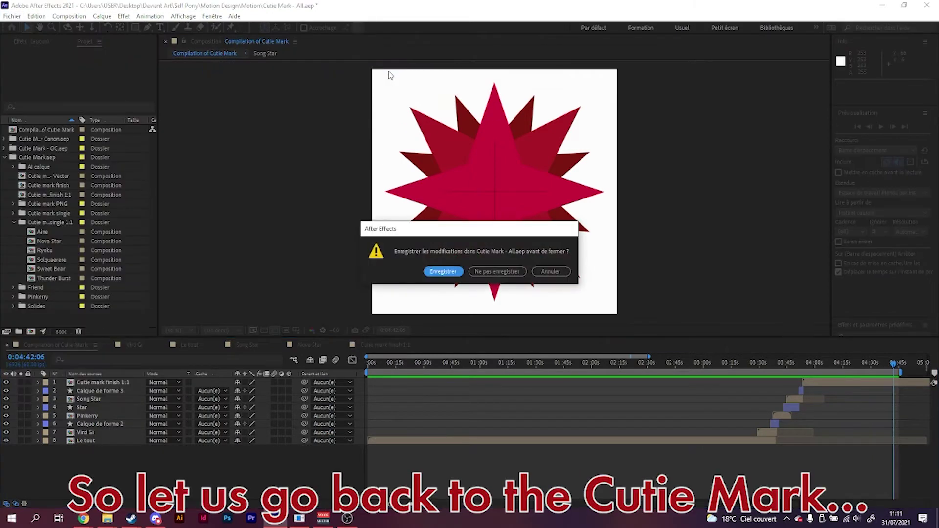
{"action": "left_click", "coordinate": [444, 271]}
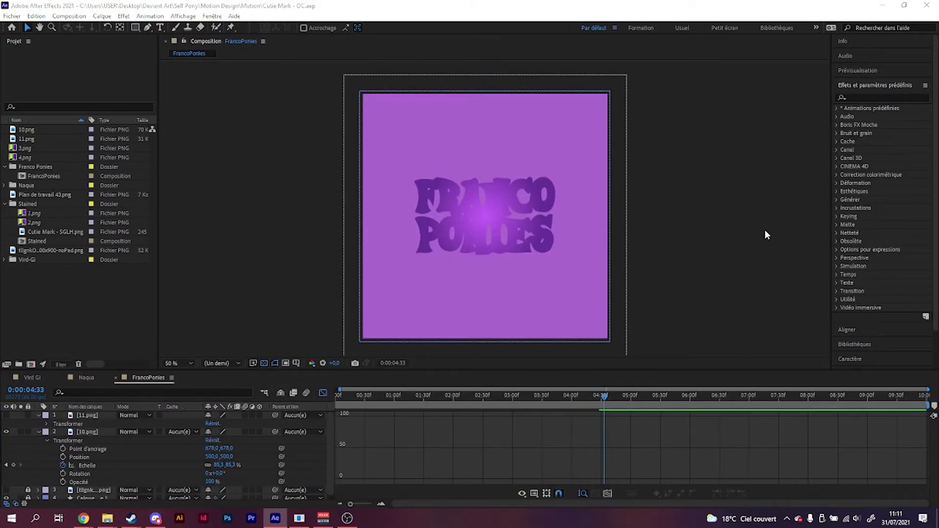
Switch the FrancoPonies timeline from the graph editor to the layer bars and make the 11.png layer visible.
{"action": "left_click", "coordinate": [323, 393]}
{"action": "left_click", "coordinate": [553, 395]}
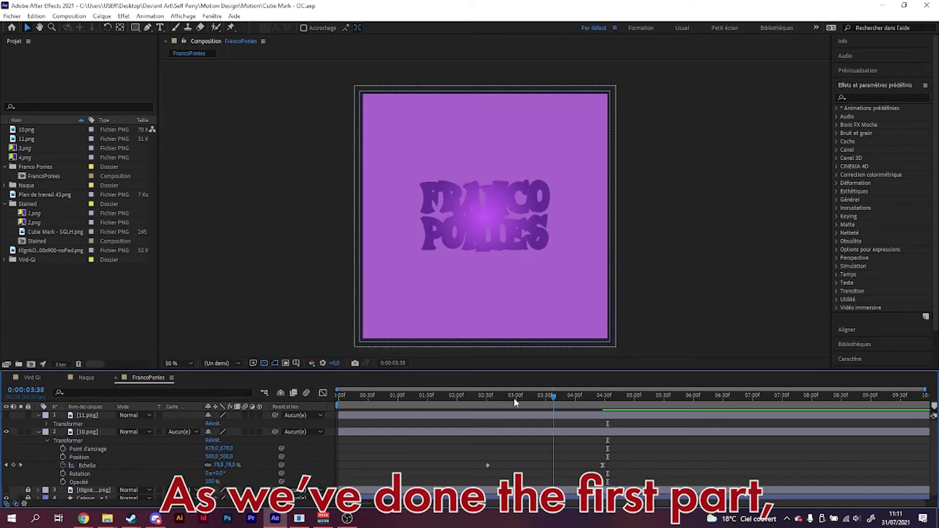
{"action": "left_click", "coordinate": [481, 398]}
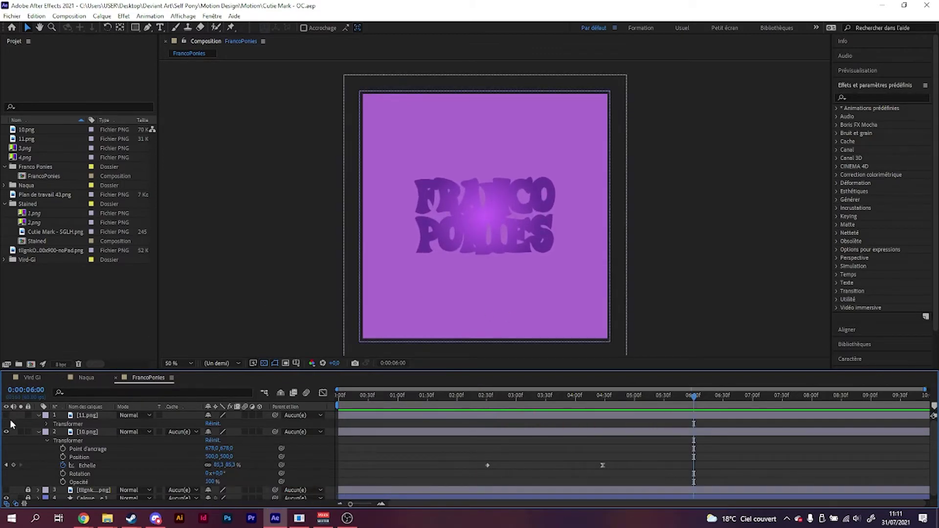
{"action": "left_click", "coordinate": [6, 415]}
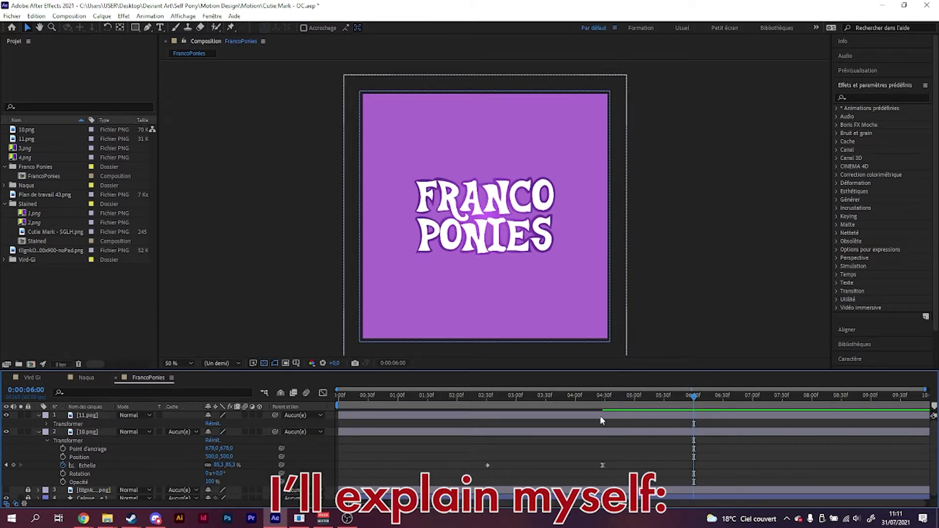
Play the FrancoPonies animation from 0:00:02:23 to check how the purple backing appears behind the white lettering.
{"action": "left_click_drag", "start_coordinate": [494, 395], "coordinate": [480, 395]}
{"action": "key", "text": "space"}
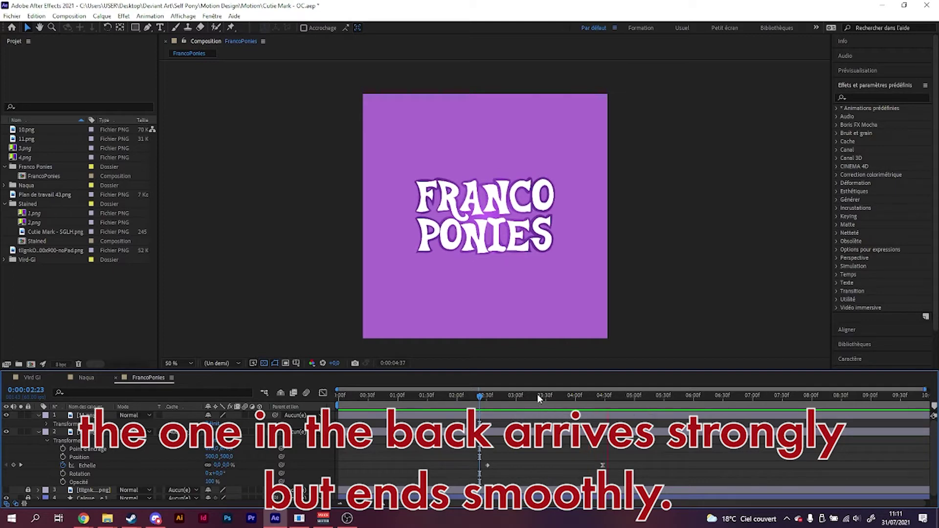
{"action": "key", "text": "space"}
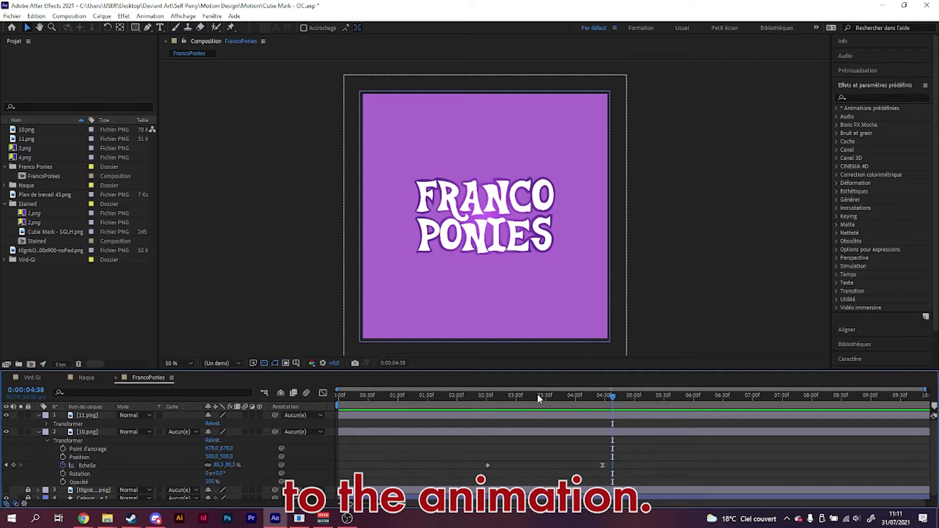
{"action": "left_click_drag", "start_coordinate": [613, 396], "coordinate": [625, 398]}
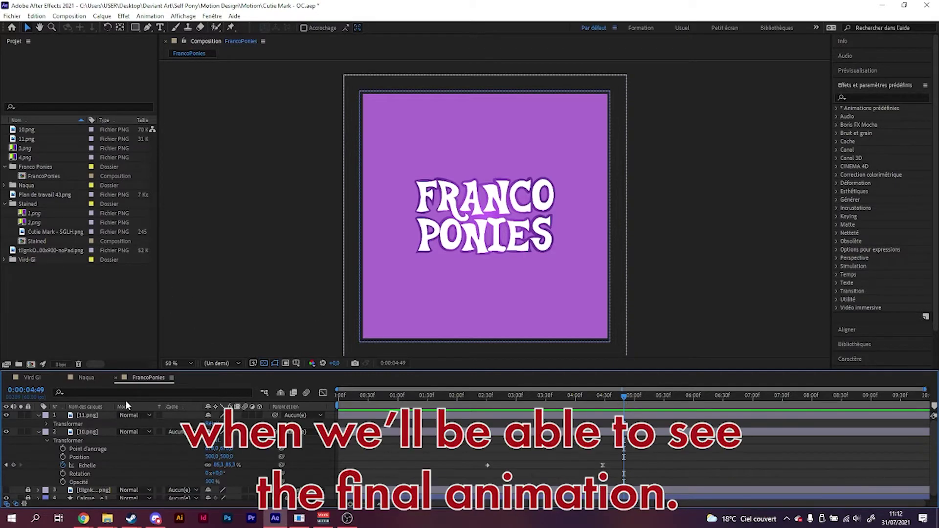
Expand the transform properties of 11.png and shift the first Scale keyframe of 10.png to 0:00:02:30.
{"action": "left_click", "coordinate": [47, 425]}
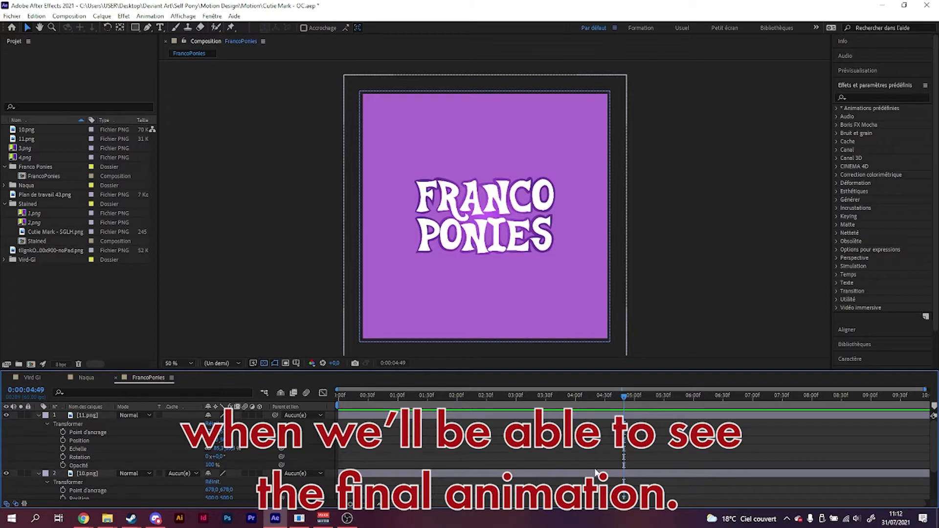
{"action": "scroll", "coordinate": [597, 472], "scroll_direction": "down", "scroll_amount": 3}
{"action": "scroll", "coordinate": [590, 460], "scroll_direction": "up", "scroll_amount": 2}
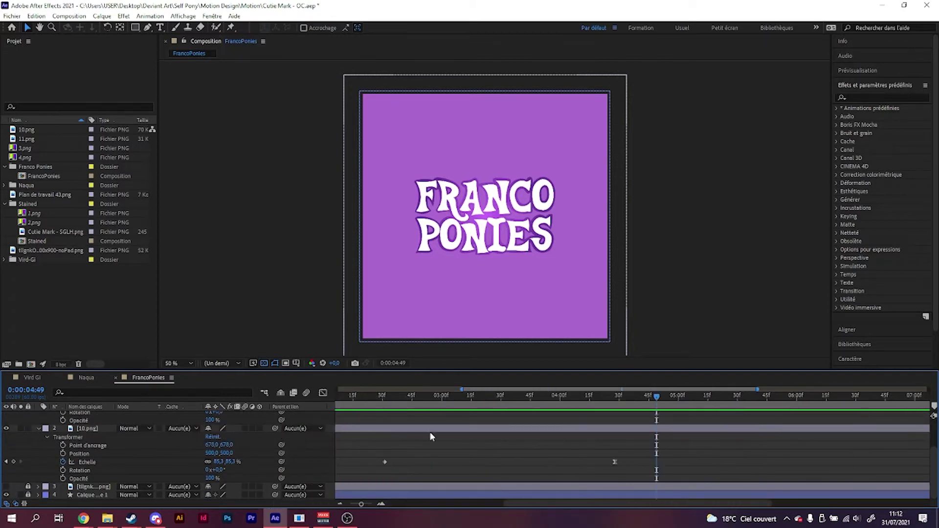
{"action": "scroll", "coordinate": [455, 425], "scroll_direction": "down", "scroll_amount": 3}
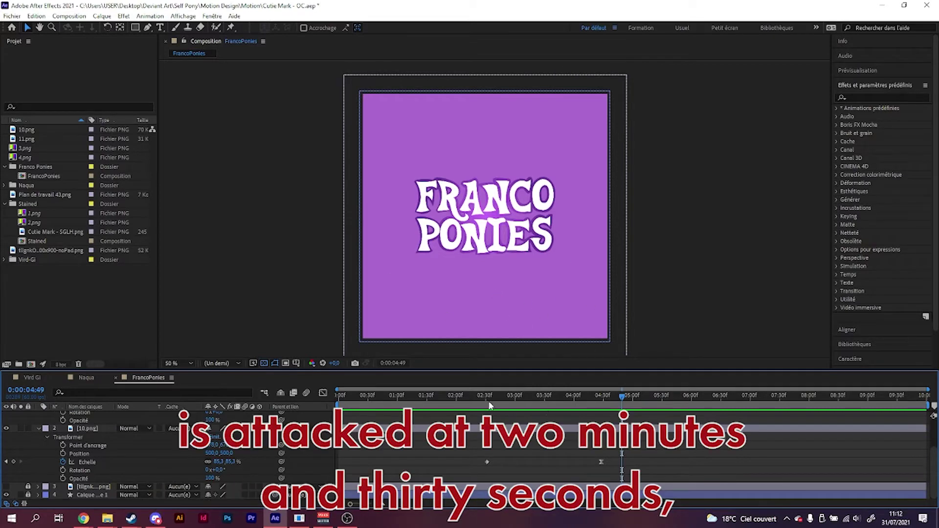
{"action": "left_click", "coordinate": [489, 402]}
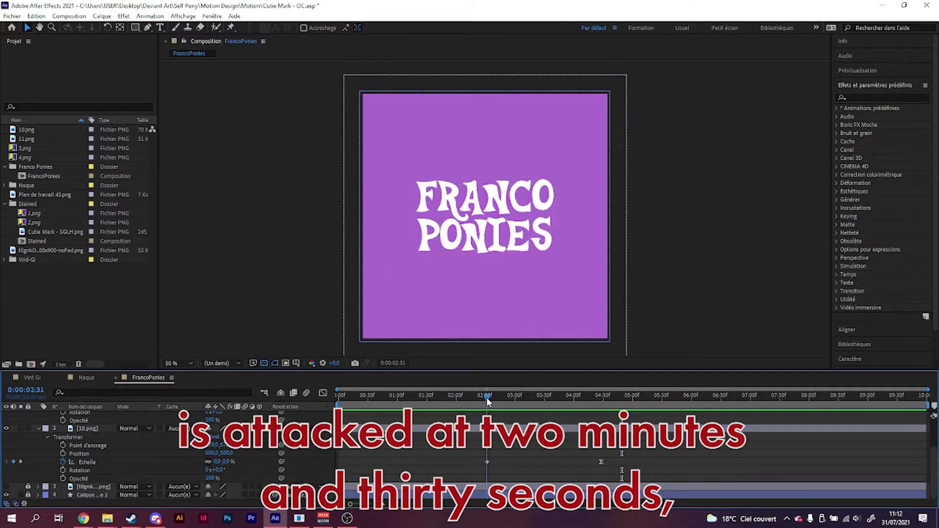
{"action": "key", "text": ";"}
{"action": "key", "text": "minus"}
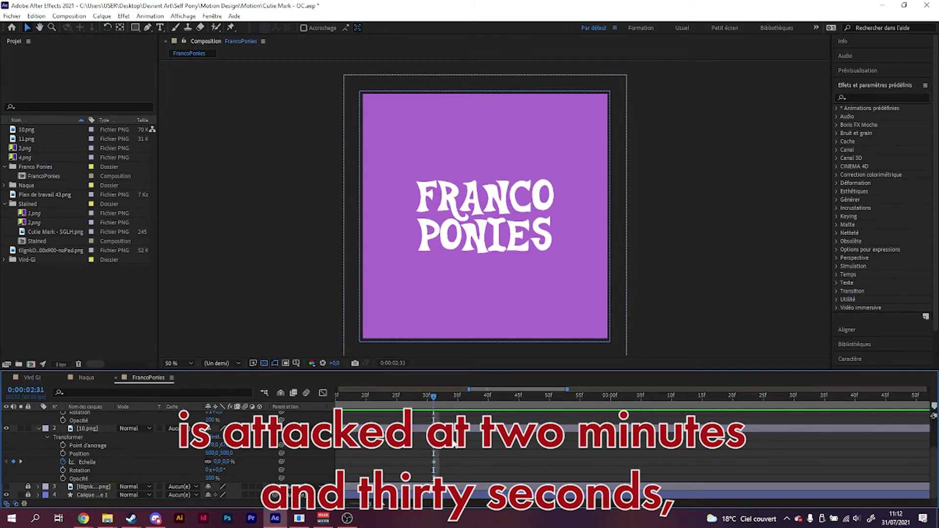
{"action": "left_click_drag", "start_coordinate": [433, 461], "coordinate": [429, 462]}
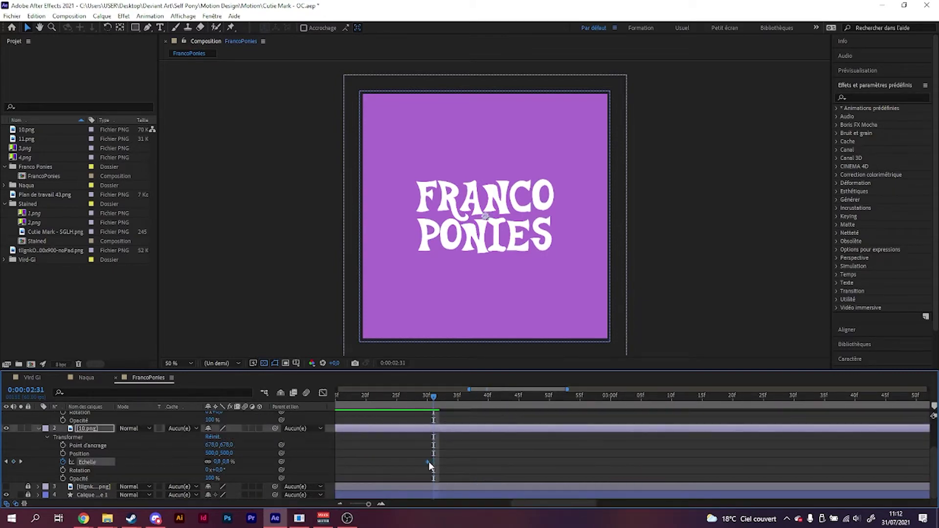
{"action": "left_click", "coordinate": [425, 397]}
Add a Scale keyframe to the 11.png layer at 0:00:02:50.
{"action": "scroll", "coordinate": [500, 441], "scroll_direction": "up", "scroll_amount": 3}
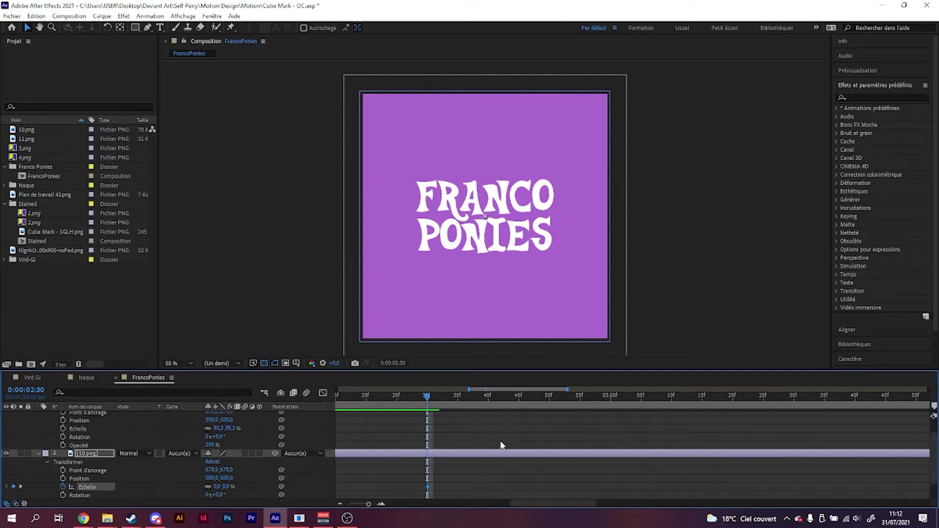
{"action": "key", "text": "minus"}
{"action": "key", "text": "minus"}
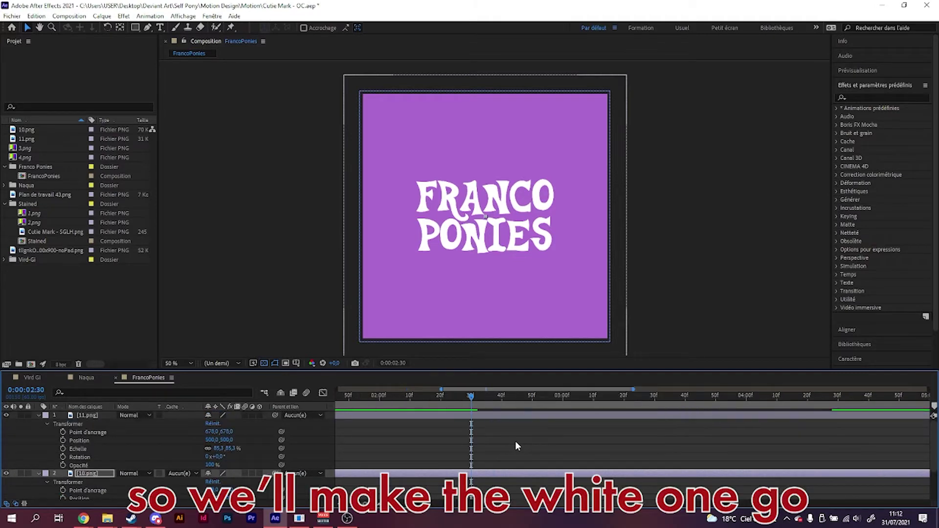
{"action": "left_click_drag", "start_coordinate": [504, 396], "coordinate": [532, 399]}
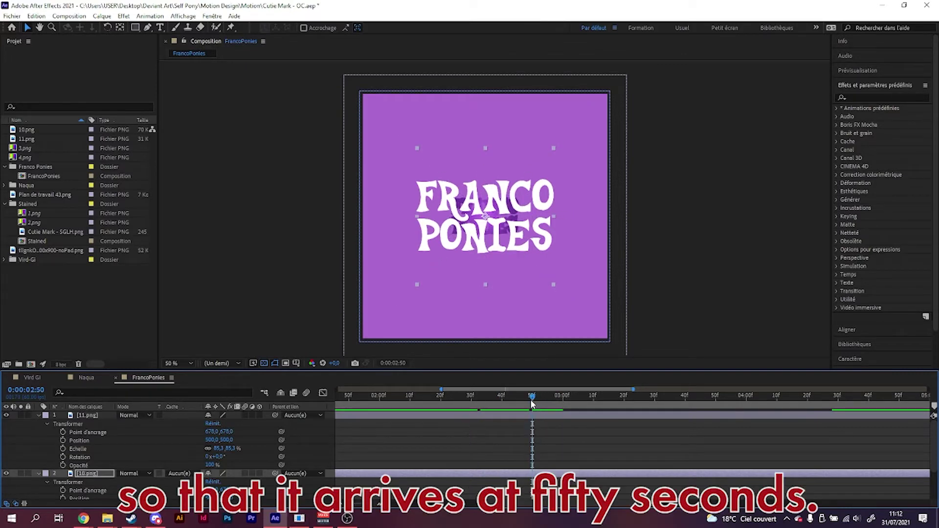
{"action": "left_click", "coordinate": [323, 393]}
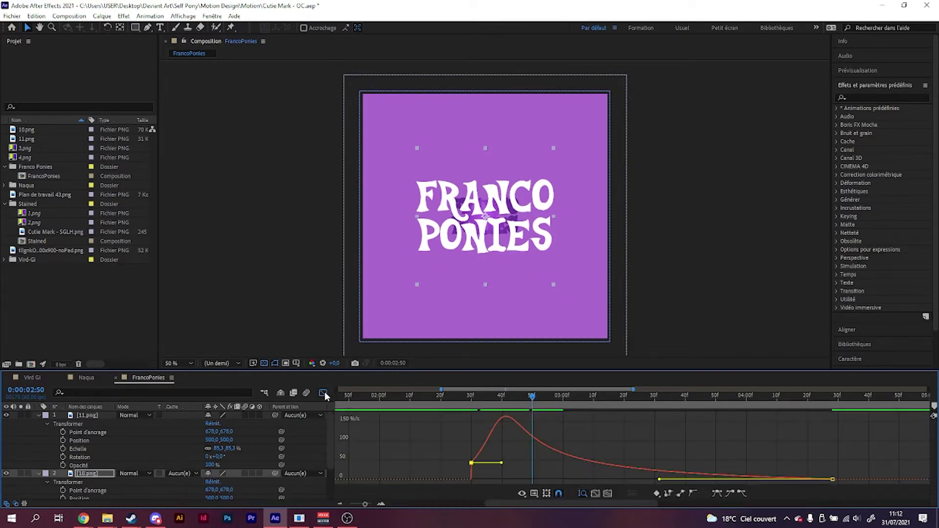
{"action": "left_click", "coordinate": [323, 393]}
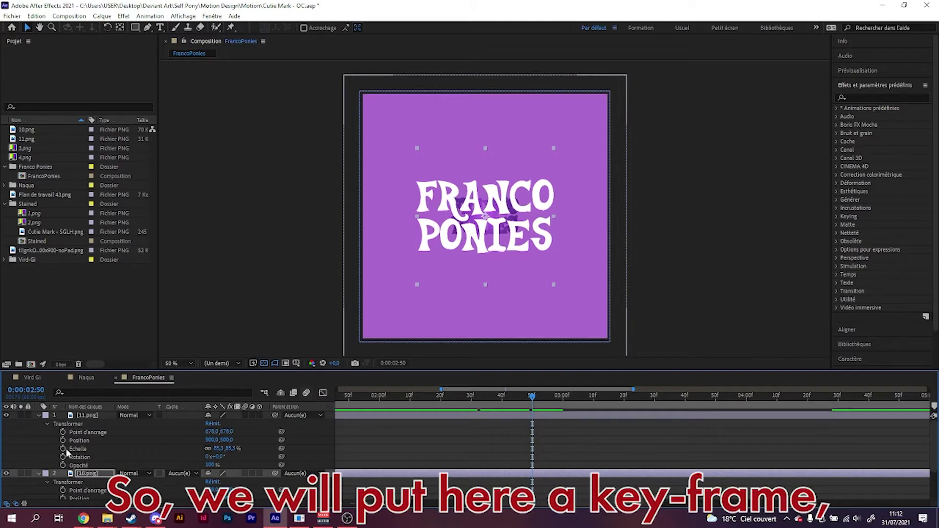
{"action": "left_click", "coordinate": [63, 448]}
Add a Scale keyframe to 11.png at 0:00:04:40, keeping the lettering at its full size.
{"action": "key", "text": "minus"}
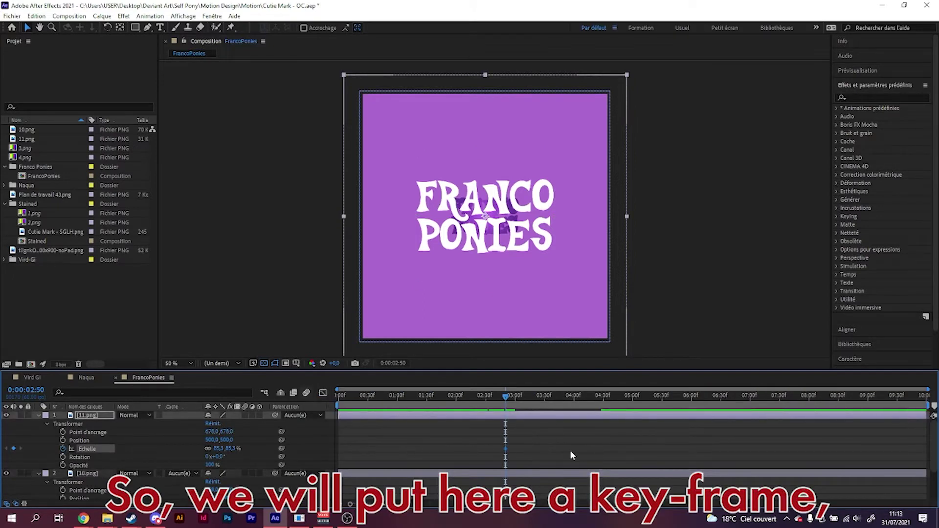
{"action": "scroll", "coordinate": [570, 450], "scroll_direction": "down", "scroll_amount": 1}
{"action": "scroll", "coordinate": [621, 412], "scroll_direction": "up", "scroll_amount": 3}
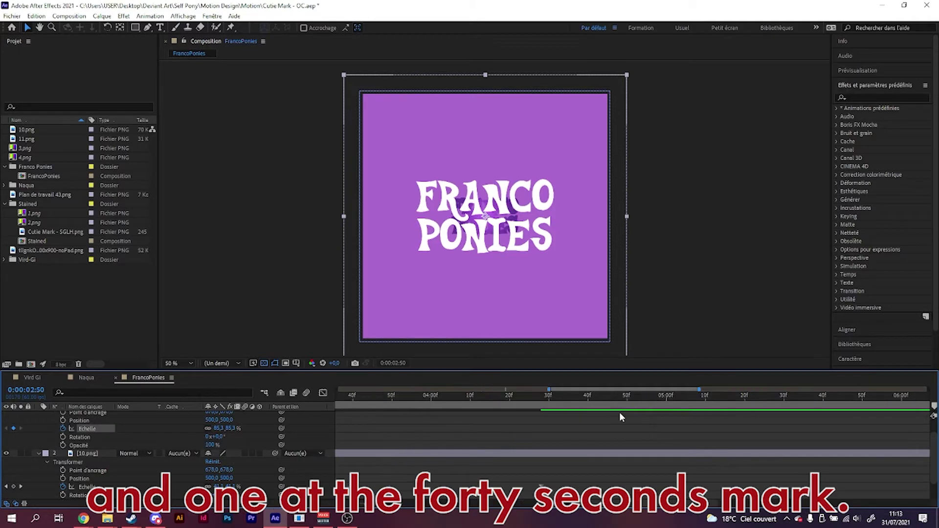
{"action": "left_click", "coordinate": [589, 399]}
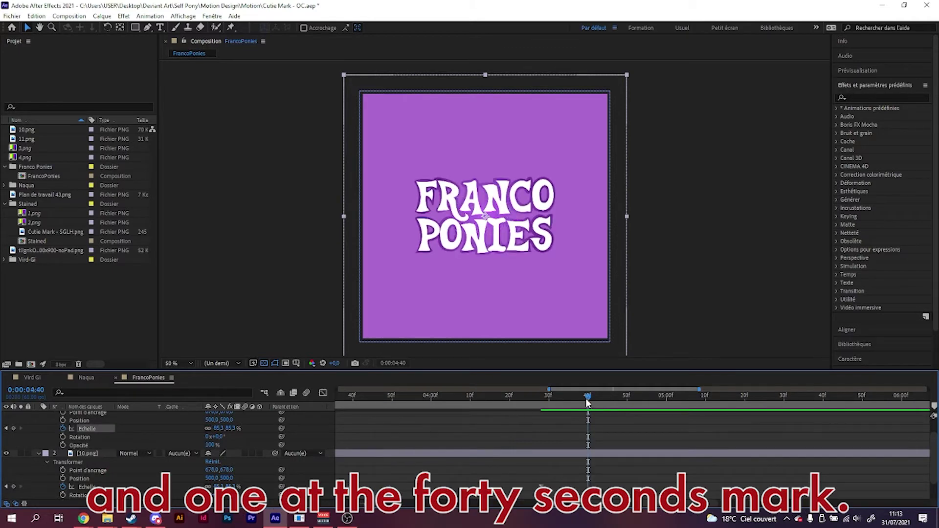
{"action": "left_click", "coordinate": [14, 428]}
Set the Scale of 11.png to 0% at 0:00:02:49 and play back the lettering animation.
{"action": "scroll", "coordinate": [512, 430], "scroll_direction": "down", "scroll_amount": 3}
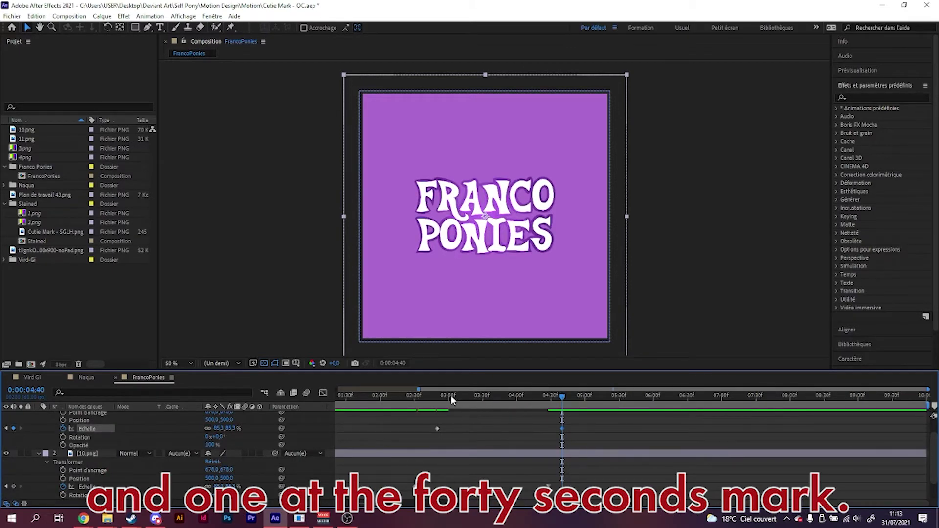
{"action": "left_click", "coordinate": [437, 397]}
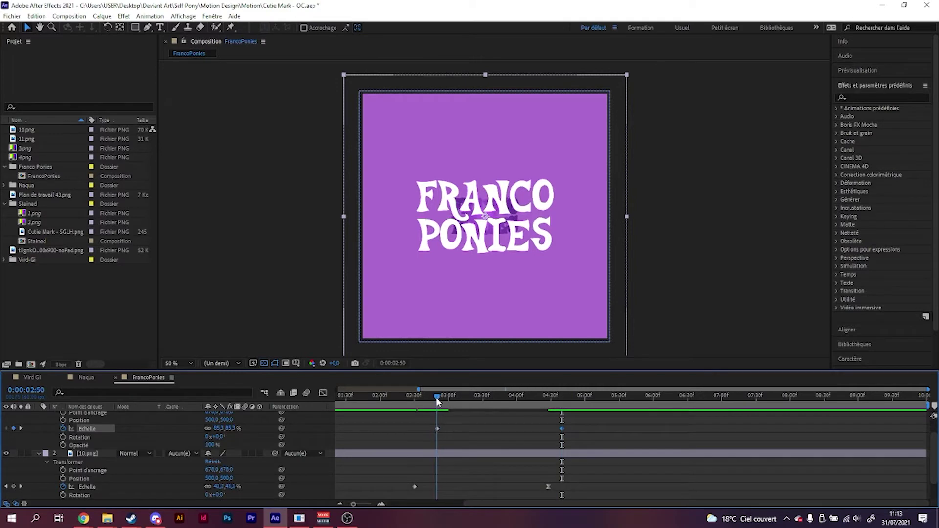
{"action": "key", "text": "Page_Up"}
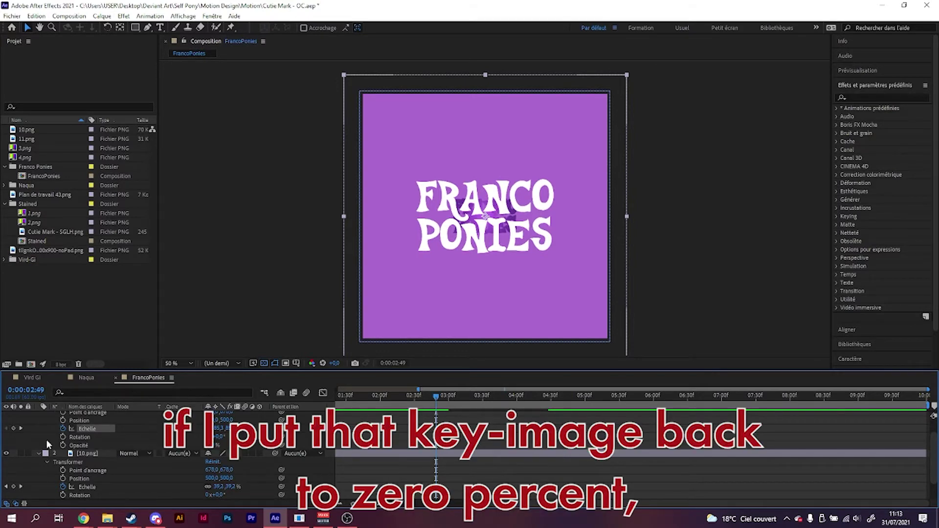
{"action": "left_click", "coordinate": [219, 428]}
{"action": "type", "text": "0"}
{"action": "key", "text": "Return"}
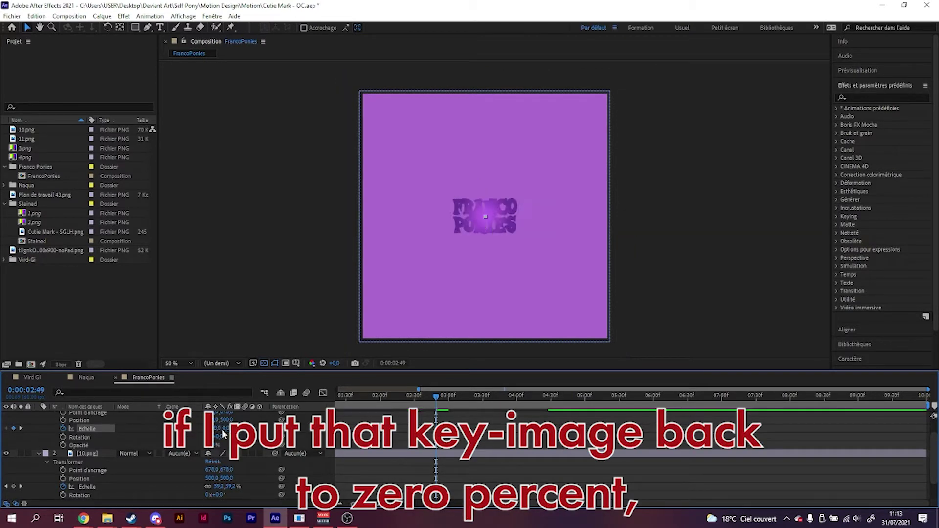
{"action": "left_click_drag", "start_coordinate": [431, 394], "coordinate": [419, 395]}
{"action": "key", "text": "space"}
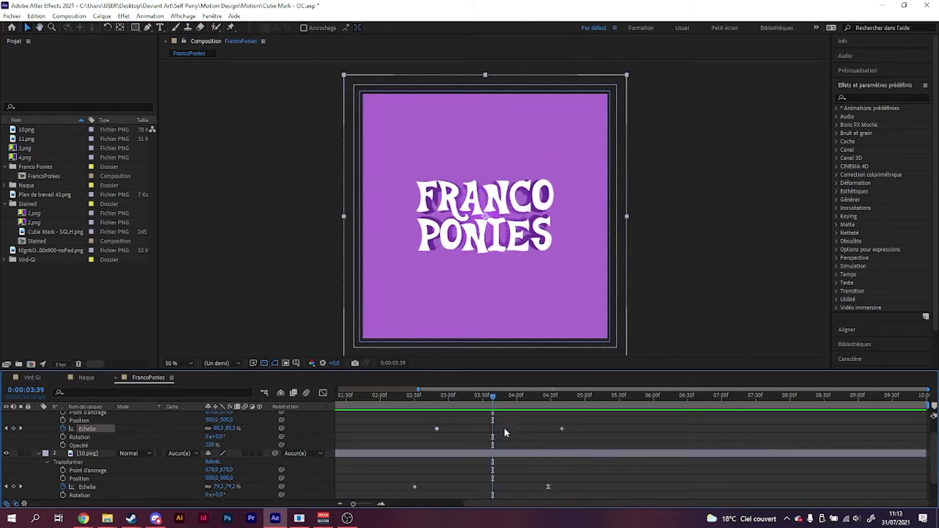
Replace the 0:00:02:50 Scale keyframe of 11.png with the 0% keyframe and play the animation from 0:00:02:49.
{"action": "left_click_drag", "start_coordinate": [494, 397], "coordinate": [436, 396]}
{"action": "scroll", "coordinate": [433, 425], "scroll_direction": "up", "scroll_amount": 2}
{"action": "scroll", "coordinate": [433, 424], "scroll_direction": "up", "scroll_amount": 3}
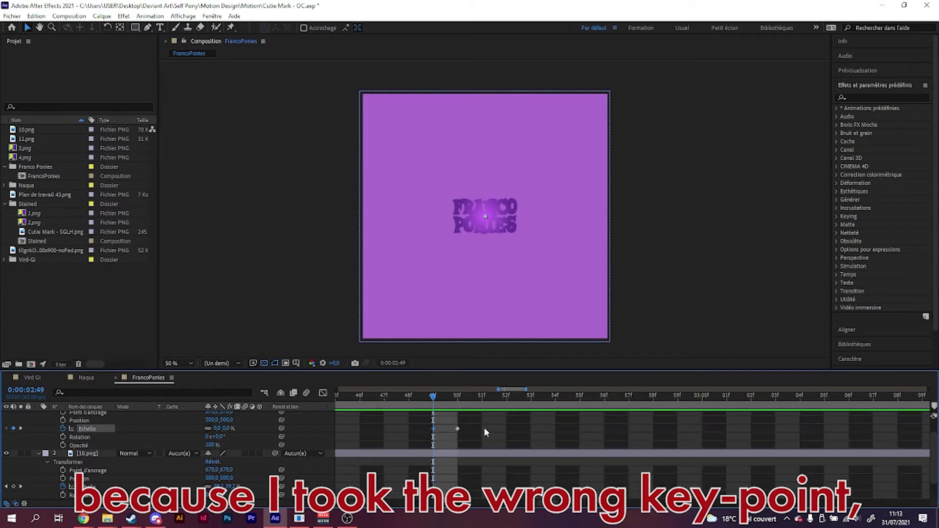
{"action": "scroll", "coordinate": [586, 439], "scroll_direction": "down", "scroll_amount": 5}
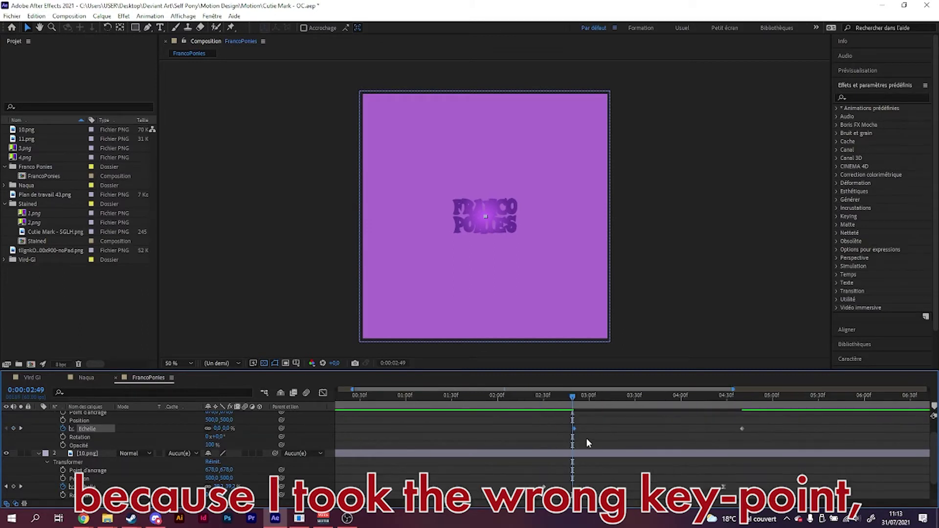
{"action": "key", "text": "space"}
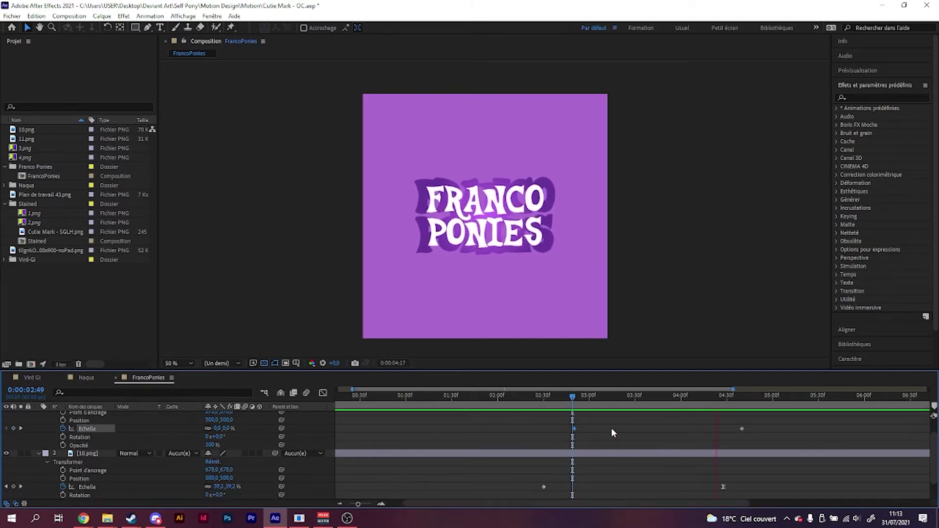
{"action": "key", "text": "space"}
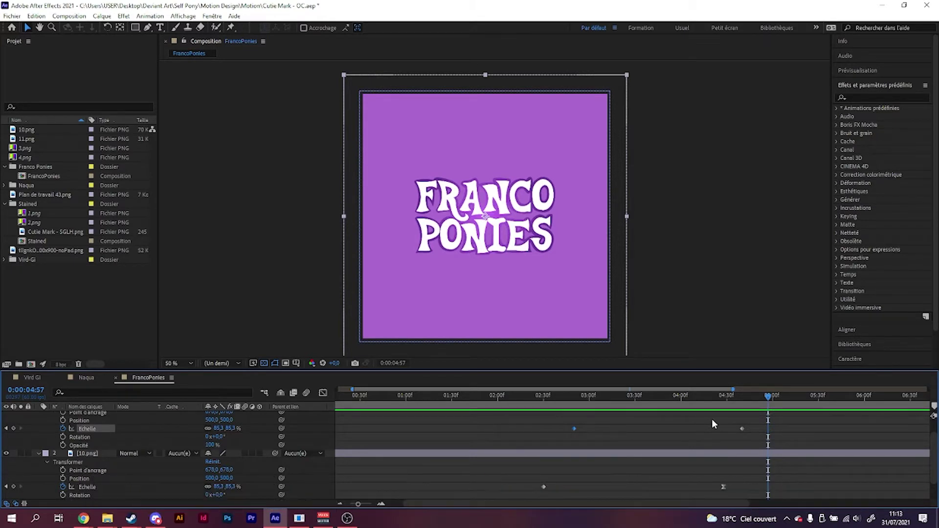
Apply Easy Ease to the first Scale keyframe of 11.png in the graph editor and play from 0:00:02:44.
{"action": "left_click_drag", "start_coordinate": [764, 427], "coordinate": [556, 431]}
{"action": "left_click", "coordinate": [323, 393]}
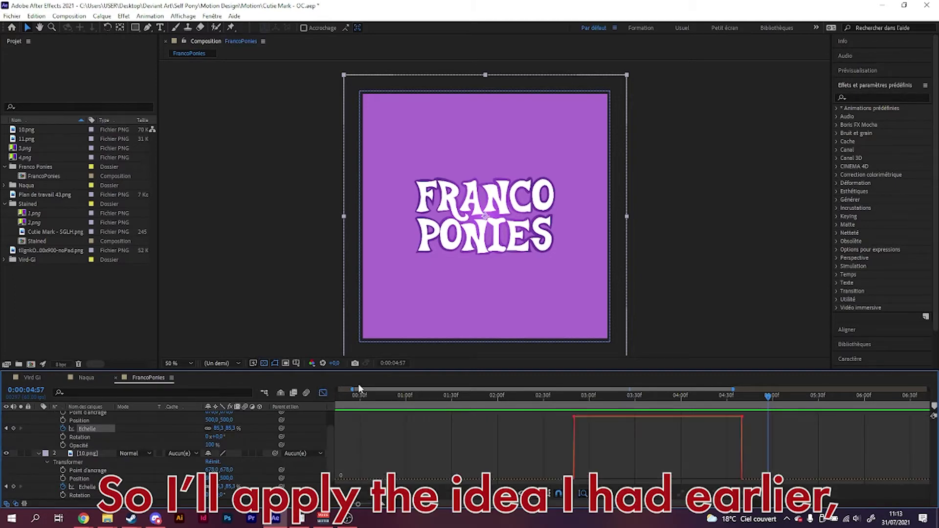
{"action": "left_click", "coordinate": [680, 419]}
{"action": "left_click", "coordinate": [715, 494]}
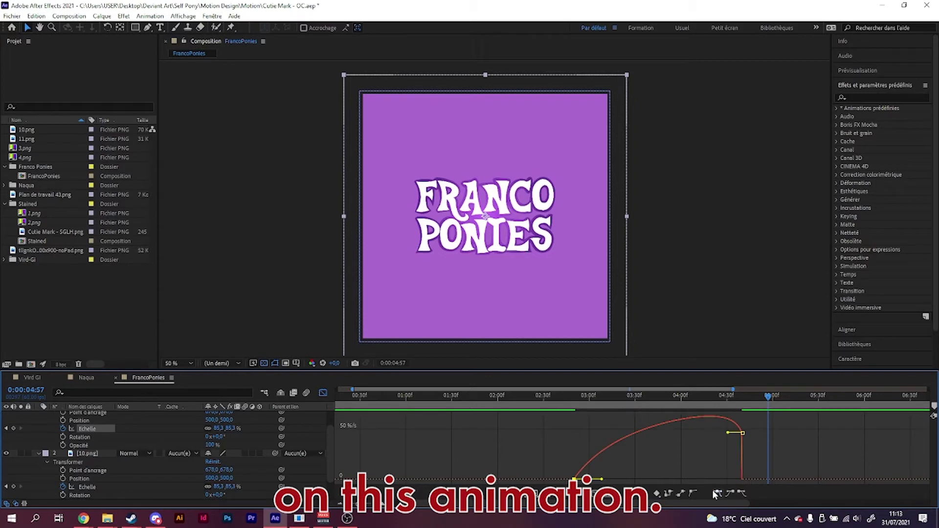
{"action": "left_click_drag", "start_coordinate": [768, 398], "coordinate": [567, 420]}
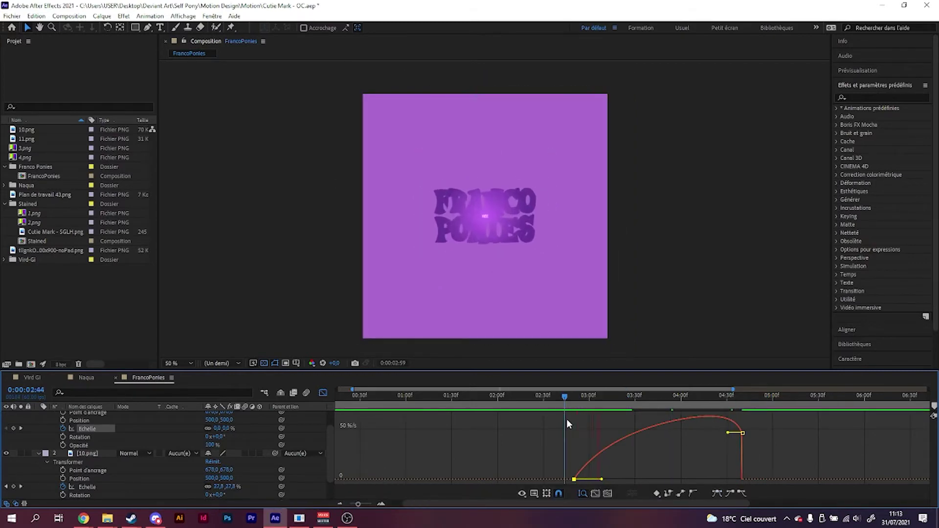
{"action": "key", "text": "space"}
{"action": "key", "text": "space"}
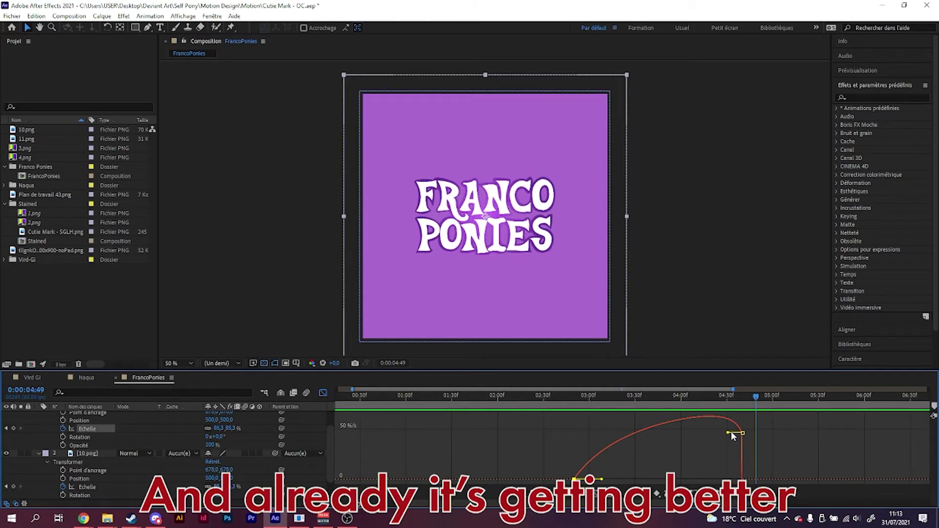
Extend the outgoing ease handle of 11.png's first Scale keyframe to about 0:00:03:41 on the speed graph for a gradual acceleration.
{"action": "left_click_drag", "start_coordinate": [580, 397], "coordinate": [658, 396]}
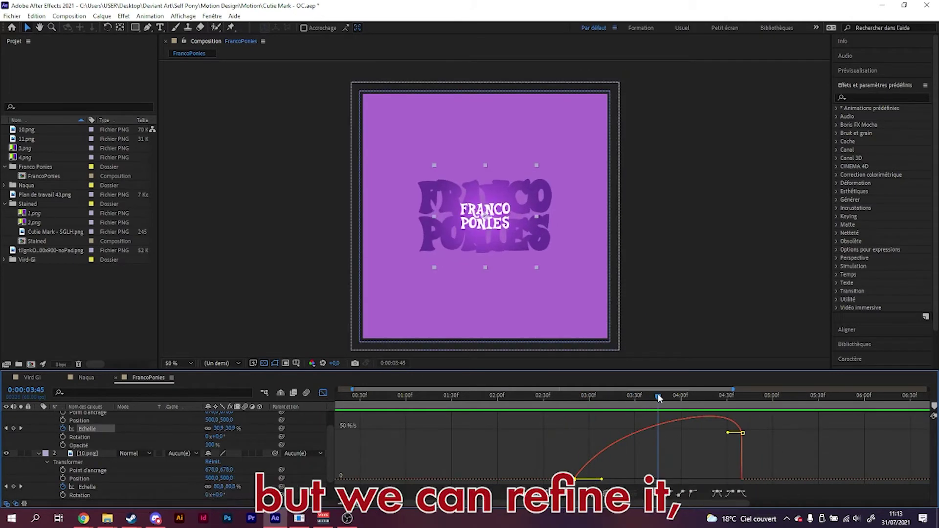
{"action": "left_click", "coordinate": [609, 476]}
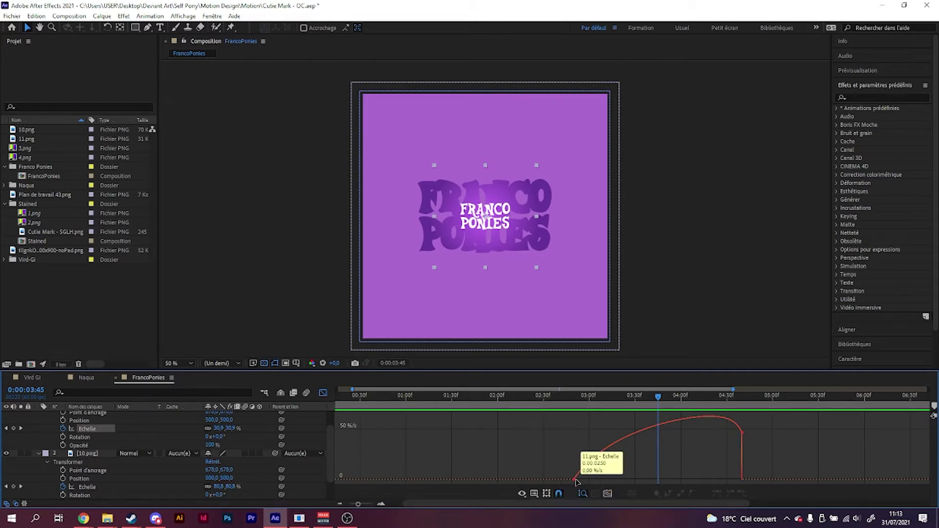
{"action": "left_click_drag", "start_coordinate": [575, 480], "coordinate": [654, 475]}
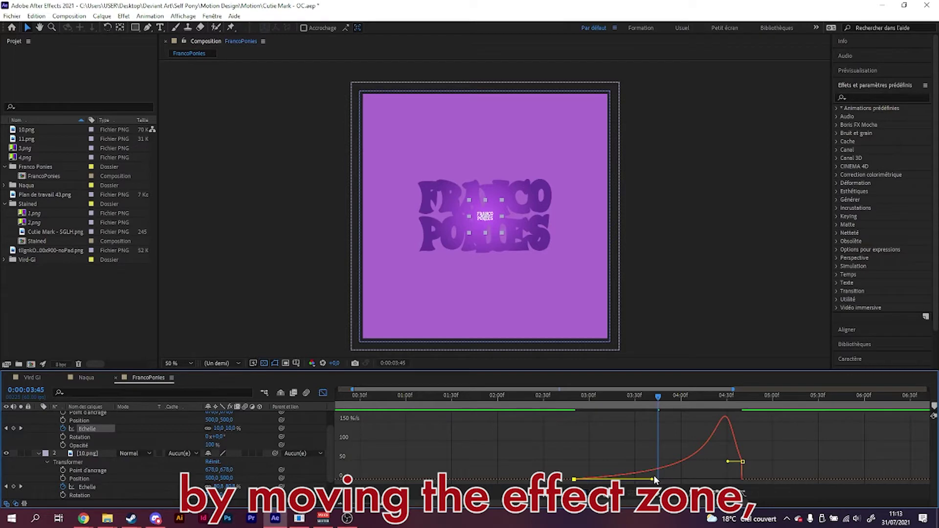
{"action": "scroll", "coordinate": [757, 461], "scroll_direction": "up", "scroll_amount": 3}
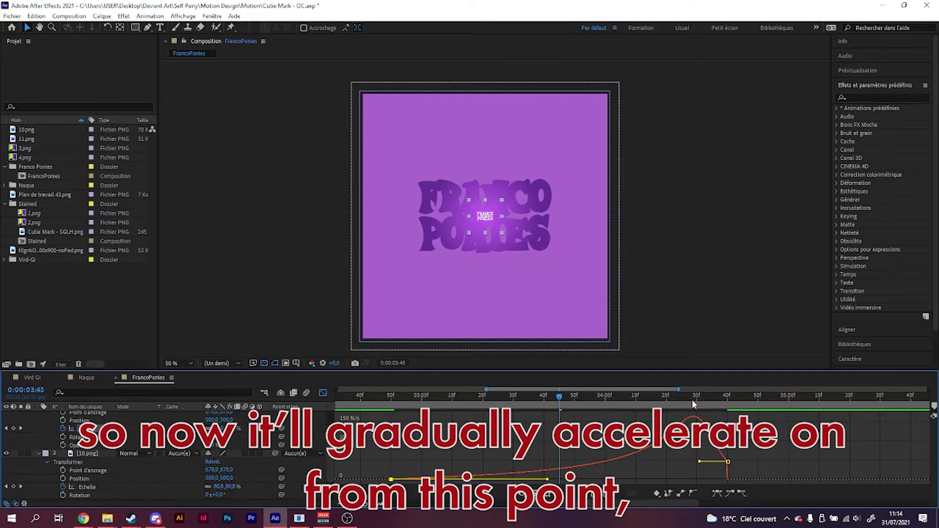
Examine the Scale speed graph of 10.png to compare its easing with that of the white lettering.
{"action": "left_click_drag", "start_coordinate": [693, 404], "coordinate": [363, 441]}
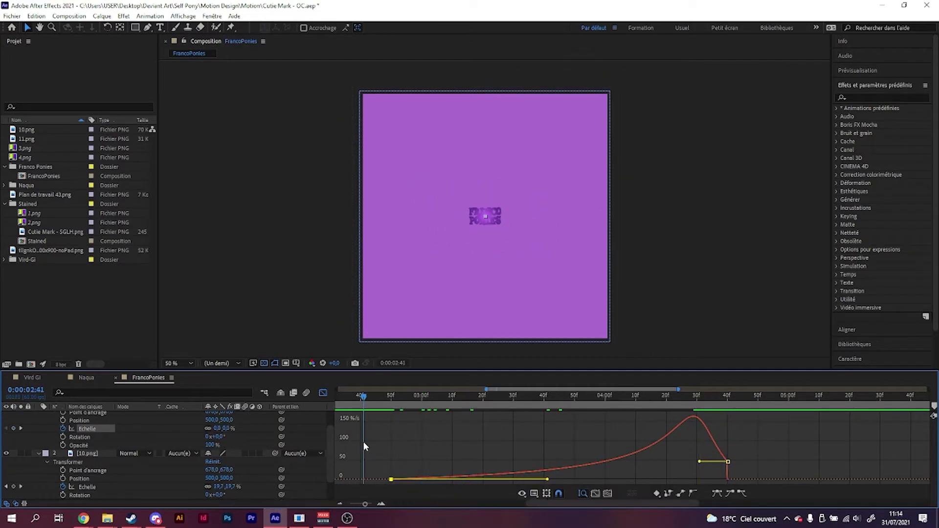
{"action": "left_click", "coordinate": [323, 393]}
{"action": "scroll", "coordinate": [535, 444], "scroll_direction": "down", "scroll_amount": 3}
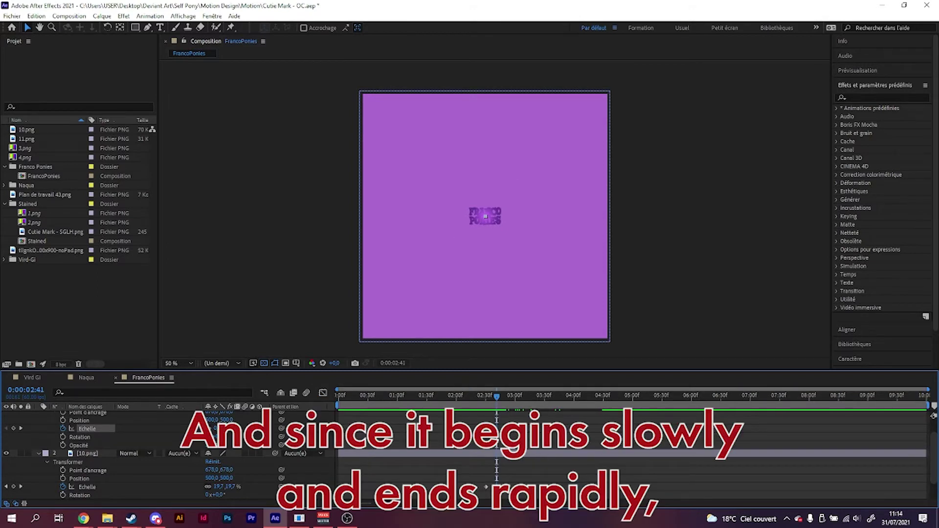
{"action": "left_click", "coordinate": [87, 487]}
{"action": "left_click", "coordinate": [323, 393]}
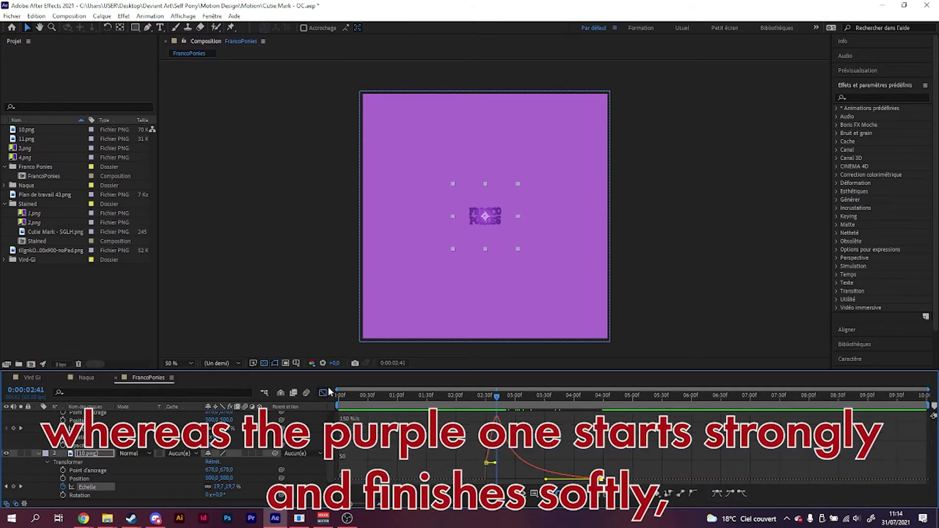
{"action": "scroll", "coordinate": [509, 461], "scroll_direction": "up", "scroll_amount": 3}
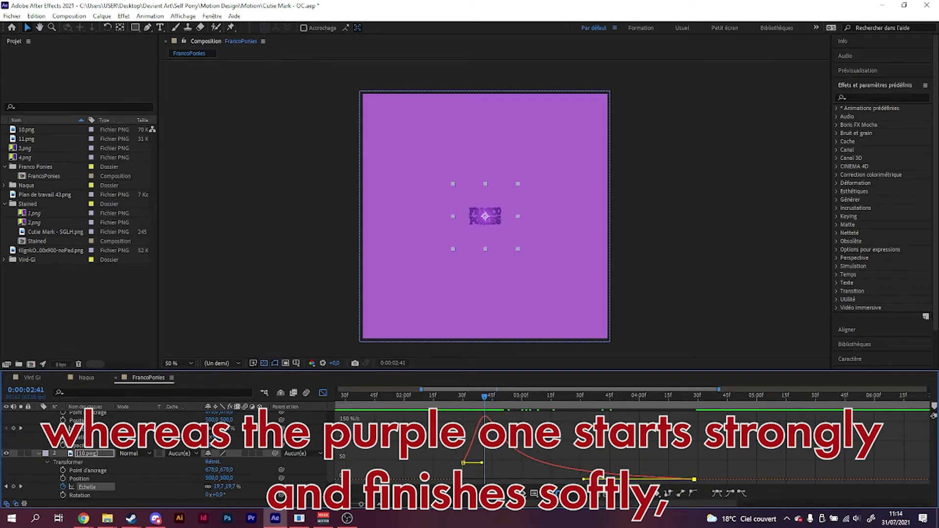
{"action": "left_click", "coordinate": [323, 394]}
Play the combined backing and lettering animation from 0:00:02:30 and again from 0:00:02:27.
{"action": "left_click_drag", "start_coordinate": [487, 398], "coordinate": [463, 400]}
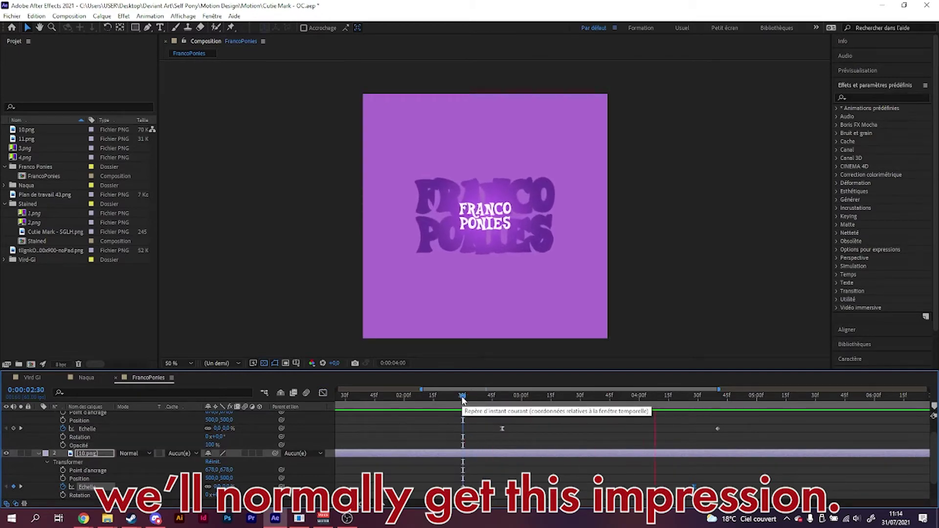
{"action": "key", "text": "space"}
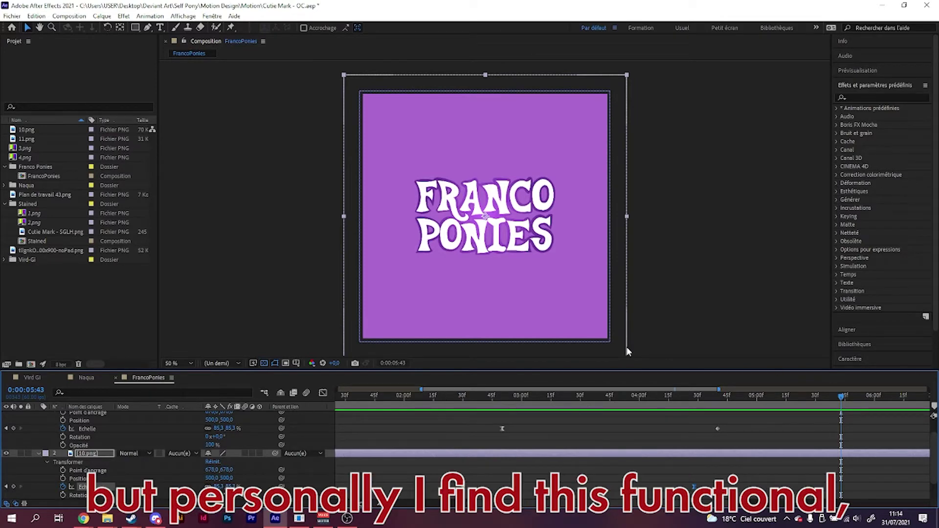
{"action": "left_click_drag", "start_coordinate": [467, 397], "coordinate": [456, 397]}
{"action": "key", "text": "space"}
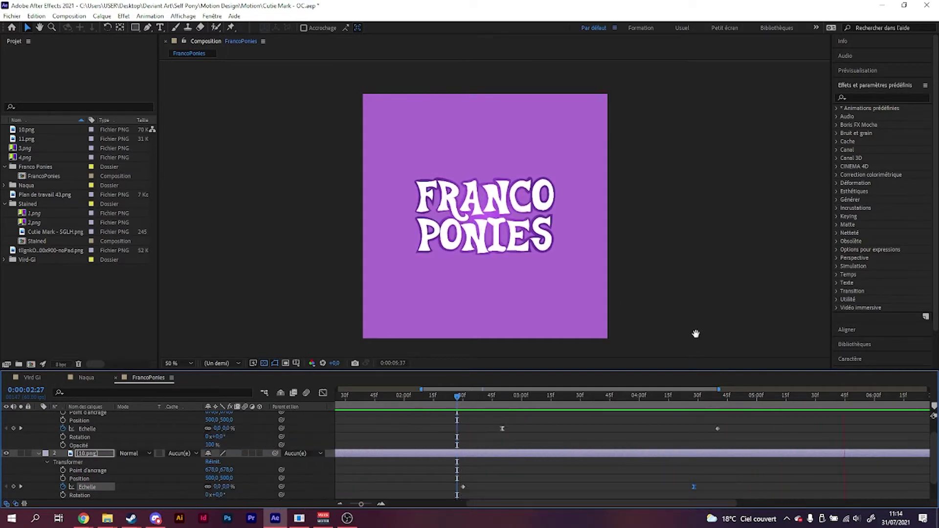
{"action": "key", "text": "space"}
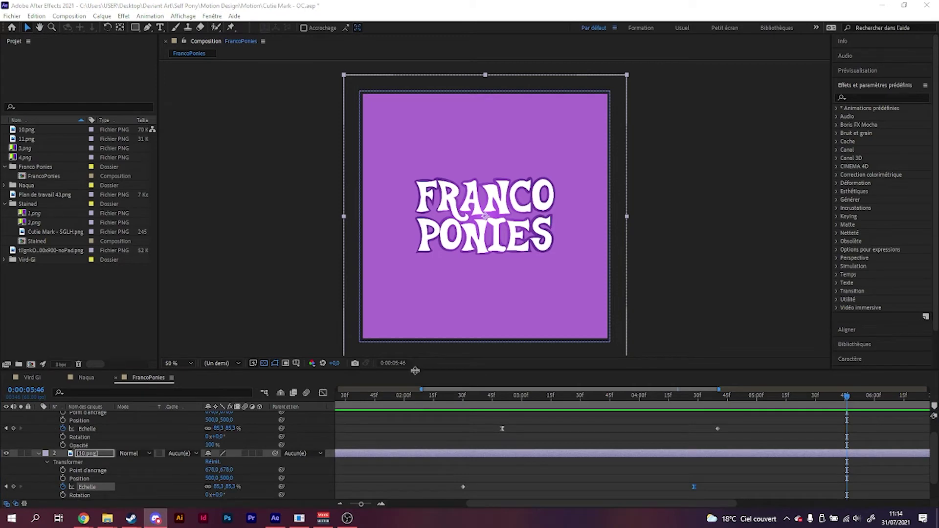
Deselect the keyframes and collapse the properties of the 11.png and 10.png layers.
{"action": "left_click", "coordinate": [462, 428]}
{"action": "scroll", "coordinate": [196, 430], "scroll_direction": "up", "scroll_amount": 1}
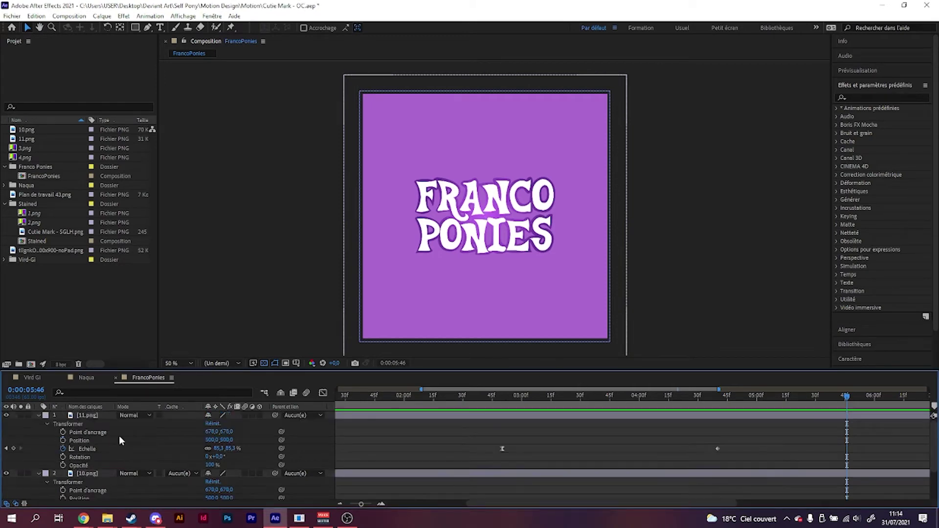
{"action": "left_click", "coordinate": [39, 416]}
{"action": "left_click", "coordinate": [39, 423]}
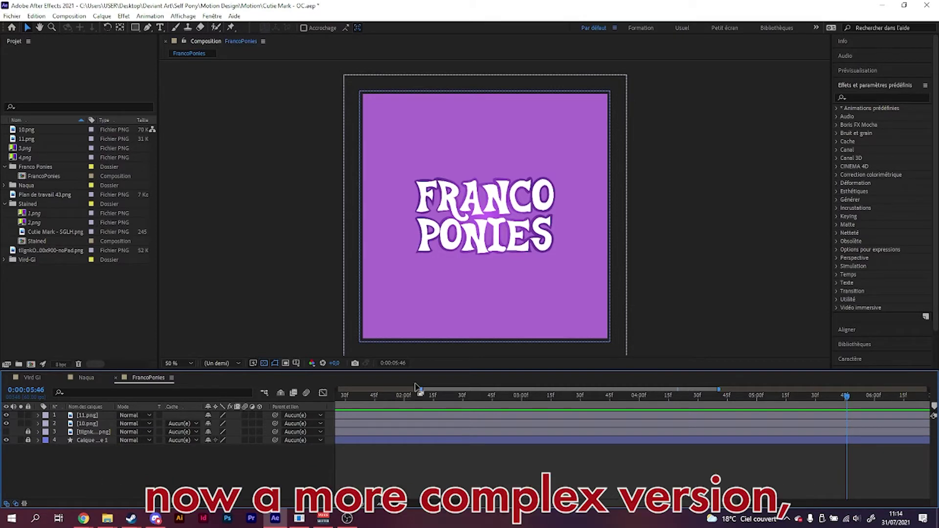
Return to 0:00:00:00, show the tilgnk reference logo layer and fit the whole composition duration in the timeline.
{"action": "key", "text": "Home"}
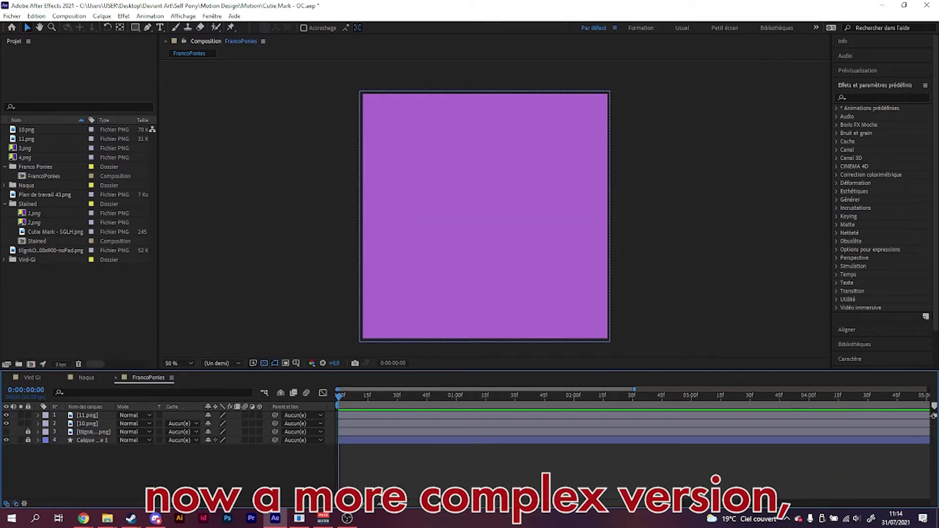
{"action": "left_click", "coordinate": [6, 432]}
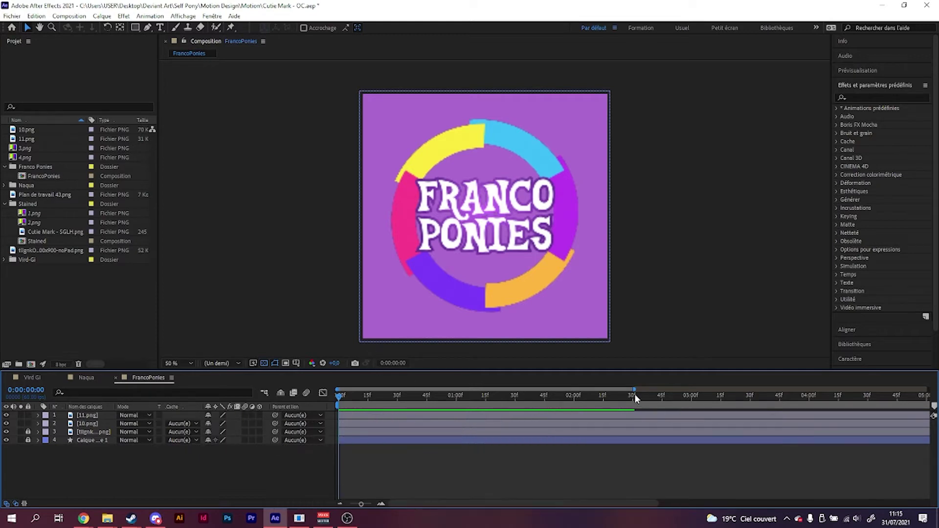
{"action": "left_click_drag", "start_coordinate": [635, 390], "coordinate": [929, 391]}
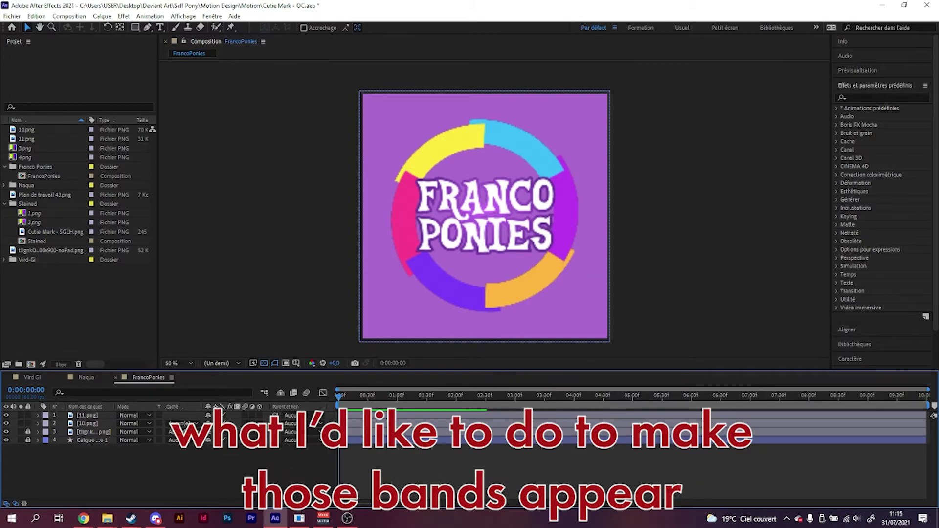
Unlock the tilgnk reference logo layer and select it.
{"action": "key", "text": "alt+Tab"}
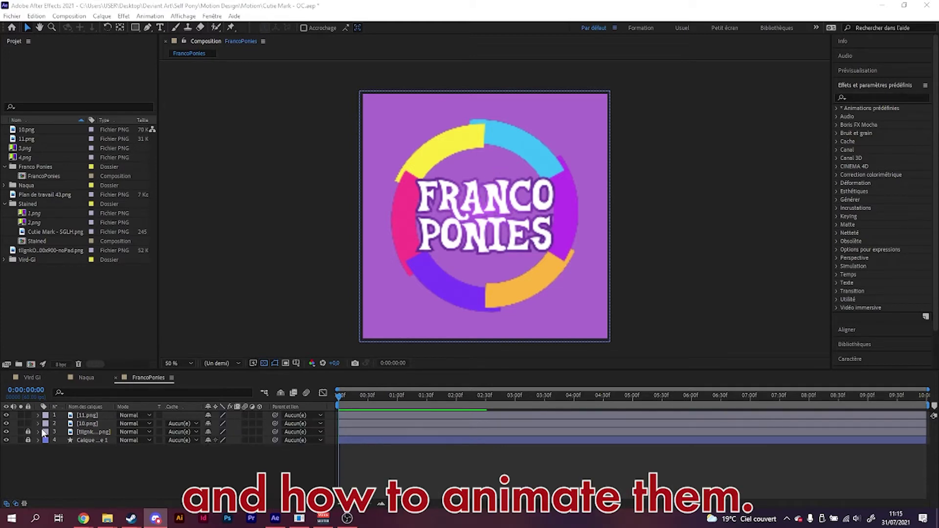
{"action": "left_click", "coordinate": [28, 432]}
{"action": "left_click", "coordinate": [134, 433]}
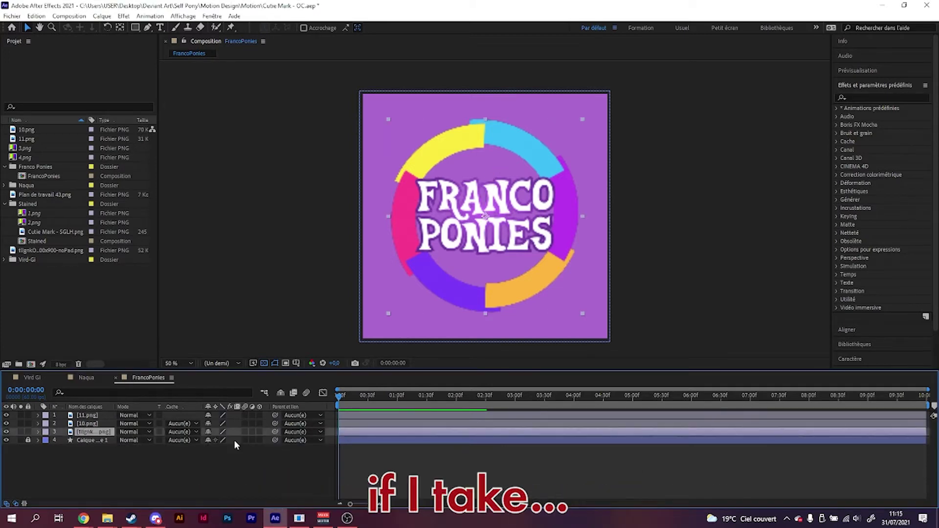
Show the rotation property of the tilgnk reference logo layer and spin the logo through just over two full turns.
{"action": "left_click", "coordinate": [38, 432]}
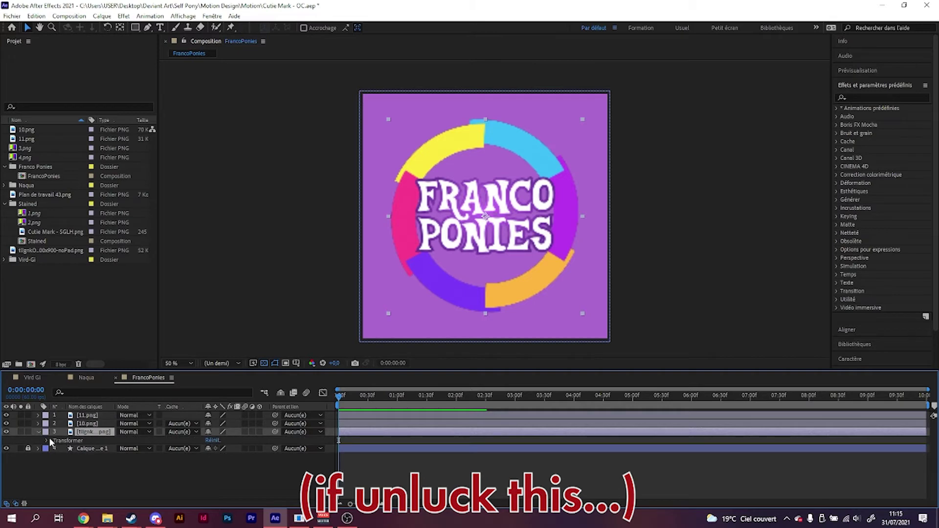
{"action": "key", "text": "r"}
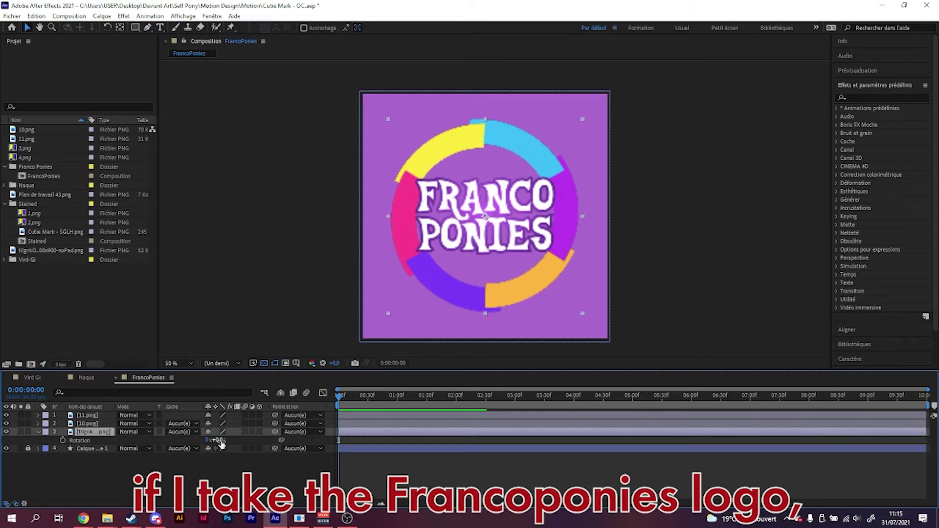
{"action": "left_click_drag", "start_coordinate": [221, 443], "coordinate": [568, 433]}
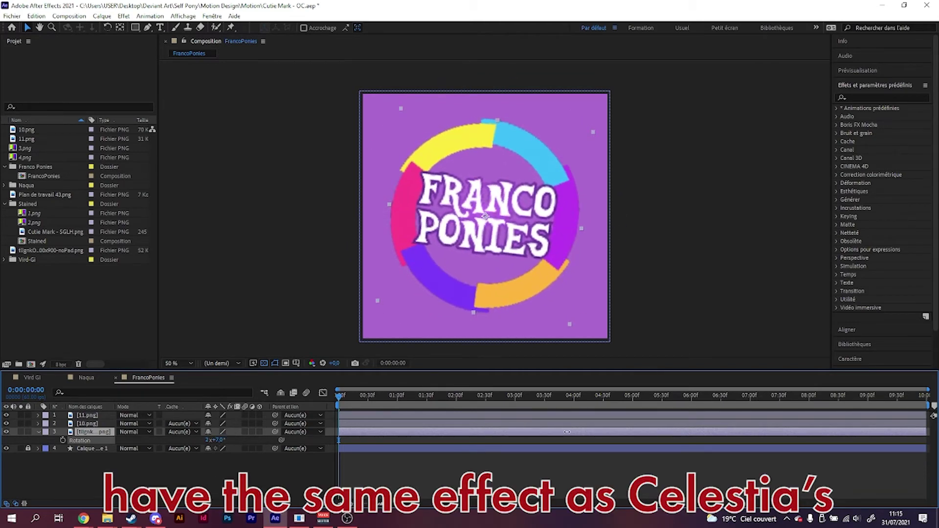
Reset the tilgnk reference logo layer's rotation to 0x+0°.
{"action": "left_click", "coordinate": [219, 440]}
{"action": "type", "text": "0"}
{"action": "key", "text": "Return"}
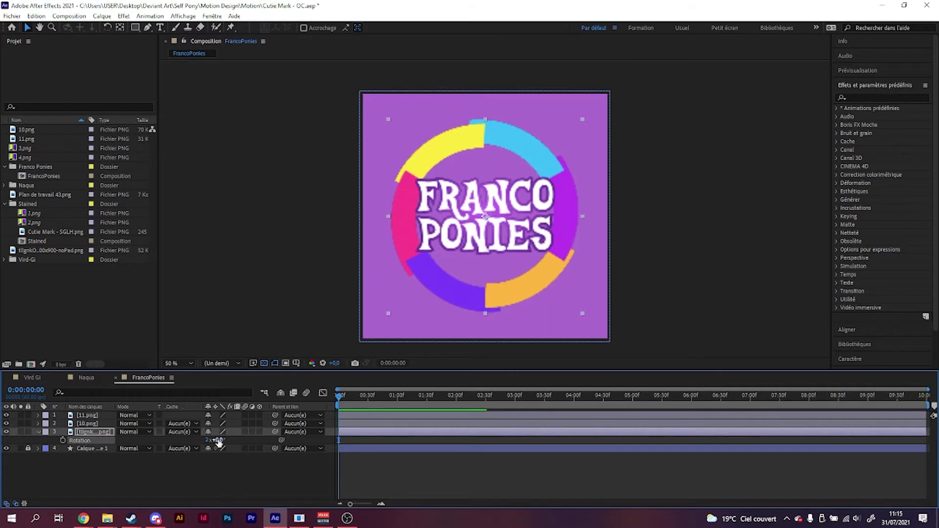
{"action": "left_click", "coordinate": [207, 440]}
{"action": "type", "text": "0"}
{"action": "key", "text": "Return"}
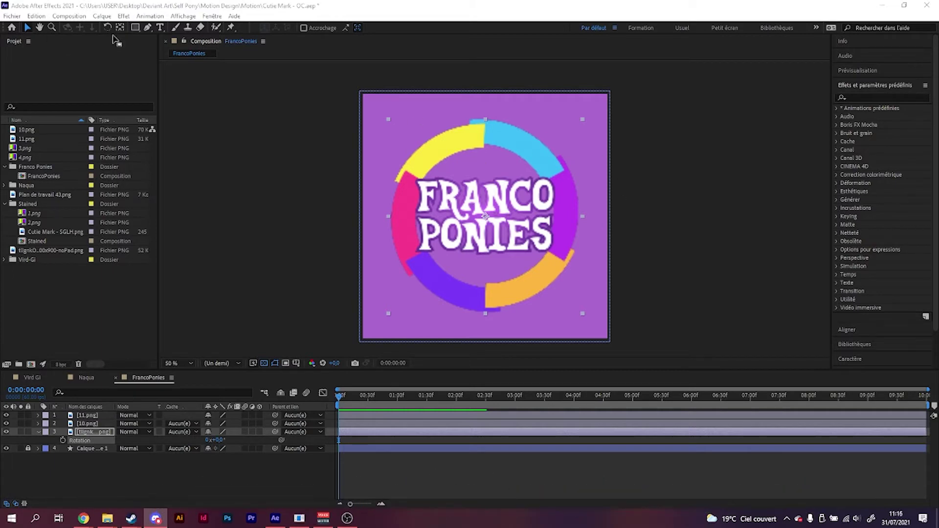
Activate the Pen tool and lock the tilgnk reference logo layer.
{"action": "left_click", "coordinate": [147, 27]}
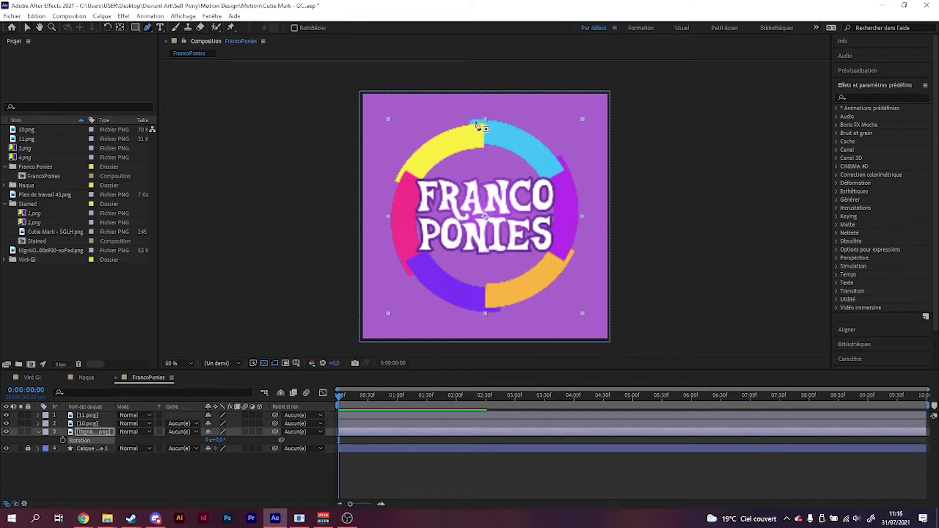
{"action": "left_click", "coordinate": [28, 432]}
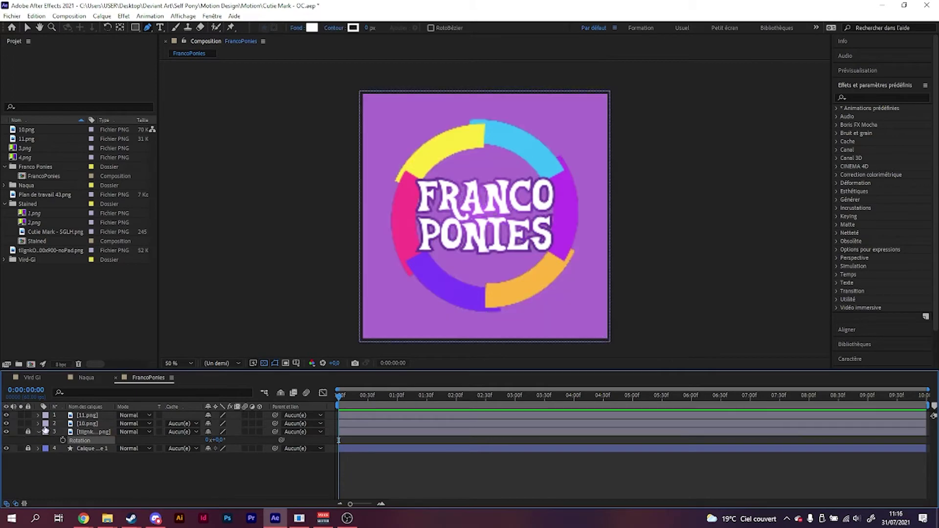
Draw a straight-sided white wedge from near the logo's centre to both ends of the blue band, undoing the curved outer edge.
{"action": "left_click", "coordinate": [484, 240]}
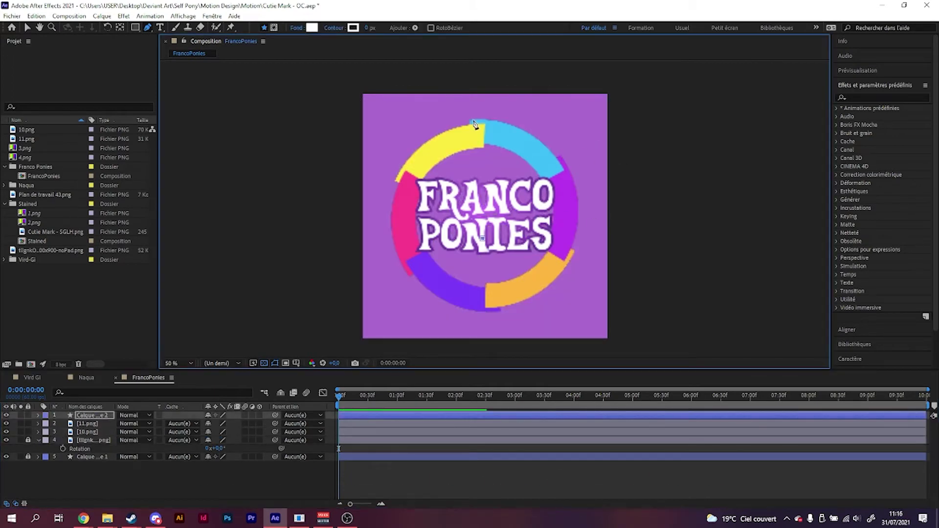
{"action": "left_click", "coordinate": [474, 123]}
{"action": "left_click", "coordinate": [565, 169]}
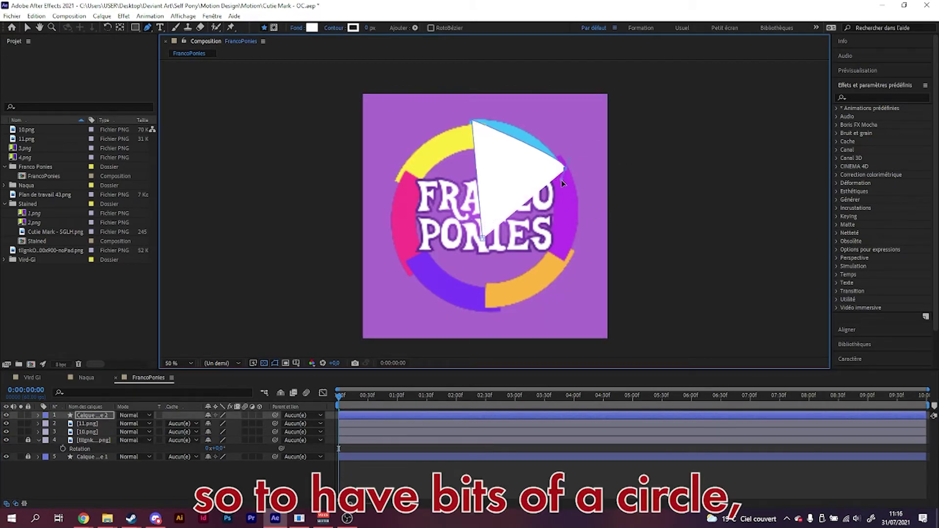
{"action": "left_click_drag", "start_coordinate": [563, 182], "coordinate": [596, 226]}
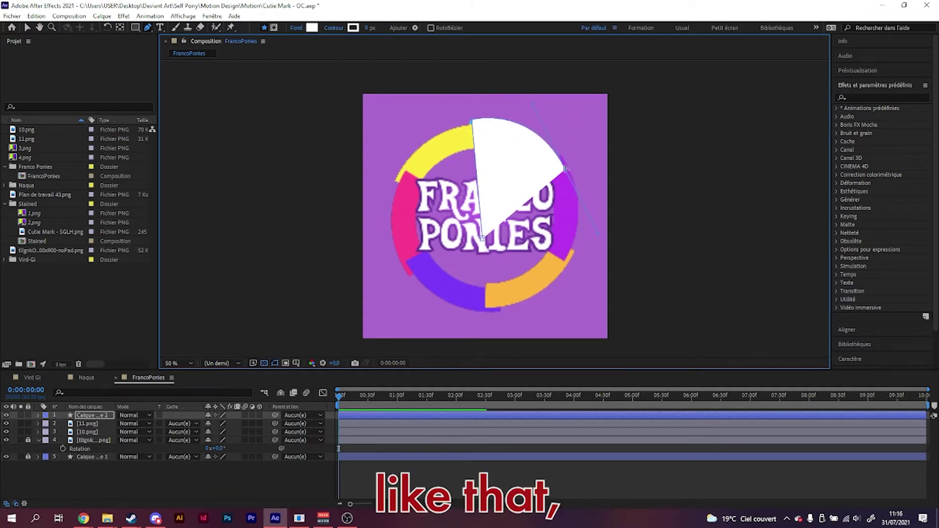
{"action": "key", "text": "ctrl+z"}
{"action": "key", "text": "ctrl+z"}
{"action": "key", "text": "ctrl+shift+z"}
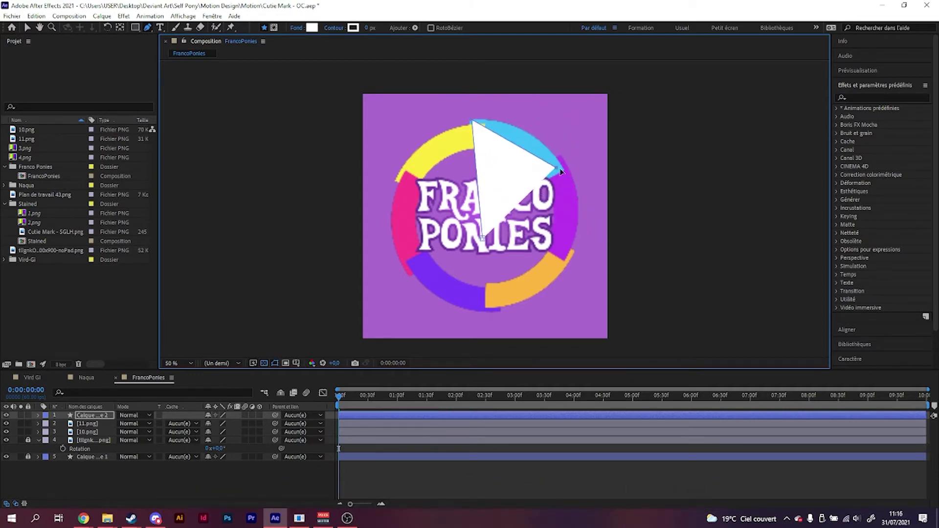
{"action": "left_click_drag", "start_coordinate": [562, 171], "coordinate": [567, 172]}
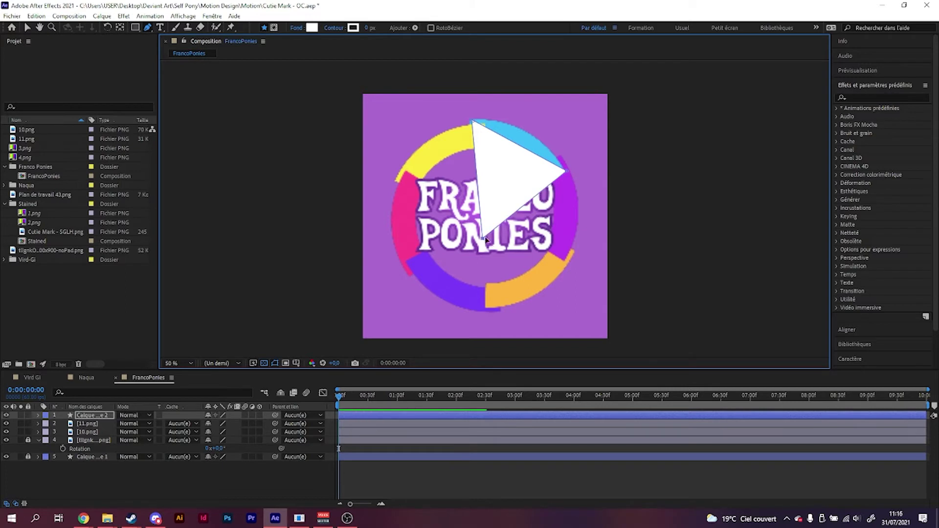
Add points along the wedge's outer edge to follow the blue band, and pull its centre point out to the ring.
{"action": "left_click", "coordinate": [522, 150]}
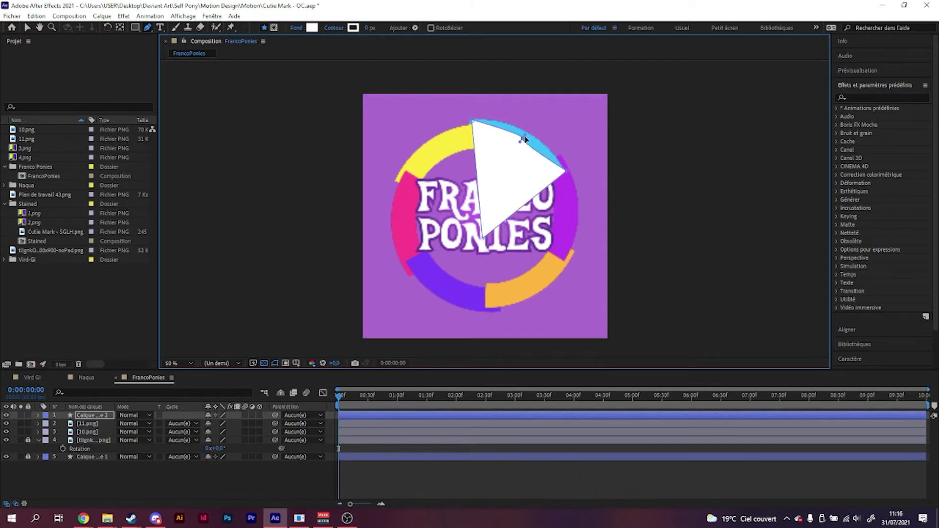
{"action": "left_click_drag", "start_coordinate": [523, 139], "coordinate": [527, 130]}
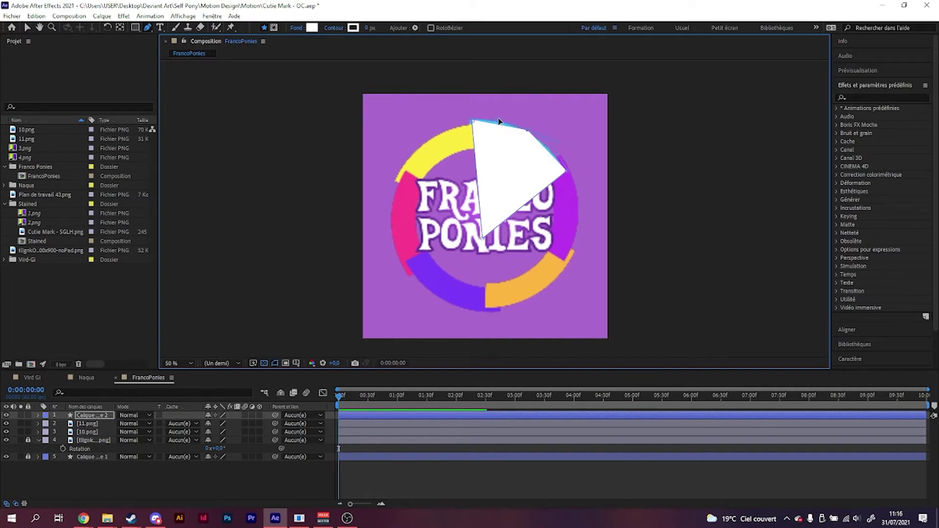
{"action": "left_click_drag", "start_coordinate": [499, 121], "coordinate": [502, 119]}
{"action": "left_click_drag", "start_coordinate": [486, 241], "coordinate": [507, 154]}
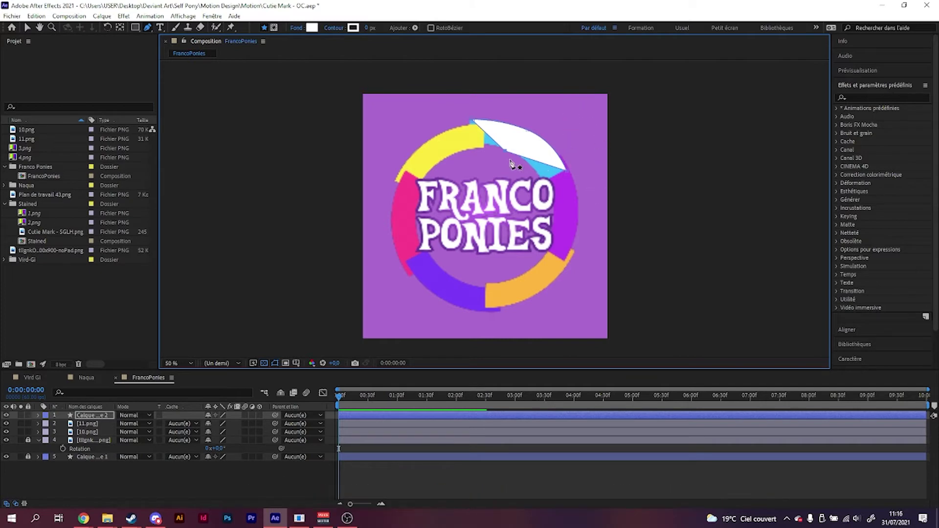
{"action": "left_click_drag", "start_coordinate": [504, 151], "coordinate": [564, 161]}
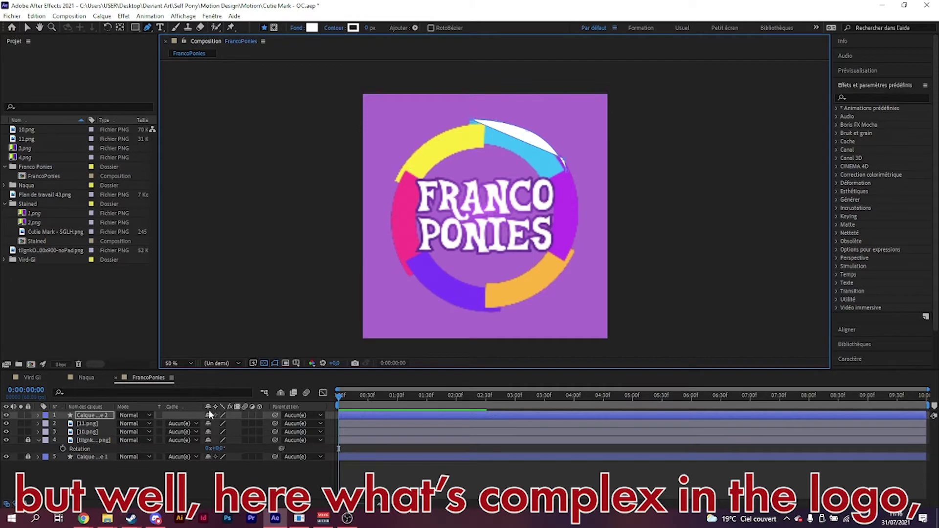
Delete the white wedge shape layer and return to the Selection tool.
{"action": "left_click", "coordinate": [104, 417]}
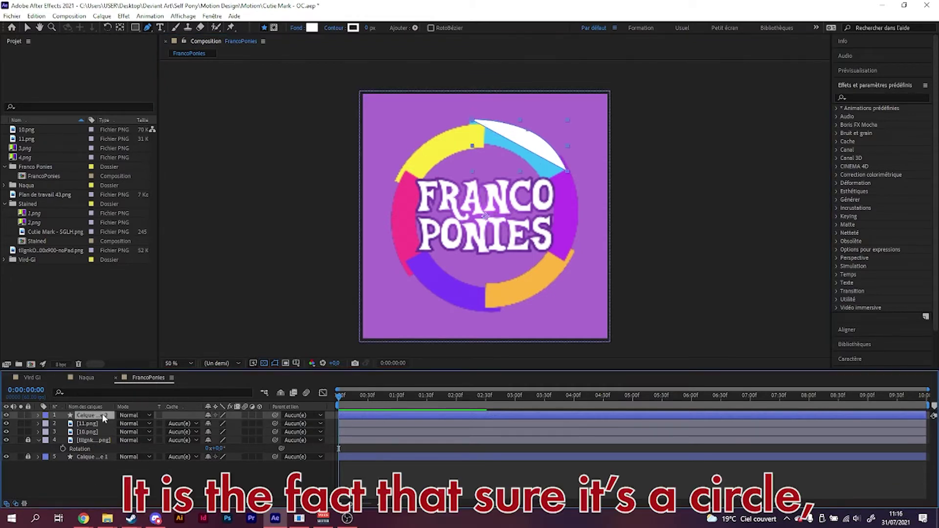
{"action": "key", "text": "Delete"}
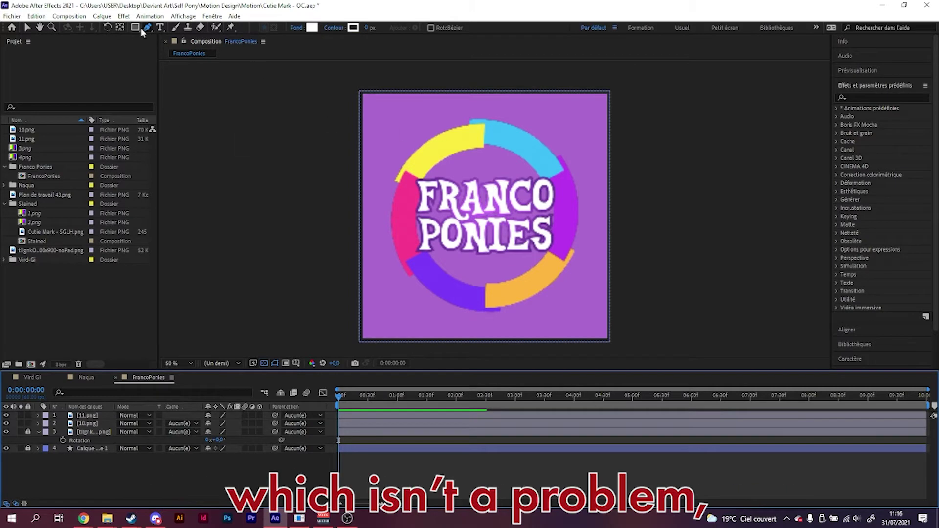
{"action": "left_click", "coordinate": [27, 28]}
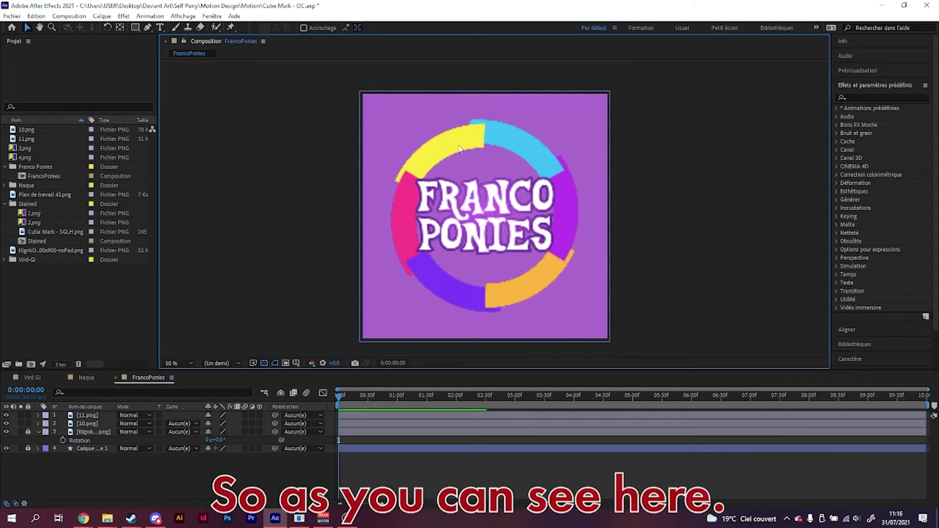
Examine up close how the yellow and blue bands overlap at the top of the ring, and bring the whole logo back into view.
{"action": "scroll", "coordinate": [453, 128], "scroll_direction": "up", "scroll_amount": 5}
{"action": "scroll", "coordinate": [473, 94], "scroll_direction": "down", "scroll_amount": 3}
{"action": "left_click_drag", "start_coordinate": [464, 132], "coordinate": [482, 250]}
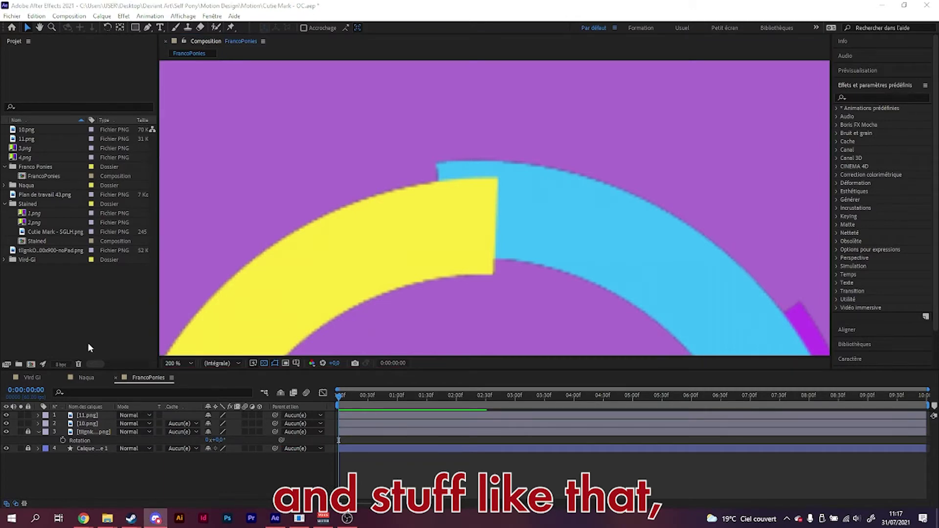
{"action": "scroll", "coordinate": [535, 169], "scroll_direction": "down", "scroll_amount": 4}
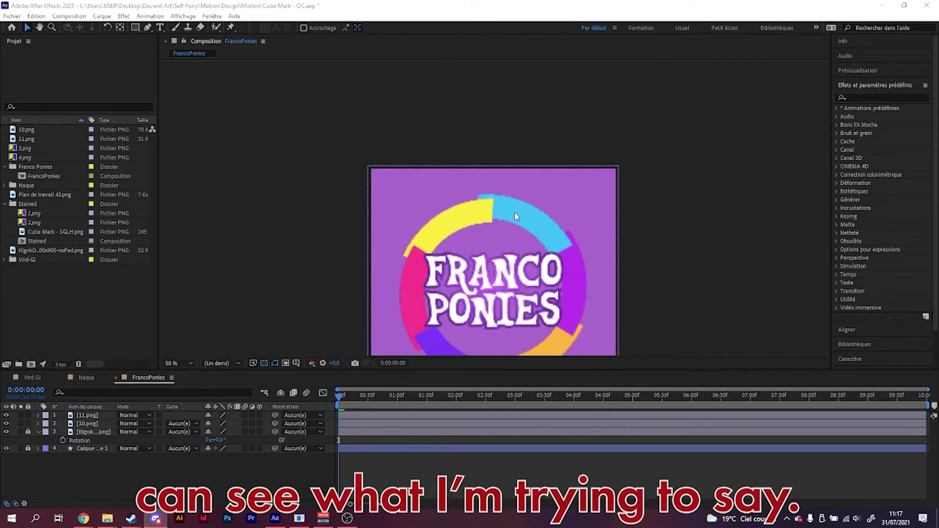
{"action": "left_click", "coordinate": [494, 172]}
{"action": "key", "text": "h"}
{"action": "left_click_drag", "start_coordinate": [496, 212], "coordinate": [500, 126]}
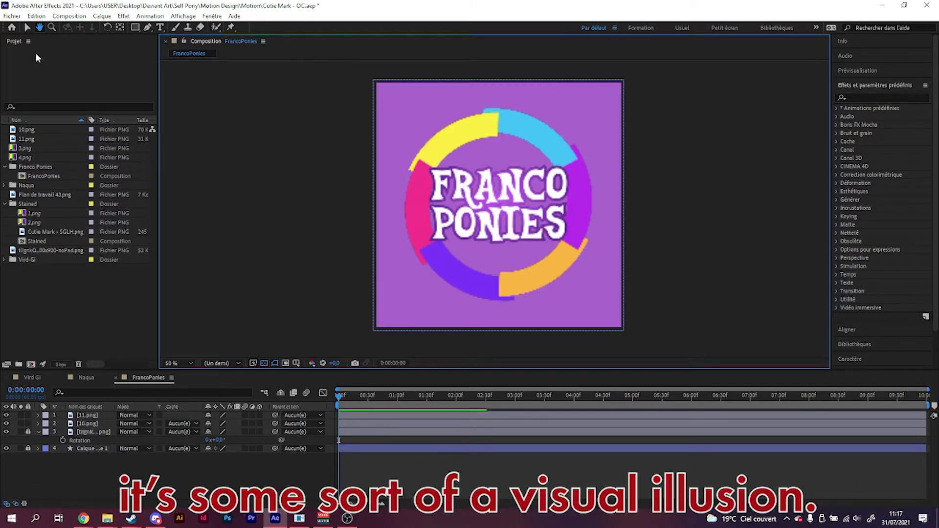
Save the Cutie Mark - OC.aep project.
{"action": "left_click", "coordinate": [12, 16]}
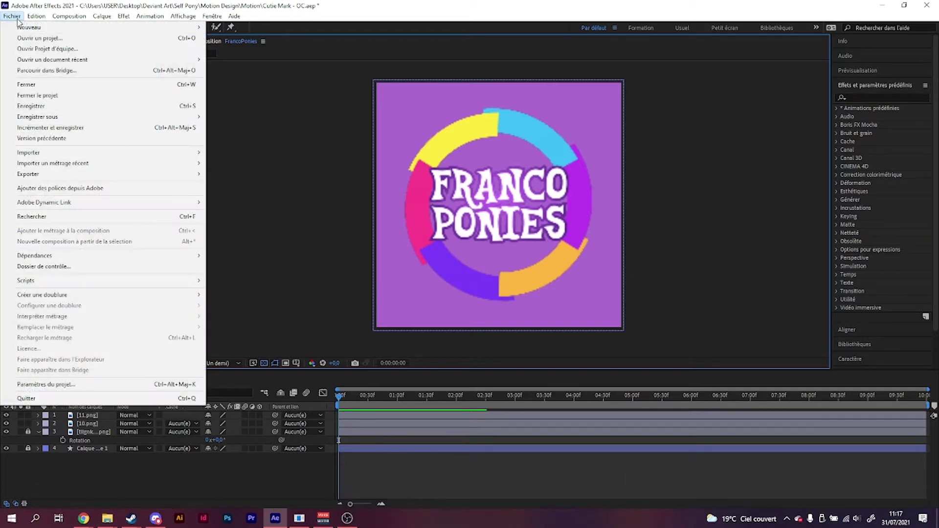
{"action": "left_click", "coordinate": [342, 88]}
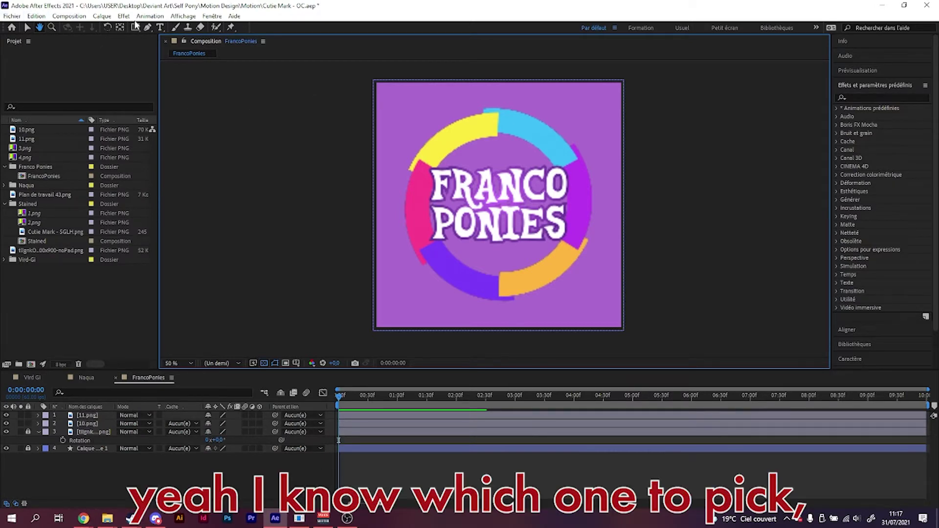
{"action": "key", "text": "ctrl+s"}
{"action": "left_click", "coordinate": [13, 17]}
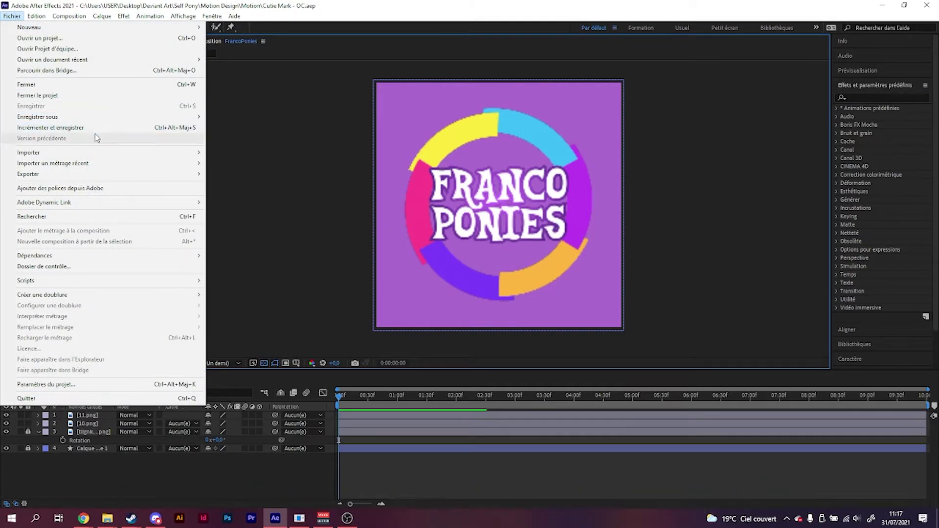
{"action": "left_click", "coordinate": [85, 68]}
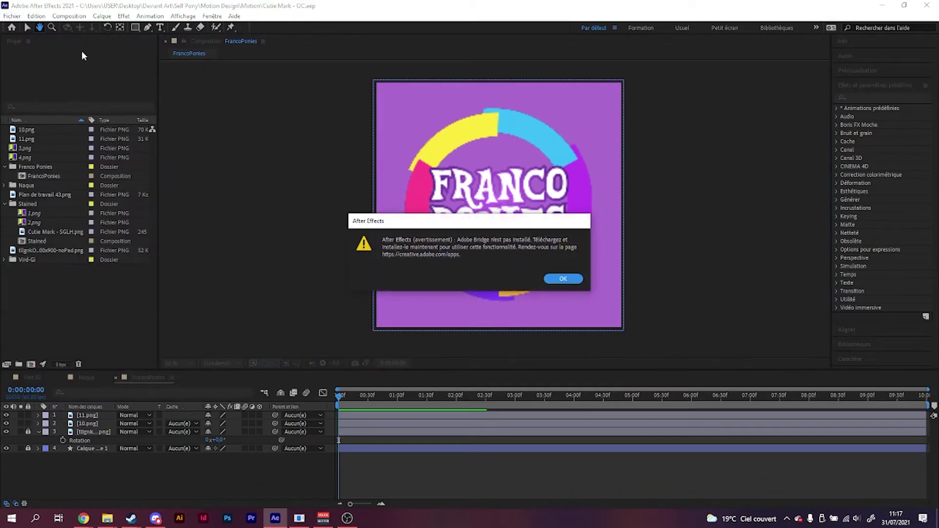
{"action": "left_click", "coordinate": [562, 274]}
Open the recent project Cutie Mark.aep and dismiss the missing-files warning.
{"action": "left_click", "coordinate": [12, 16]}
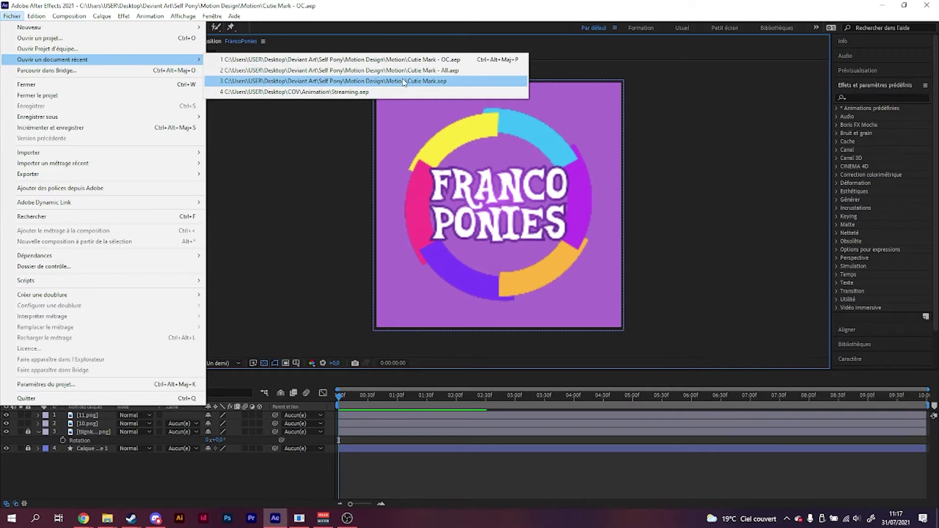
{"action": "left_click", "coordinate": [404, 82]}
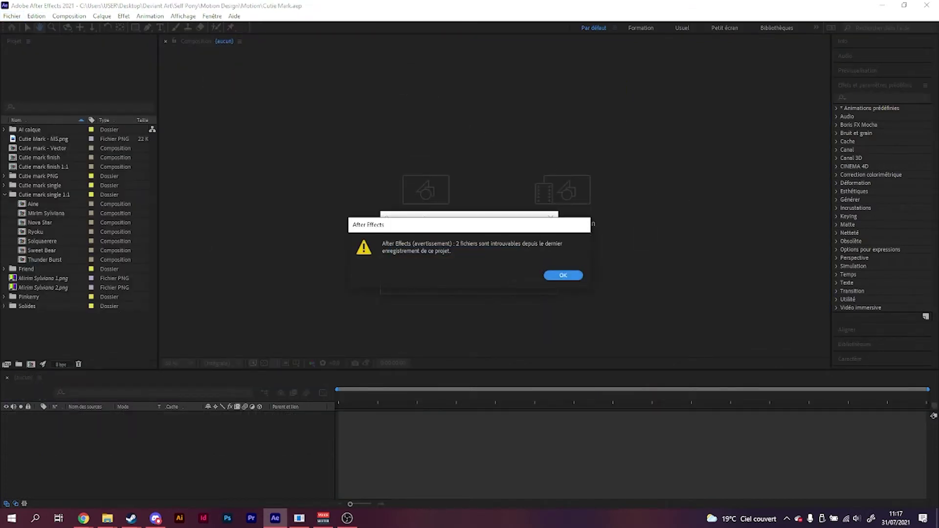
{"action": "left_click", "coordinate": [563, 276]}
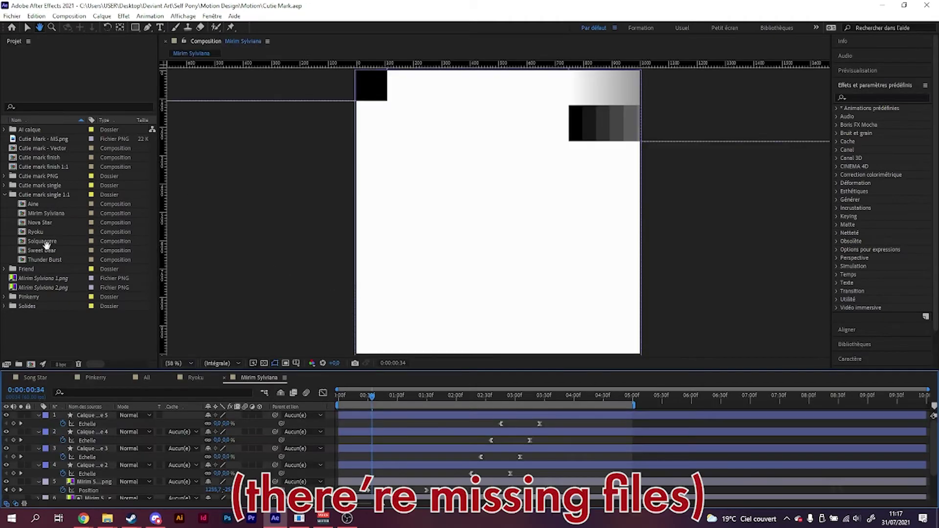
Look through the open Ryoku, Pinkerry and Song Star compositions for an example animation.
{"action": "left_click", "coordinate": [39, 243]}
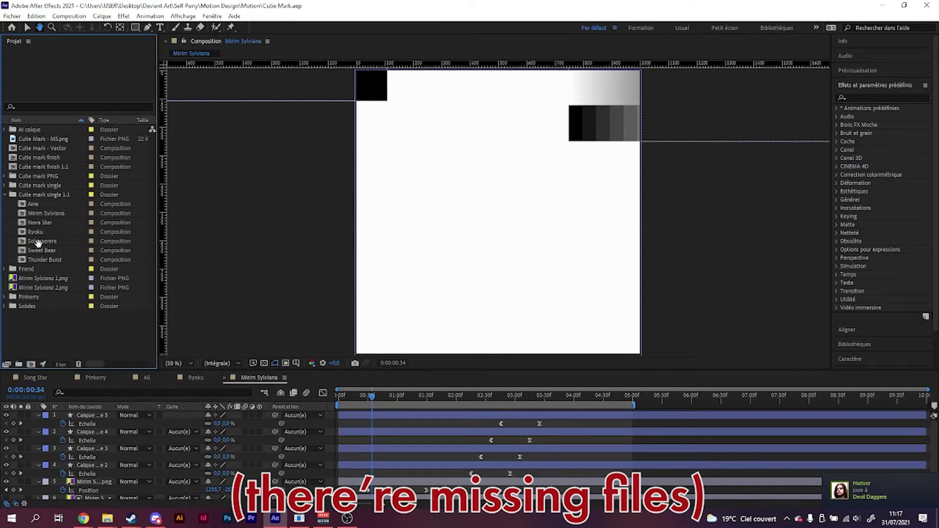
{"action": "left_click", "coordinate": [178, 409]}
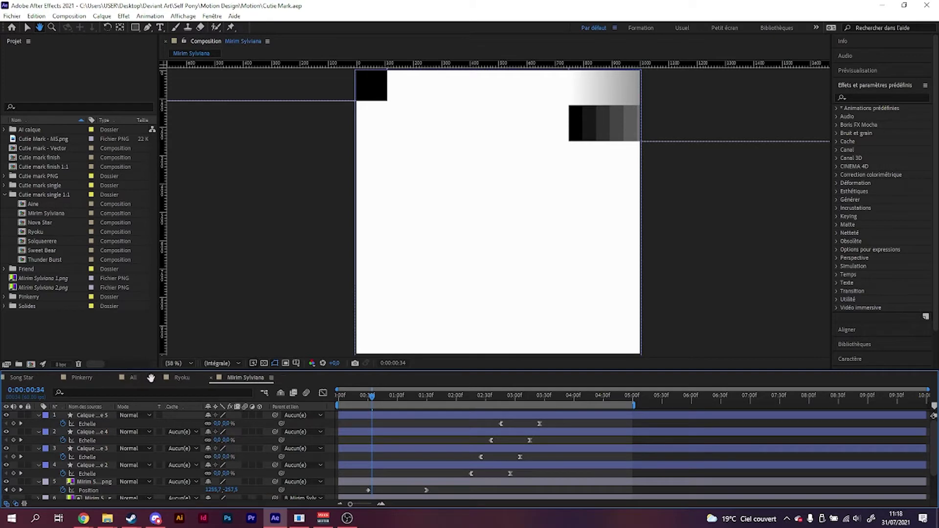
{"action": "left_click", "coordinate": [196, 378]}
{"action": "left_click", "coordinate": [96, 377]}
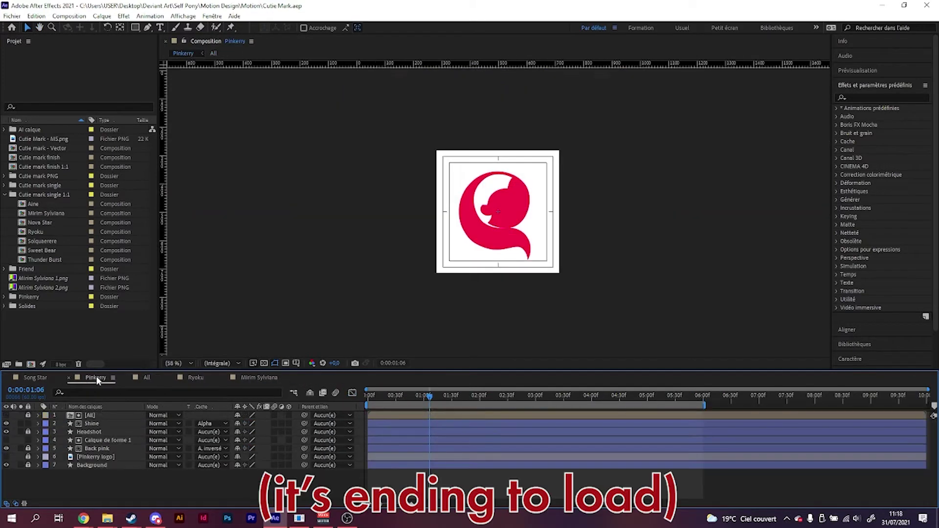
{"action": "left_click", "coordinate": [40, 377]}
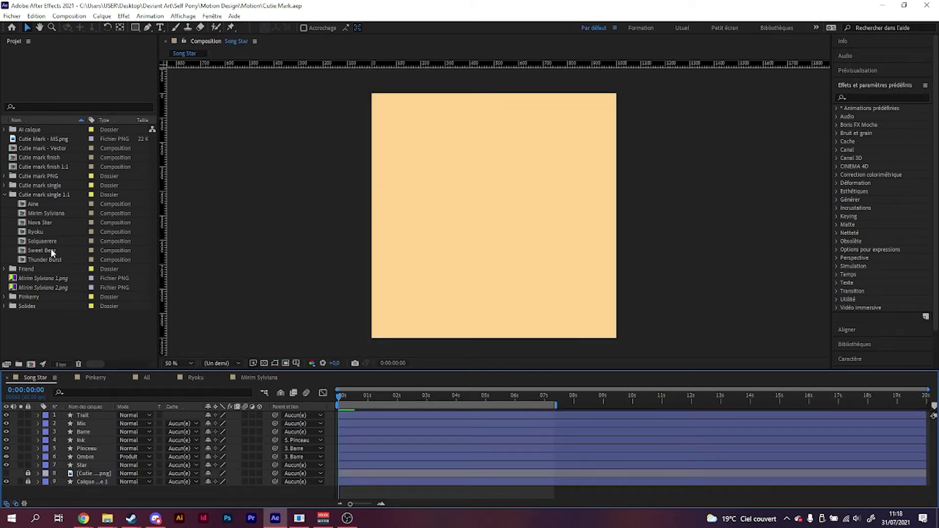
Look through the images in the Cutie mark PNG folder for a suitable example.
{"action": "left_click", "coordinate": [4, 195]}
{"action": "left_click", "coordinate": [5, 176]}
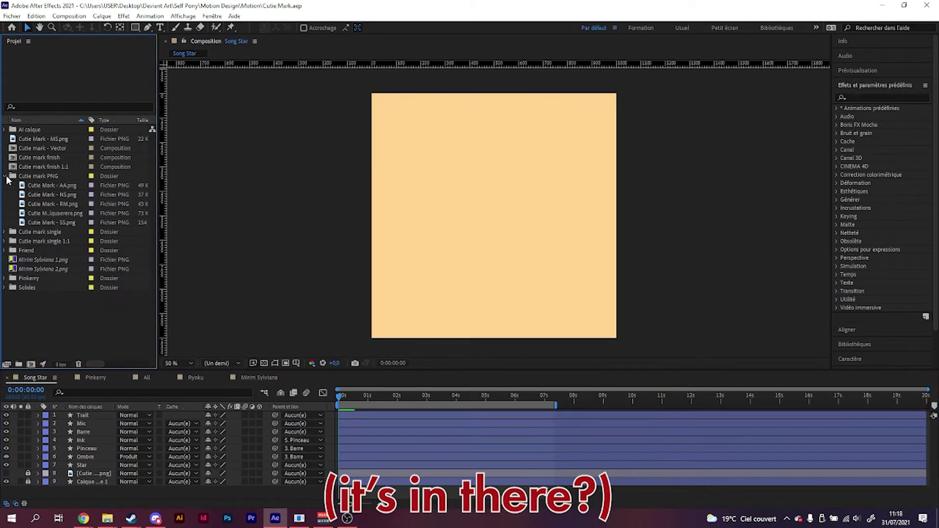
{"action": "left_click", "coordinate": [22, 185]}
{"action": "left_click", "coordinate": [35, 195]}
{"action": "left_click", "coordinate": [43, 204]}
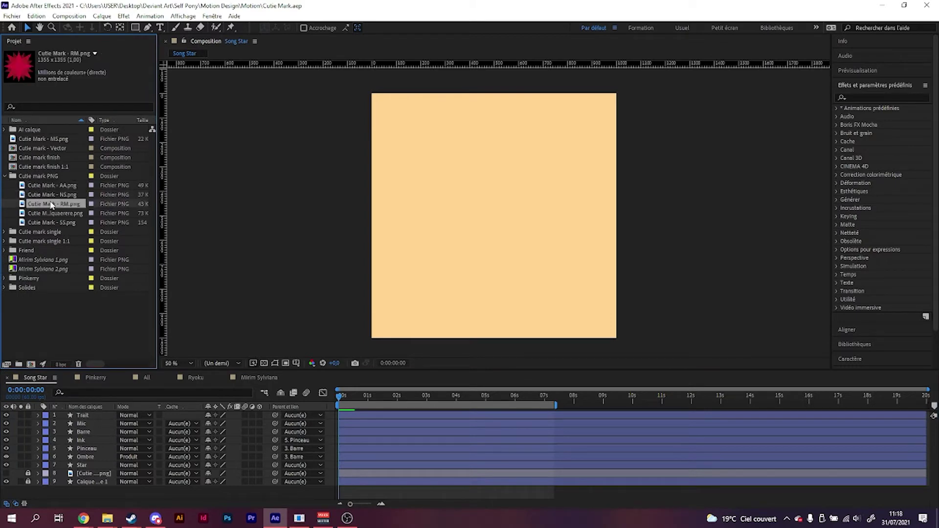
{"action": "left_click", "coordinate": [51, 214]}
{"action": "left_click", "coordinate": [51, 224]}
Open the project Cutie Mark - Canon.aep from the Motion folder.
{"action": "left_click", "coordinate": [11, 16]}
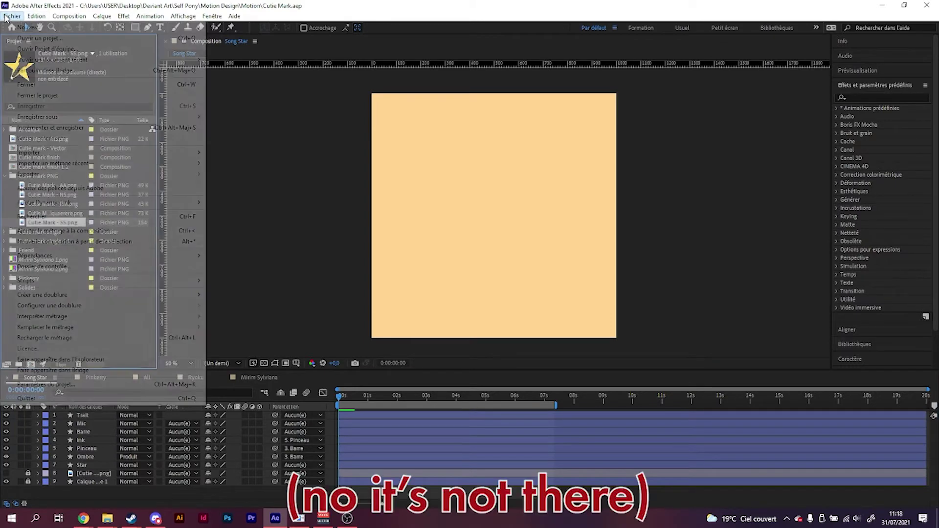
{"action": "mouse_move", "coordinate": [128, 59]}
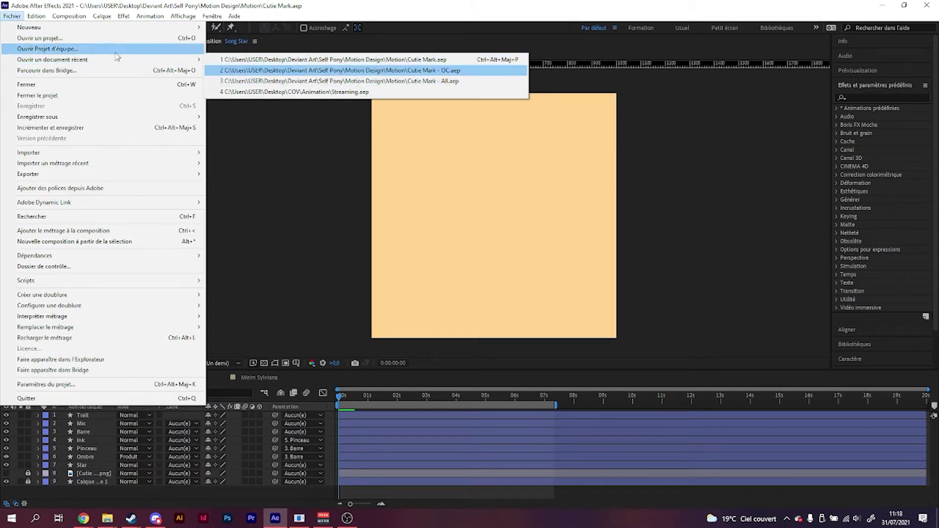
{"action": "left_click", "coordinate": [100, 39]}
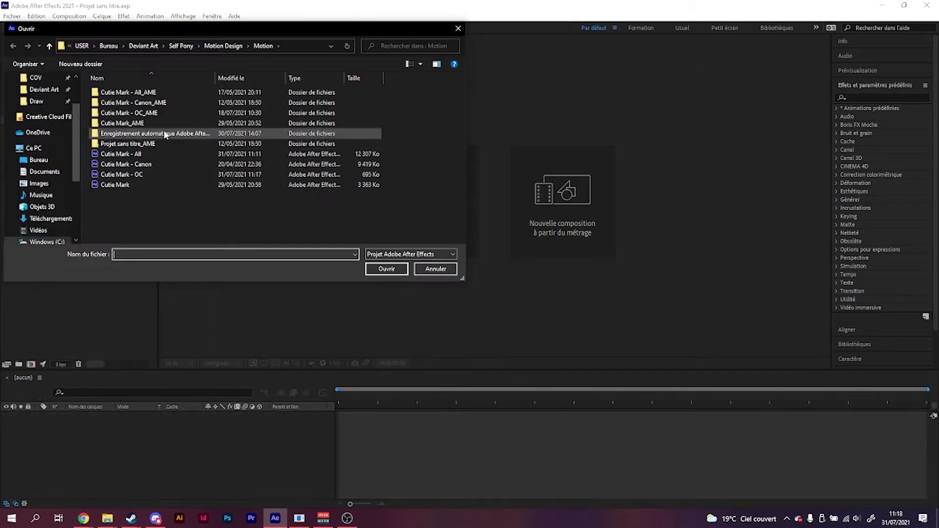
{"action": "double_click", "coordinate": [172, 164]}
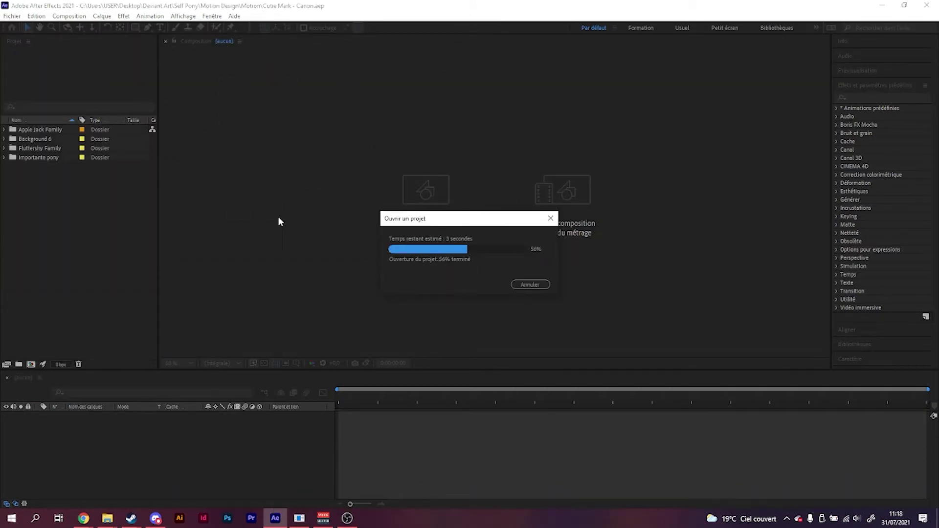
{"action": "left_click", "coordinate": [563, 275]}
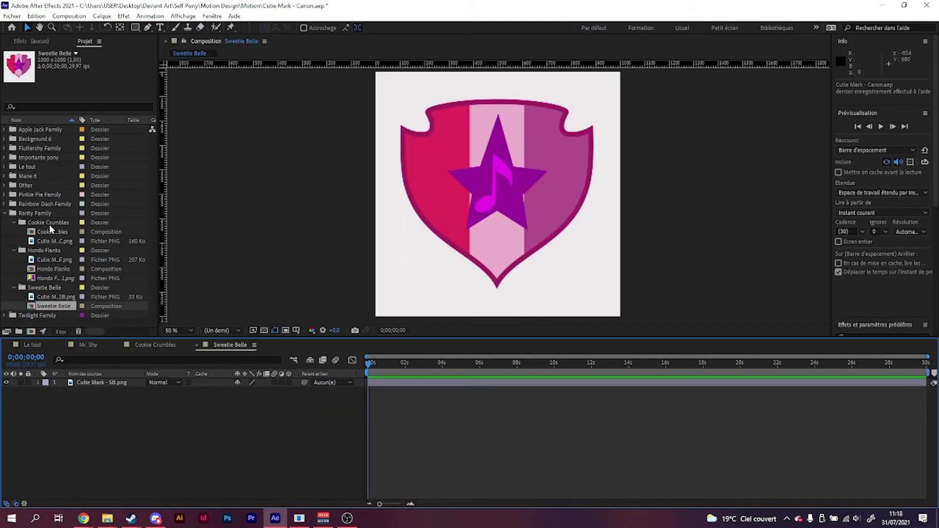
Open the Mane 6 composition from its folder and scrub its animation to about 36 seconds.
{"action": "left_click", "coordinate": [6, 214]}
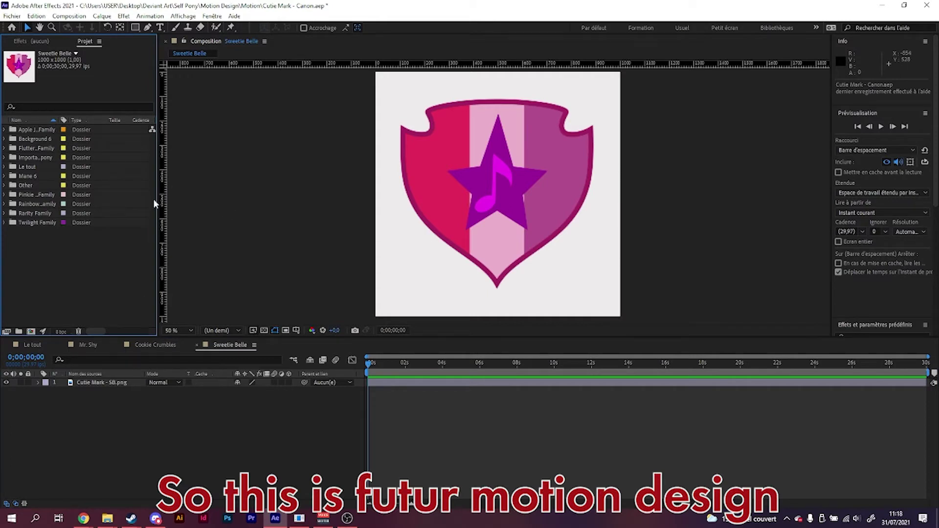
{"action": "left_click", "coordinate": [5, 177]}
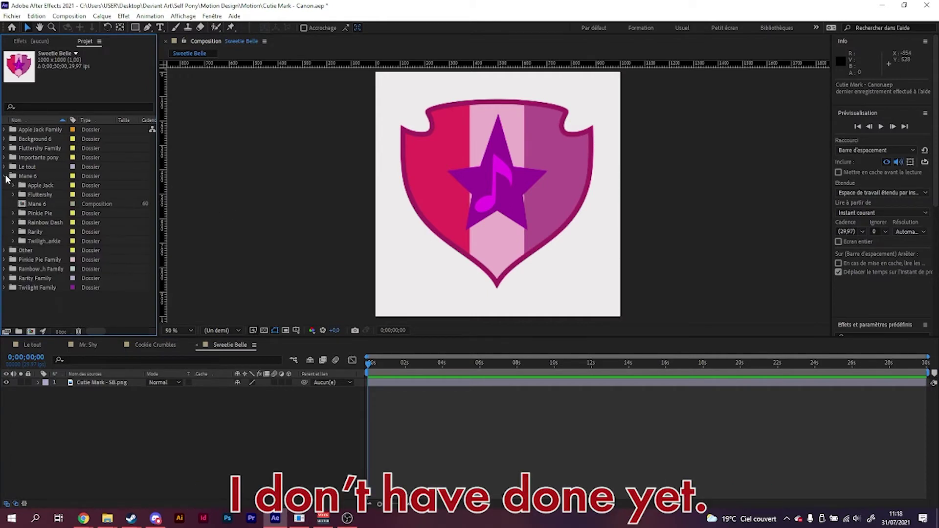
{"action": "left_click", "coordinate": [37, 205]}
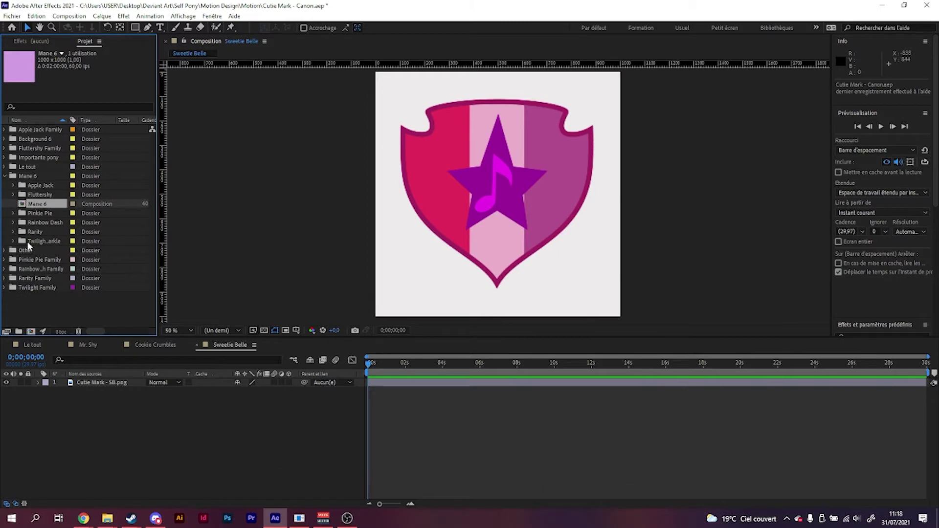
{"action": "double_click", "coordinate": [49, 207]}
{"action": "left_click_drag", "start_coordinate": [437, 372], "coordinate": [536, 366]}
{"action": "key", "text": ";"}
{"action": "left_click", "coordinate": [539, 363]}
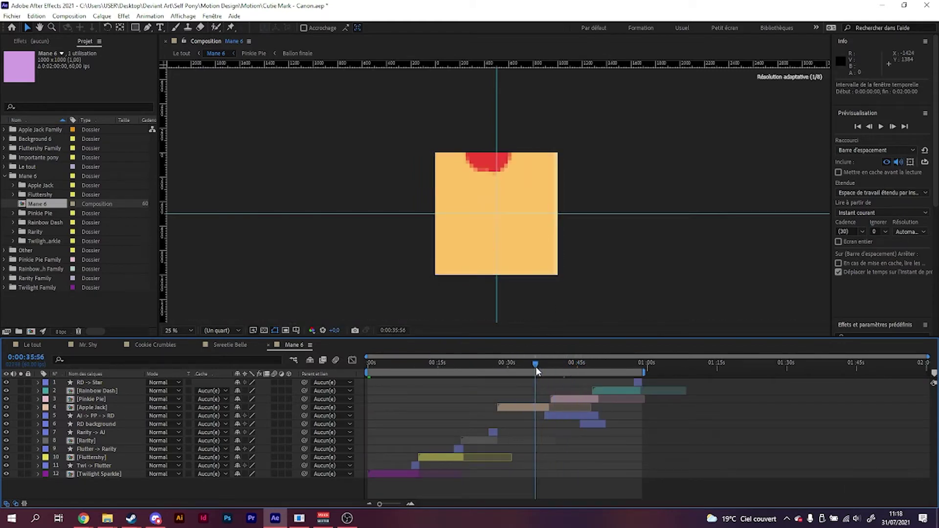
Open the Apple Jack composition, show its whole timeline and scrub to 0:00:02:02.
{"action": "left_click", "coordinate": [13, 185]}
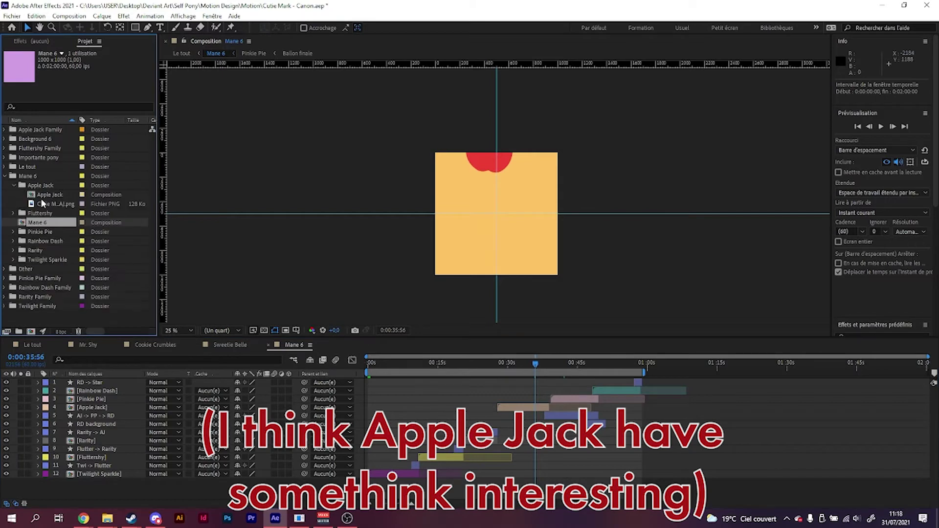
{"action": "double_click", "coordinate": [49, 195]}
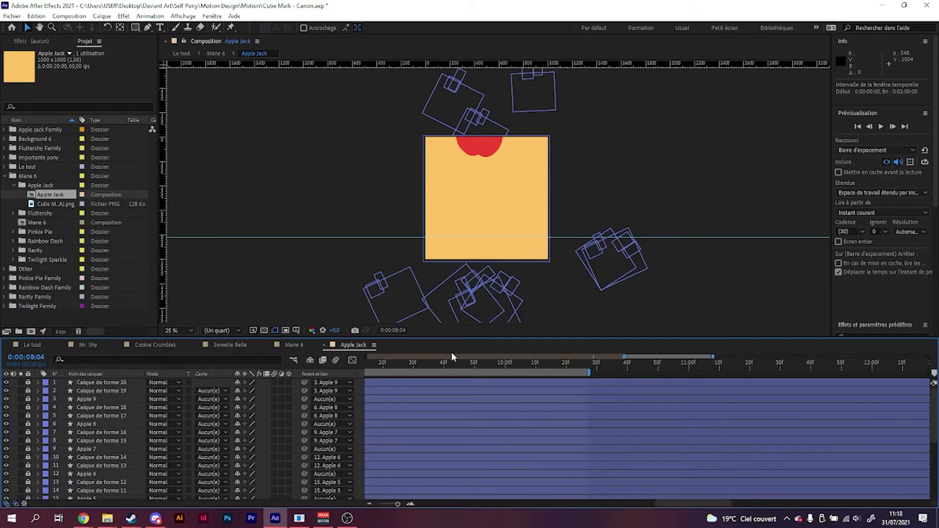
{"action": "left_click", "coordinate": [425, 364]}
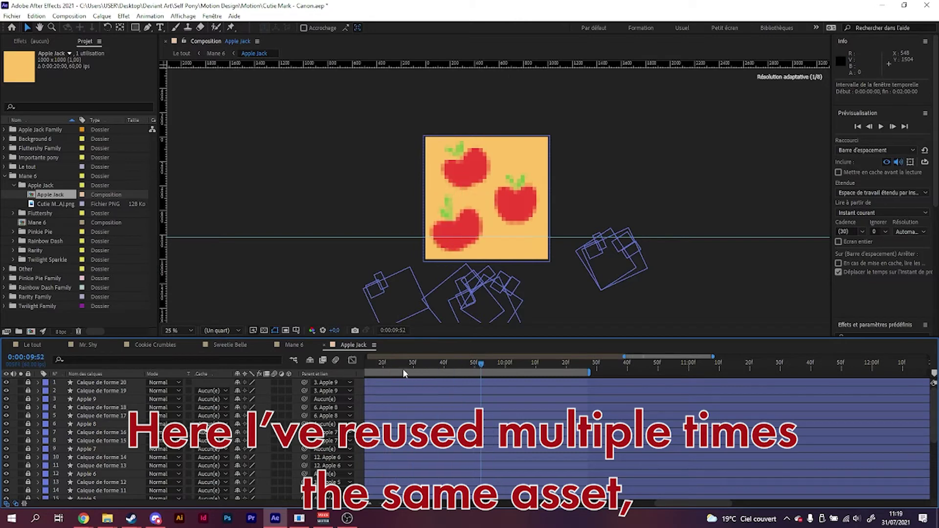
{"action": "left_click_drag", "start_coordinate": [404, 370], "coordinate": [424, 373]}
{"action": "key", "text": "semicolon"}
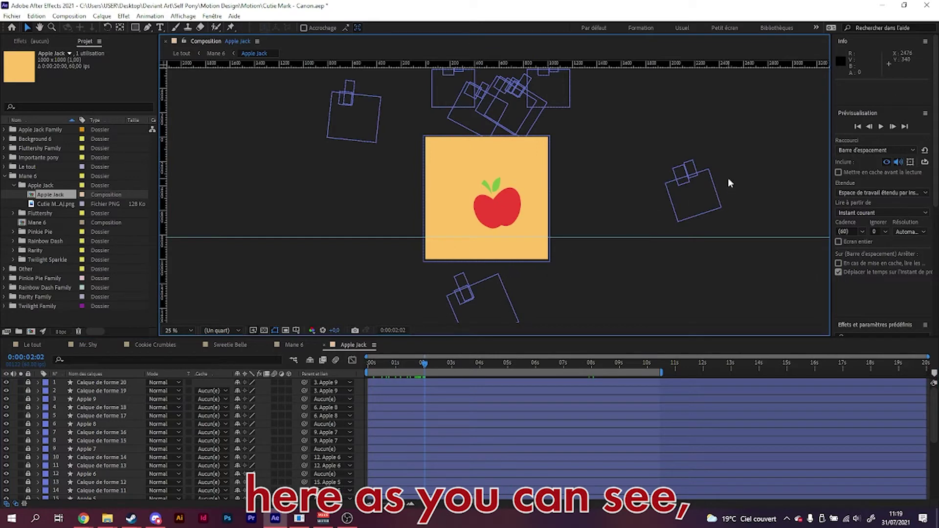
Examine the motion paths of the individual off-canvas apples around the Apple Jack composition.
{"action": "left_click_drag", "start_coordinate": [640, 140], "coordinate": [723, 225]}
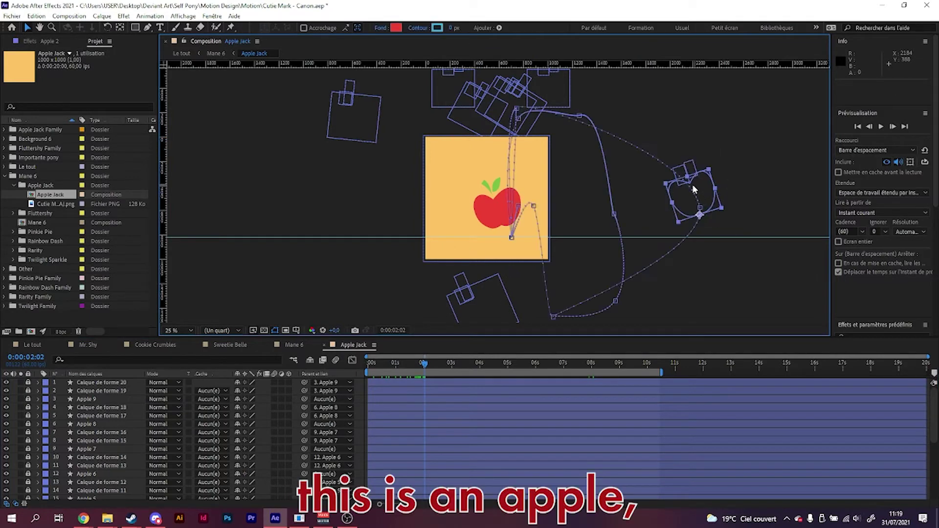
{"action": "left_click", "coordinate": [325, 104]}
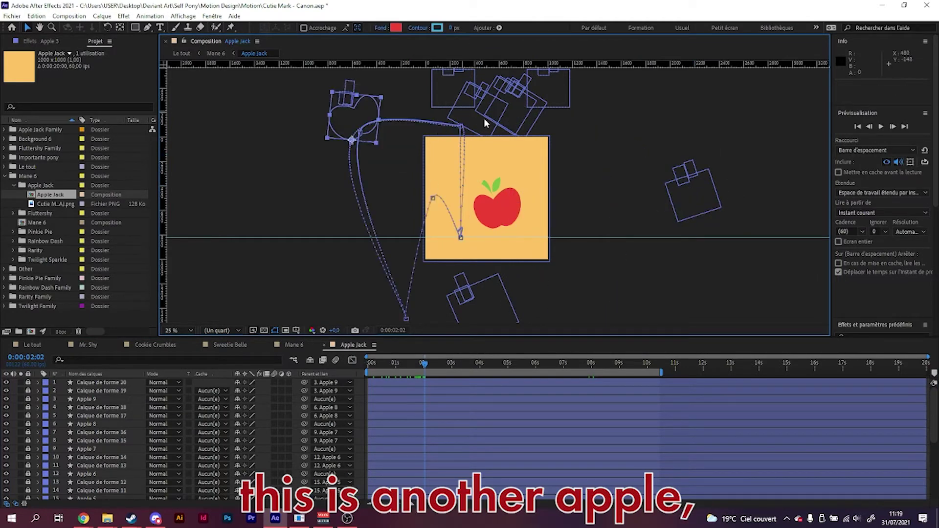
{"action": "left_click", "coordinate": [455, 105]}
{"action": "scroll", "coordinate": [504, 165], "scroll_direction": "down", "scroll_amount": 5}
{"action": "scroll", "coordinate": [507, 171], "scroll_direction": "up", "scroll_amount": 5}
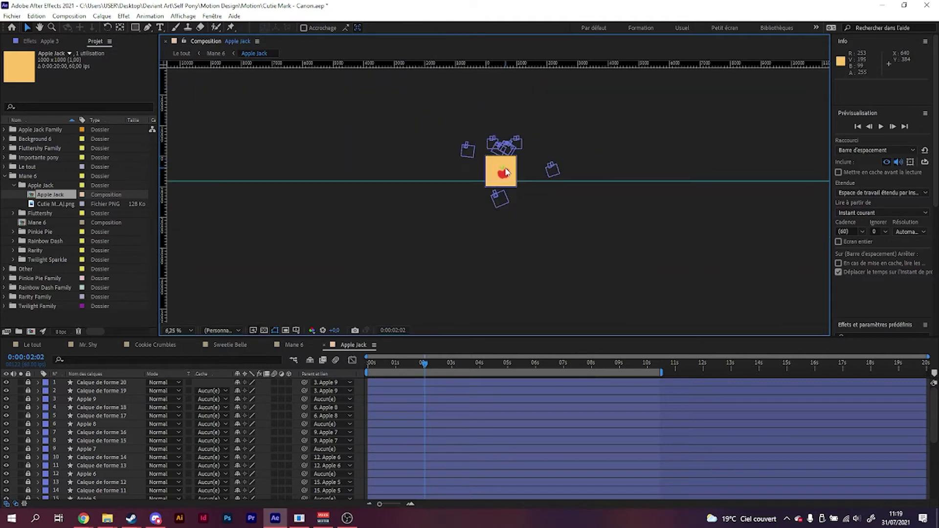
{"action": "left_click_drag", "start_coordinate": [507, 171], "coordinate": [587, 272]}
{"action": "scroll", "coordinate": [579, 268], "scroll_direction": "down", "scroll_amount": 3}
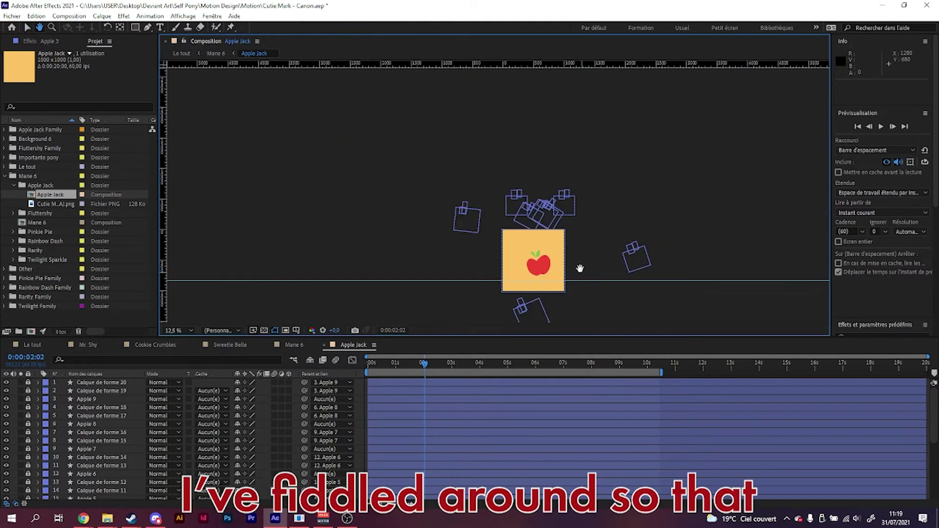
{"action": "scroll", "coordinate": [537, 275], "scroll_direction": "up", "scroll_amount": 1}
Review the falling-apples animation from the start of the Apple Jack timeline, including its stack of layers.
{"action": "left_click_drag", "start_coordinate": [424, 364], "coordinate": [369, 363]}
{"action": "key", "text": "space"}
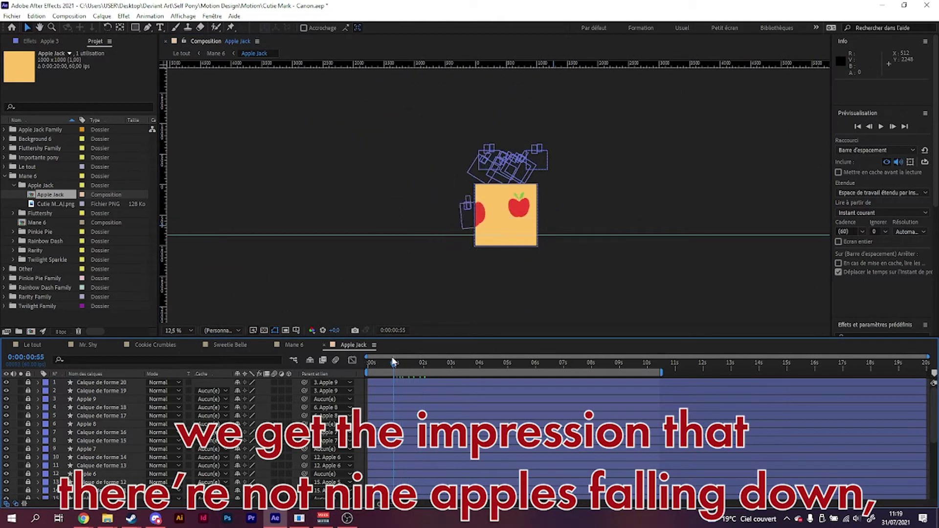
{"action": "scroll", "coordinate": [186, 440], "scroll_direction": "down", "scroll_amount": 5}
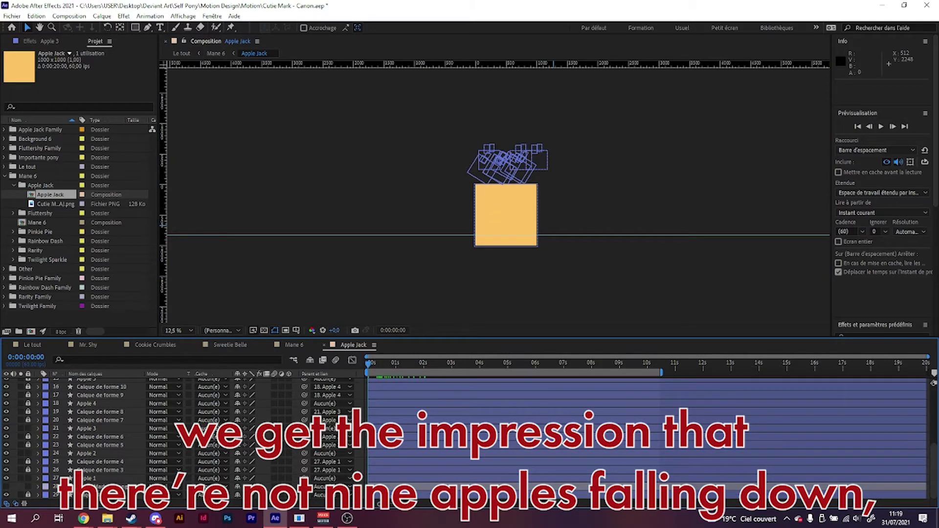
{"action": "scroll", "coordinate": [186, 440], "scroll_direction": "up", "scroll_amount": 5}
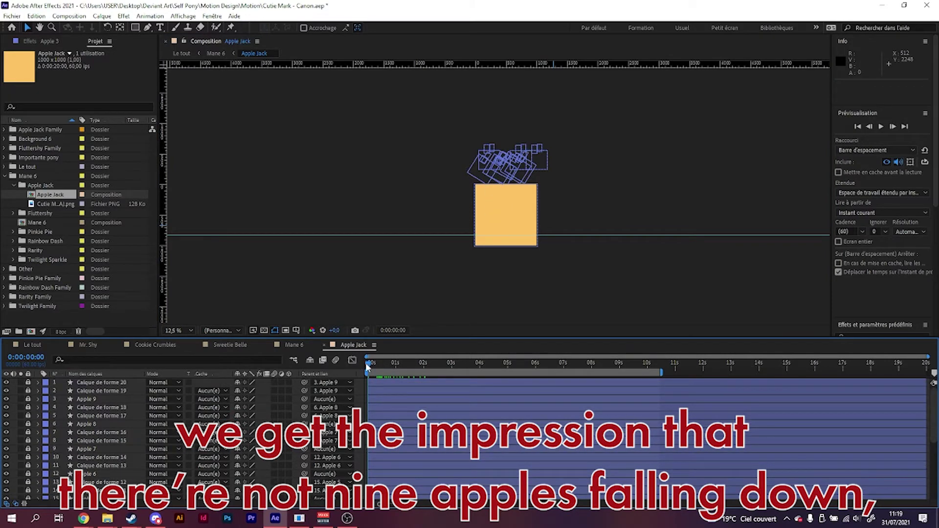
{"action": "left_click_drag", "start_coordinate": [385, 365], "coordinate": [636, 370]}
{"action": "key", "text": "space"}
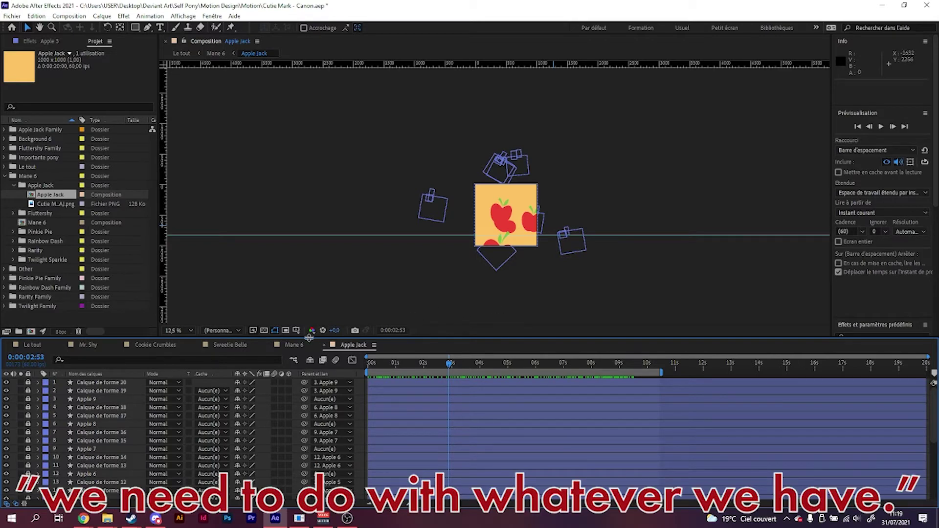
View the Mr. Shy composition and check the contents of the Fluttershy Family folder.
{"action": "left_click", "coordinate": [89, 345]}
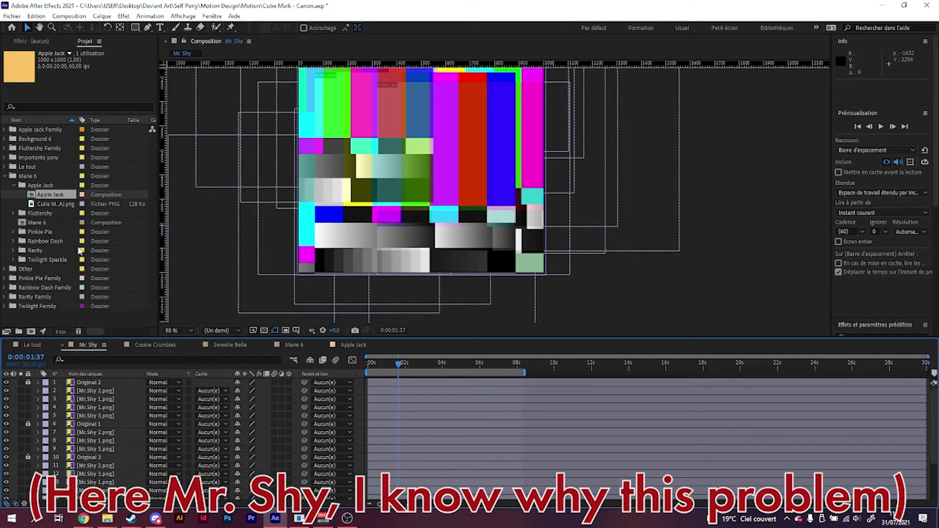
{"action": "left_click", "coordinate": [5, 176]}
{"action": "left_click", "coordinate": [5, 148]}
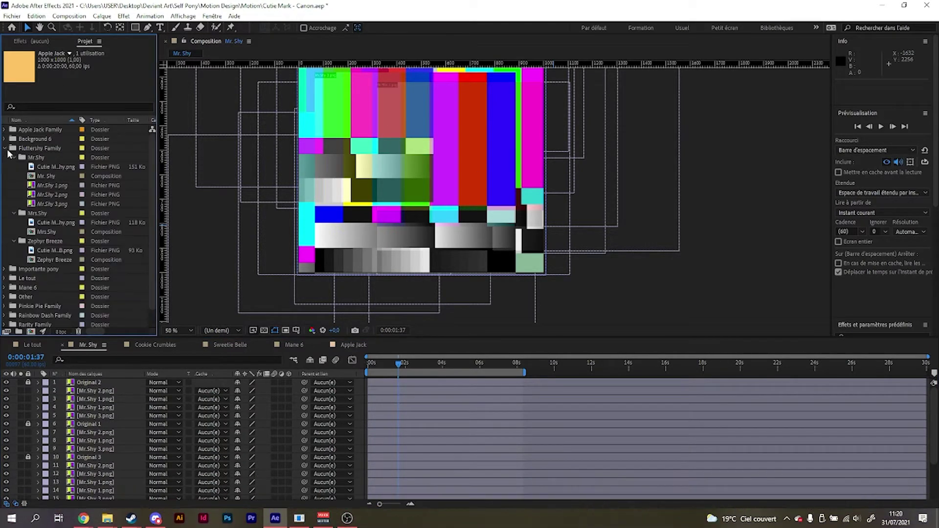
{"action": "left_click", "coordinate": [4, 148]}
Open the Background 6 composition and scrub through its animation to about 55 seconds.
{"action": "left_click", "coordinate": [10, 139]}
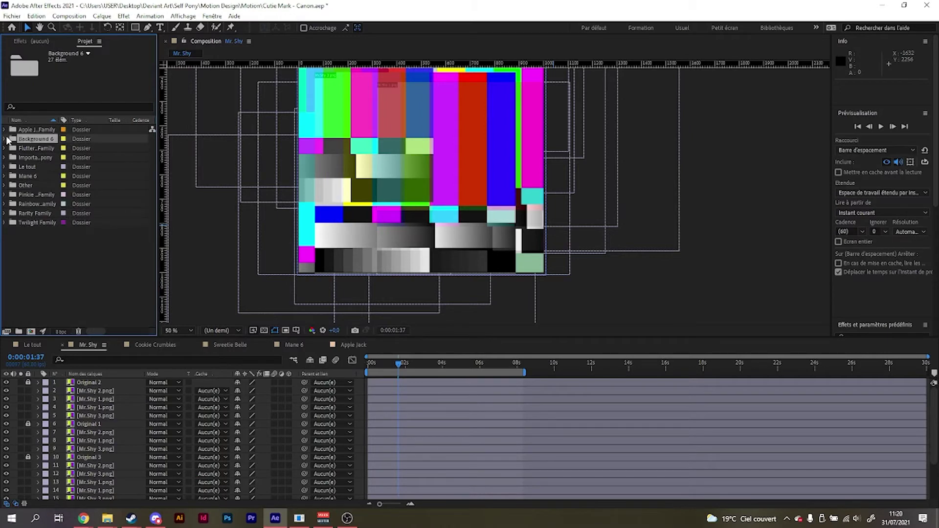
{"action": "left_click", "coordinate": [4, 139]}
{"action": "double_click", "coordinate": [41, 149]}
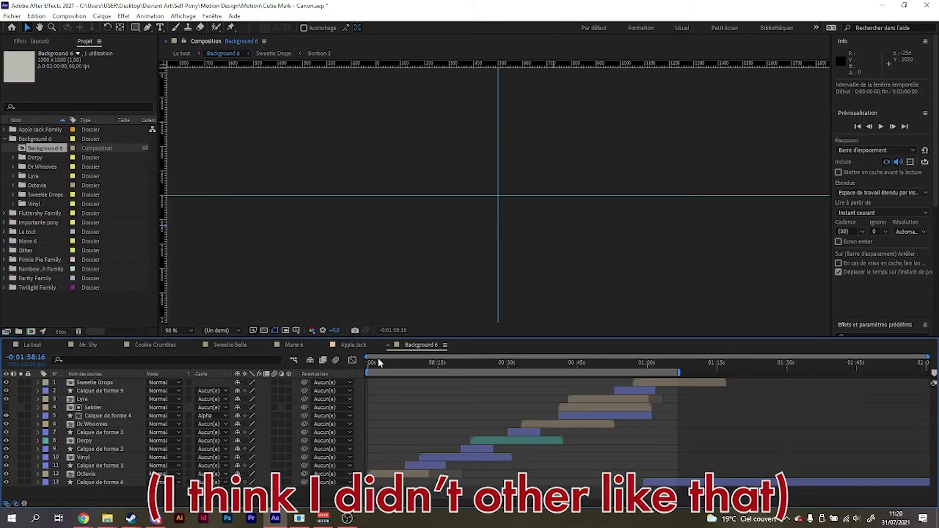
{"action": "left_click_drag", "start_coordinate": [378, 362], "coordinate": [625, 369]}
{"action": "key", "text": "n"}
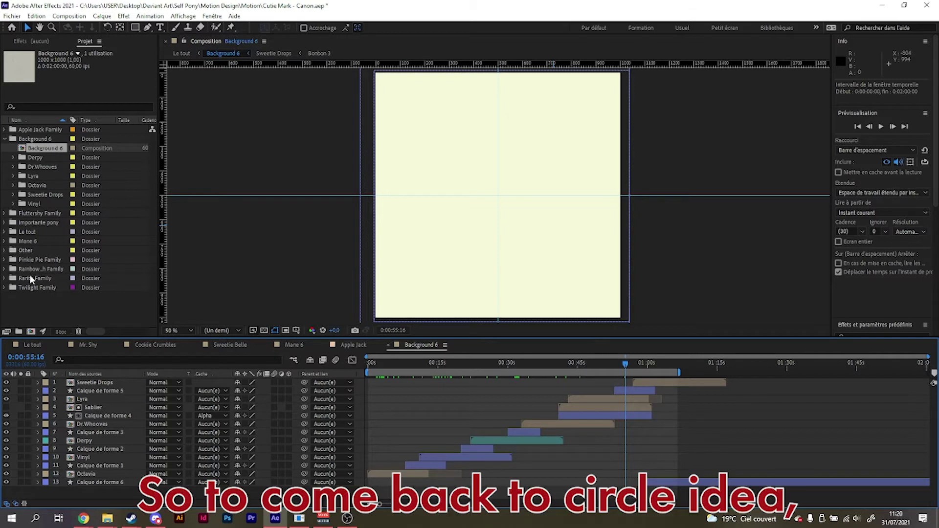
Search the Other and Importante pony folders for a circle-based animation and open the Celestia composition.
{"action": "left_click", "coordinate": [5, 250]}
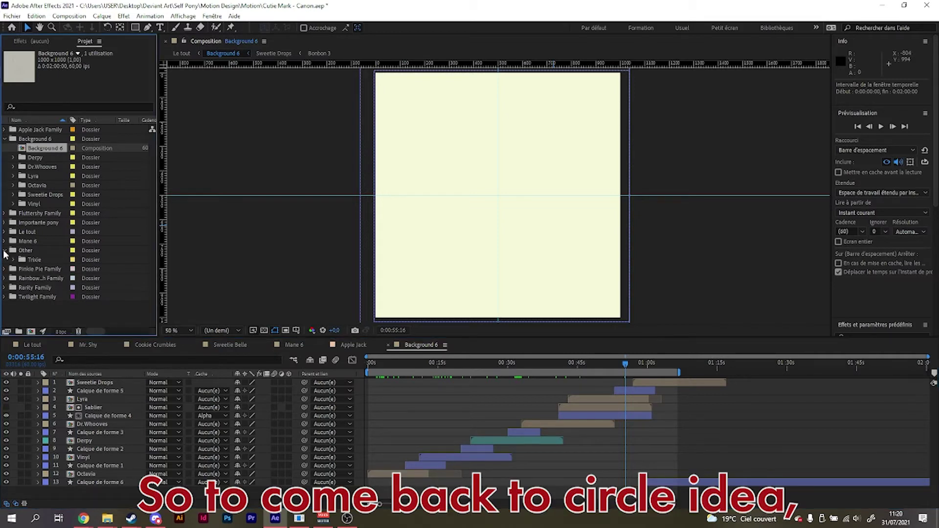
{"action": "left_click", "coordinate": [4, 251]}
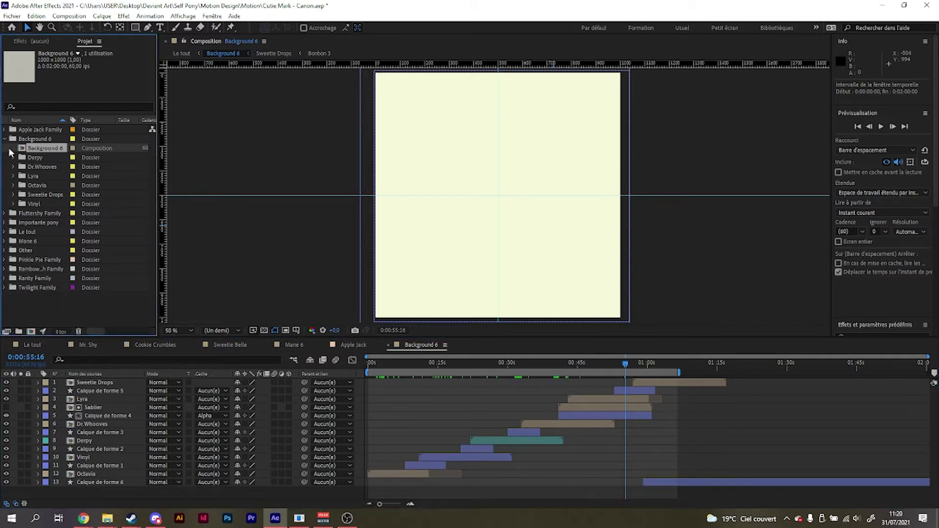
{"action": "left_click", "coordinate": [5, 223]}
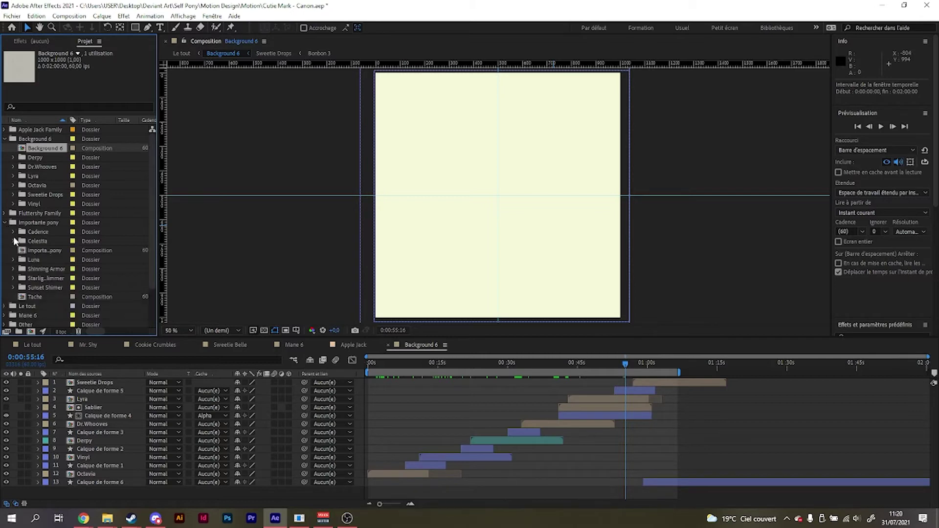
{"action": "left_click", "coordinate": [13, 232]}
{"action": "left_click", "coordinate": [14, 232]}
{"action": "left_click", "coordinate": [14, 241]}
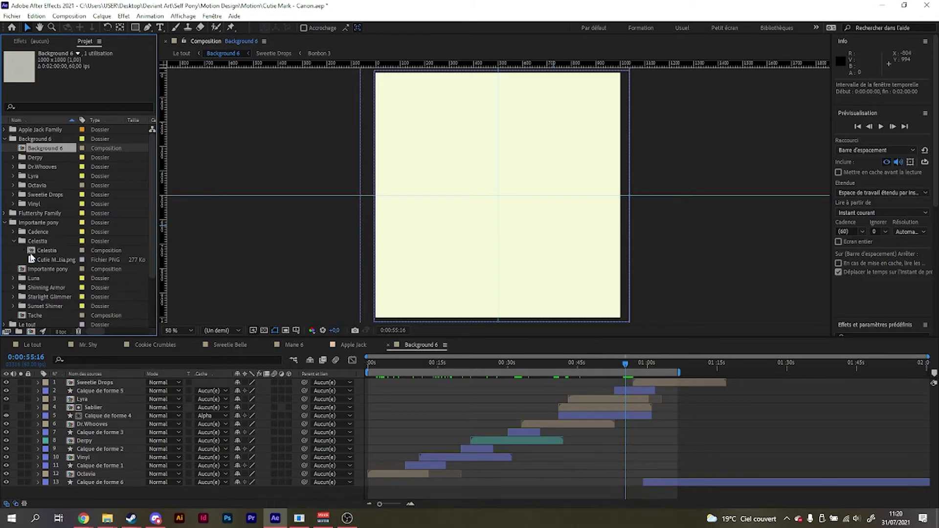
{"action": "double_click", "coordinate": [47, 251]}
Scrub the Celestia animation to about 7 seconds and examine the sun's circles and rays where the motion stops.
{"action": "left_click_drag", "start_coordinate": [397, 371], "coordinate": [576, 375]}
{"action": "scroll", "coordinate": [550, 200], "scroll_direction": "up", "scroll_amount": 4}
{"action": "scroll", "coordinate": [550, 201], "scroll_direction": "down", "scroll_amount": 2}
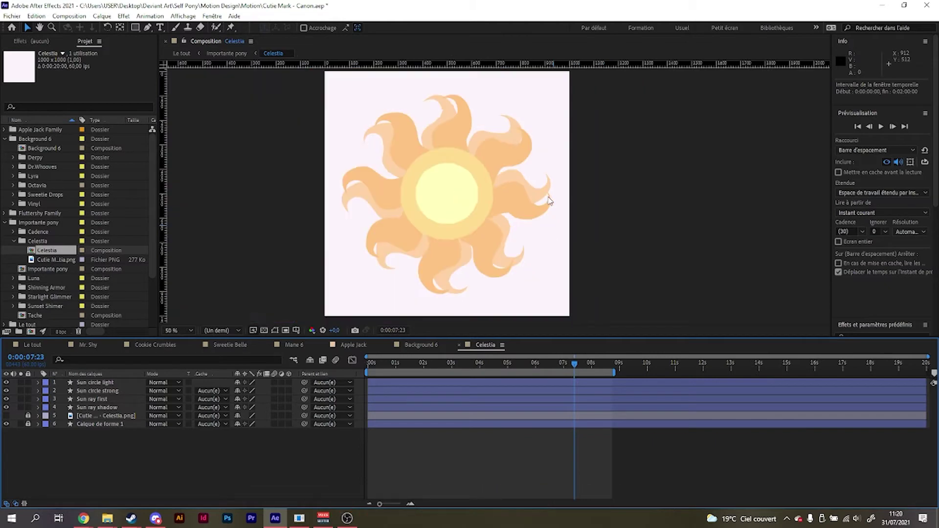
{"action": "key", "text": "h"}
{"action": "left_click_drag", "start_coordinate": [417, 170], "coordinate": [484, 186]}
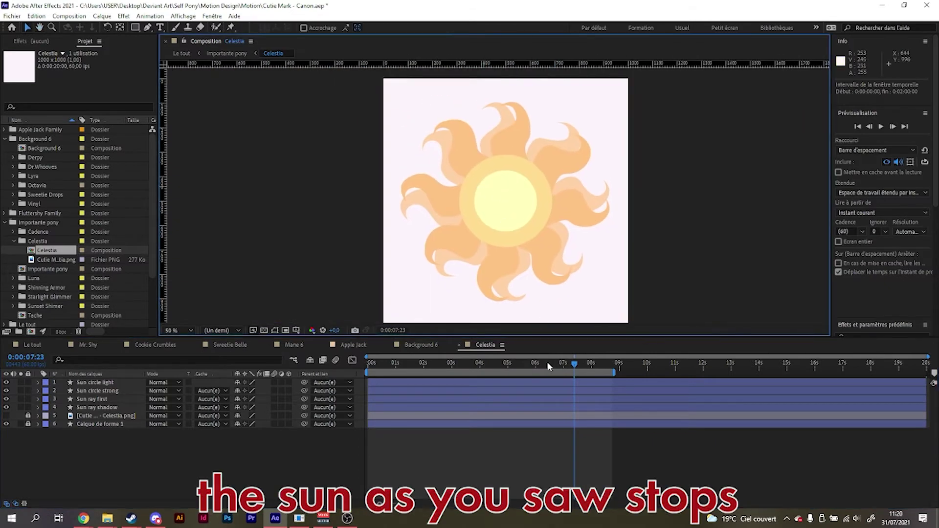
{"action": "left_click_drag", "start_coordinate": [563, 366], "coordinate": [576, 366]}
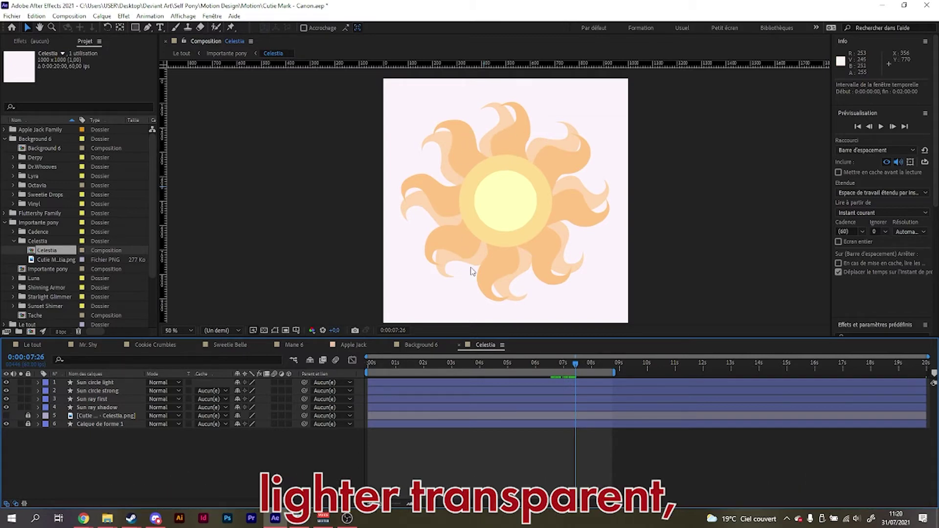
Play the Celestia animation from about 0:00:05:45 and review how the sun's circles and rays move.
{"action": "left_click_drag", "start_coordinate": [578, 363], "coordinate": [530, 358]}
{"action": "key", "text": "space"}
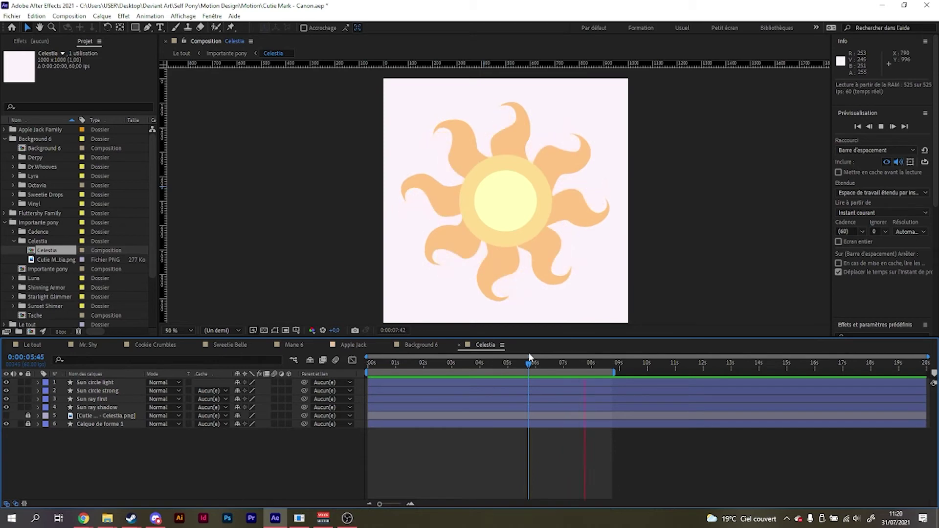
{"action": "key", "text": "space"}
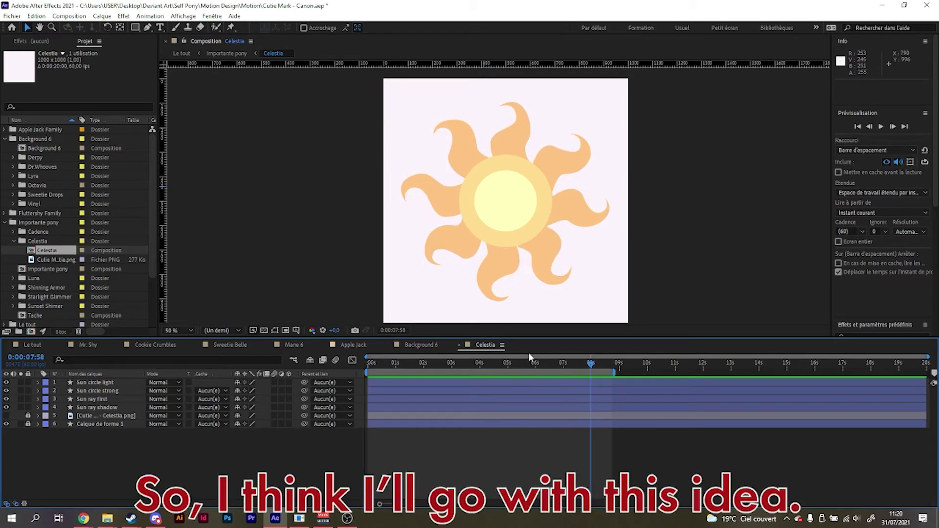
Close the Canon project without saving, open the recent project Cutie Mark.aep and dismiss its missing-file warnings.
{"action": "left_click", "coordinate": [19, 18]}
{"action": "left_click", "coordinate": [19, 17]}
{"action": "left_click", "coordinate": [15, 15]}
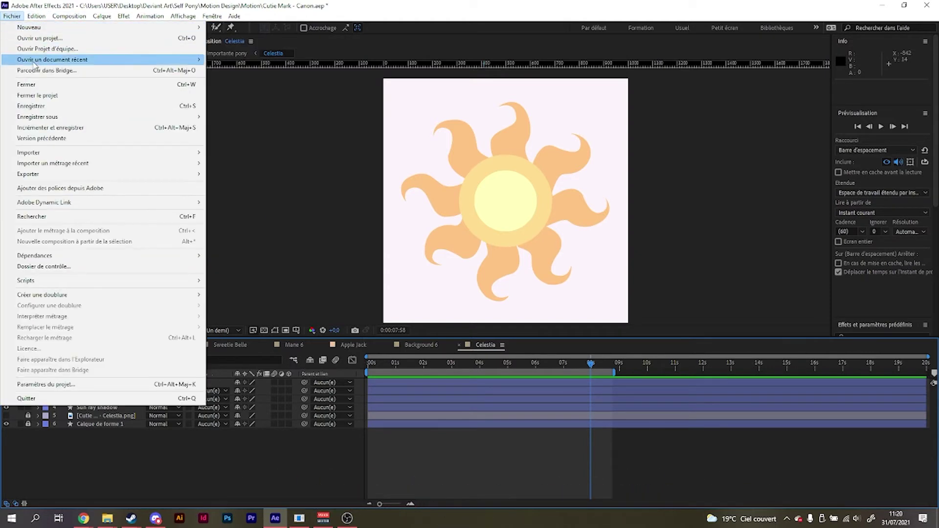
{"action": "mouse_move", "coordinate": [64, 61]}
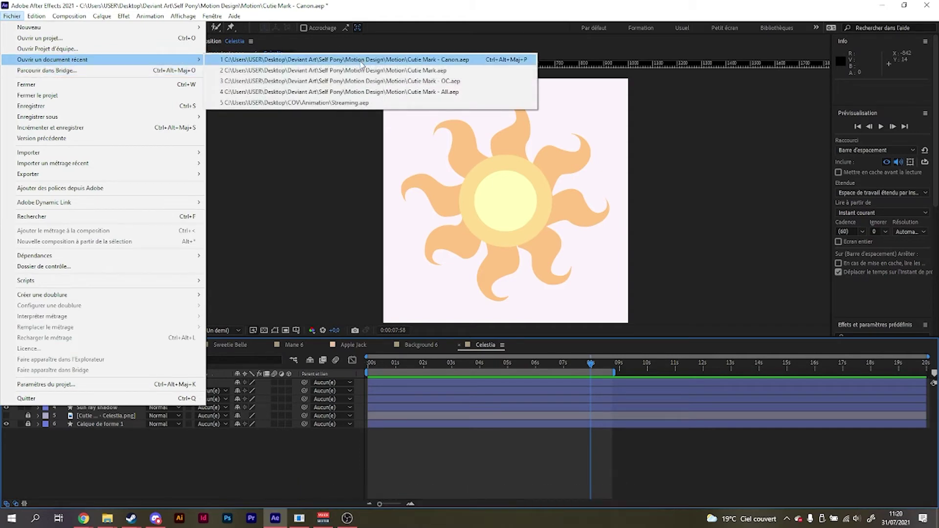
{"action": "left_click", "coordinate": [366, 70]}
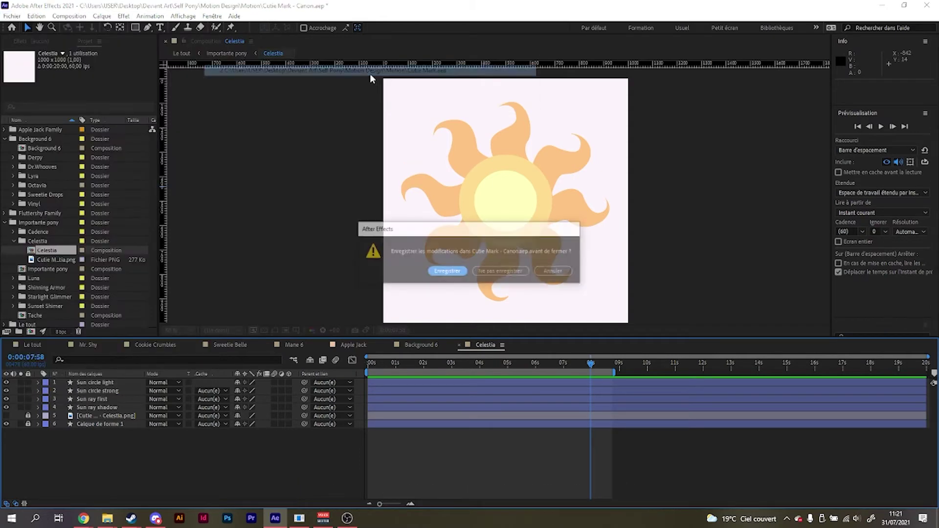
{"action": "left_click", "coordinate": [496, 272]}
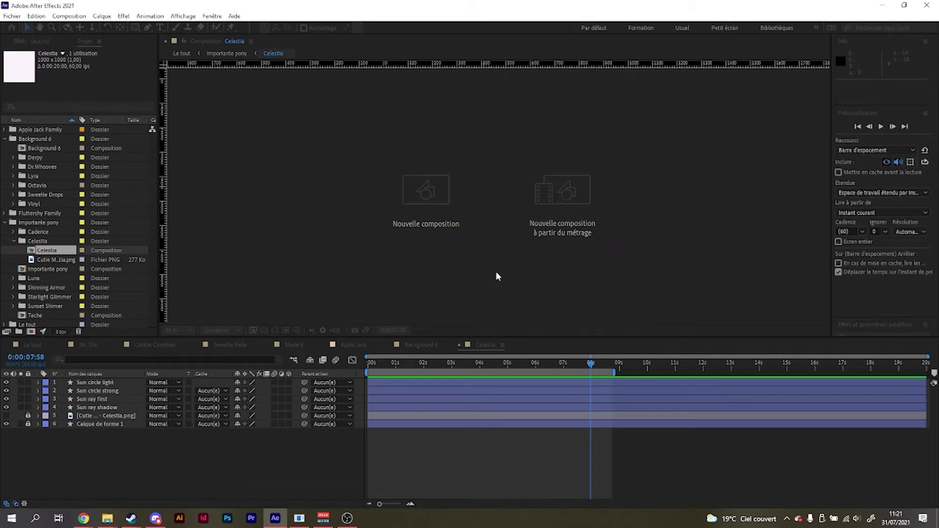
{"action": "left_click", "coordinate": [458, 266]}
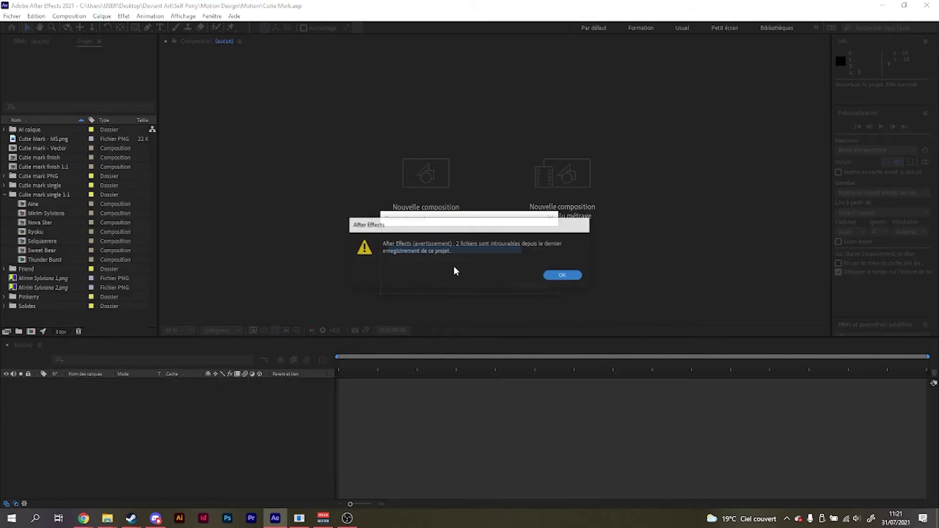
{"action": "left_click", "coordinate": [564, 275]}
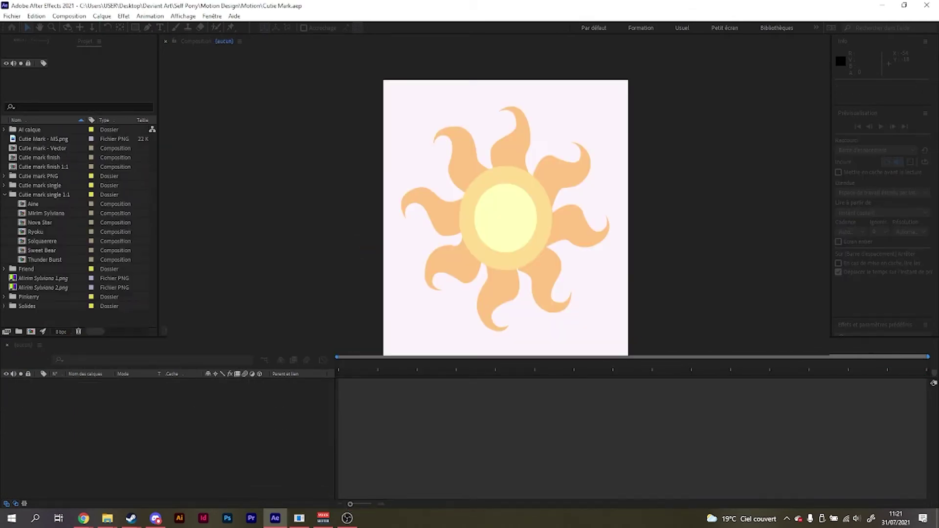
Open the recent project Cutie Mark - OC.aep, which contains the FrancoPonies composition.
{"action": "left_click", "coordinate": [18, 16]}
{"action": "mouse_move", "coordinate": [147, 59]}
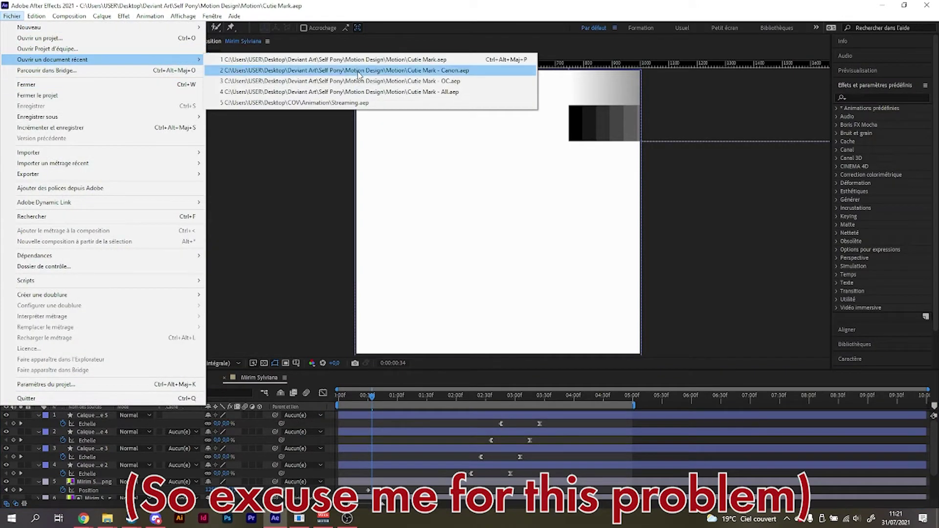
{"action": "left_click", "coordinate": [371, 82]}
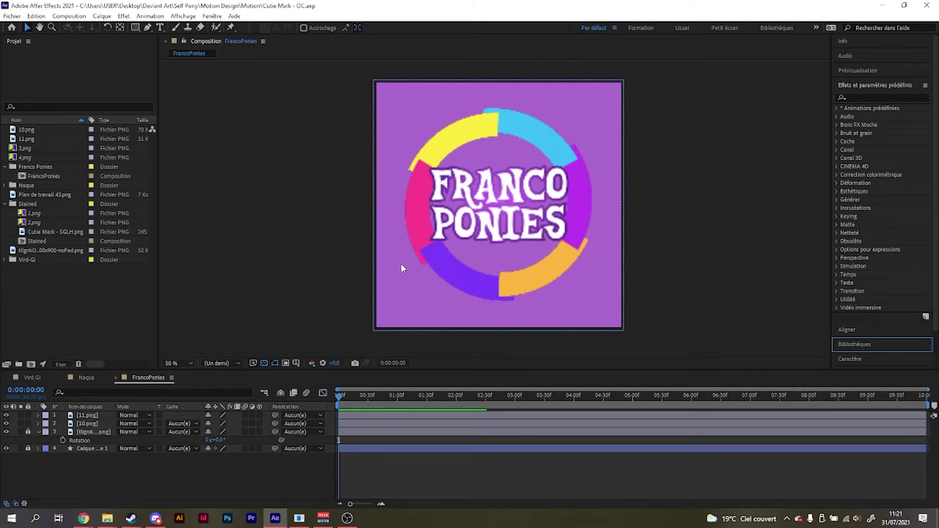
Choose the Pen tool and set its shape fill to the light blue sampled from the ring's blue band.
{"action": "scroll", "coordinate": [584, 151], "scroll_direction": "up", "scroll_amount": 2}
{"action": "mouse_move", "coordinate": [539, 151]}
{"action": "left_mouse_down"}
{"action": "mouse_move", "coordinate": [522, 151]}
{"action": "mouse_move", "coordinate": [536, 168]}
{"action": "left_mouse_up"}
{"action": "scroll", "coordinate": [527, 188], "scroll_direction": "down", "scroll_amount": 1}
{"action": "scroll", "coordinate": [555, 226], "scroll_direction": "down", "scroll_amount": 2}
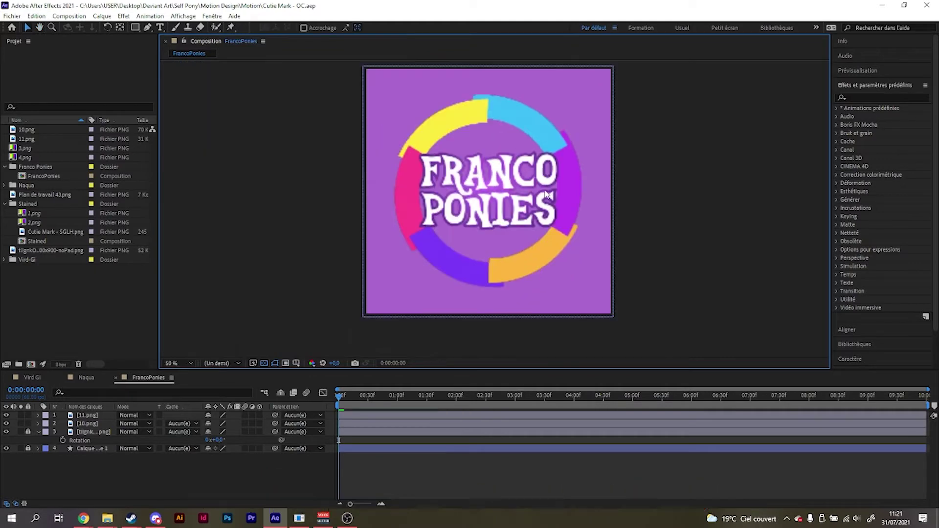
{"action": "key", "text": "v"}
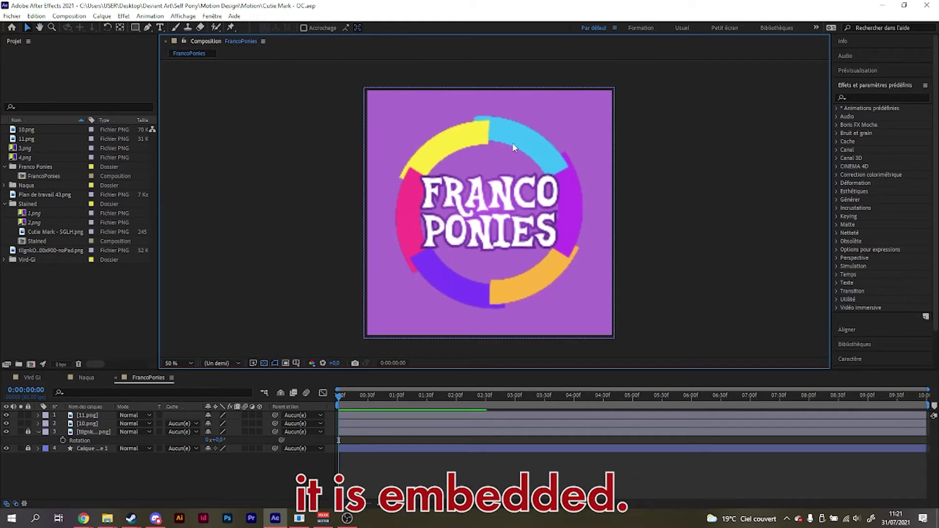
{"action": "scroll", "coordinate": [512, 142], "scroll_direction": "up", "scroll_amount": 2}
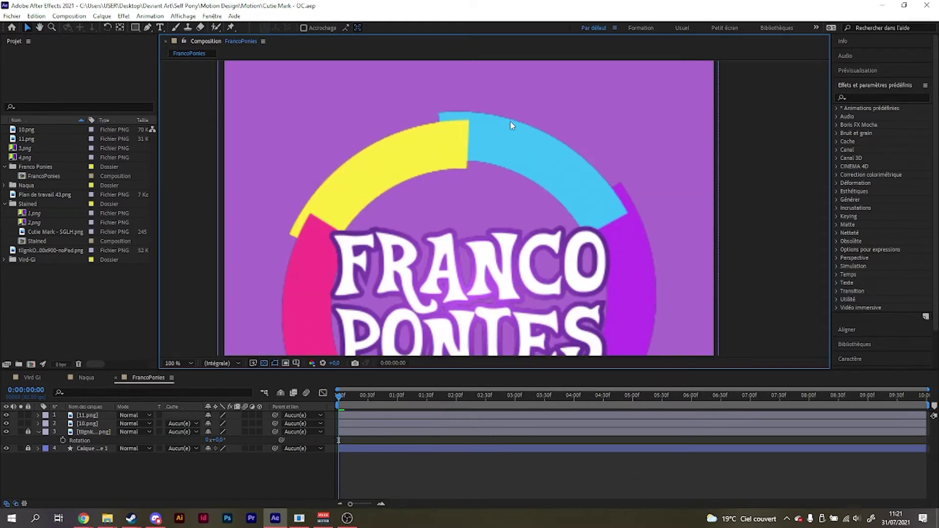
{"action": "left_click_drag", "start_coordinate": [509, 121], "coordinate": [405, 151]}
{"action": "left_click", "coordinate": [147, 29]}
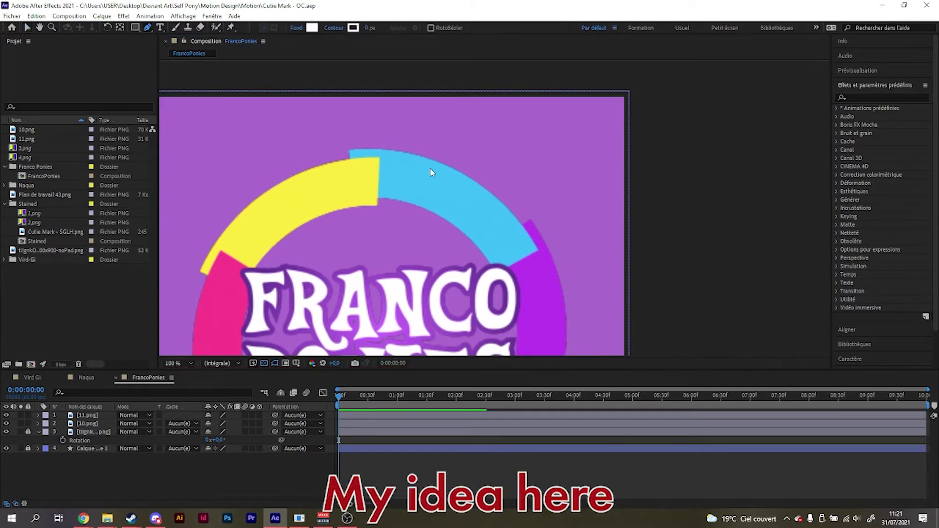
{"action": "scroll", "coordinate": [431, 169], "scroll_direction": "up", "scroll_amount": 1}
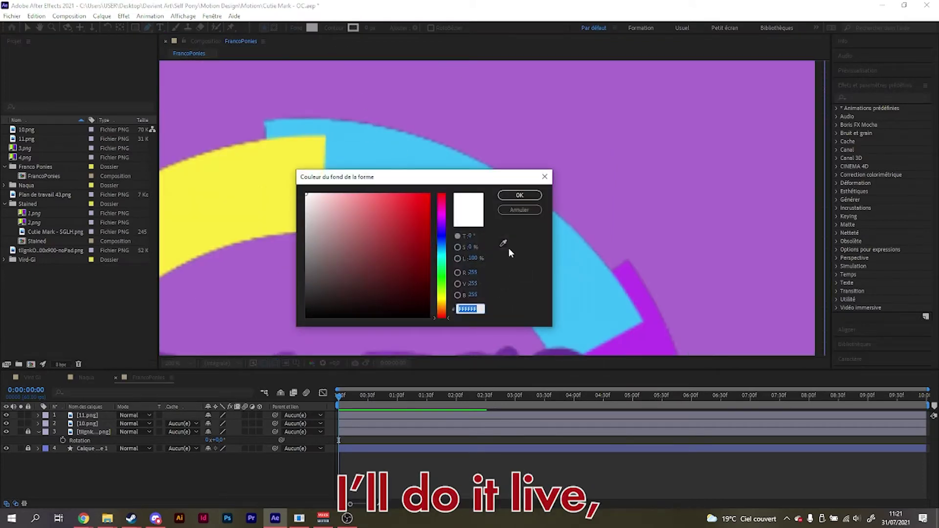
{"action": "left_click", "coordinate": [503, 244]}
{"action": "left_click", "coordinate": [379, 158]}
{"action": "left_click", "coordinate": [519, 195]}
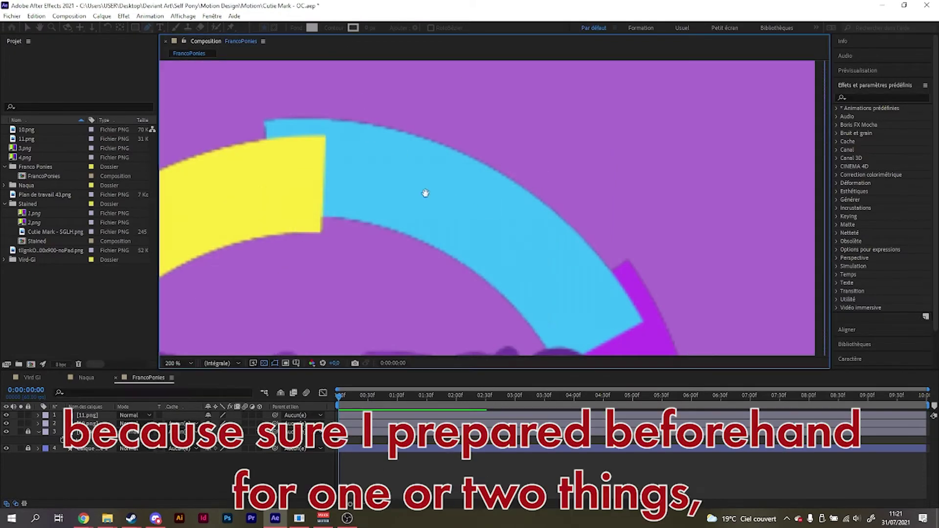
Trace the ring's light blue band as a closed curved shape with the Pen tool, extending over the yellow band's end.
{"action": "left_click_drag", "start_coordinate": [425, 193], "coordinate": [384, 153]}
{"action": "scroll", "coordinate": [372, 195], "scroll_direction": "down", "scroll_amount": 2}
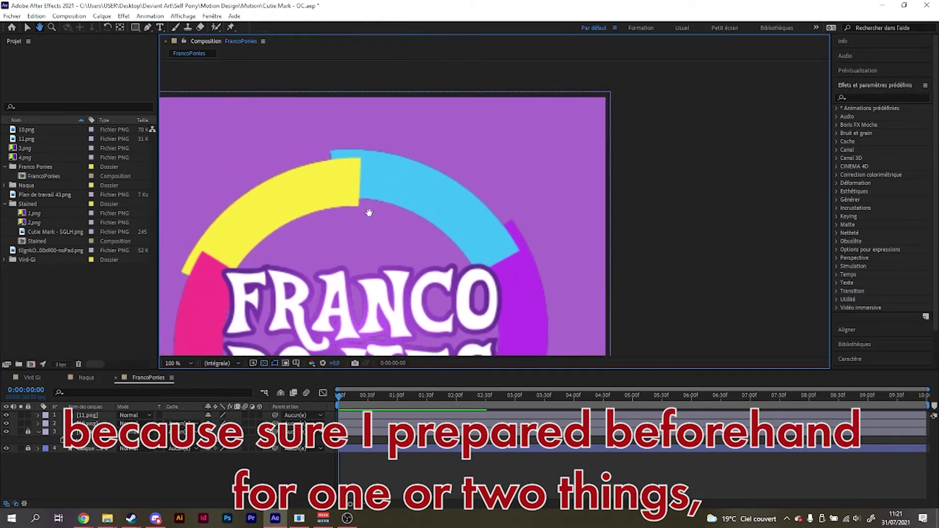
{"action": "left_click_drag", "start_coordinate": [370, 212], "coordinate": [385, 211]}
{"action": "key", "text": "g"}
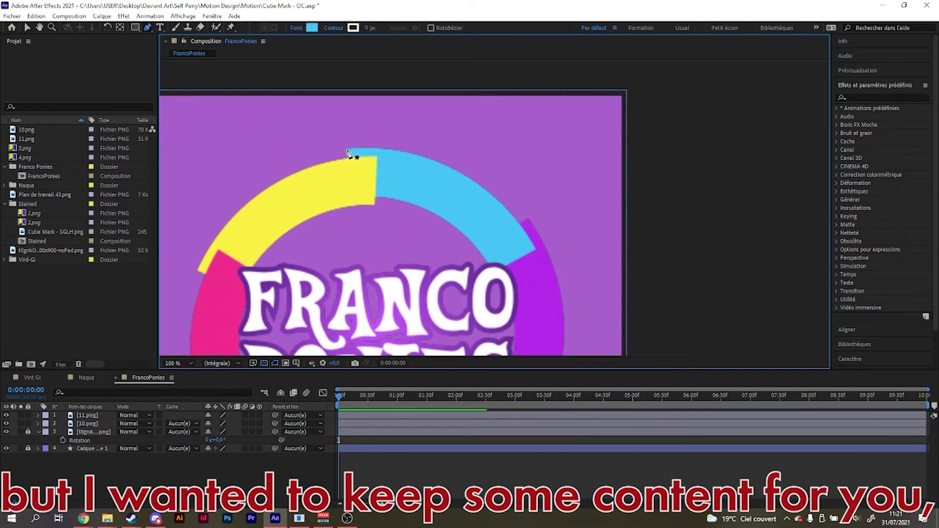
{"action": "left_click", "coordinate": [351, 153]}
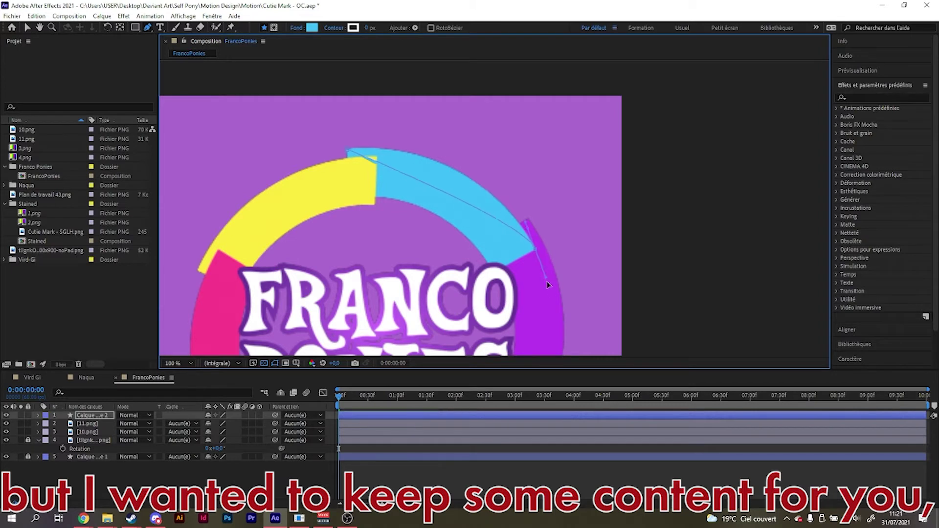
{"action": "scroll", "coordinate": [599, 318], "scroll_direction": "down", "scroll_amount": 3}
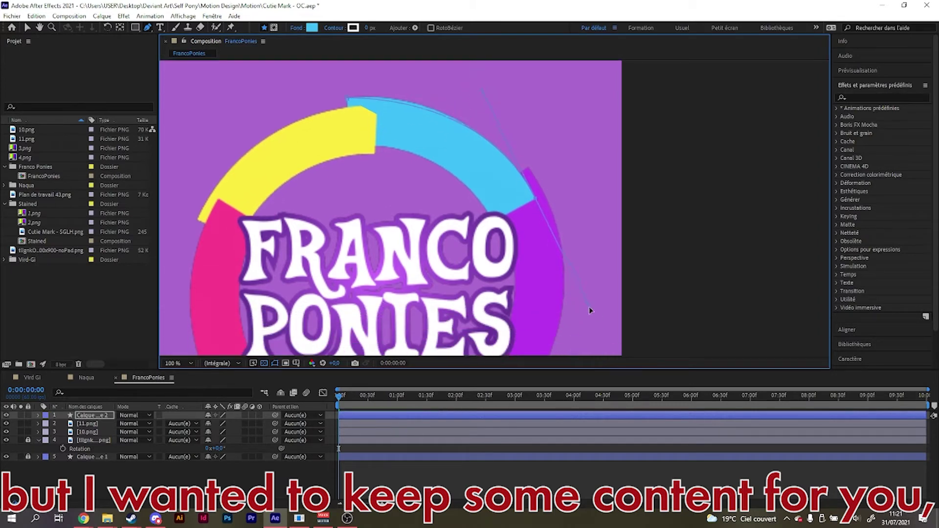
{"action": "left_click", "coordinate": [604, 319]}
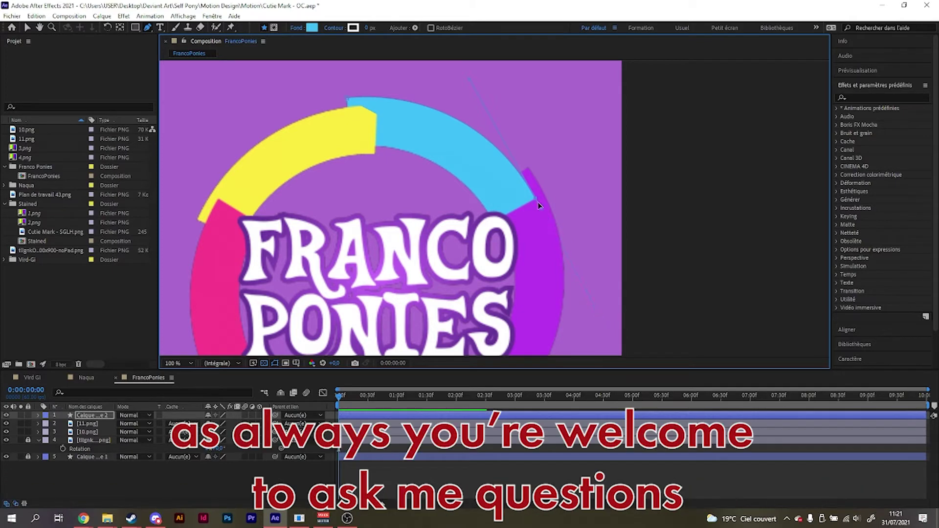
{"action": "left_click", "coordinate": [493, 221]}
{"action": "left_click", "coordinate": [358, 150]}
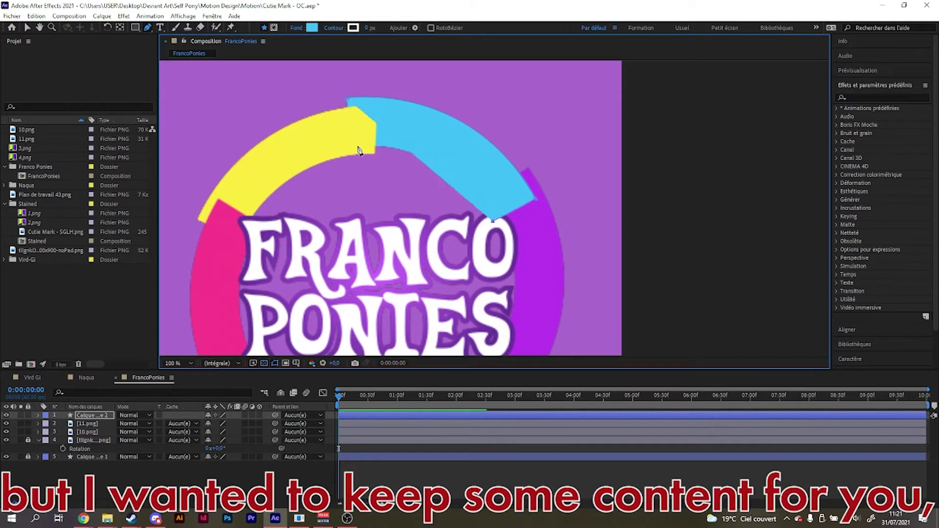
{"action": "mouse_move", "coordinate": [356, 149]}
{"action": "left_mouse_down"}
{"action": "mouse_move", "coordinate": [213, 136]}
{"action": "mouse_move", "coordinate": [351, 144]}
{"action": "left_mouse_up"}
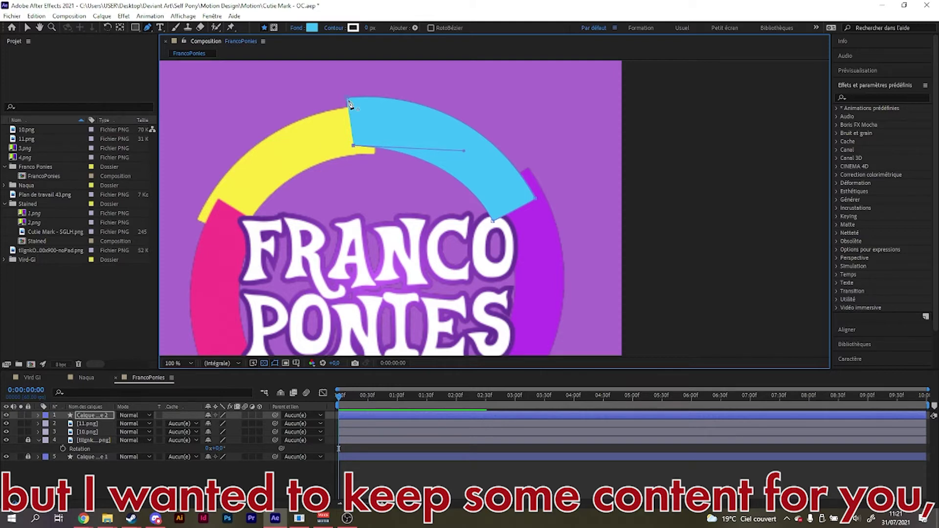
Rename the new light blue shape layer as Bleu.
{"action": "key", "text": "h"}
{"action": "left_click_drag", "start_coordinate": [621, 311], "coordinate": [565, 196]}
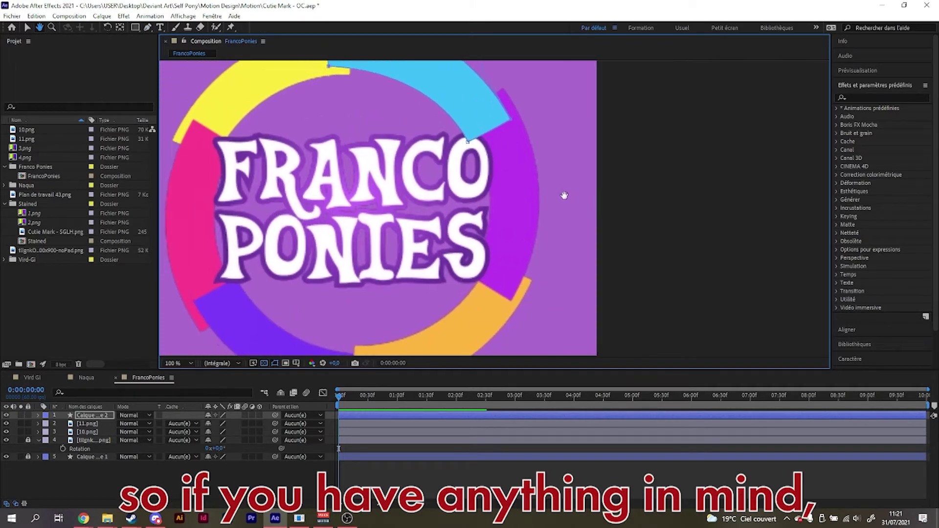
{"action": "key", "text": "g"}
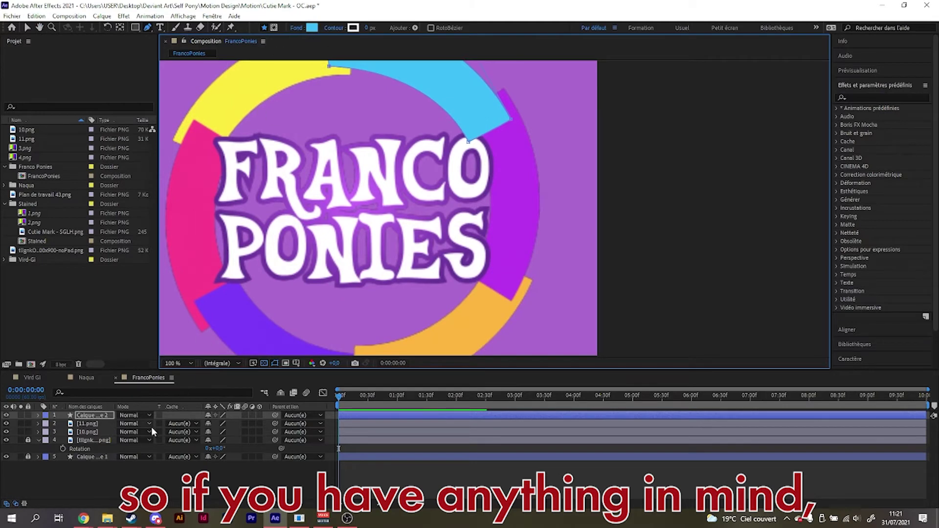
{"action": "left_click", "coordinate": [105, 414]}
{"action": "key", "text": "Return"}
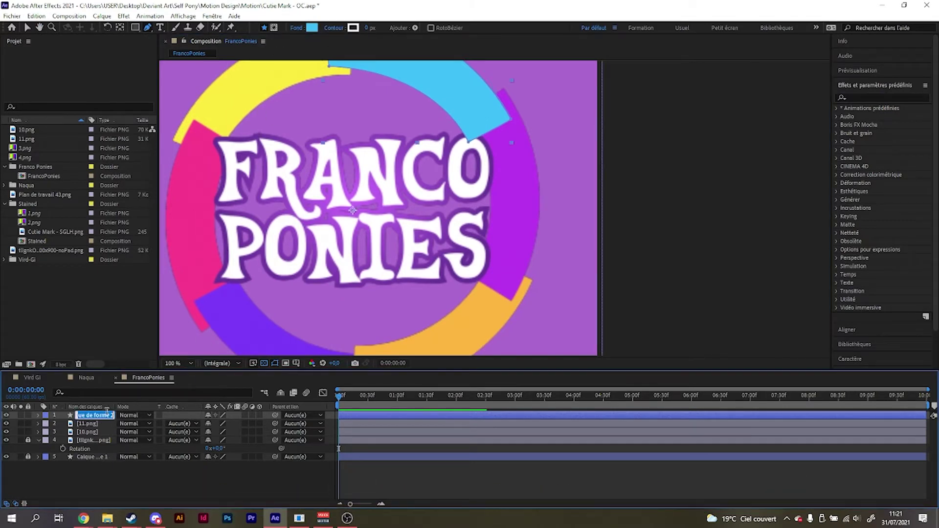
{"action": "type", "text": "Bleu"}
{"action": "key", "text": "Return"}
{"action": "left_click", "coordinate": [312, 27]}
{"action": "left_click", "coordinate": [503, 243]}
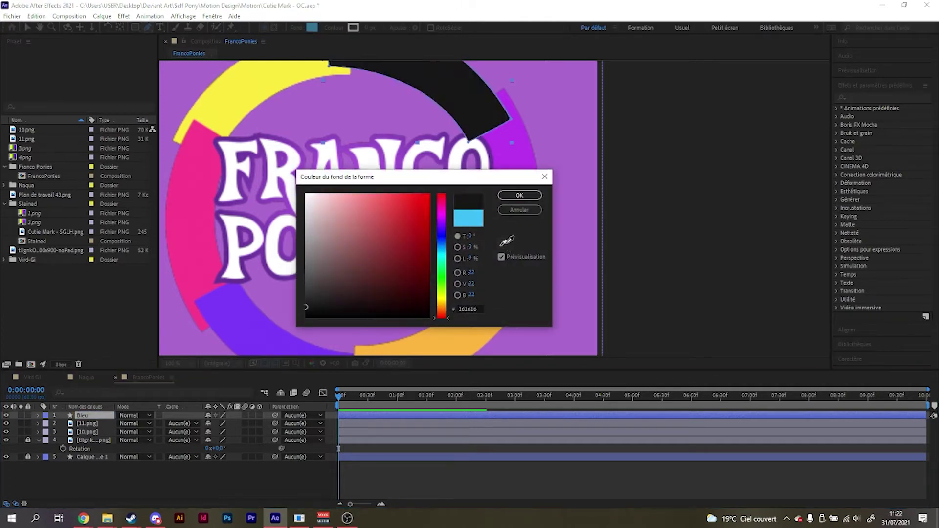
{"action": "key", "text": "Escape"}
{"action": "left_click", "coordinate": [520, 196]}
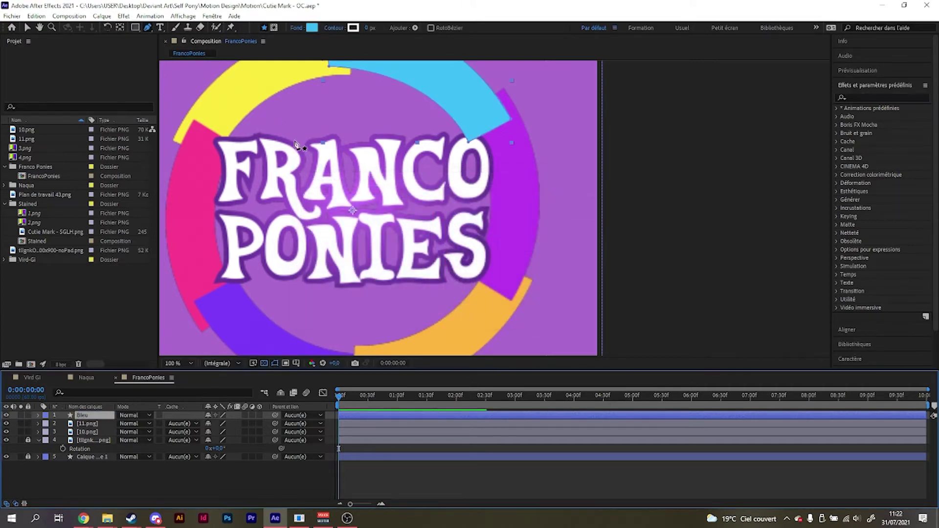
With no layer selected, set the shape fill to the bright purple sampled from the ring's purple band.
{"action": "left_click", "coordinate": [136, 27]}
{"action": "left_click", "coordinate": [312, 28]}
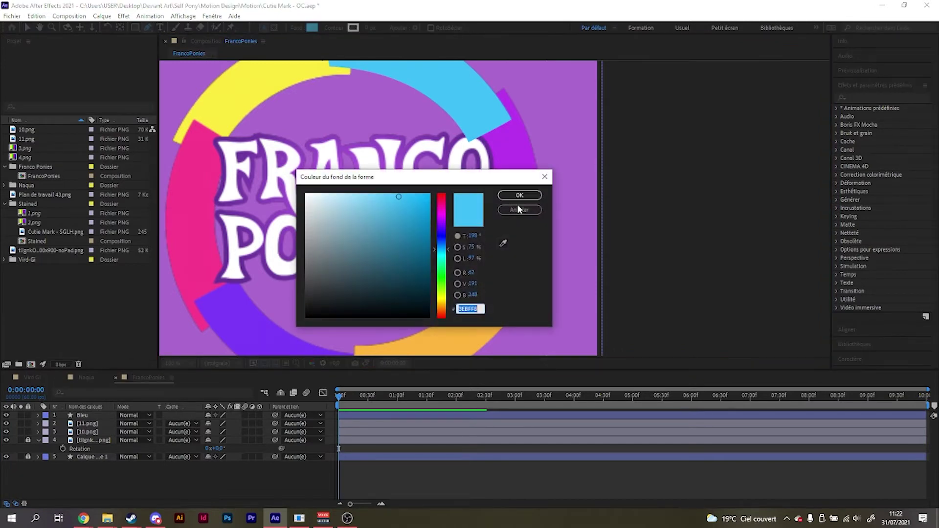
{"action": "left_click", "coordinate": [528, 159]}
{"action": "key", "text": "Return"}
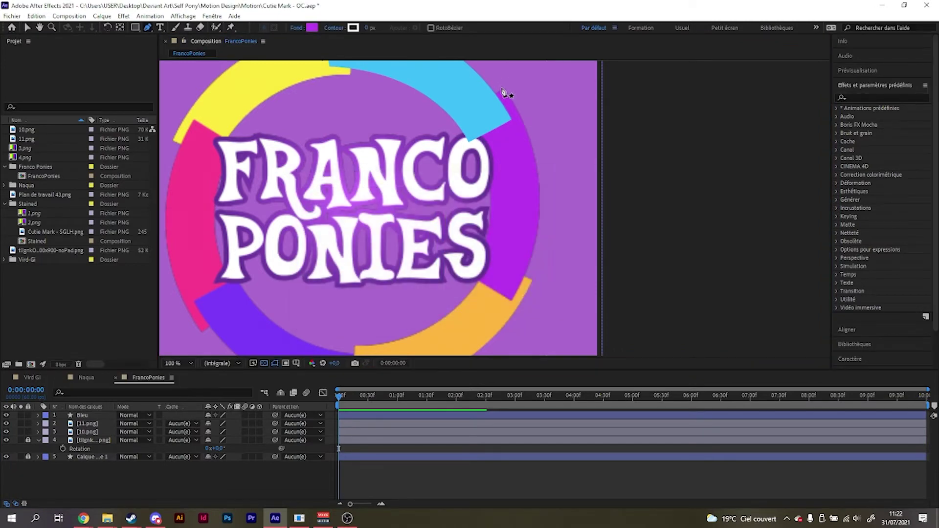
Trace the outer edge of the ring's bright purple band with the Pen tool as a curve ending at the orange band.
{"action": "left_click", "coordinate": [505, 90]}
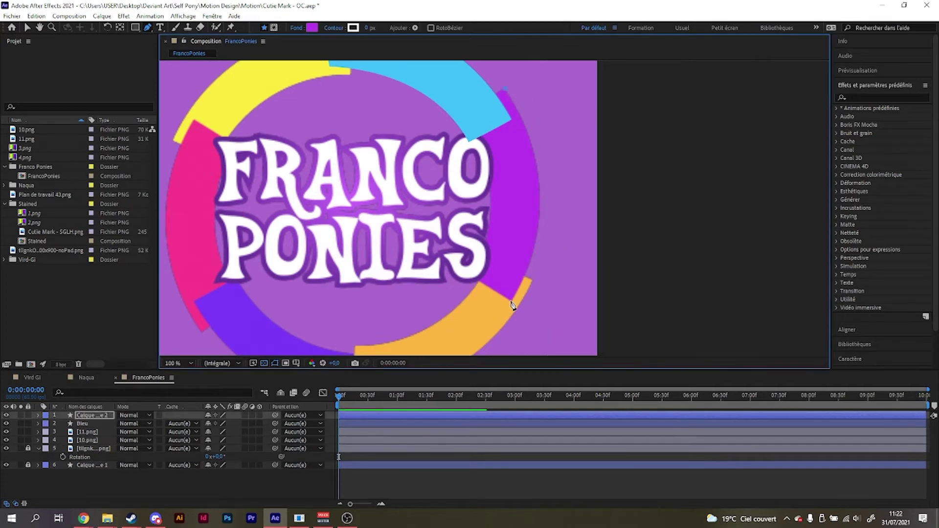
{"action": "left_click", "coordinate": [513, 306]}
{"action": "scroll", "coordinate": [479, 323], "scroll_direction": "down", "scroll_amount": 3}
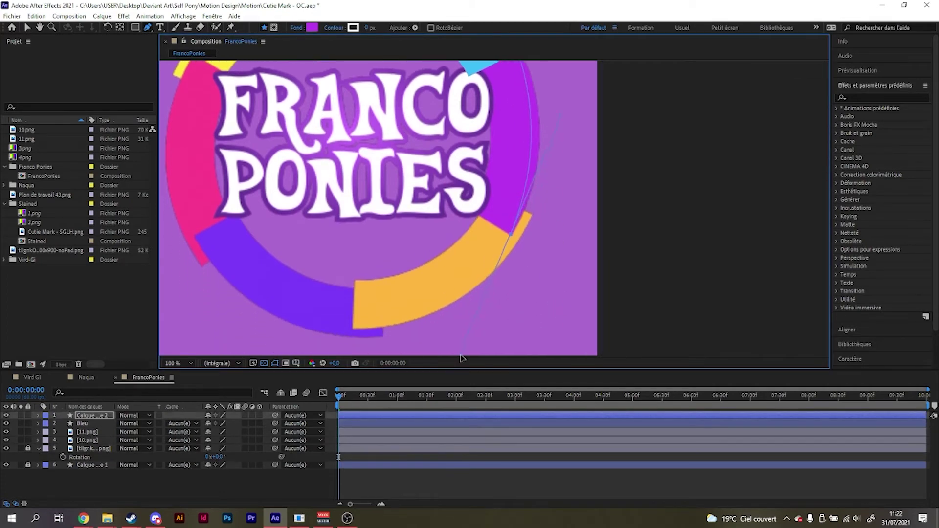
{"action": "mouse_move", "coordinate": [446, 338]}
{"action": "left_mouse_down"}
{"action": "mouse_move", "coordinate": [538, 236]}
{"action": "mouse_move", "coordinate": [453, 346]}
{"action": "mouse_move", "coordinate": [442, 347]}
{"action": "left_mouse_up"}
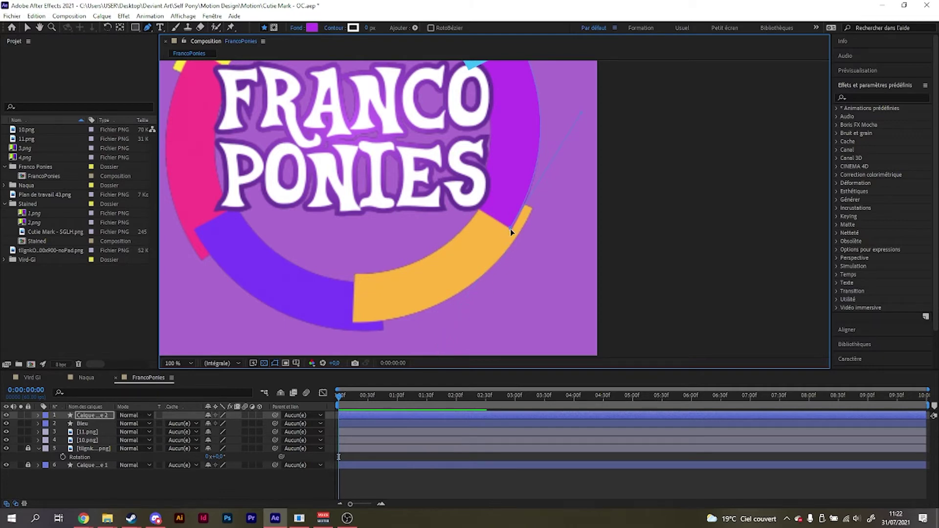
{"action": "scroll", "coordinate": [513, 231], "scroll_direction": "up", "scroll_amount": 2}
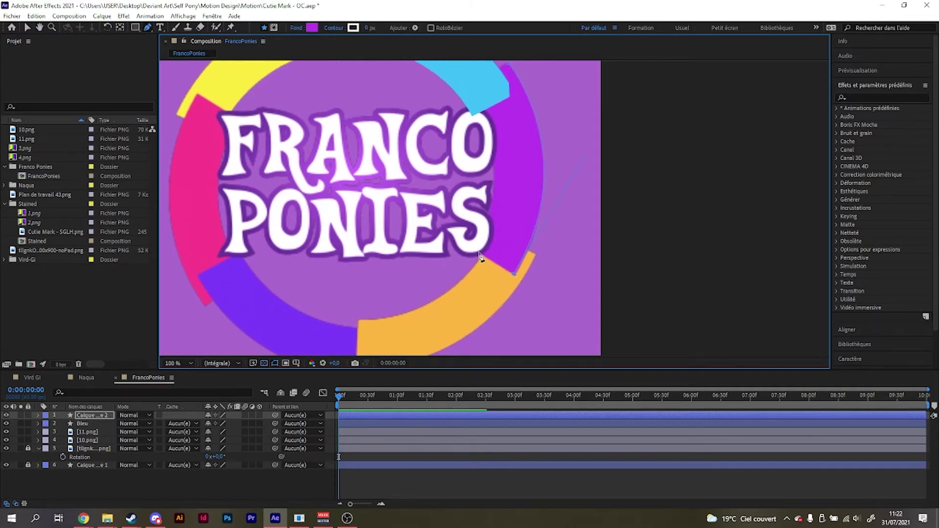
Trace the purple band's inner edge and close the shape, extending it over the blue band's end and adjusting its lower inner corner.
{"action": "scroll", "coordinate": [491, 229], "scroll_direction": "up", "scroll_amount": 4}
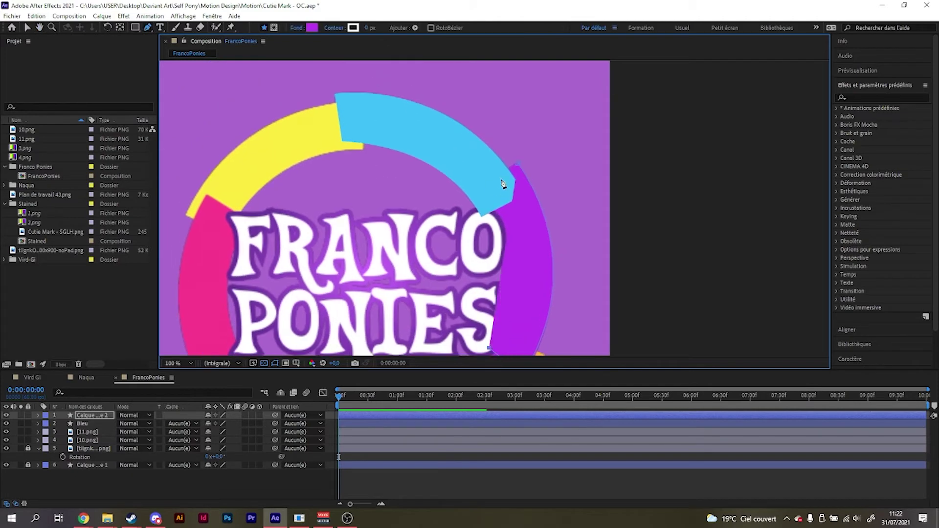
{"action": "left_click_drag", "start_coordinate": [491, 198], "coordinate": [454, 104]}
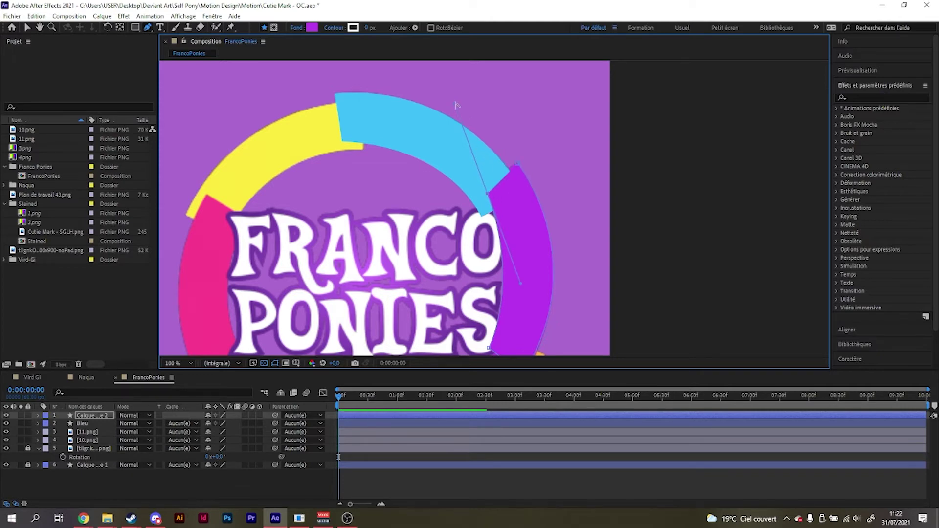
{"action": "left_click_drag", "start_coordinate": [488, 195], "coordinate": [482, 189]}
{"action": "left_click", "coordinate": [523, 170]}
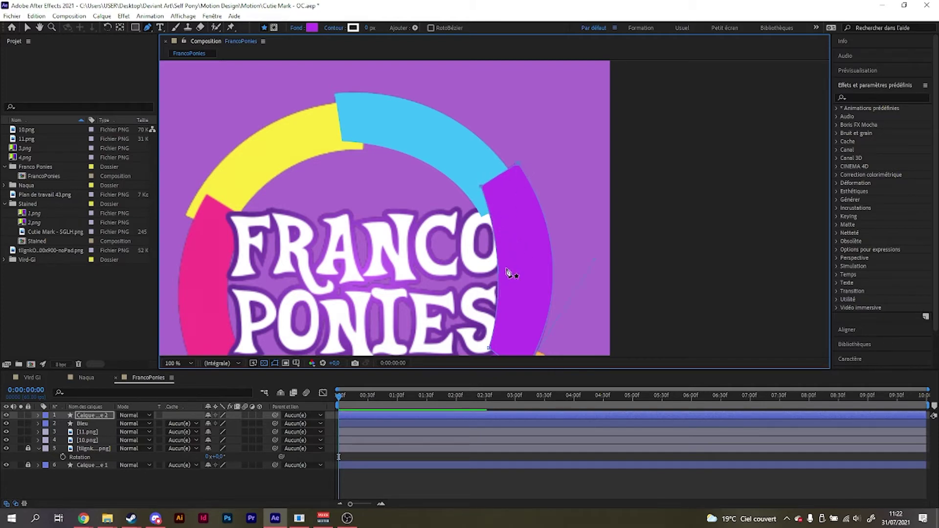
{"action": "left_click_drag", "start_coordinate": [484, 197], "coordinate": [531, 272]}
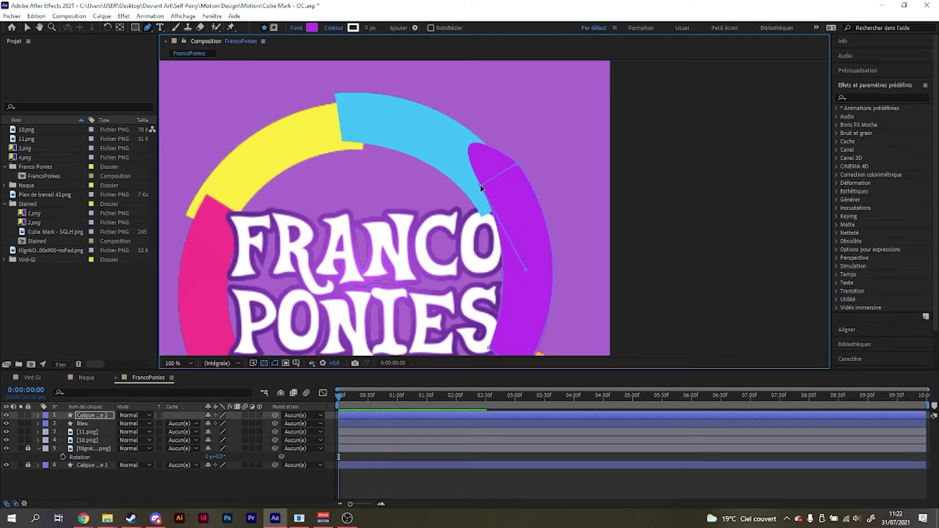
{"action": "key", "text": "space"}
{"action": "left_click_drag", "start_coordinate": [489, 218], "coordinate": [473, 118]}
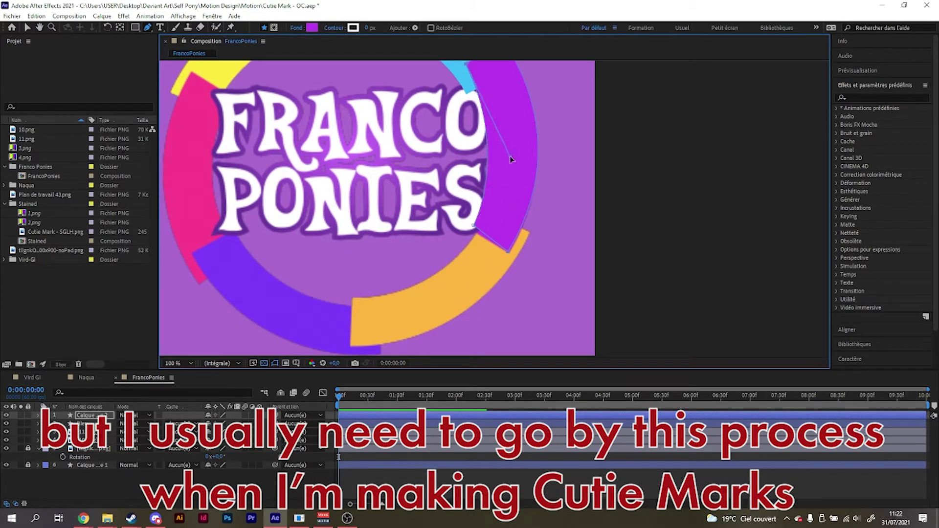
{"action": "left_click", "coordinate": [471, 228]}
{"action": "key", "text": "v"}
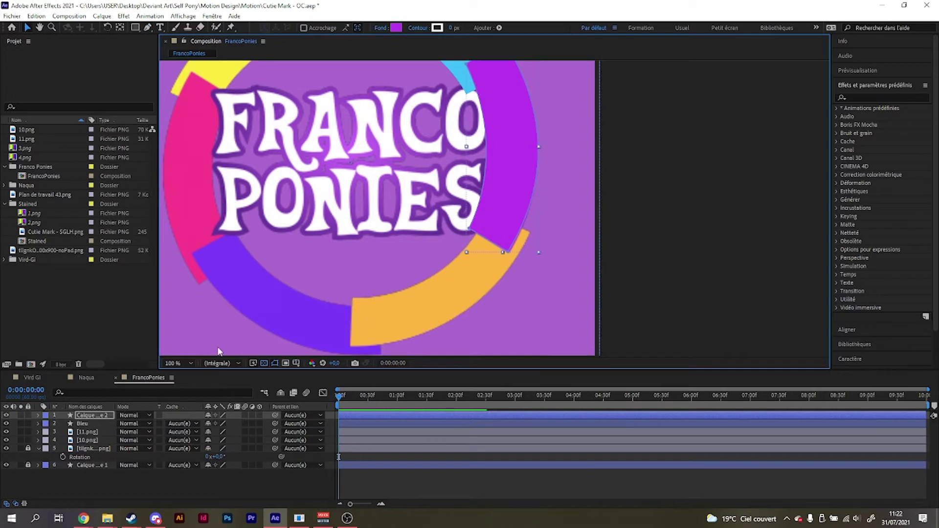
Rename the new bright purple shape layer as Violet.
{"action": "left_click", "coordinate": [93, 415]}
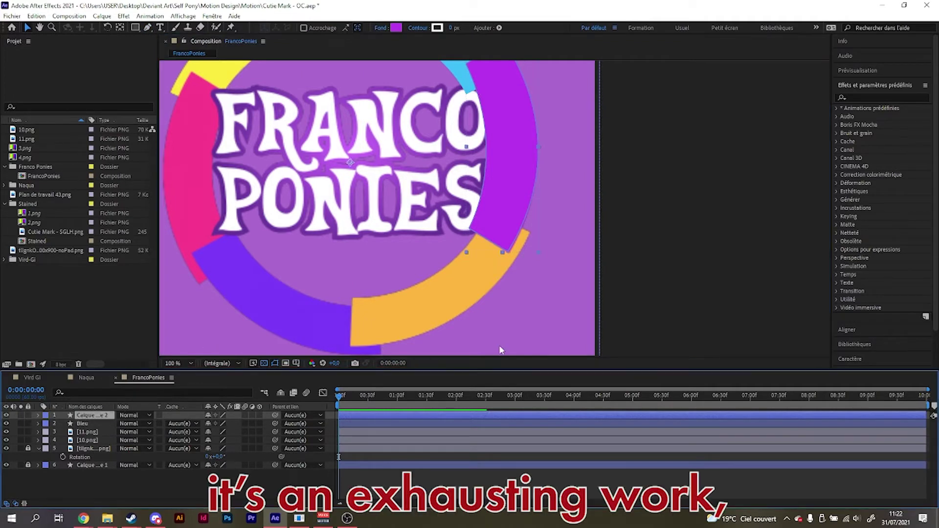
{"action": "key", "text": "Return"}
{"action": "type", "text": "Violet"}
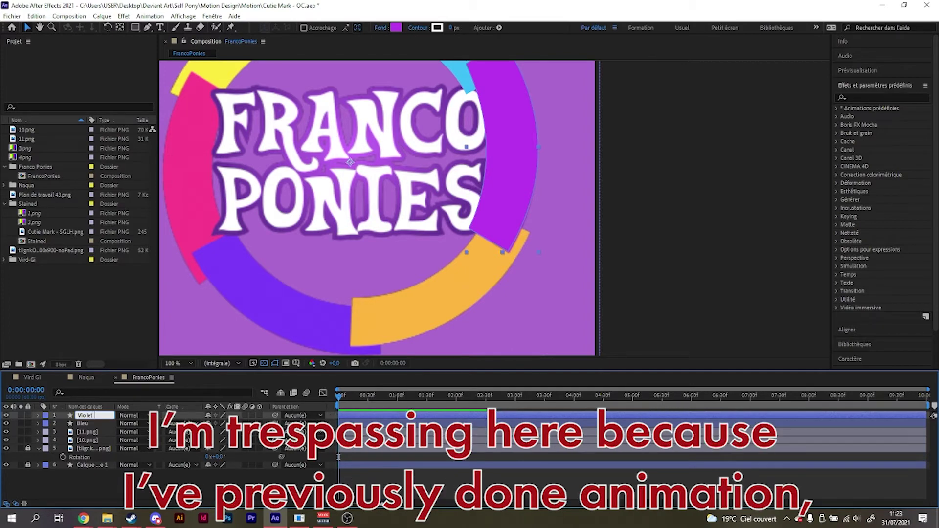
{"action": "left_click", "coordinate": [496, 234]}
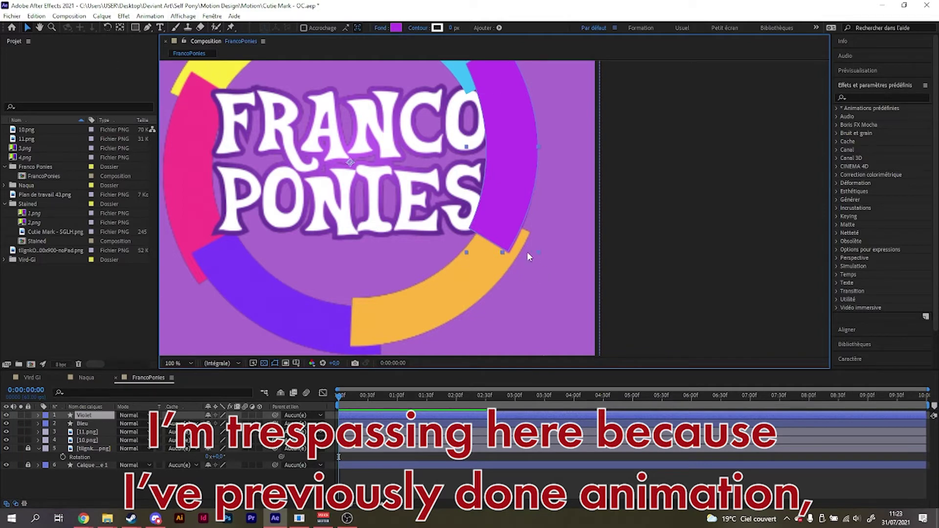
Refine the Violet shape's lower outer corner and outer curve to match the ring, and move its layer below Bleu.
{"action": "left_click", "coordinate": [509, 248]}
{"action": "left_click", "coordinate": [148, 27]}
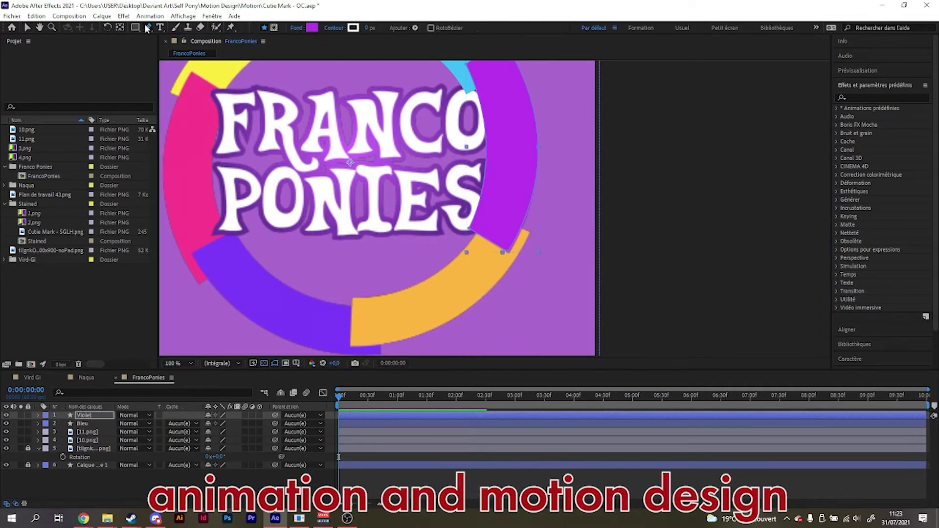
{"action": "left_click", "coordinate": [510, 254]}
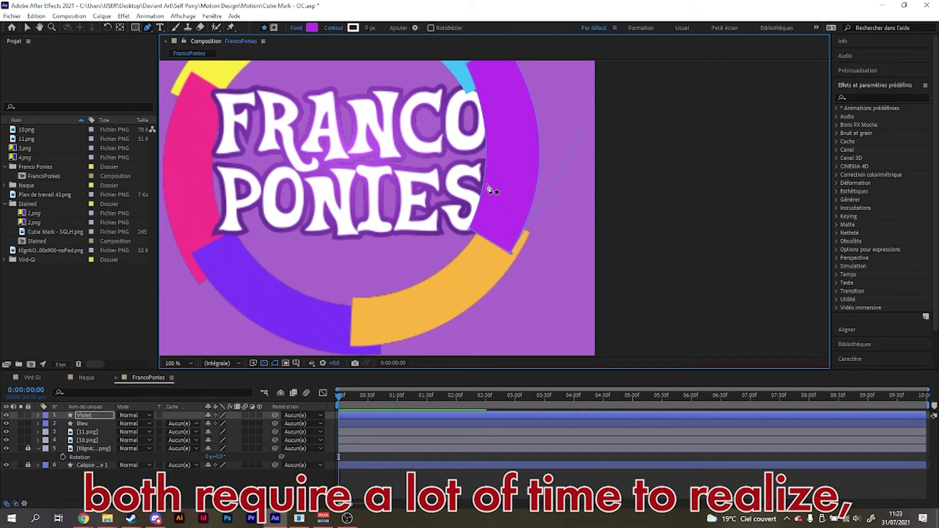
{"action": "left_click_drag", "start_coordinate": [581, 140], "coordinate": [574, 137]}
{"action": "key", "text": "v"}
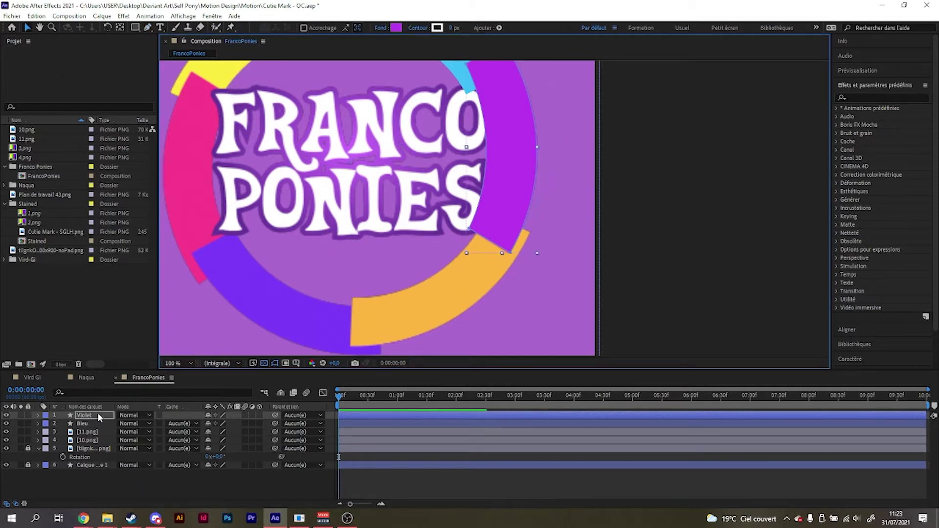
{"action": "left_click_drag", "start_coordinate": [98, 416], "coordinate": [98, 426]}
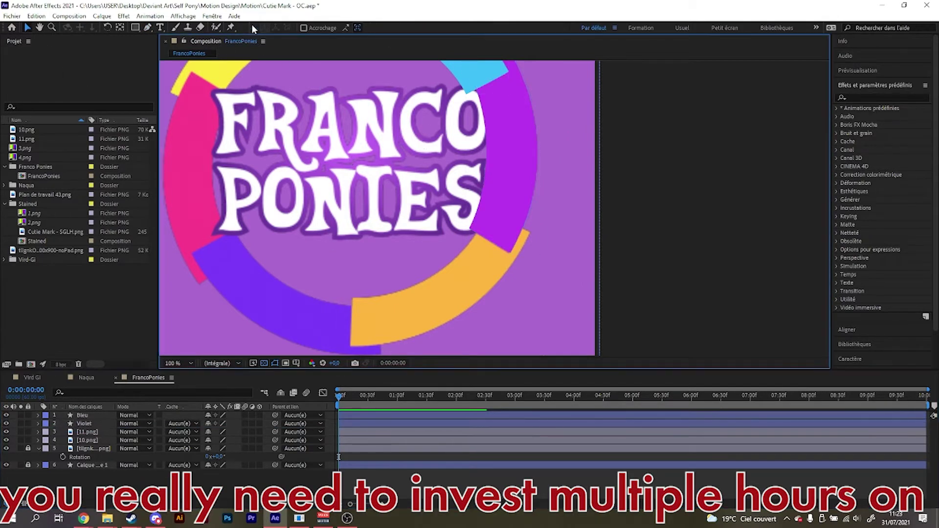
Choose the Pen tool and set its shape fill to the orange sampled from the ring's orange band.
{"action": "left_click", "coordinate": [147, 27]}
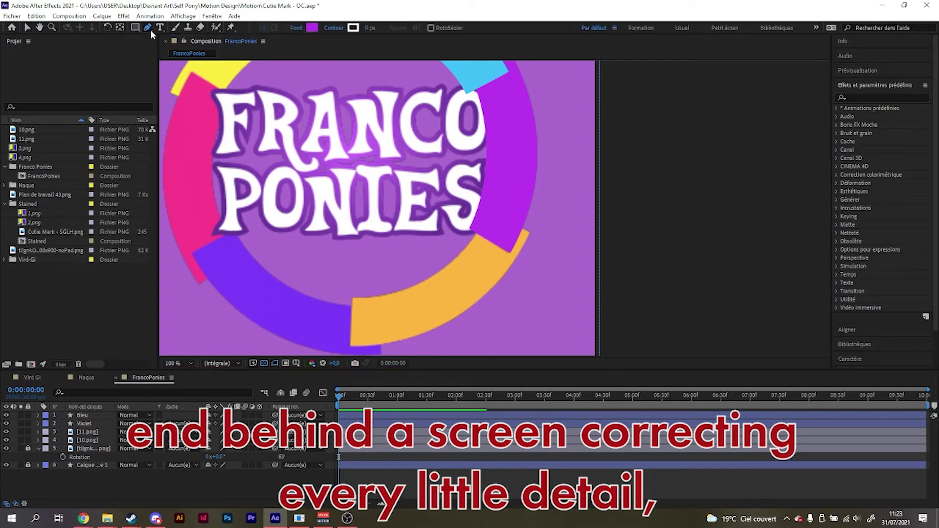
{"action": "left_click", "coordinate": [316, 27]}
{"action": "left_click", "coordinate": [504, 244]}
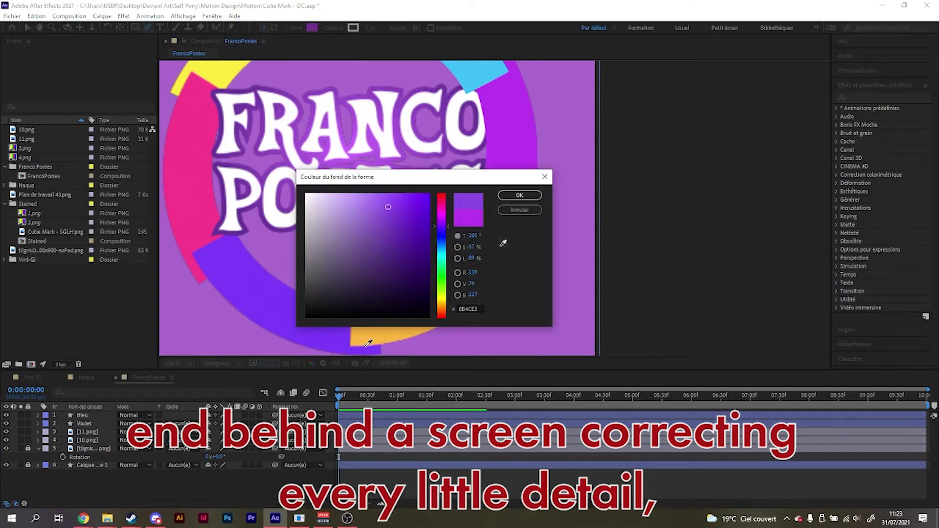
{"action": "left_click", "coordinate": [370, 338]}
{"action": "left_click", "coordinate": [521, 197]}
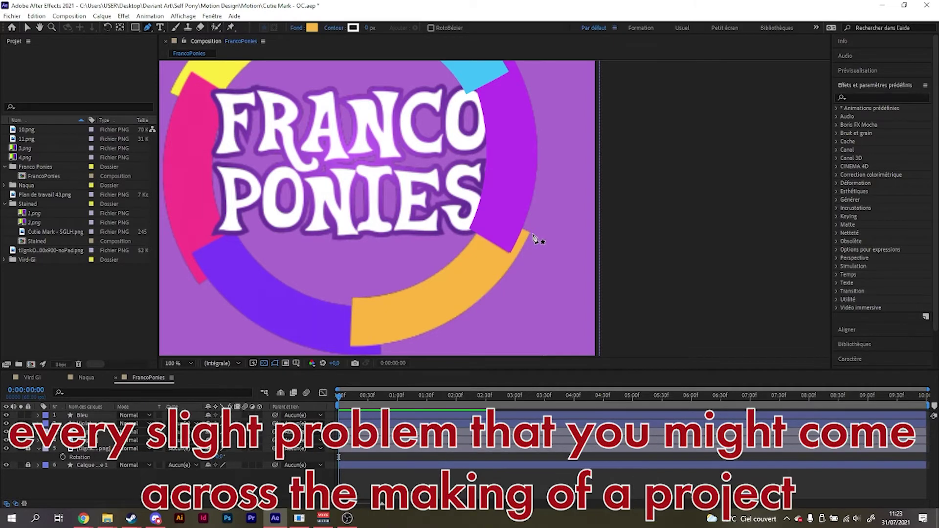
Trace the ring's orange band as a closed curved shape with the Pen tool, extending over the purple band's lower end.
{"action": "left_click", "coordinate": [528, 234]}
{"action": "left_click_drag", "start_coordinate": [351, 347], "coordinate": [219, 312]}
{"action": "scroll", "coordinate": [230, 317], "scroll_direction": "down", "scroll_amount": 2}
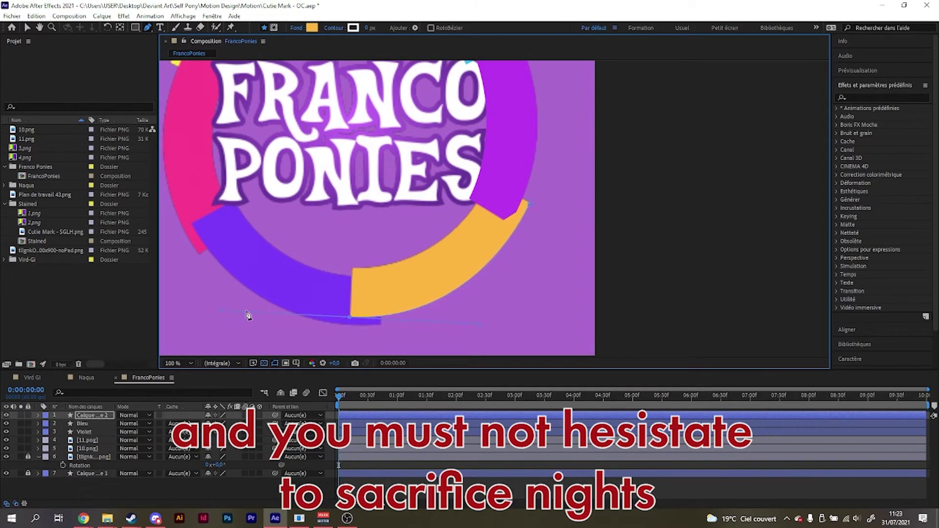
{"action": "left_click_drag", "start_coordinate": [339, 319], "coordinate": [352, 319]}
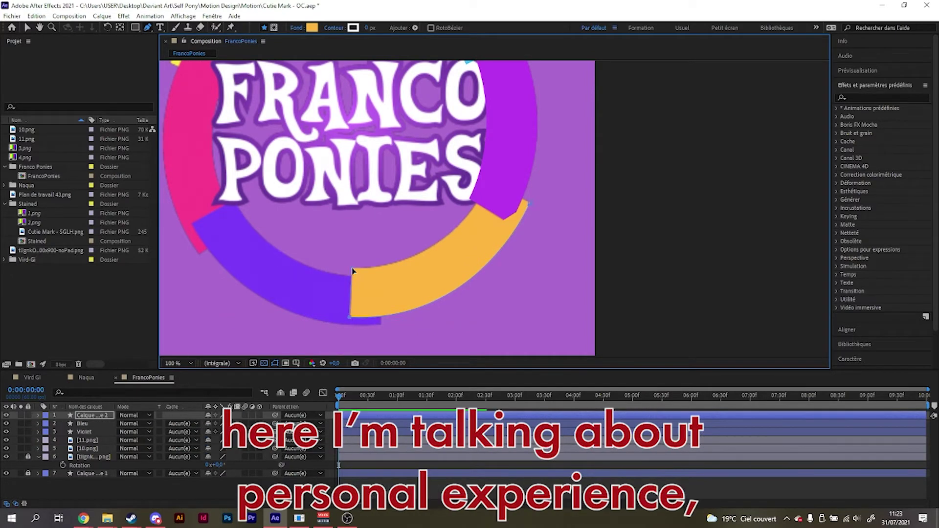
{"action": "left_click_drag", "start_coordinate": [489, 199], "coordinate": [698, 191]}
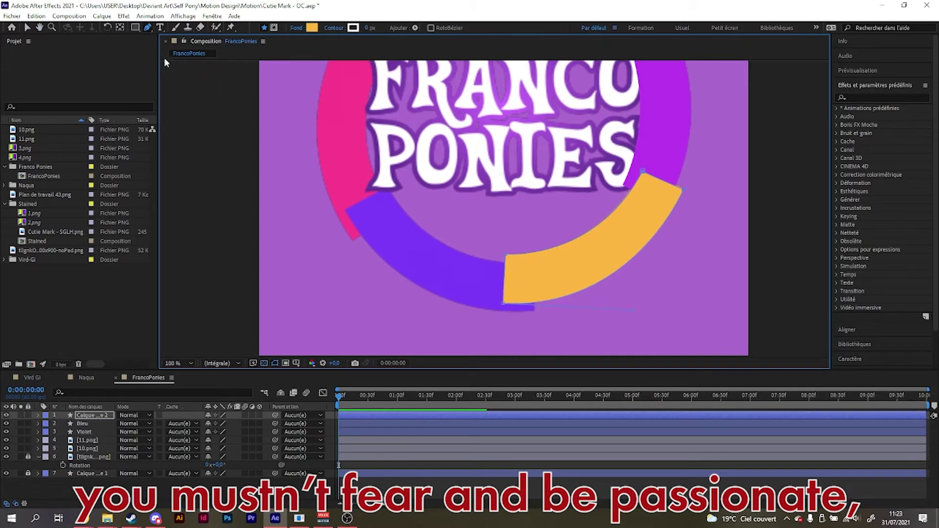
Rename the new orange shape layer as Orange and move it below Violet in the layer stack.
{"action": "left_click", "coordinate": [98, 415]}
{"action": "key", "text": "Return"}
{"action": "type", "text": "Orange"}
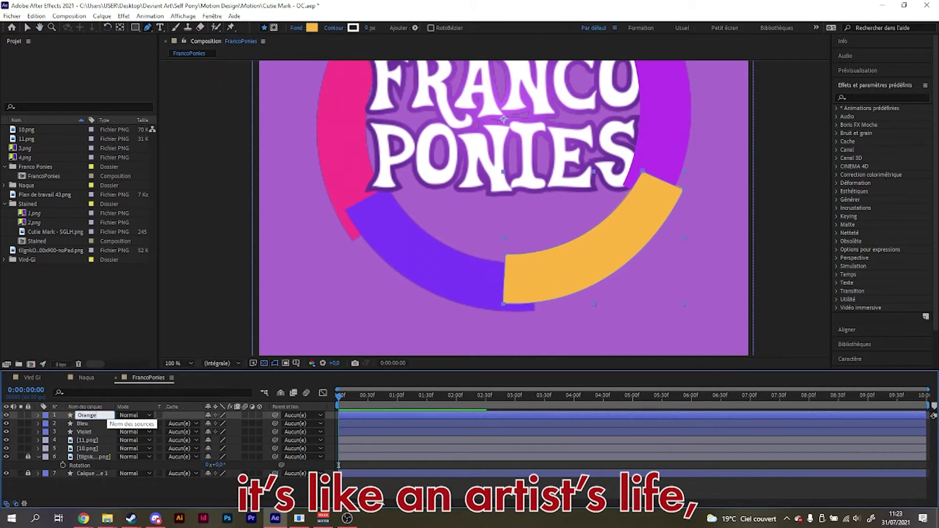
{"action": "key", "text": "Return"}
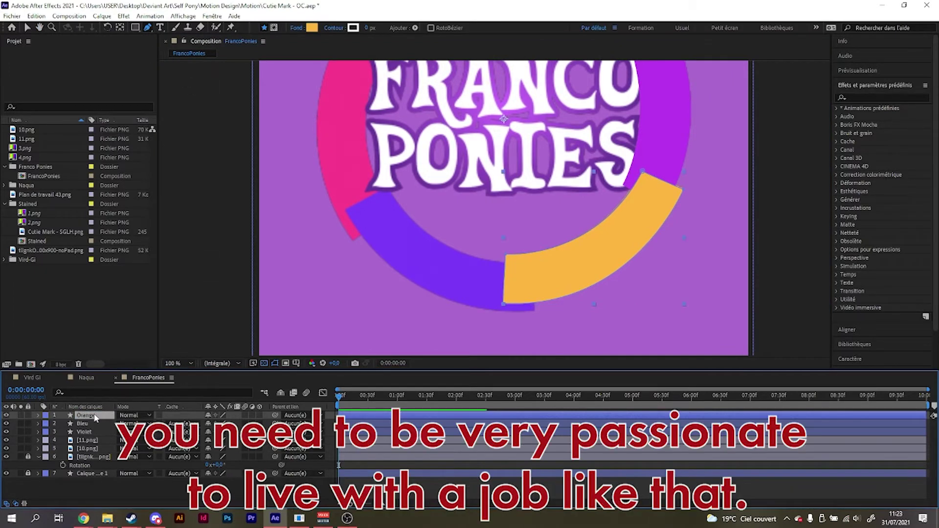
{"action": "left_click_drag", "start_coordinate": [92, 421], "coordinate": [96, 437]}
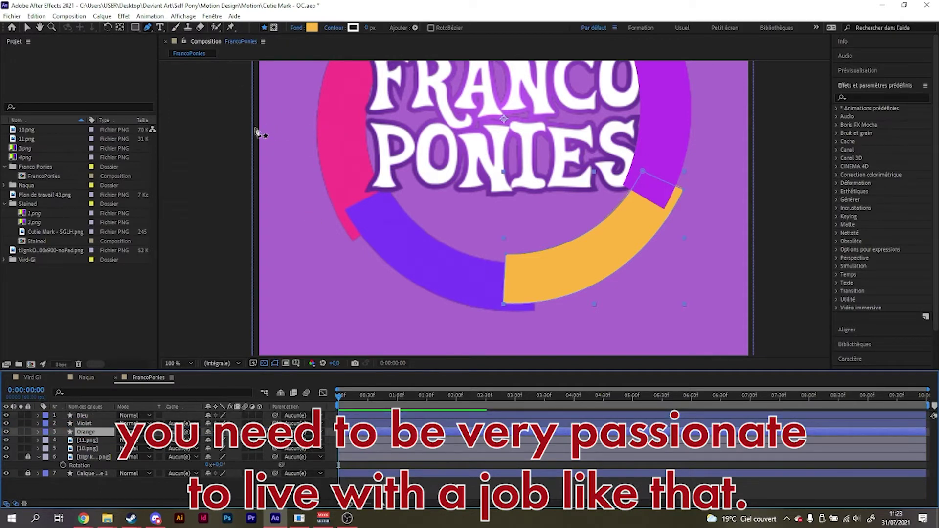
With no layer selected, set the Pen tool's shape fill to the blue-violet sampled from the ring's lower band.
{"action": "key", "text": "v"}
{"action": "left_click", "coordinate": [414, 249]}
{"action": "left_click", "coordinate": [149, 28]}
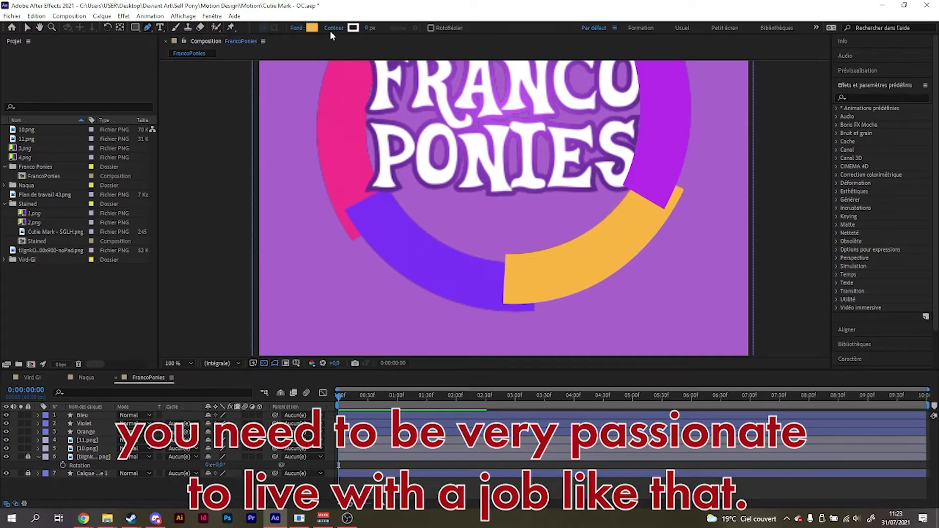
{"action": "left_click", "coordinate": [312, 27]}
{"action": "left_click_drag", "start_coordinate": [400, 177], "coordinate": [633, 115]}
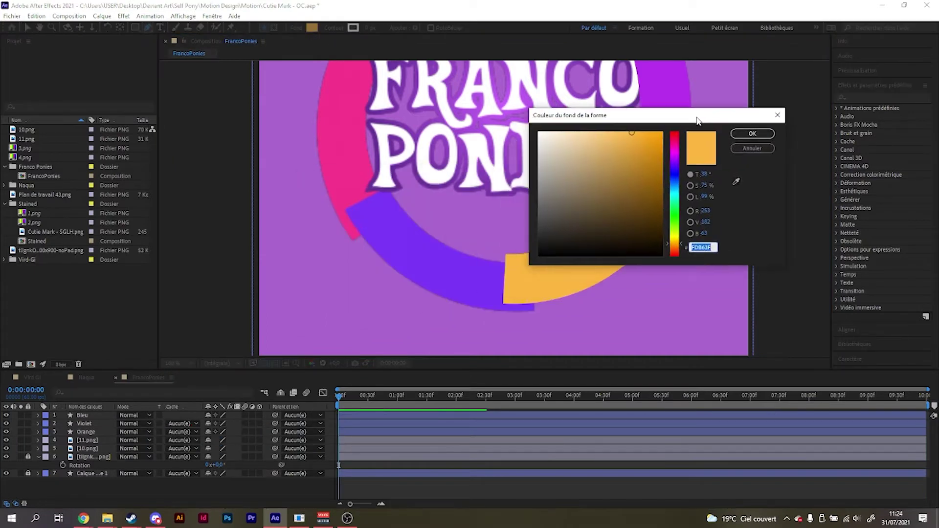
{"action": "left_click", "coordinate": [736, 181]}
{"action": "left_click", "coordinate": [423, 247]}
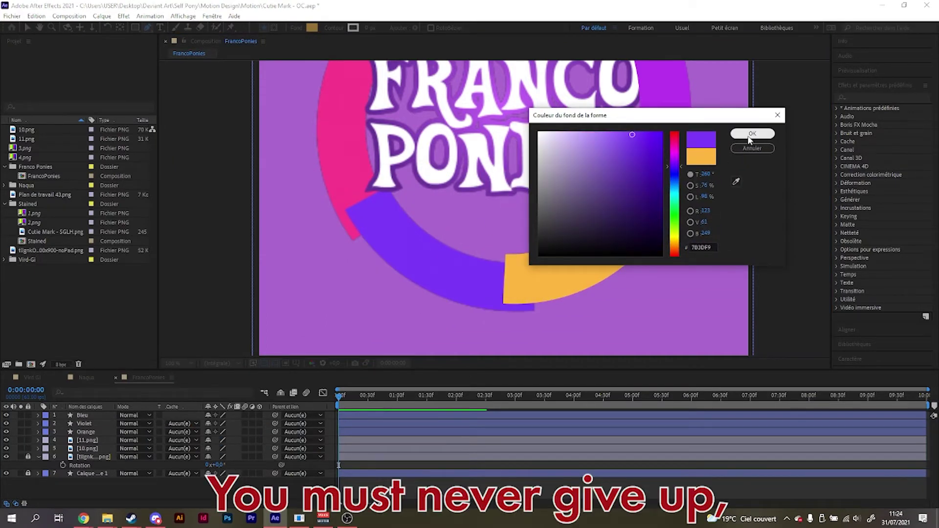
{"action": "left_click", "coordinate": [752, 133]}
Trace the ring's blue-violet lower band as a closed curved shape with the Pen tool, extending its end over the orange band, and refine the inner corner.
{"action": "left_click", "coordinate": [345, 210]}
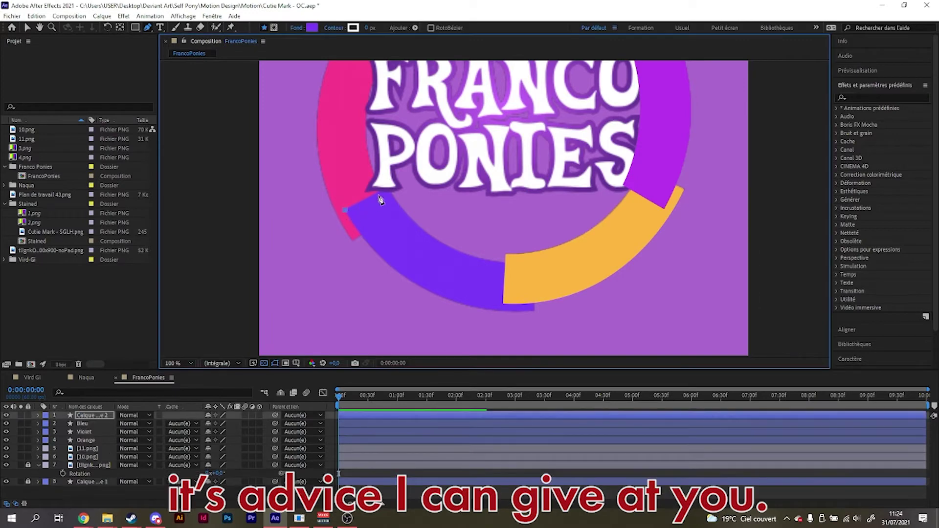
{"action": "left_click", "coordinate": [390, 188]}
{"action": "left_click", "coordinate": [506, 257]}
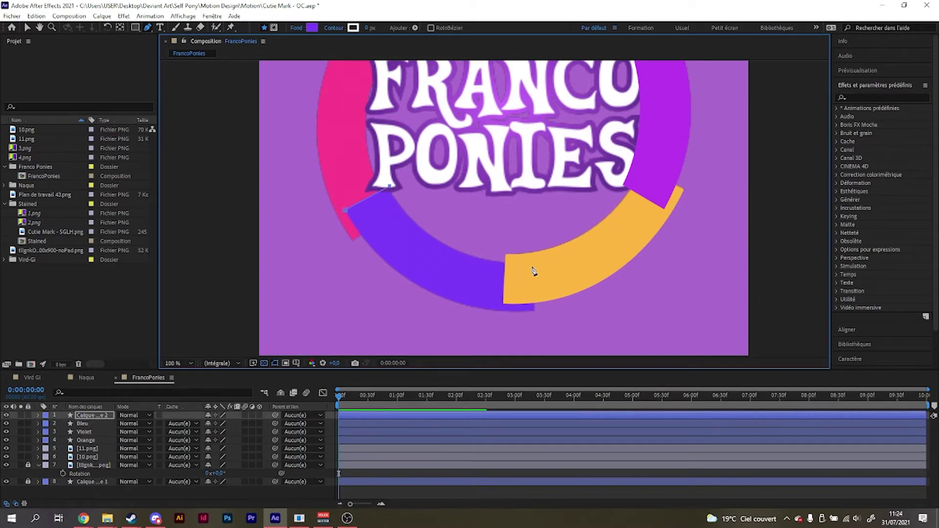
{"action": "left_click_drag", "start_coordinate": [534, 265], "coordinate": [638, 256]}
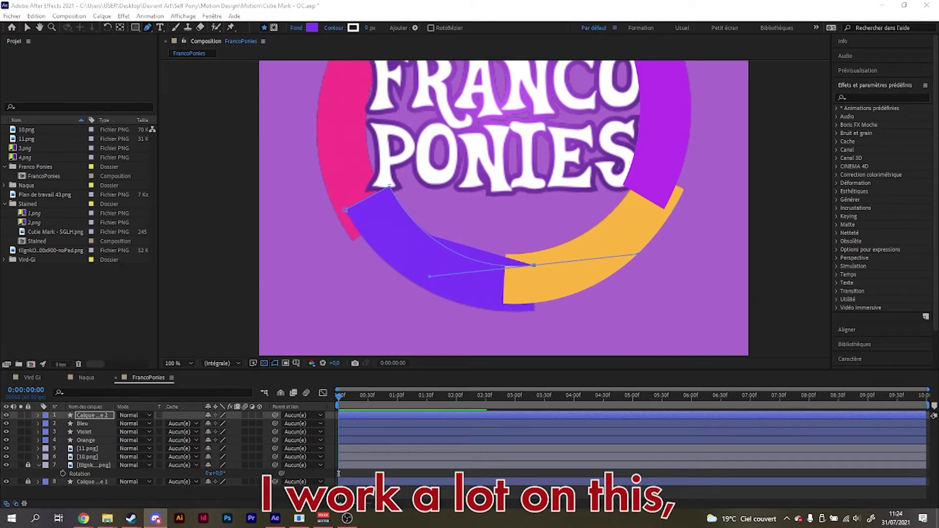
{"action": "left_click", "coordinate": [657, 157]}
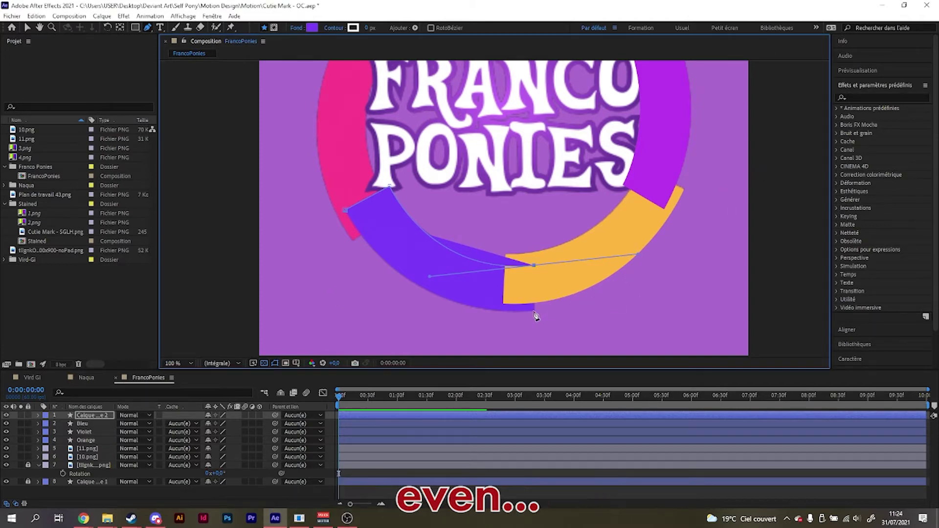
{"action": "left_click_drag", "start_coordinate": [639, 257], "coordinate": [539, 266]}
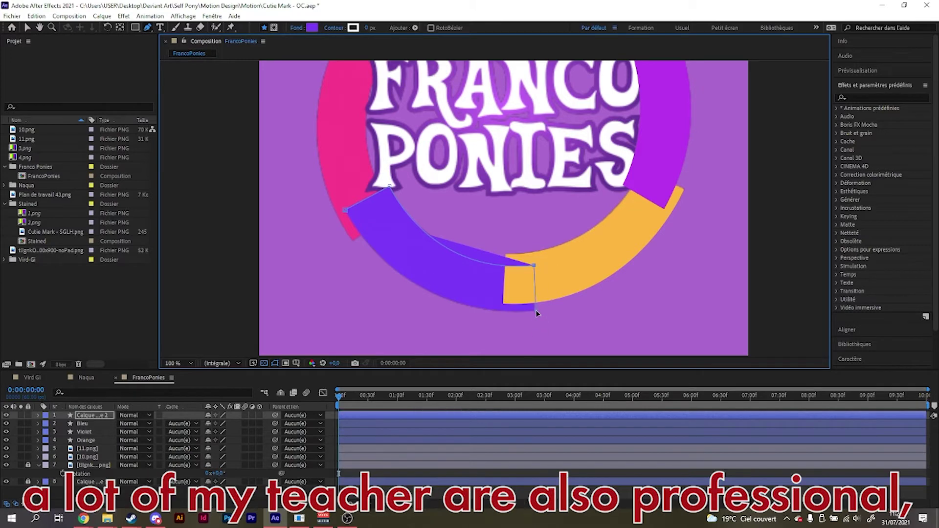
{"action": "left_click", "coordinate": [348, 216]}
{"action": "mouse_move", "coordinate": [347, 216]}
{"action": "left_mouse_down"}
{"action": "mouse_move", "coordinate": [274, 139]}
{"action": "mouse_move", "coordinate": [295, 113]}
{"action": "mouse_move", "coordinate": [296, 95]}
{"action": "mouse_move", "coordinate": [279, 98]}
{"action": "left_mouse_up"}
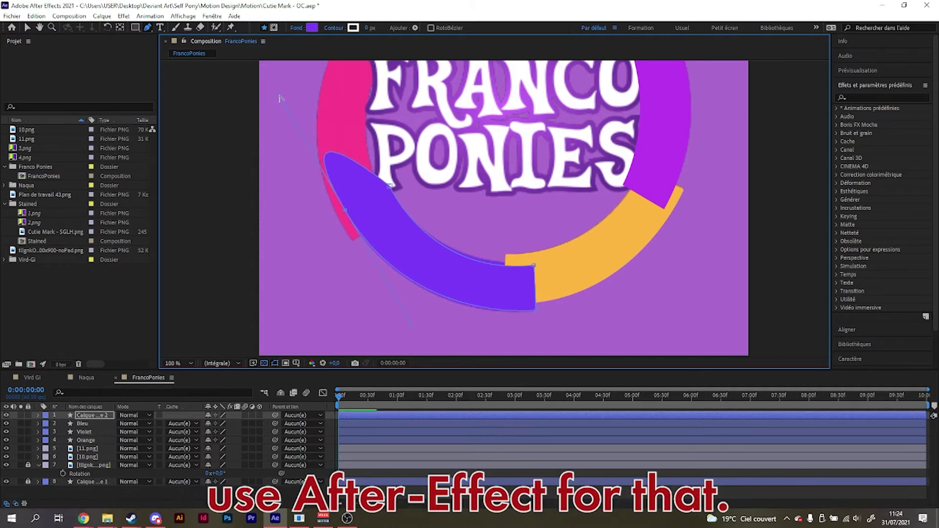
{"action": "left_click", "coordinate": [346, 214], "text": "alt"}
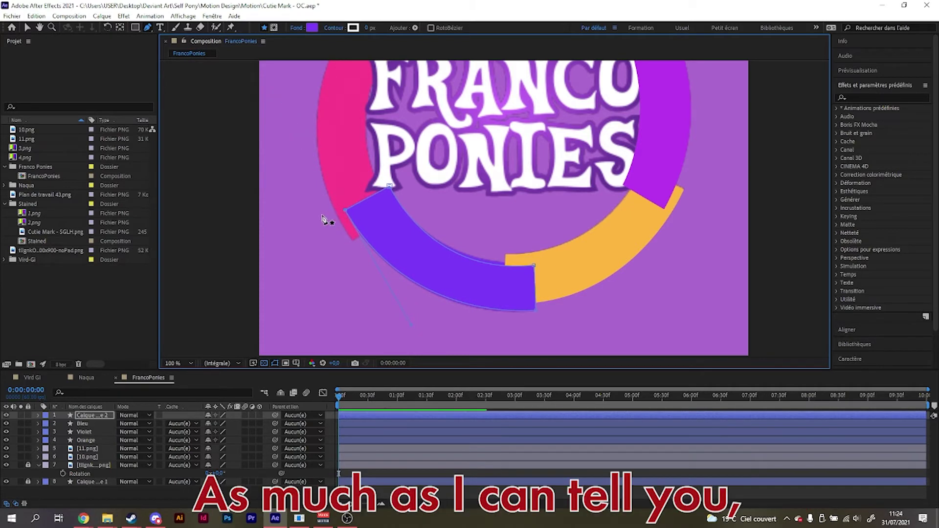
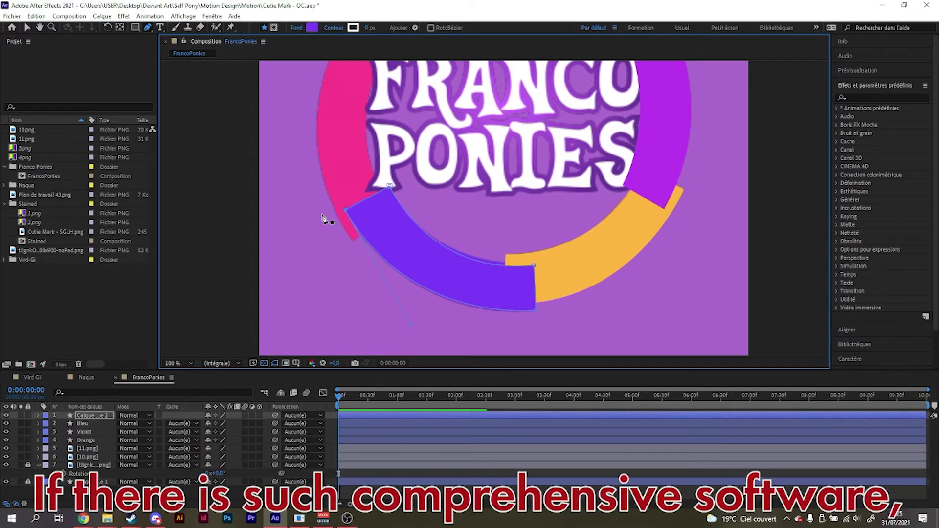
{"action": "left_click", "coordinate": [534, 265]}
{"action": "left_click_drag", "start_coordinate": [535, 265], "coordinate": [535, 262]}
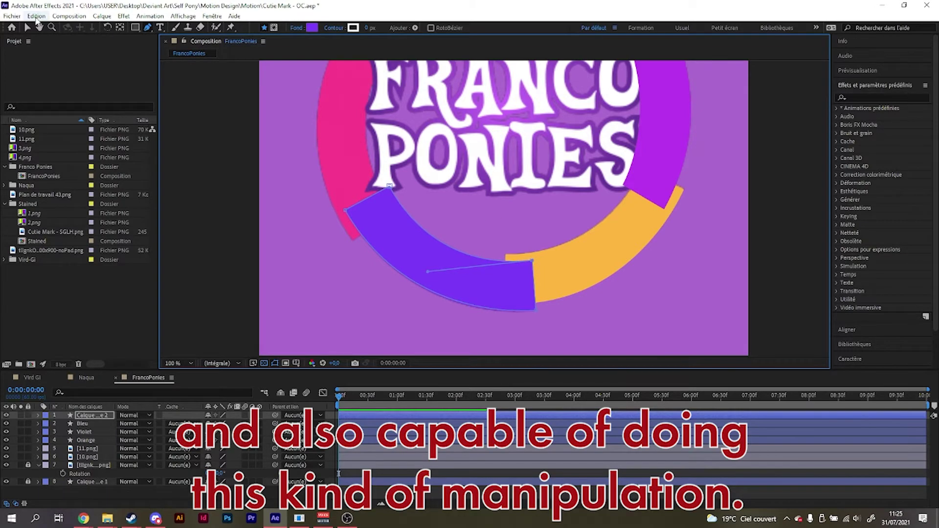
With no layer selected, set the Pen tool's shape fill to the pink sampled from the ring's pink band.
{"action": "left_click", "coordinate": [27, 28]}
{"action": "scroll", "coordinate": [356, 182], "scroll_direction": "up", "scroll_amount": 5}
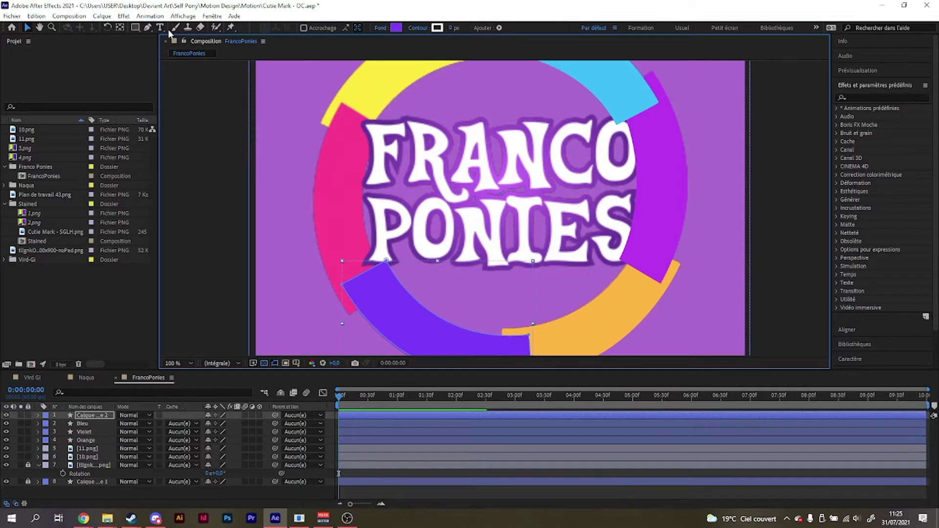
{"action": "left_click", "coordinate": [286, 156]}
{"action": "left_click", "coordinate": [147, 28]}
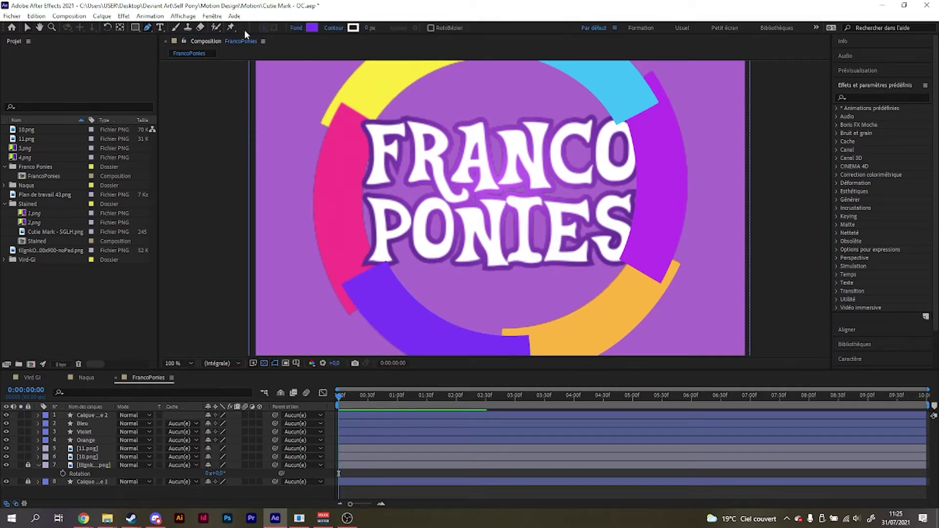
{"action": "left_click", "coordinate": [312, 27]}
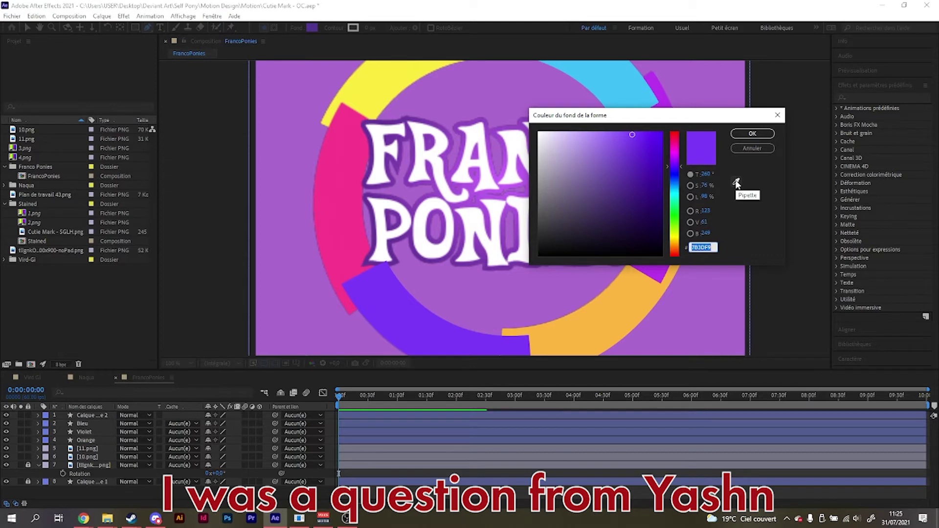
{"action": "left_click", "coordinate": [736, 182]}
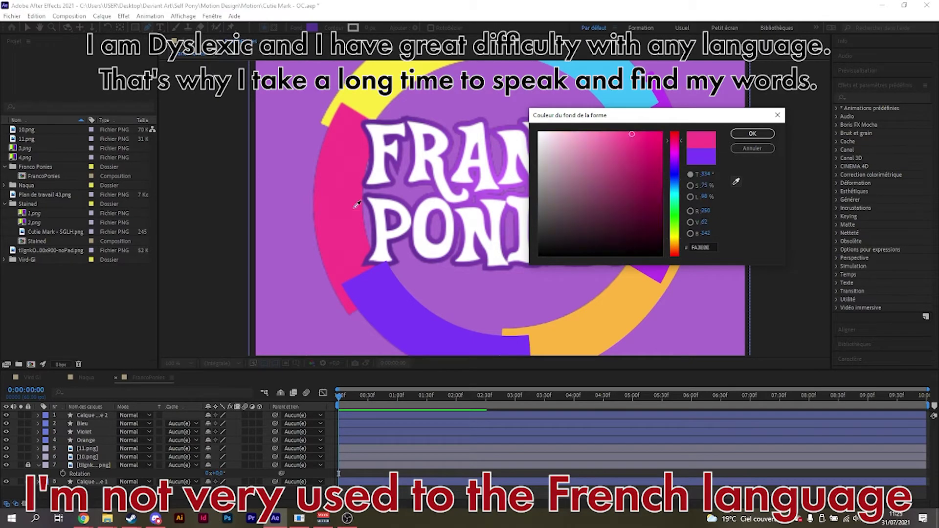
{"action": "left_click", "coordinate": [351, 231]}
{"action": "left_click", "coordinate": [752, 134]}
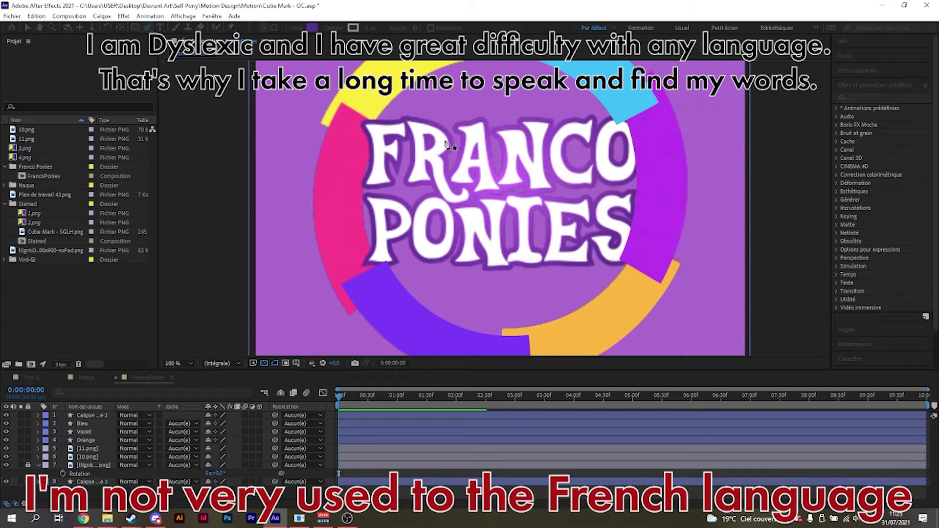
Trace the ring's pink band as a closed curved shape with the Pen tool, extending over the blue-violet band's upper end.
{"action": "left_click", "coordinate": [342, 104]}
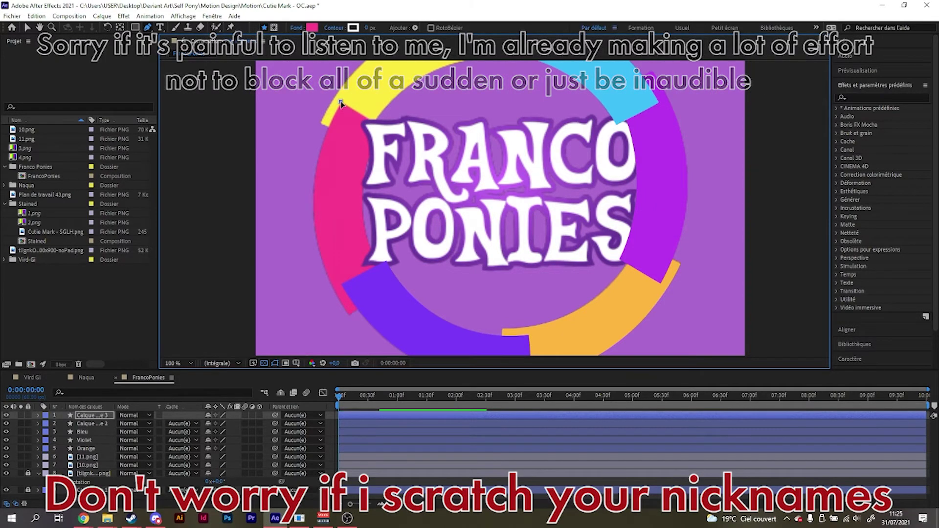
{"action": "left_click", "coordinate": [381, 127]}
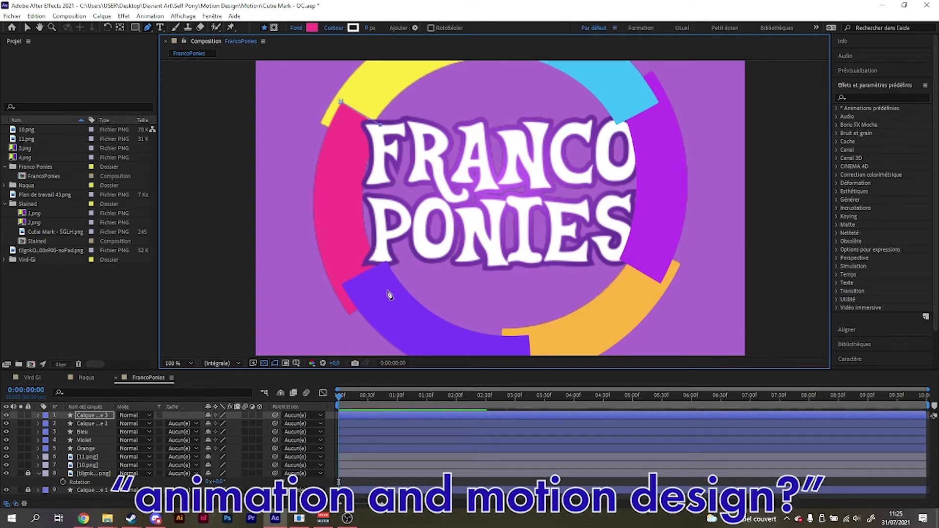
{"action": "left_click_drag", "start_coordinate": [386, 290], "coordinate": [443, 342]}
{"action": "scroll", "coordinate": [440, 340], "scroll_direction": "down", "scroll_amount": 1}
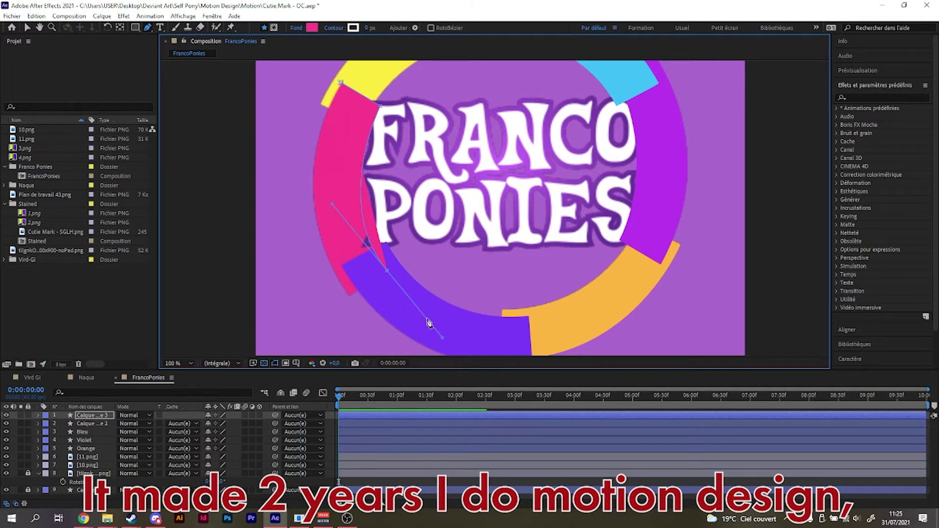
{"action": "left_click_drag", "start_coordinate": [443, 341], "coordinate": [350, 301]}
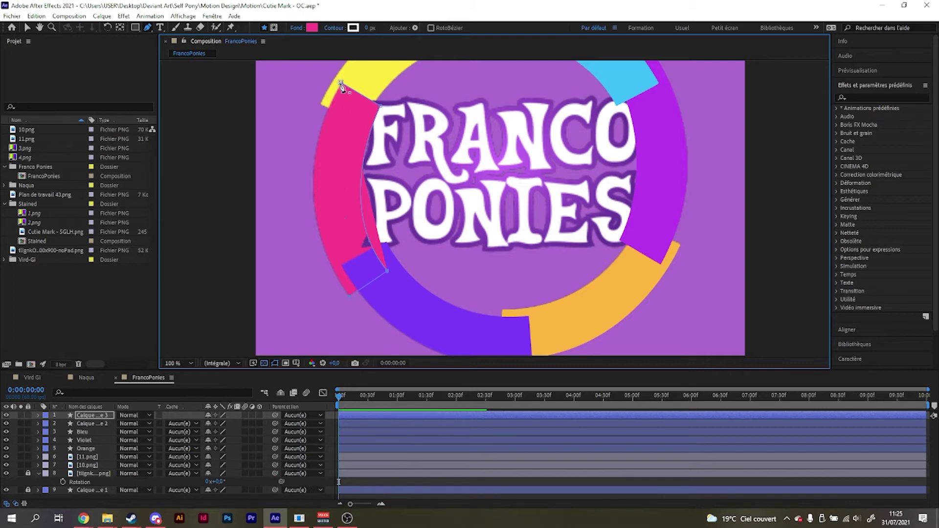
{"action": "left_click_drag", "start_coordinate": [341, 82], "coordinate": [341, 154]}
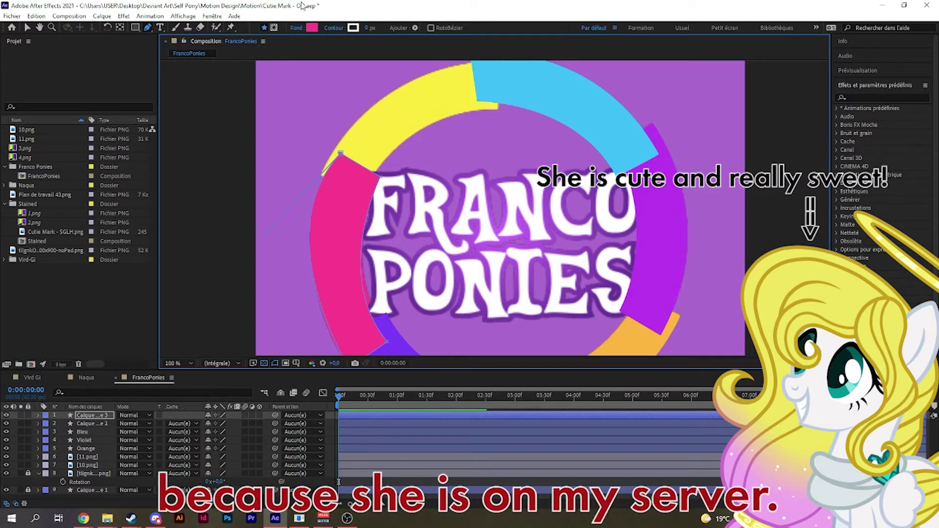
Rename the blue-violet shape layer as Blue foncé and move it below Orange in the layer stack.
{"action": "left_click", "coordinate": [102, 425]}
{"action": "scroll", "coordinate": [409, 246], "scroll_direction": "down", "scroll_amount": 6}
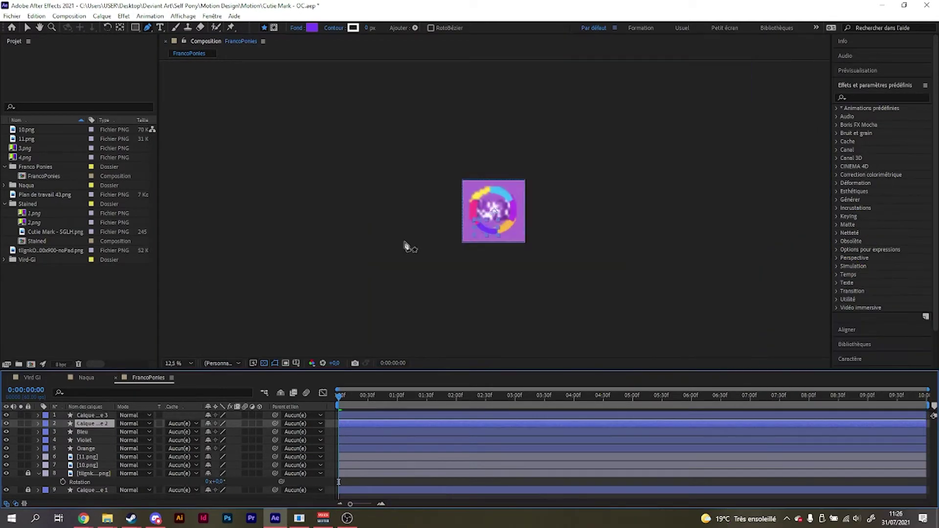
{"action": "scroll", "coordinate": [415, 220], "scroll_direction": "up", "scroll_amount": 6}
{"action": "left_click", "coordinate": [27, 28]}
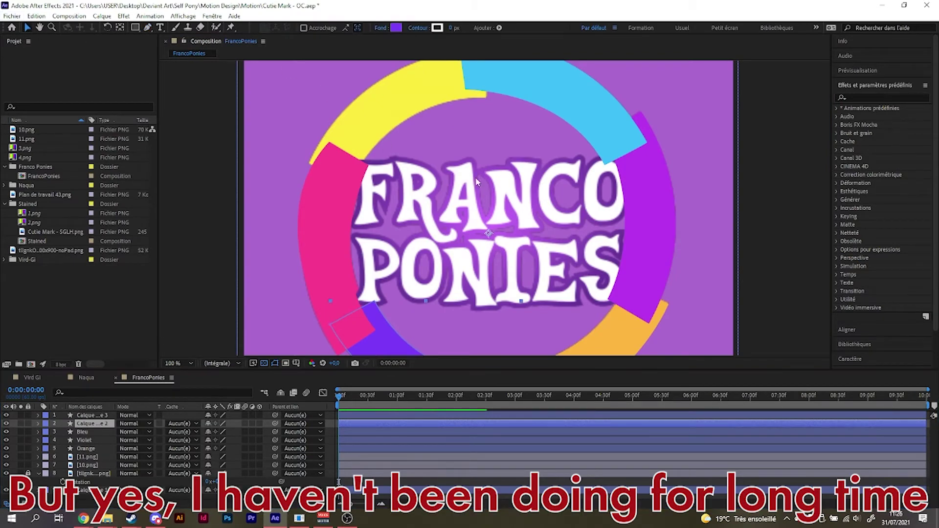
{"action": "left_click", "coordinate": [513, 245]}
{"action": "scroll", "coordinate": [513, 245], "scroll_direction": "down", "scroll_amount": 2}
{"action": "left_click_drag", "start_coordinate": [513, 244], "coordinate": [496, 210]}
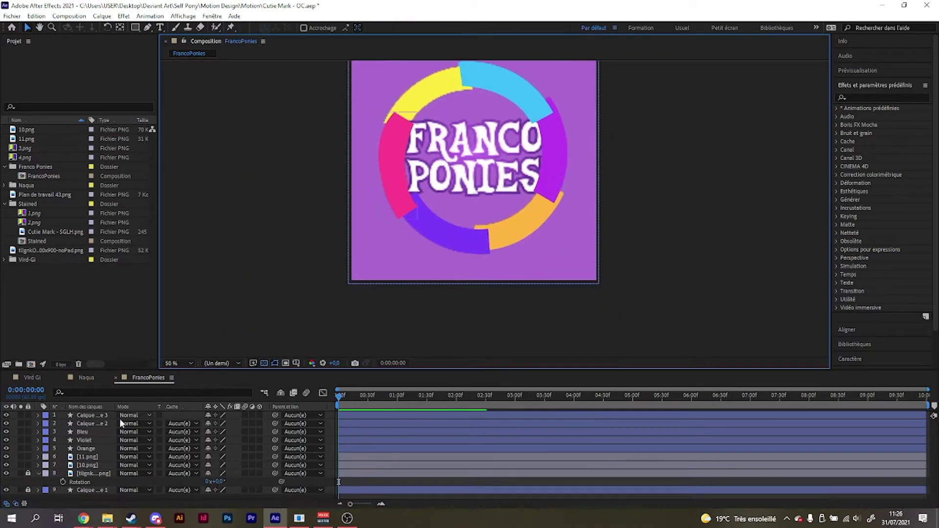
{"action": "left_click", "coordinate": [98, 424]}
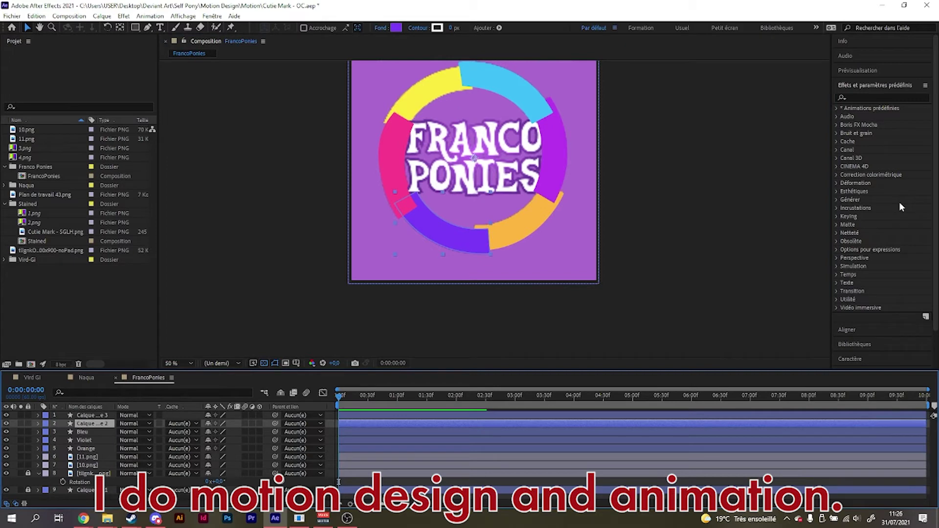
{"action": "key", "text": "Return"}
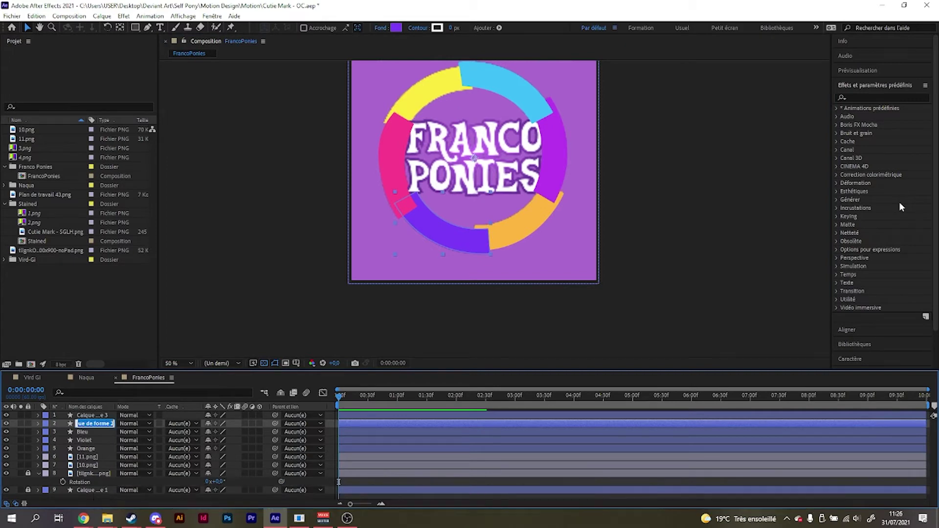
{"action": "type", "text": "B"}
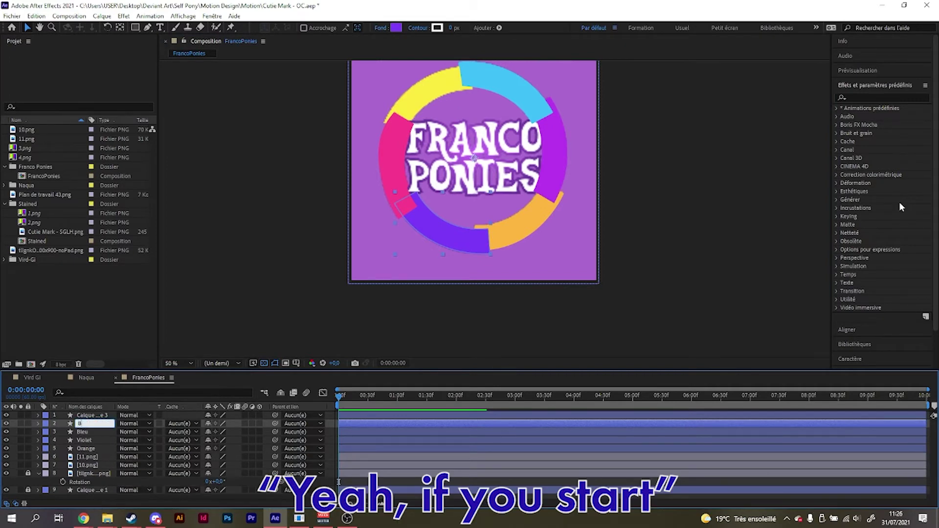
{"action": "type", "text": "lue foncé"}
{"action": "key", "text": "Return"}
{"action": "left_click_drag", "start_coordinate": [92, 424], "coordinate": [93, 449]}
Rename the new pink shape layer as Rose.
{"action": "left_click", "coordinate": [94, 416]}
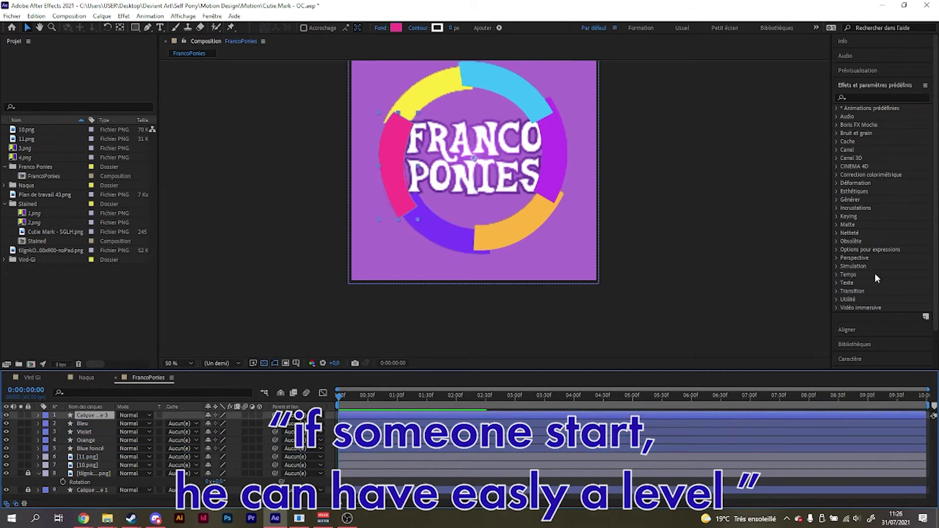
{"action": "key", "text": "Return"}
{"action": "type", "text": "Rose"}
{"action": "key", "text": "Return"}
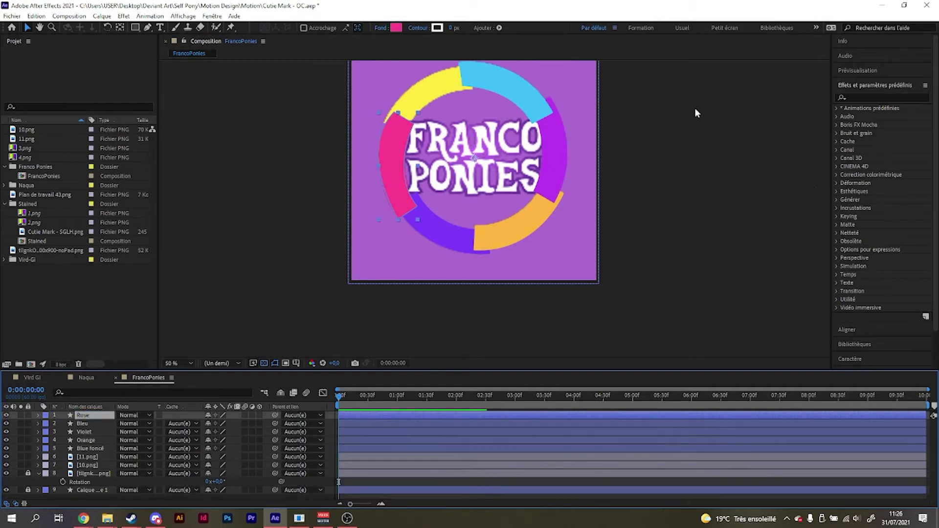
Refine the Rose shape's path with the Pen tool, adjusting its lower inner corner and the outer curve's handle to match the ring.
{"action": "scroll", "coordinate": [414, 193], "scroll_direction": "up", "scroll_amount": 2}
{"action": "scroll", "coordinate": [414, 193], "scroll_direction": "down", "scroll_amount": 2}
{"action": "scroll", "coordinate": [421, 186], "scroll_direction": "up", "scroll_amount": 2}
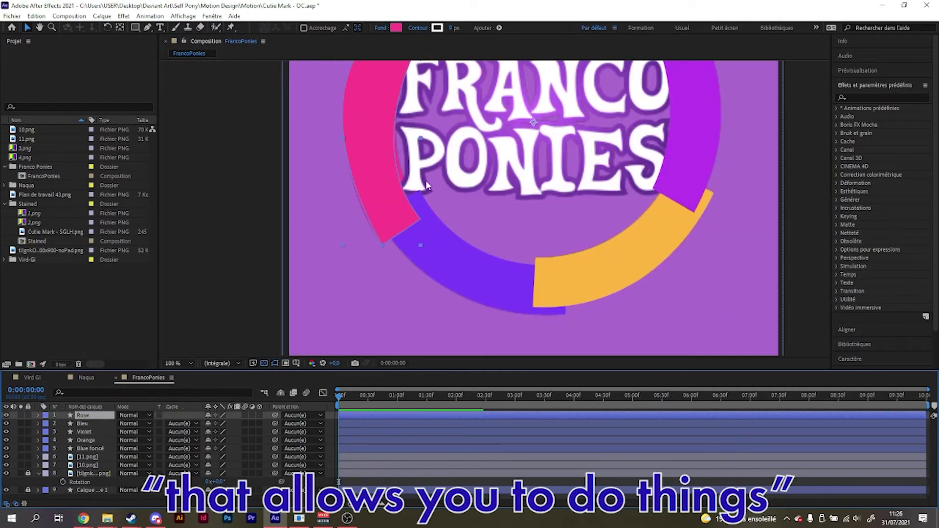
{"action": "scroll", "coordinate": [426, 185], "scroll_direction": "up", "scroll_amount": 3}
{"action": "left_click", "coordinate": [148, 28]}
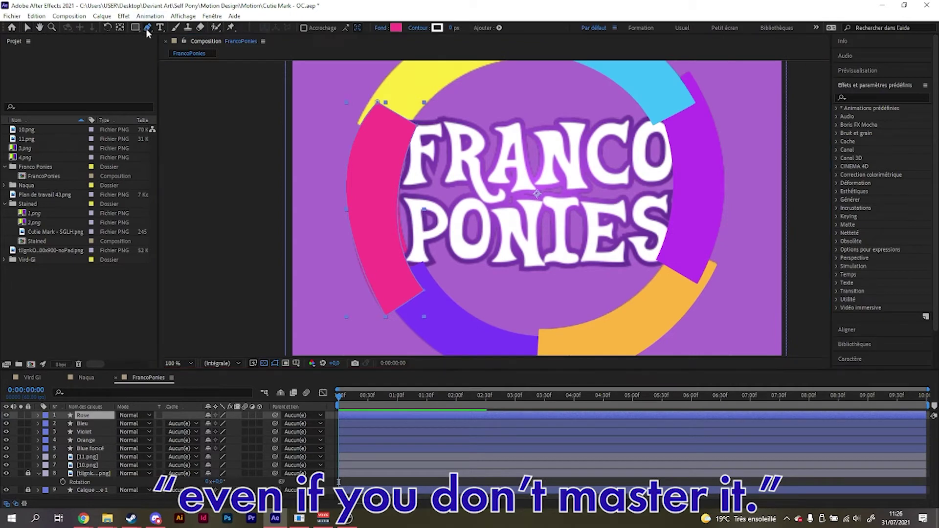
{"action": "left_click", "coordinate": [429, 289]}
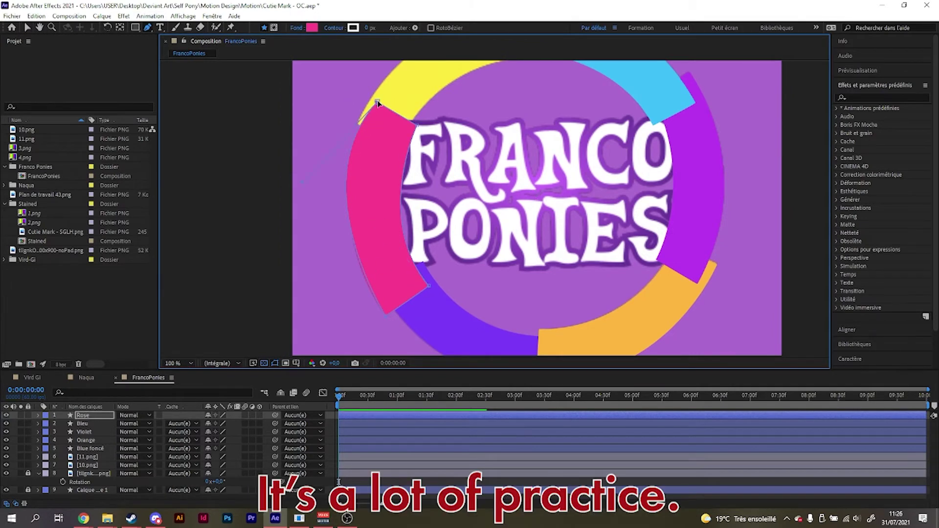
{"action": "left_click", "coordinate": [304, 207]}
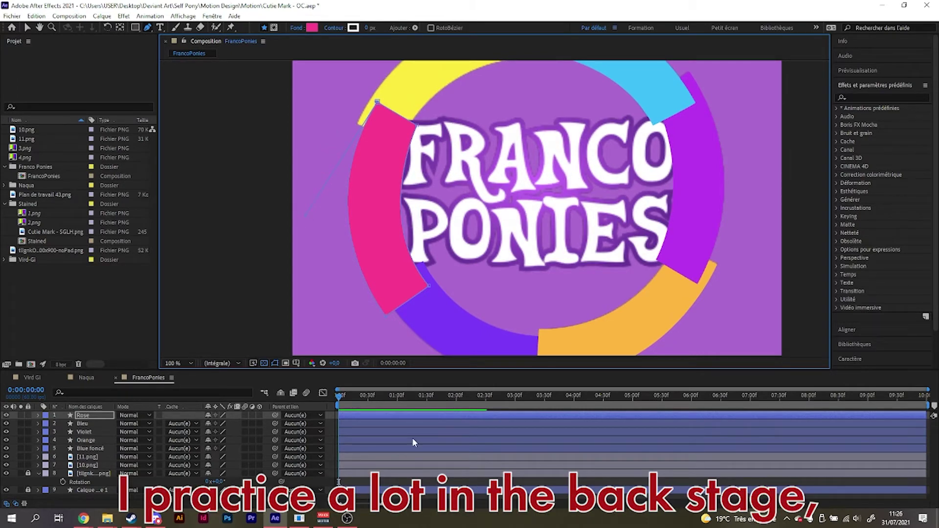
Move the Rose layer below Blue foncé in the layer stack.
{"action": "left_click", "coordinate": [101, 419]}
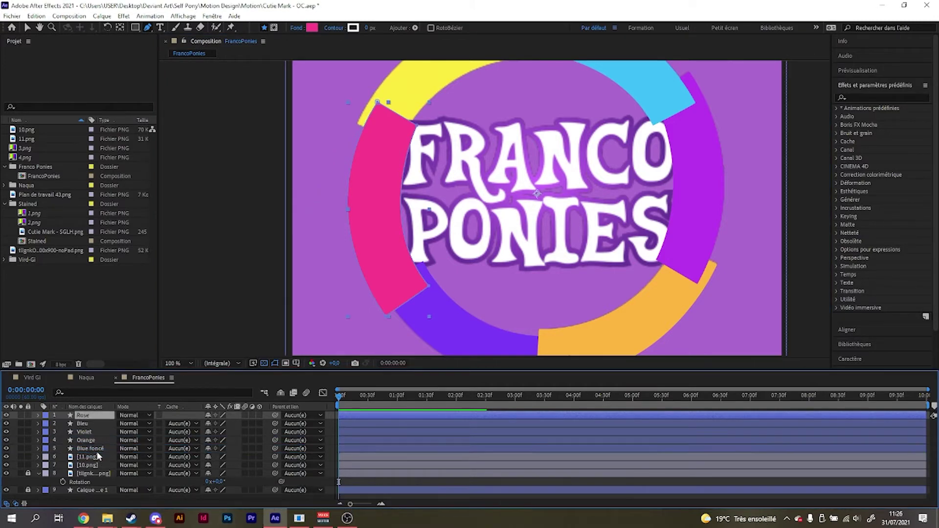
{"action": "left_click_drag", "start_coordinate": [98, 457], "coordinate": [98, 457]}
{"action": "scroll", "coordinate": [384, 245], "scroll_direction": "down", "scroll_amount": 3}
{"action": "scroll", "coordinate": [384, 245], "scroll_direction": "up", "scroll_amount": 2}
{"action": "scroll", "coordinate": [477, 217], "scroll_direction": "down", "scroll_amount": 1}
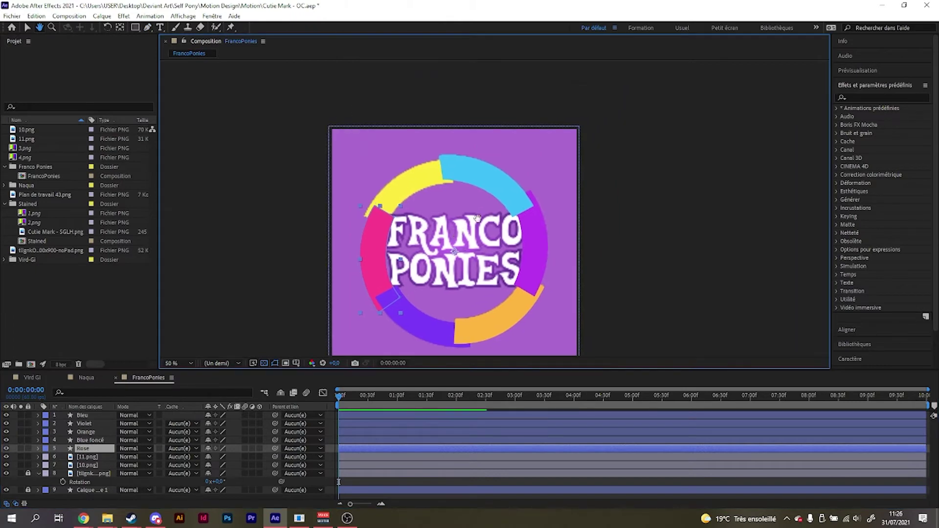
Choose the Pen tool for tracing the ring's yellow band.
{"action": "key", "text": "g"}
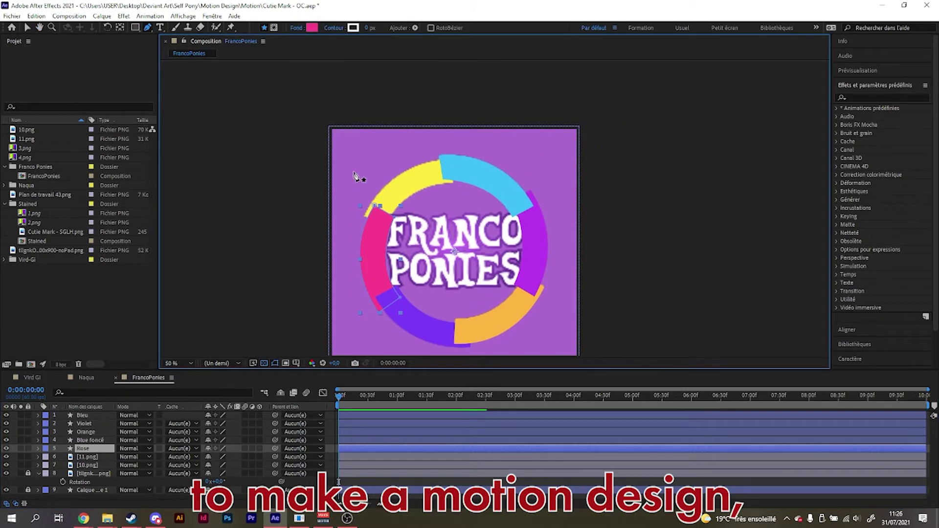
{"action": "scroll", "coordinate": [434, 215], "scroll_direction": "up", "scroll_amount": 2}
{"action": "left_click_drag", "start_coordinate": [380, 151], "coordinate": [458, 185]}
{"action": "key", "text": "g"}
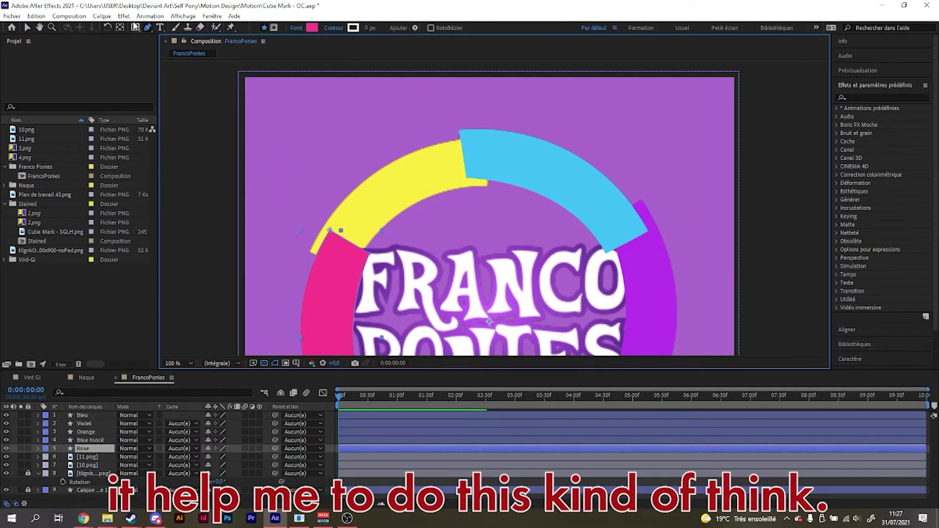
Set the shape fill colour to yellow FCEA3F by sampling the yellow segment of the ring logo.
{"action": "left_click", "coordinate": [316, 105]}
{"action": "key", "text": "v"}
{"action": "key", "text": "g"}
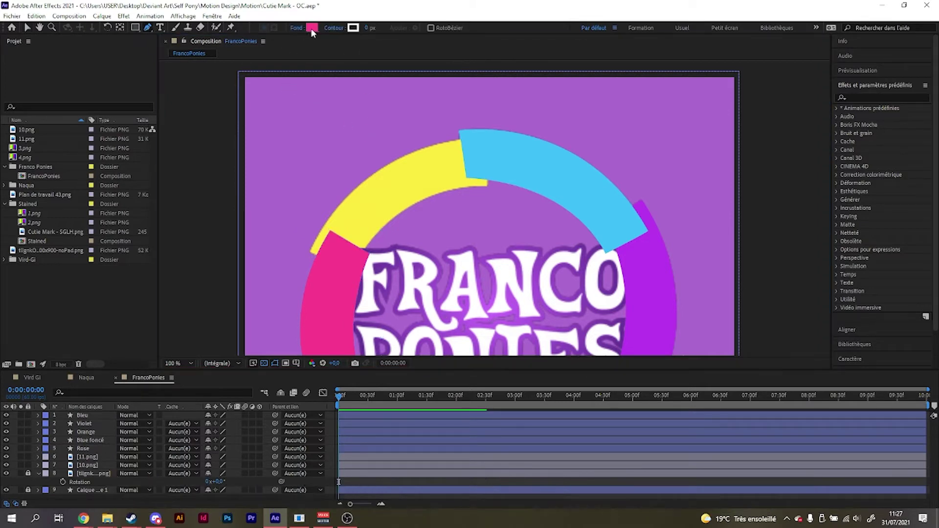
{"action": "left_click", "coordinate": [311, 28]}
{"action": "left_click", "coordinate": [736, 181]}
{"action": "left_click", "coordinate": [427, 182]}
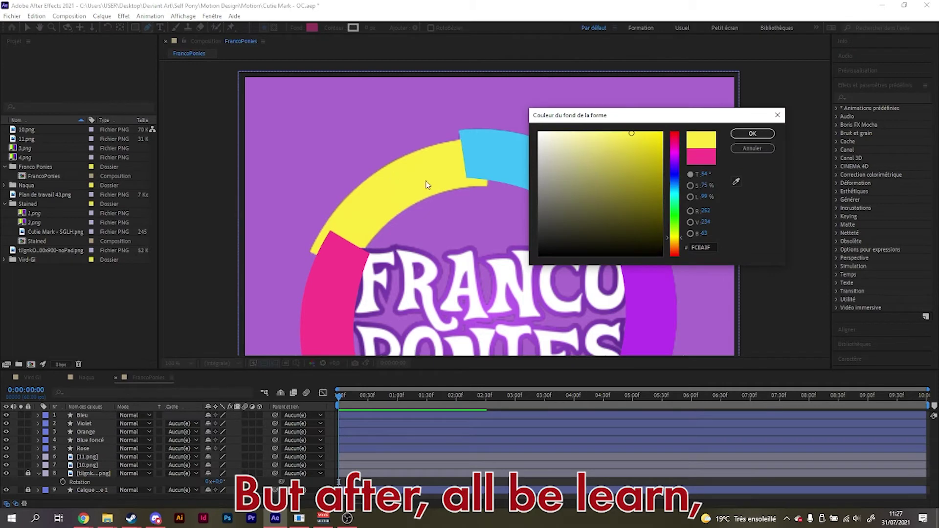
{"action": "left_click", "coordinate": [754, 137]}
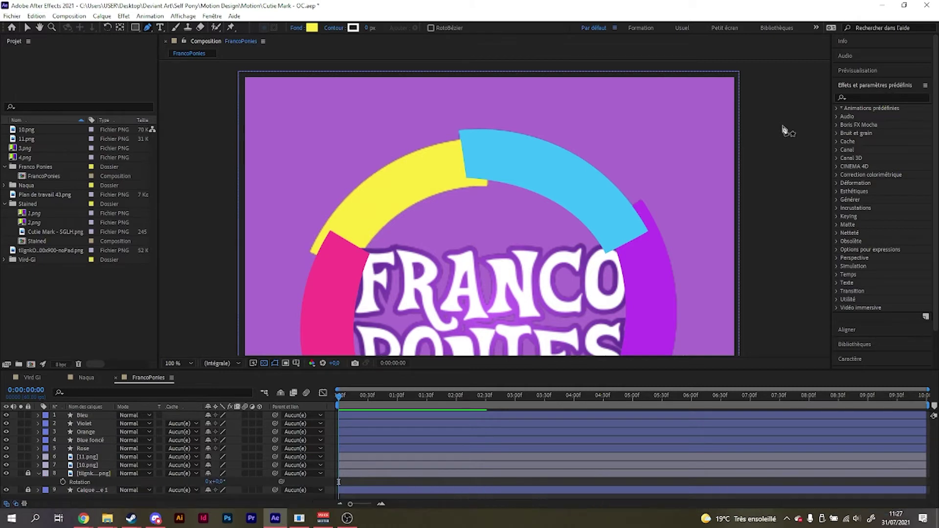
Hide the Bleu layer and trace the yellow ring segment with the Pen tool as a closed curved shape.
{"action": "left_click", "coordinate": [6, 415]}
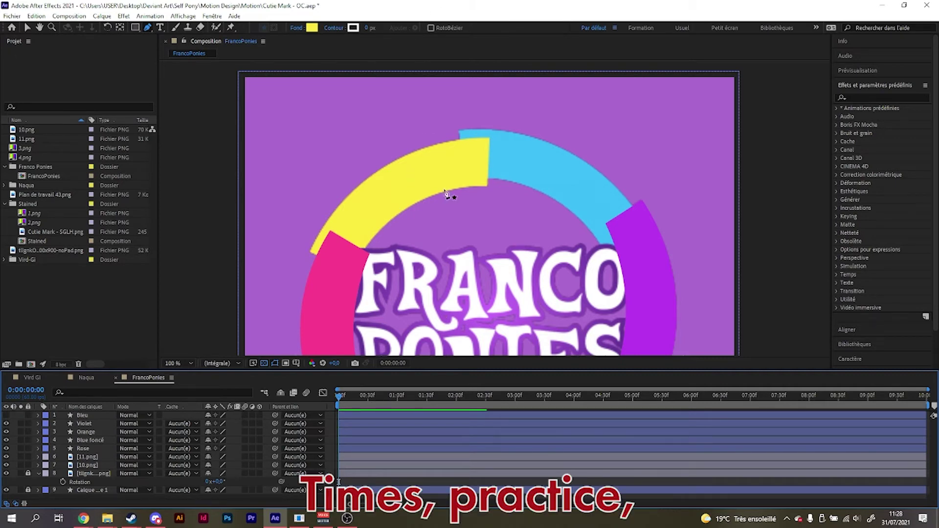
{"action": "left_click", "coordinate": [313, 253]}
{"action": "left_click_drag", "start_coordinate": [491, 139], "coordinate": [632, 144]}
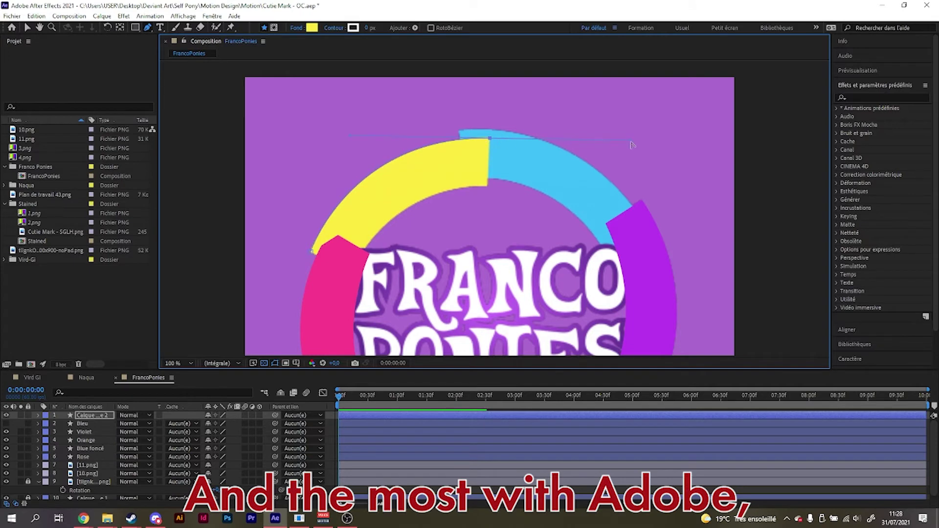
{"action": "left_click", "coordinate": [490, 139]}
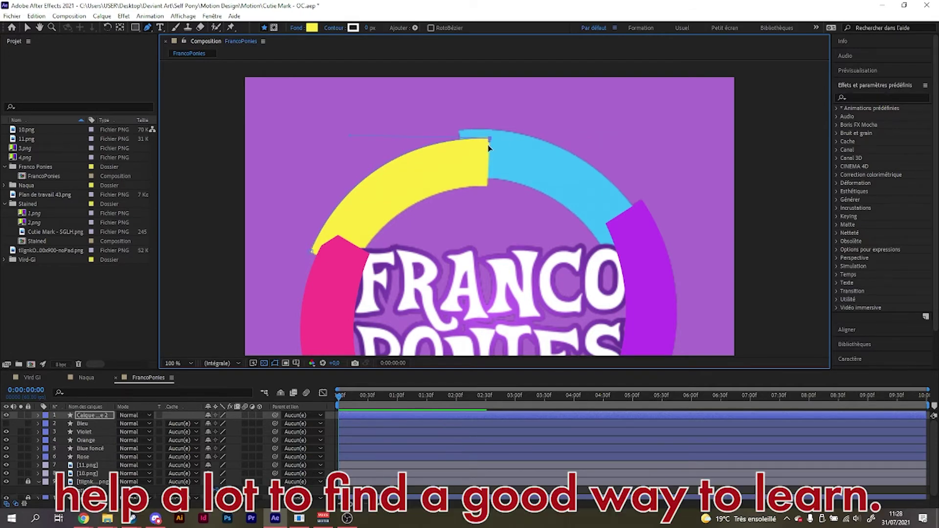
{"action": "left_click", "coordinate": [489, 188]}
{"action": "left_click_drag", "start_coordinate": [360, 264], "coordinate": [360, 221]}
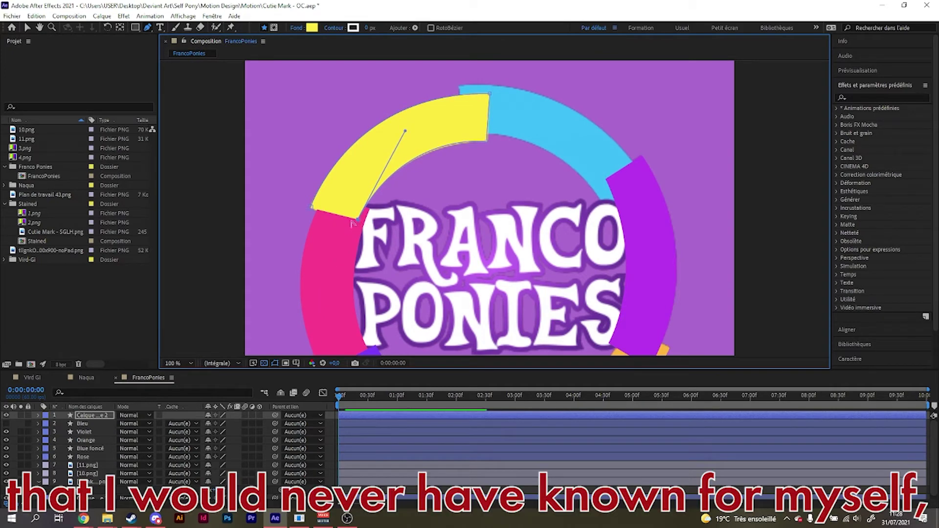
{"action": "left_click", "coordinate": [313, 210]}
Rename the new yellow shape layer as Jaune.
{"action": "left_click", "coordinate": [91, 415]}
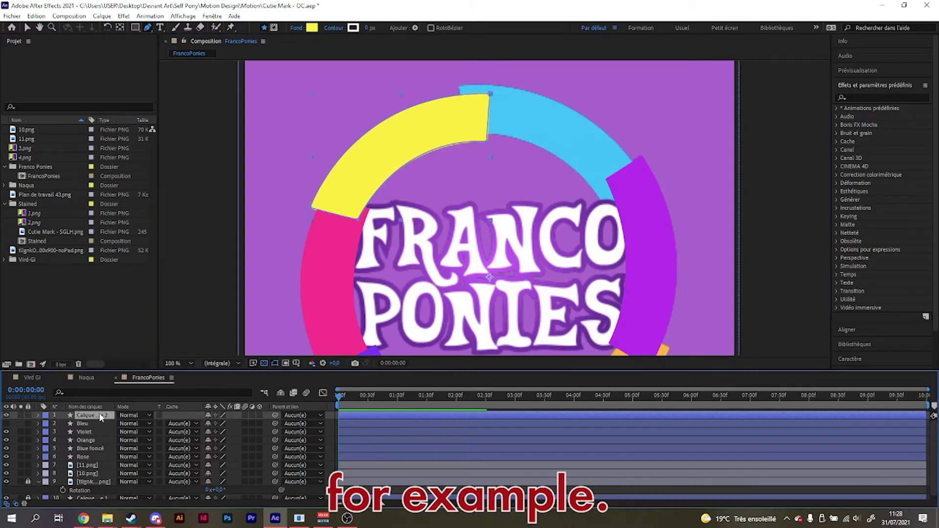
{"action": "key", "text": "Return"}
{"action": "type", "text": "Jaune"}
{"action": "key", "text": "Return"}
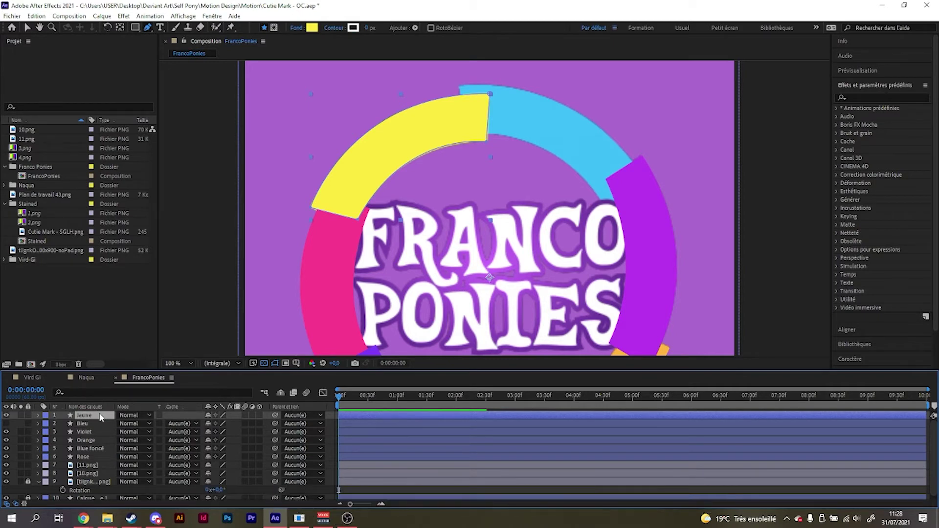
Duplicate the Jaune layer and move the copy directly below the Rose layer.
{"action": "key", "text": "ctrl+d"}
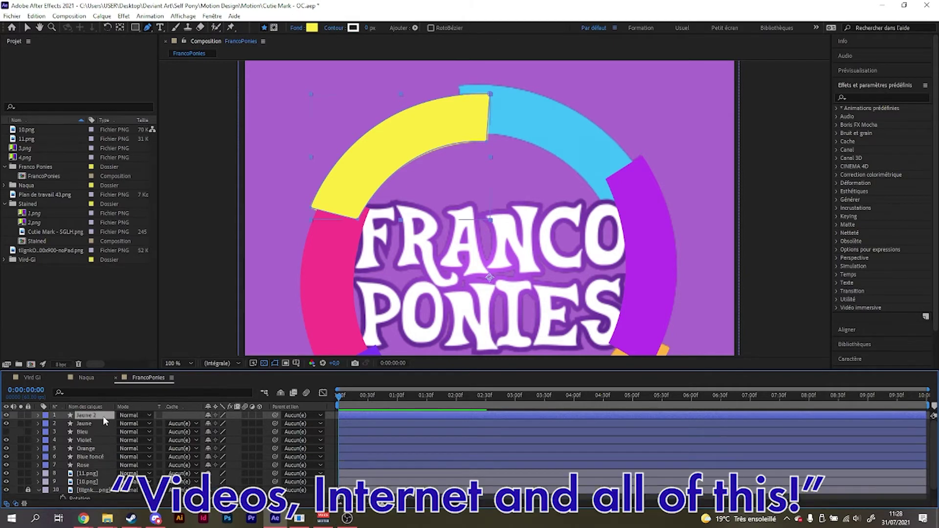
{"action": "left_click_drag", "start_coordinate": [103, 416], "coordinate": [101, 468]}
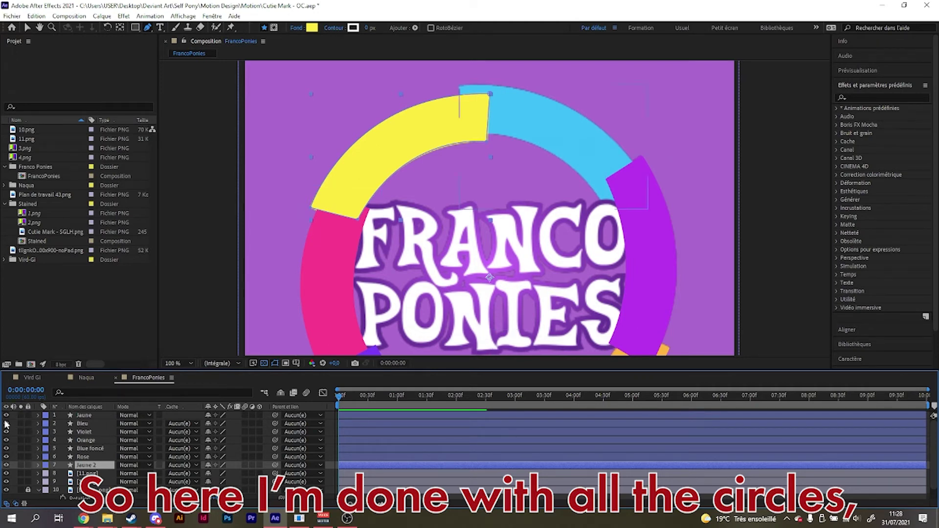
Duplicate the Bleu layer, placing the copy directly above Jaune, and set Jaune's track matte to Alpha Bleu 2.
{"action": "scroll", "coordinate": [562, 196], "scroll_direction": "down", "scroll_amount": 2}
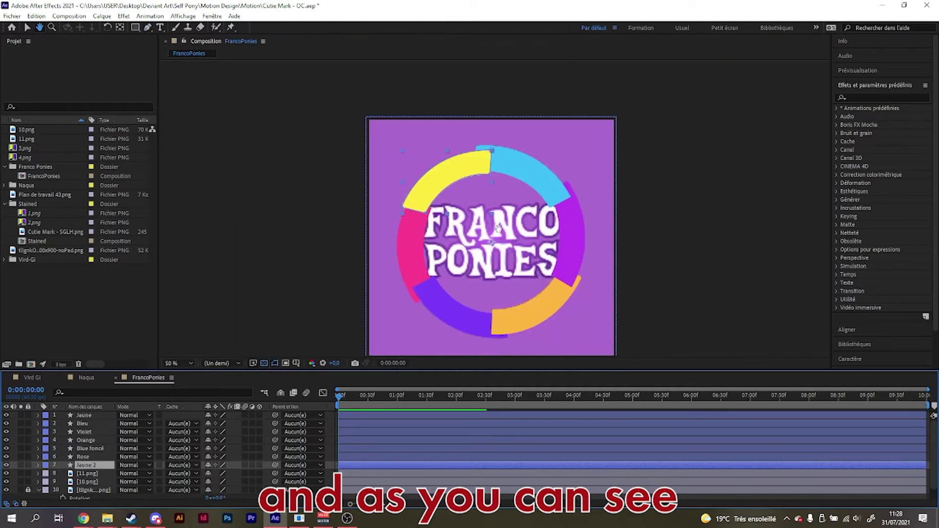
{"action": "key", "text": "v"}
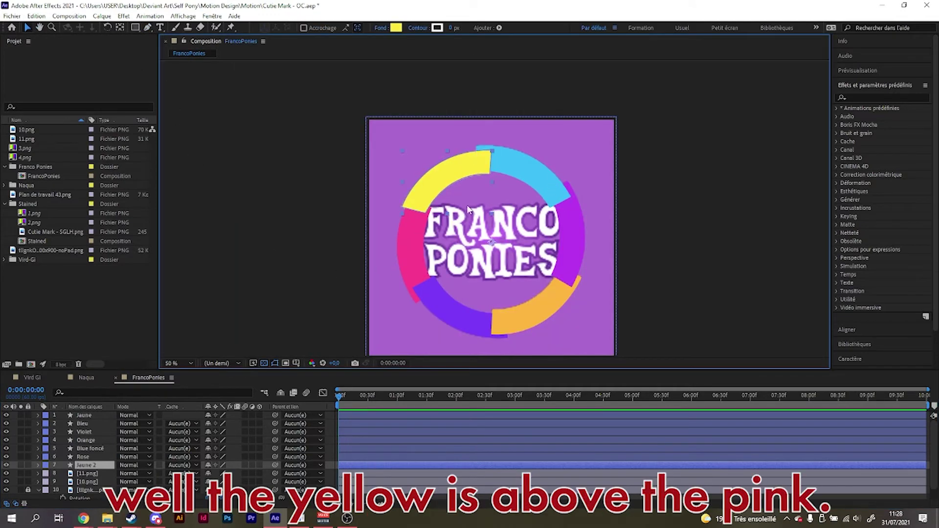
{"action": "key", "text": "period"}
{"action": "key", "text": "period"}
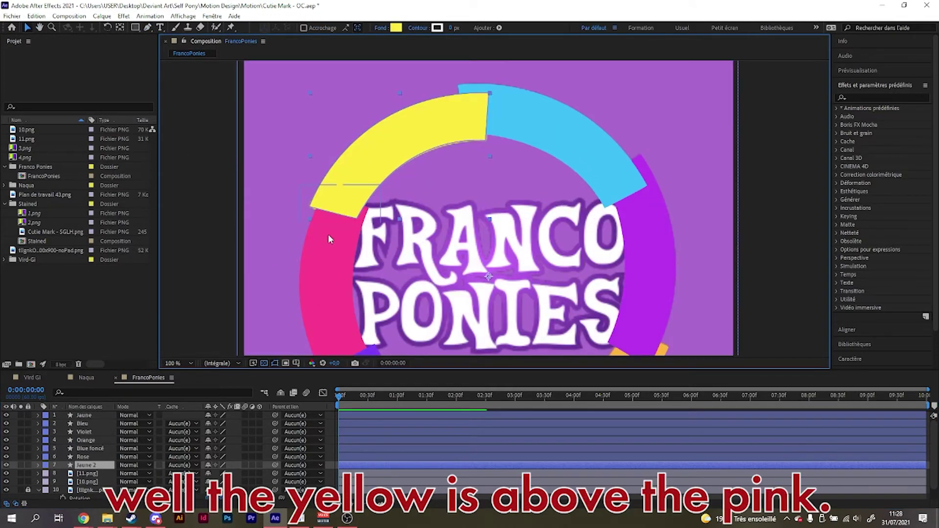
{"action": "left_click", "coordinate": [86, 422]}
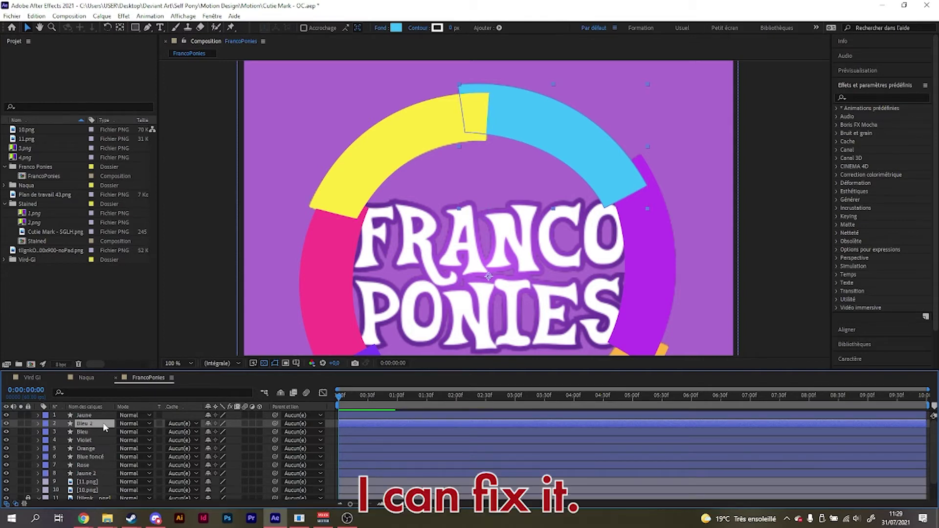
{"action": "key", "text": "ctrl+d"}
{"action": "left_click_drag", "start_coordinate": [104, 419], "coordinate": [104, 415]}
{"action": "left_click", "coordinate": [180, 424]}
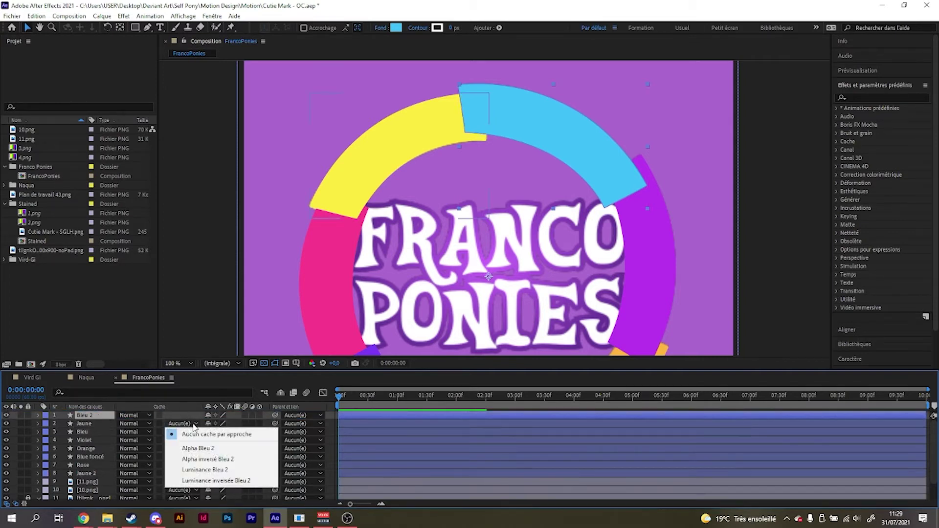
{"action": "left_click", "coordinate": [200, 449]}
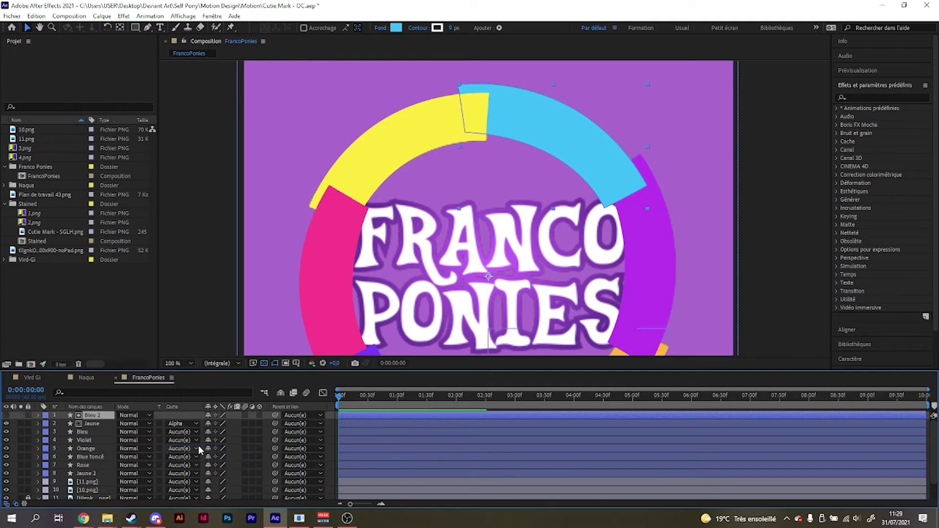
{"action": "left_click", "coordinate": [468, 244]}
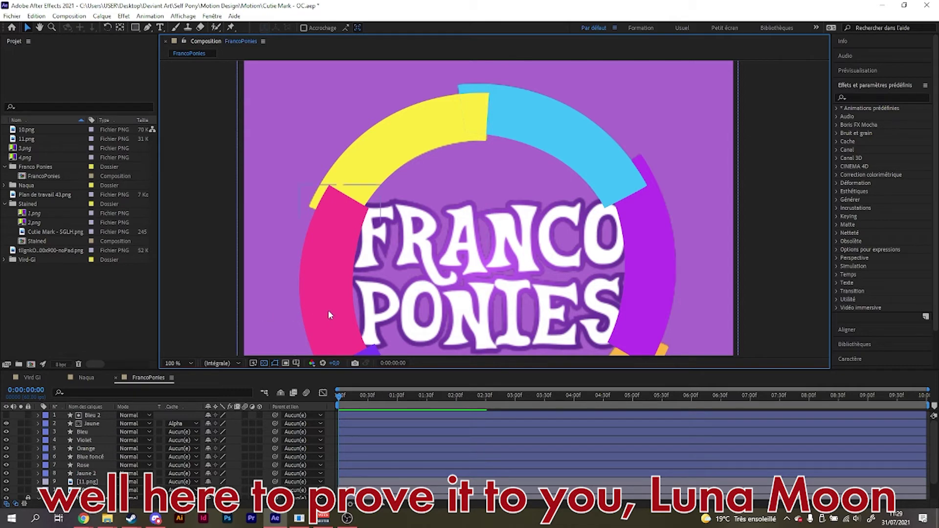
Examine the stacking order of the Bleu 2, Jaune, Bleu and Jaune 2 layers against the whole ring.
{"action": "key", "text": "comma"}
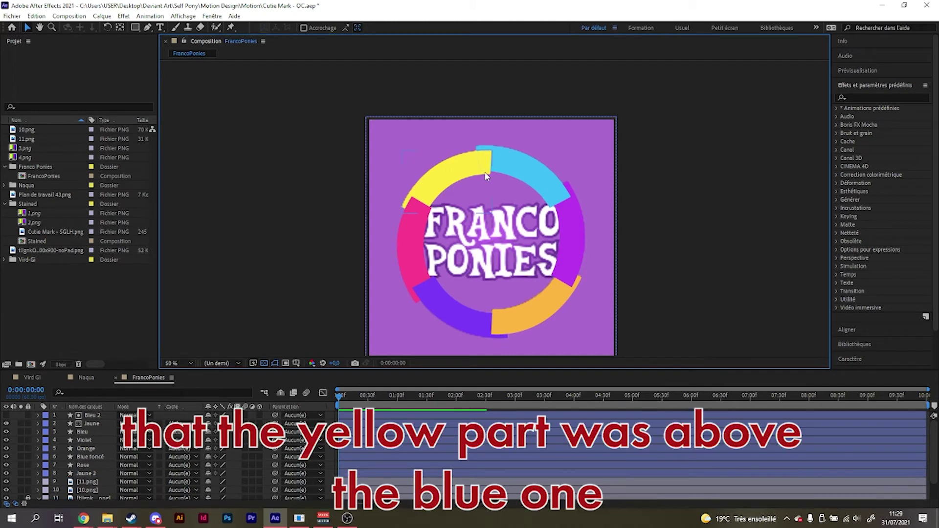
{"action": "left_click", "coordinate": [88, 424]}
{"action": "left_click", "coordinate": [81, 417]}
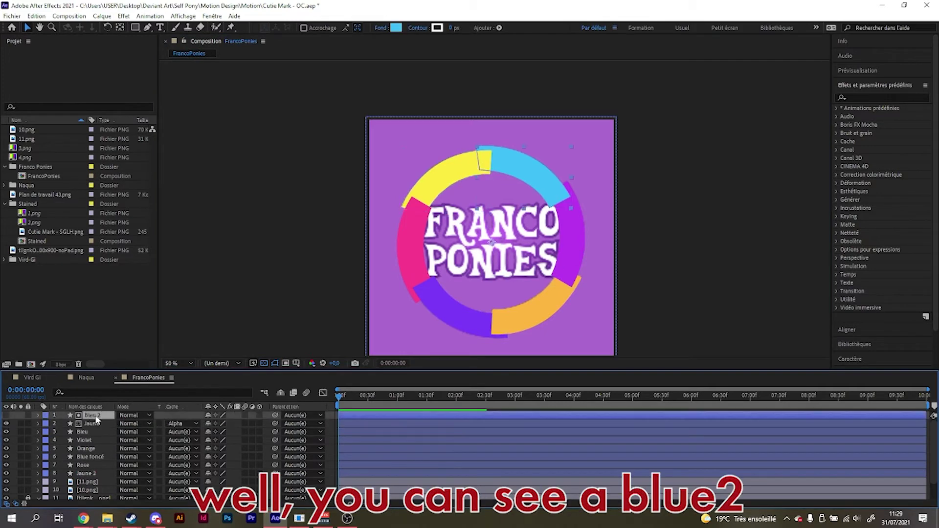
{"action": "left_click", "coordinate": [88, 425]}
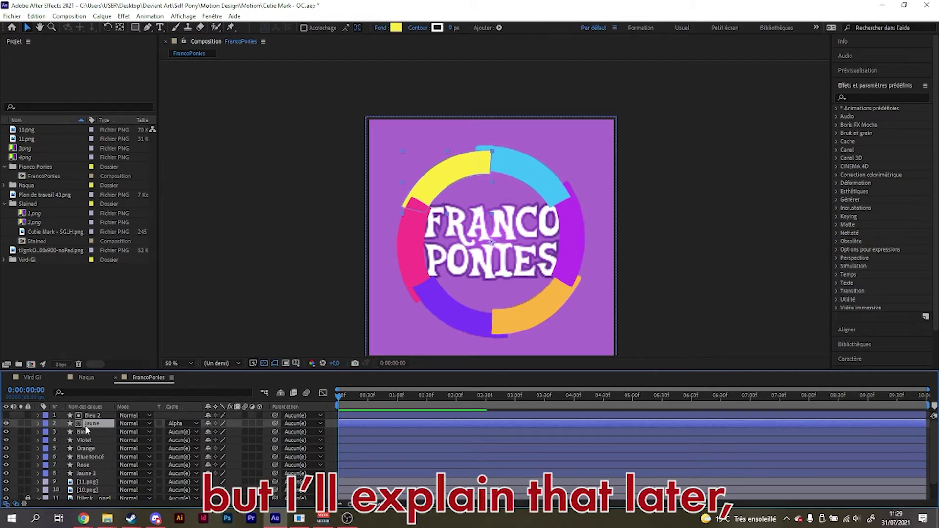
{"action": "left_click", "coordinate": [83, 474]}
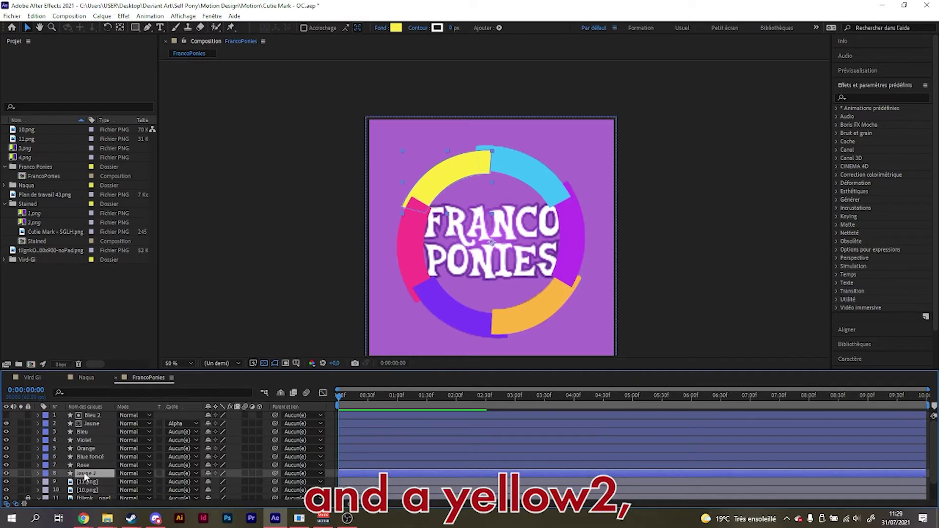
{"action": "left_click", "coordinate": [88, 424]}
{"action": "left_click", "coordinate": [87, 432]}
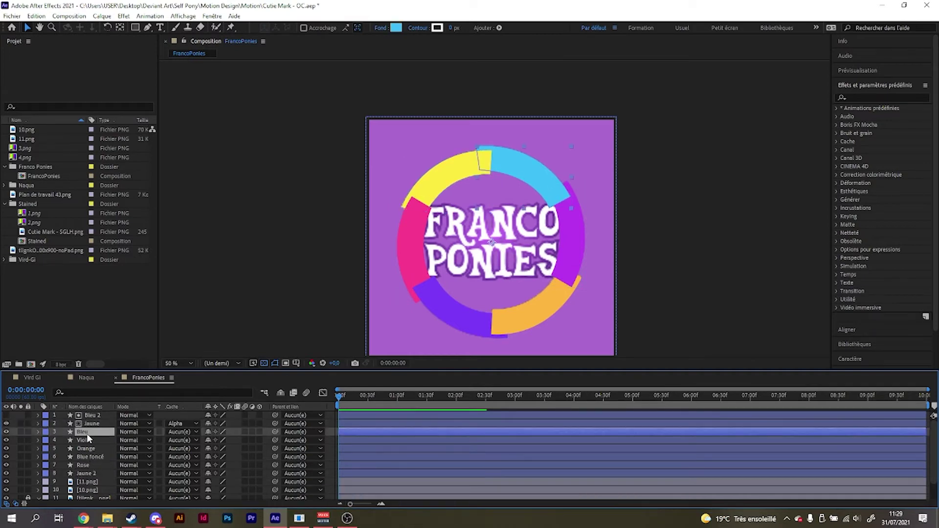
{"action": "left_click", "coordinate": [88, 473], "text": "shift"}
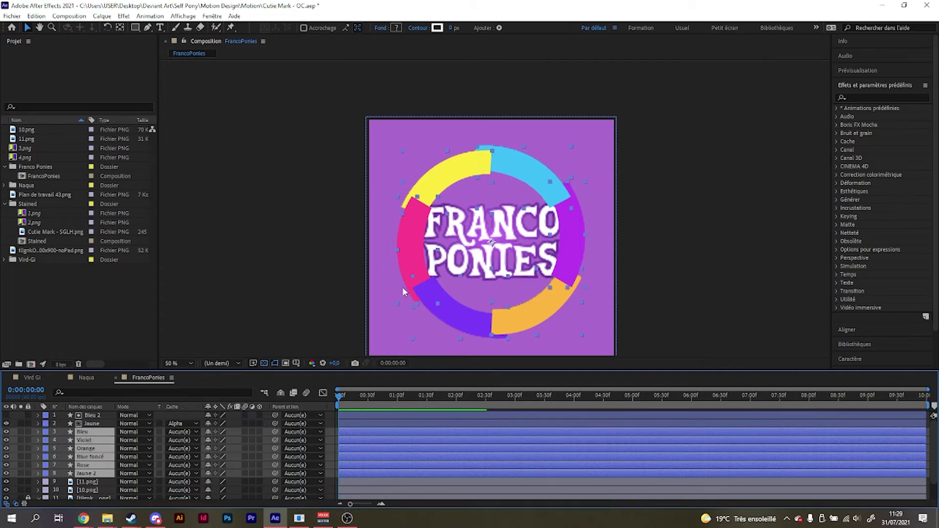
Remove the track matte from the Jaune layer to compare how the yellow arc overlaps the pink and blue arcs.
{"action": "scroll", "coordinate": [514, 168], "scroll_direction": "up", "scroll_amount": 4}
{"action": "key", "text": "space"}
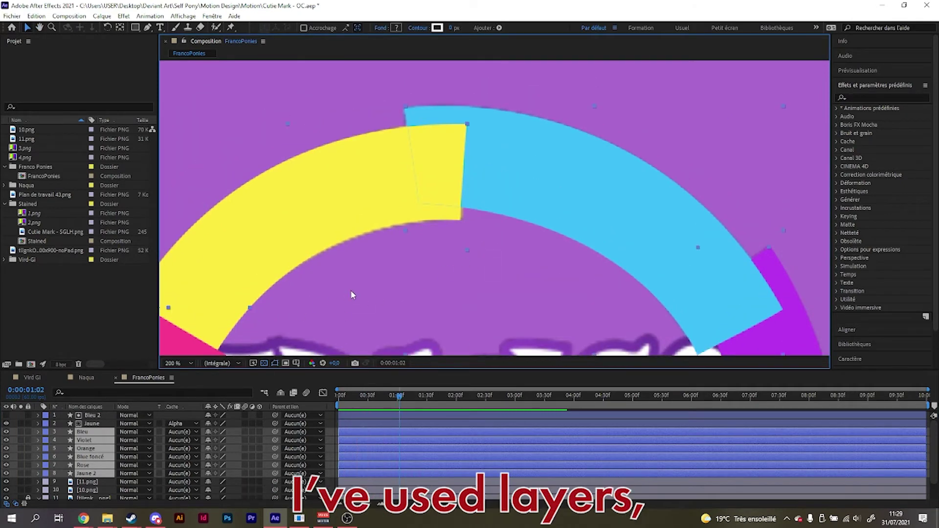
{"action": "key", "text": "F2"}
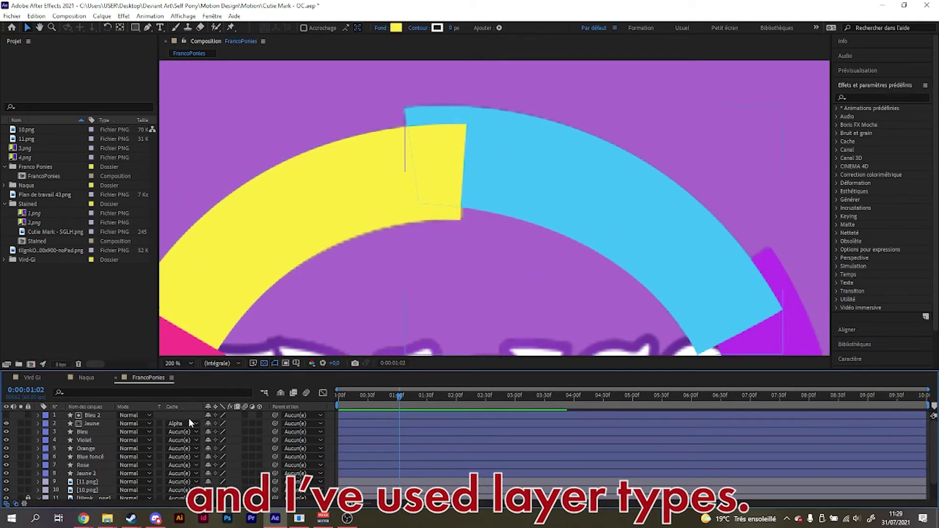
{"action": "left_click", "coordinate": [188, 423]}
{"action": "left_click", "coordinate": [192, 434]}
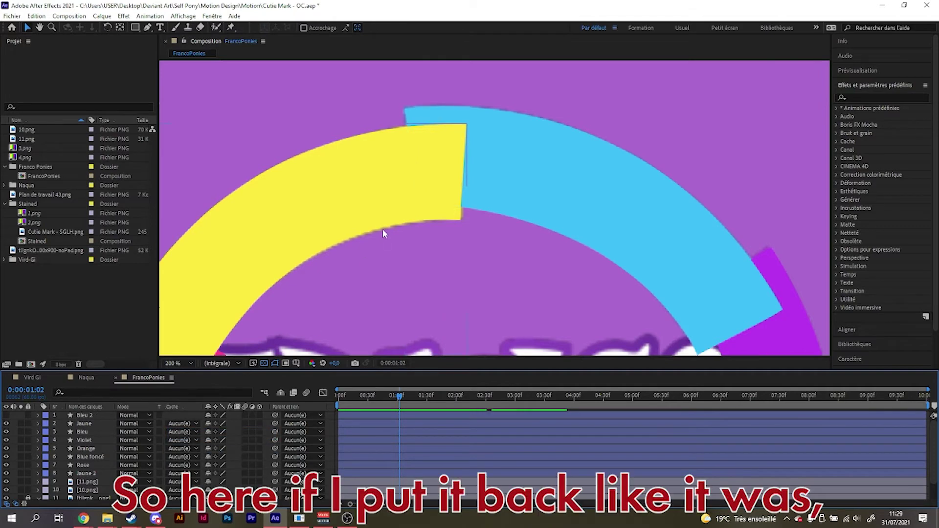
{"action": "scroll", "coordinate": [382, 229], "scroll_direction": "down", "scroll_amount": 2}
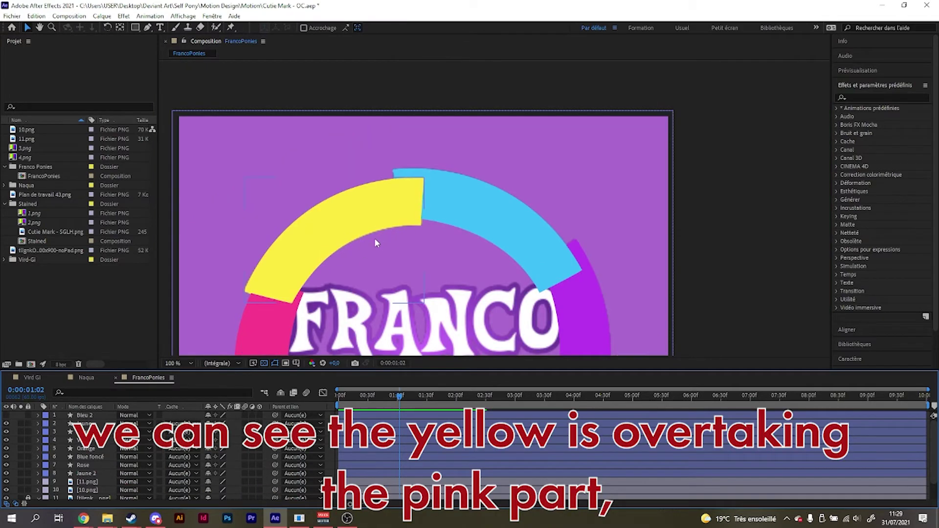
Reapply the Alpha Bleu 2 track matte to the Jaune layer.
{"action": "left_click", "coordinate": [266, 307]}
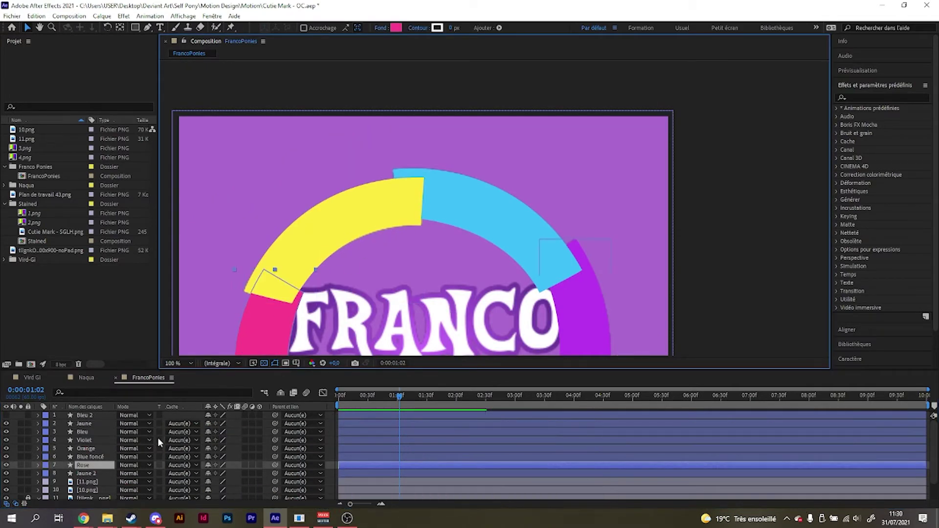
{"action": "left_click", "coordinate": [192, 424]}
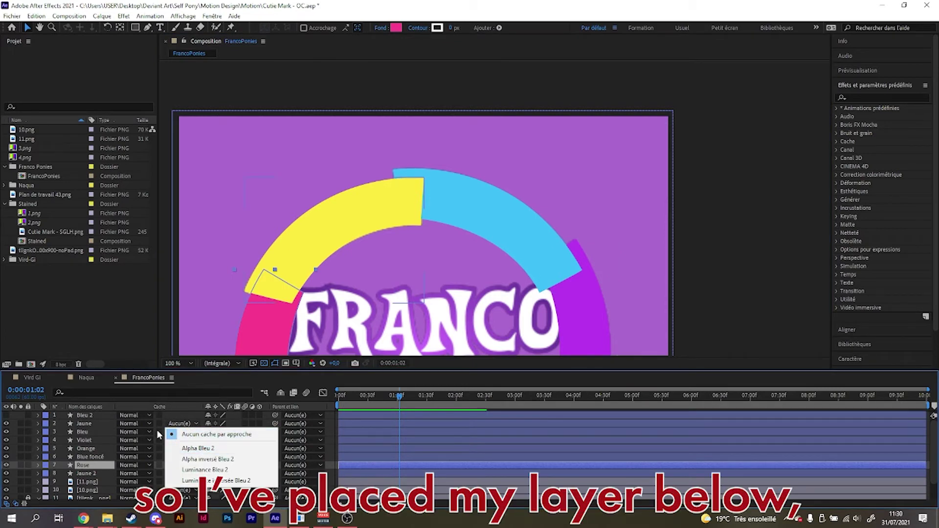
{"action": "left_click", "coordinate": [161, 410]}
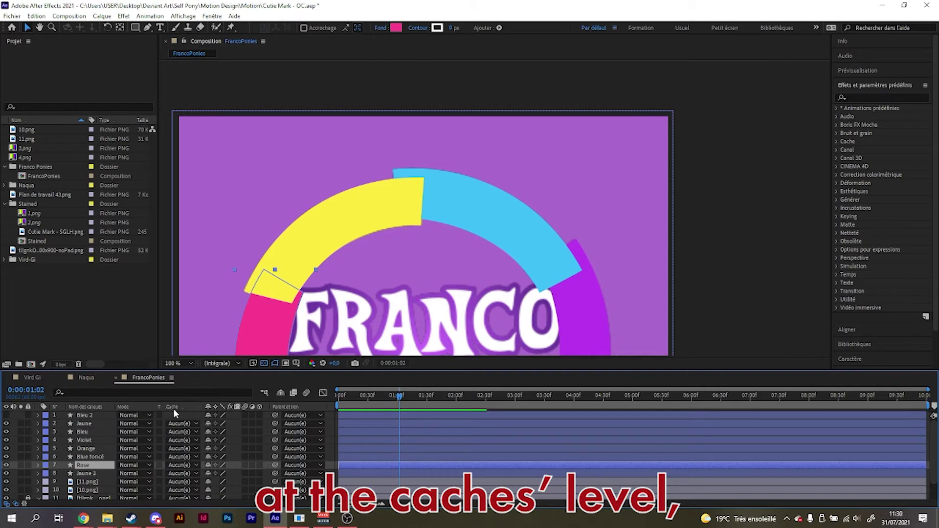
{"action": "left_click", "coordinate": [183, 424]}
{"action": "left_click", "coordinate": [213, 448]}
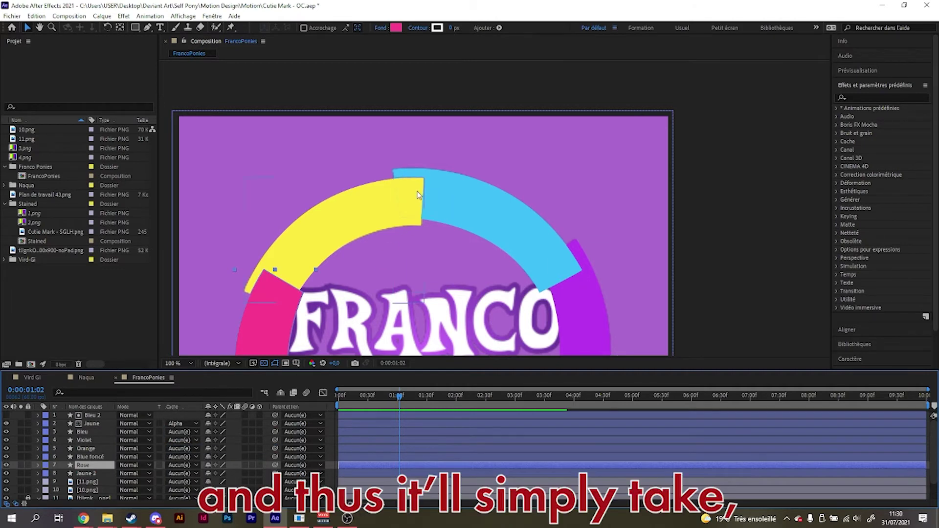
Shift the matted Jaune shape across the blue arc to demonstrate the clipping, and undo the move.
{"action": "left_click_drag", "start_coordinate": [423, 218], "coordinate": [587, 178]}
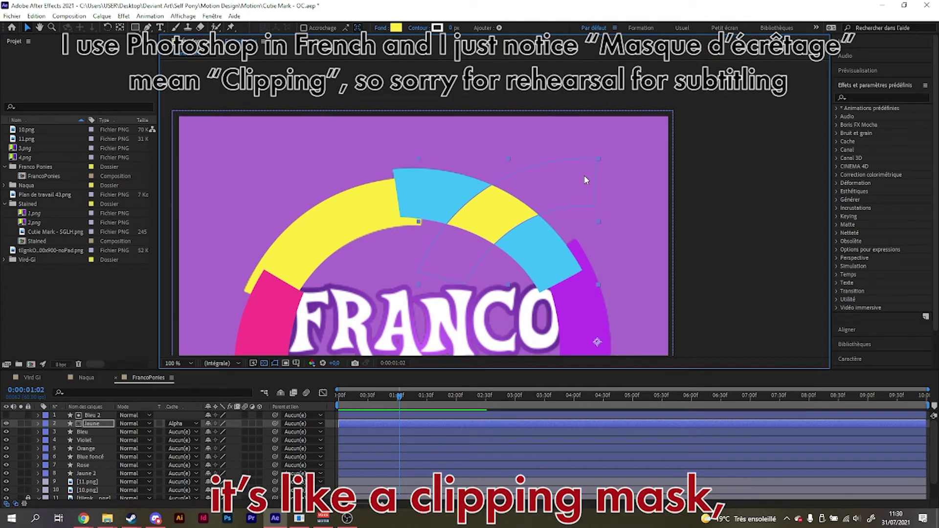
{"action": "key", "text": "ctrl+z"}
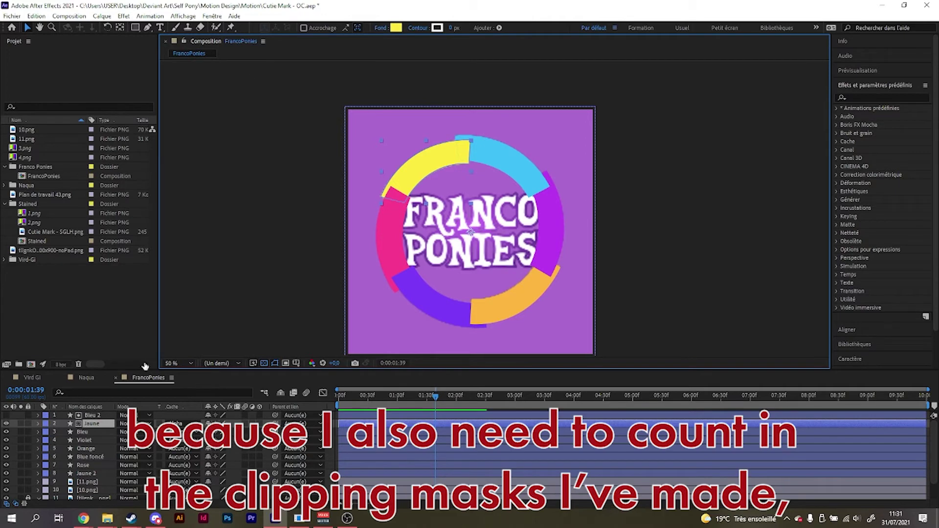
{"action": "left_click", "coordinate": [102, 426]}
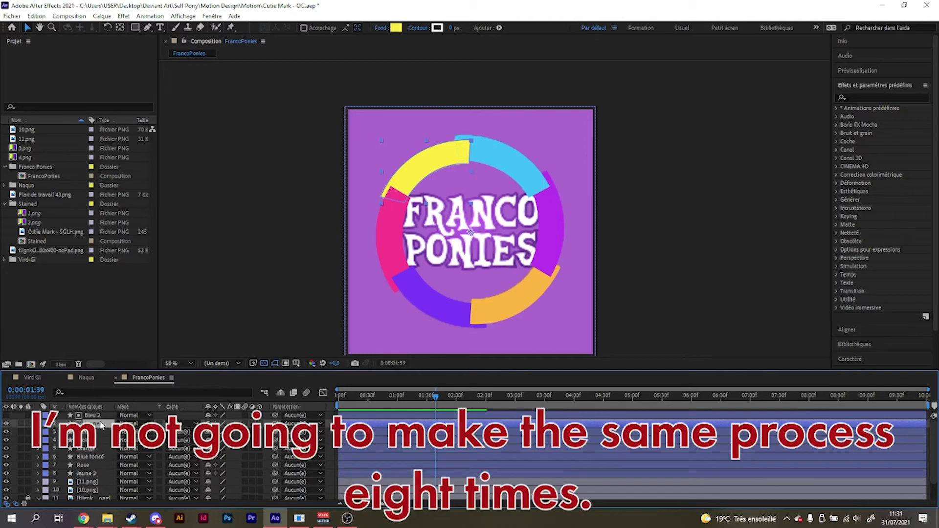
Add a null object to the FrancoPonies composition above the Bleu 2 layer.
{"action": "left_click", "coordinate": [104, 417]}
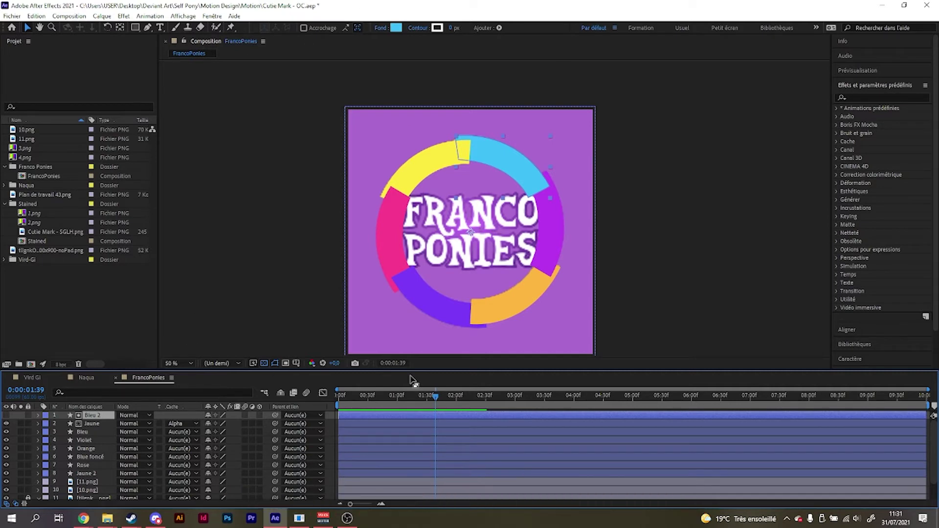
{"action": "right_click", "coordinate": [306, 228]}
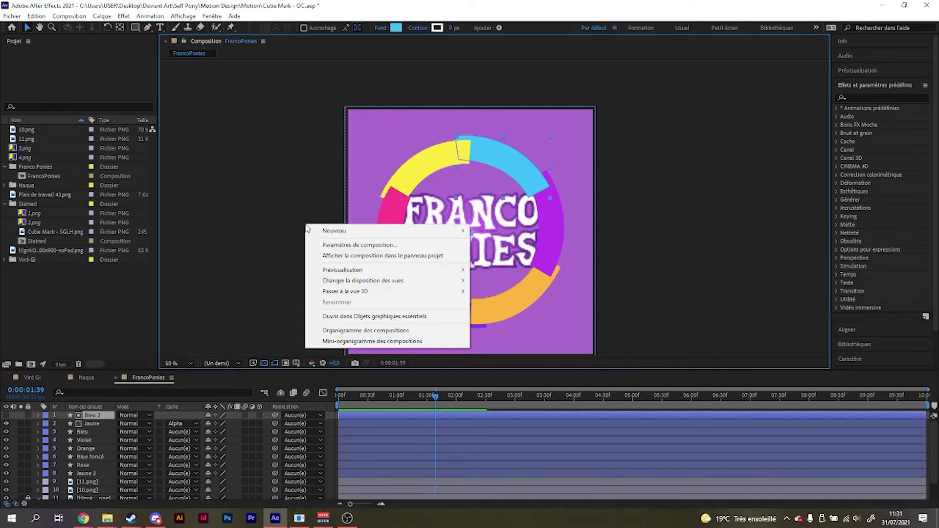
{"action": "mouse_move", "coordinate": [393, 237]}
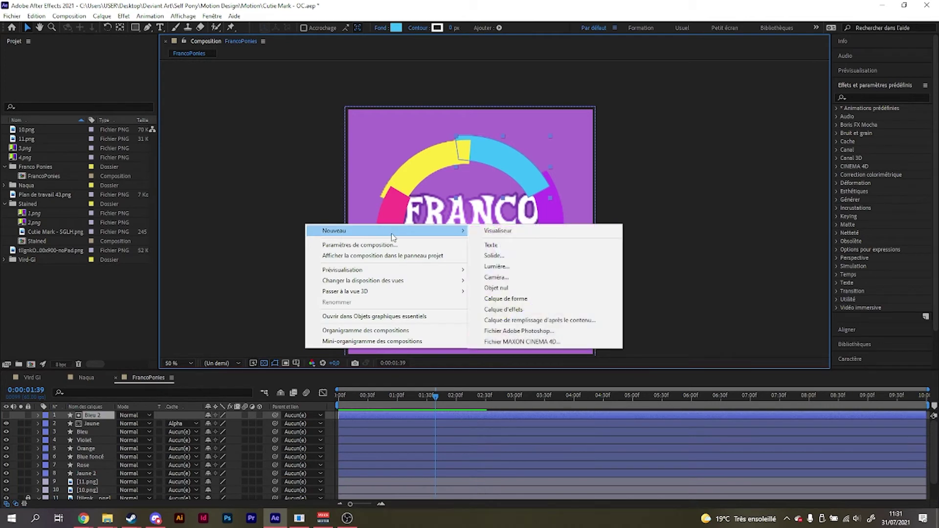
{"action": "left_click", "coordinate": [525, 289]}
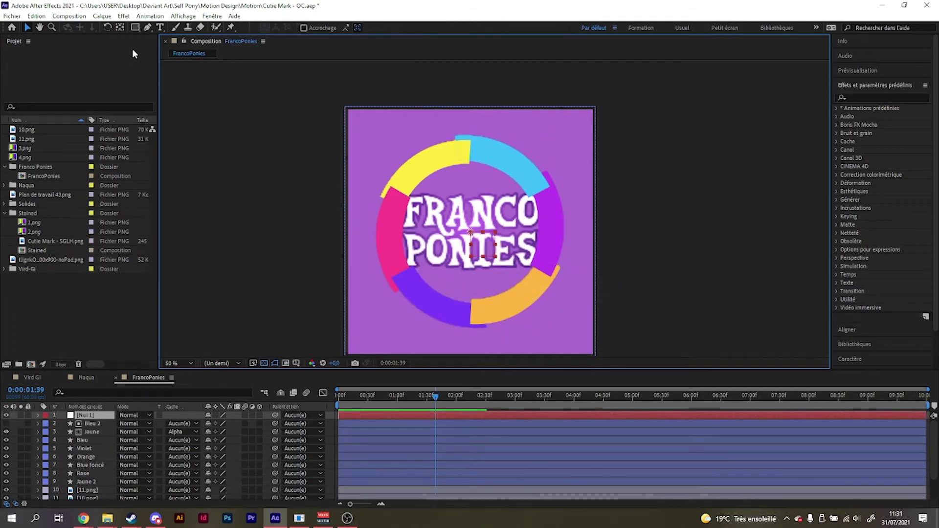
{"action": "left_click", "coordinate": [120, 28]}
{"action": "scroll", "coordinate": [467, 218], "scroll_direction": "up", "scroll_amount": 6}
{"action": "scroll", "coordinate": [468, 218], "scroll_direction": "down", "scroll_amount": 6}
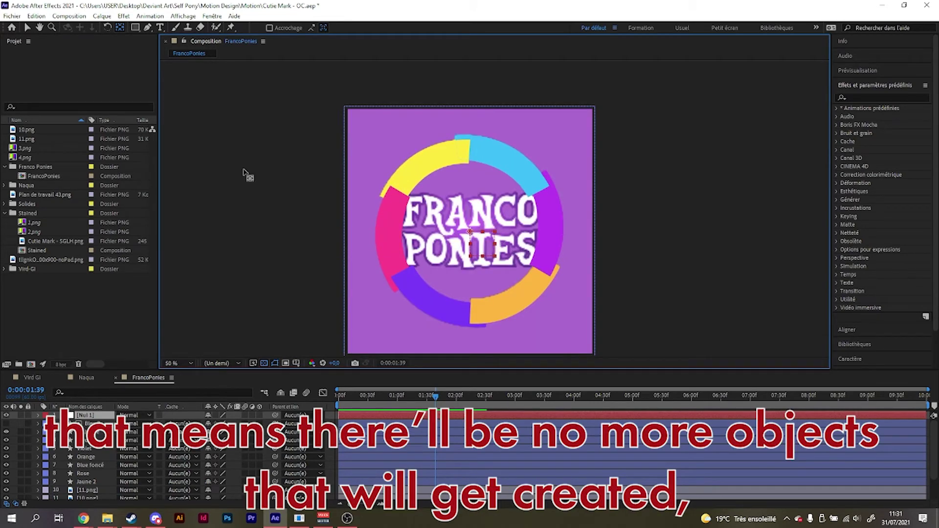
{"action": "key", "text": "v"}
{"action": "left_click", "coordinate": [275, 140]}
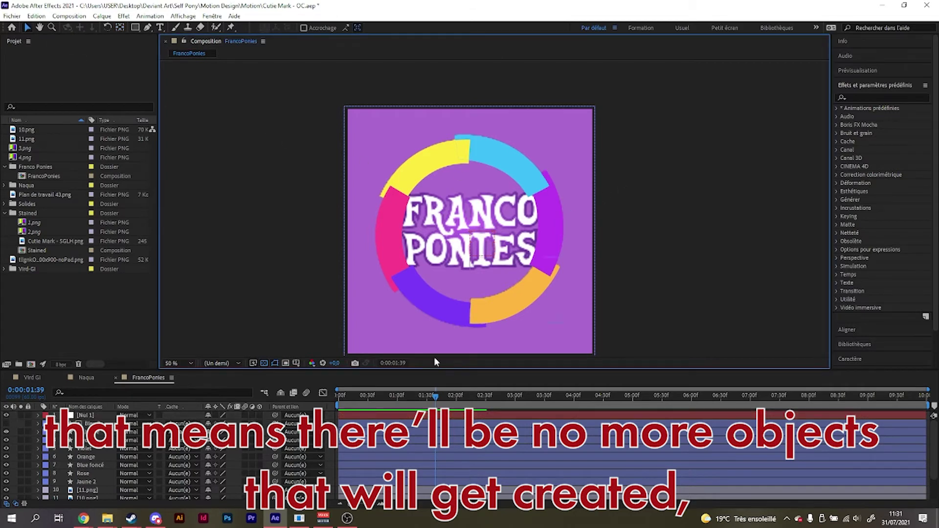
Move the 11.png and 10.png logo text layers to the top of the layer stack, and check the text over time.
{"action": "mouse_move", "coordinate": [433, 395]}
{"action": "left_mouse_down"}
{"action": "mouse_move", "coordinate": [371, 391]}
{"action": "mouse_move", "coordinate": [623, 397]}
{"action": "mouse_move", "coordinate": [419, 390]}
{"action": "left_mouse_up"}
{"action": "left_click", "coordinate": [85, 489]}
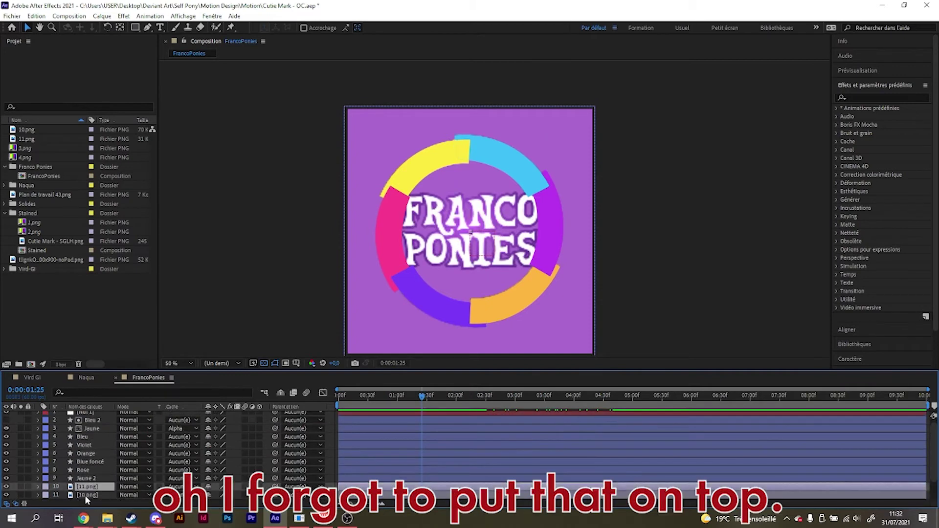
{"action": "left_click", "coordinate": [86, 495], "text": "shift"}
{"action": "left_click_drag", "start_coordinate": [87, 485], "coordinate": [95, 412]}
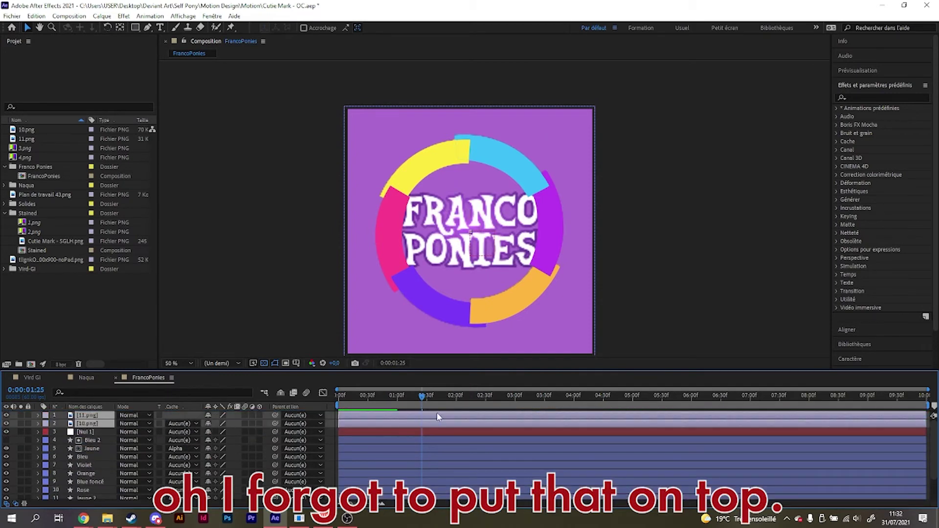
{"action": "left_click_drag", "start_coordinate": [451, 401], "coordinate": [673, 411]}
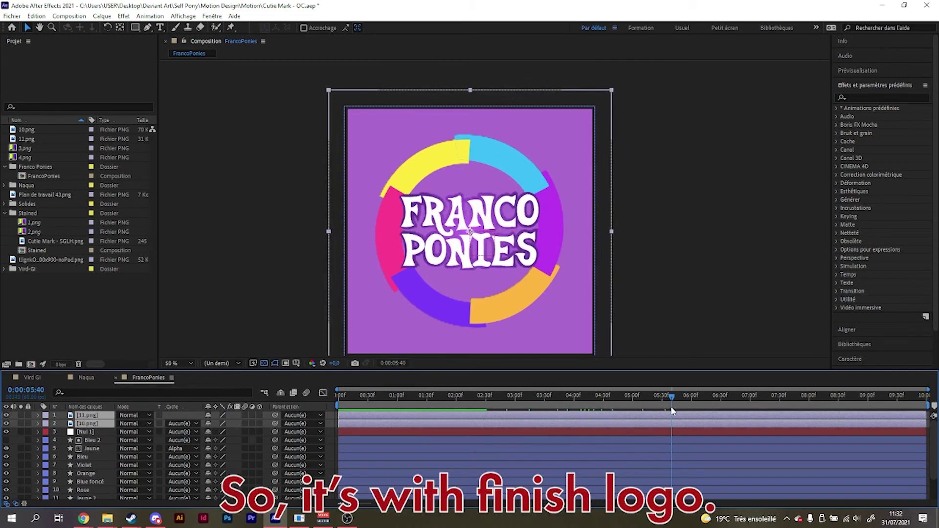
{"action": "left_click", "coordinate": [443, 397]}
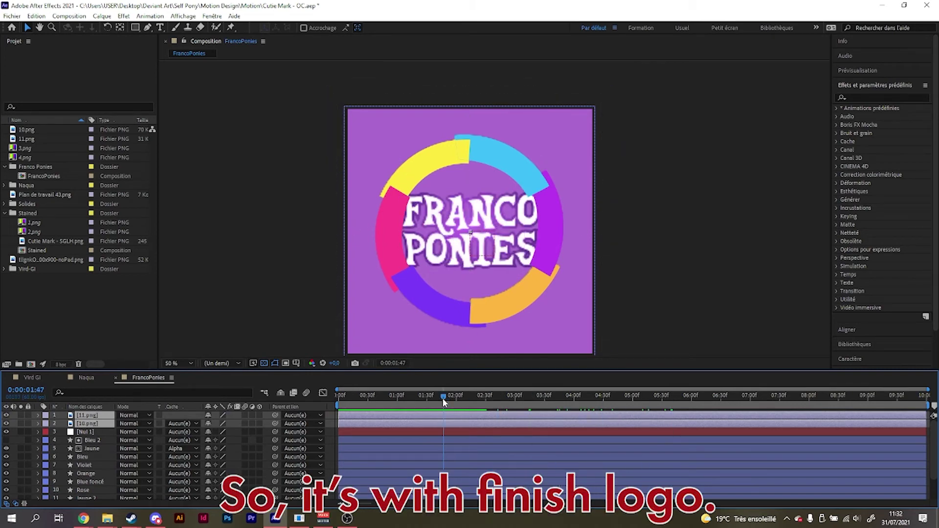
Rename the null object Cercle and create its first Rotation keyframe at 0:00:00:15.
{"action": "left_click", "coordinate": [100, 430]}
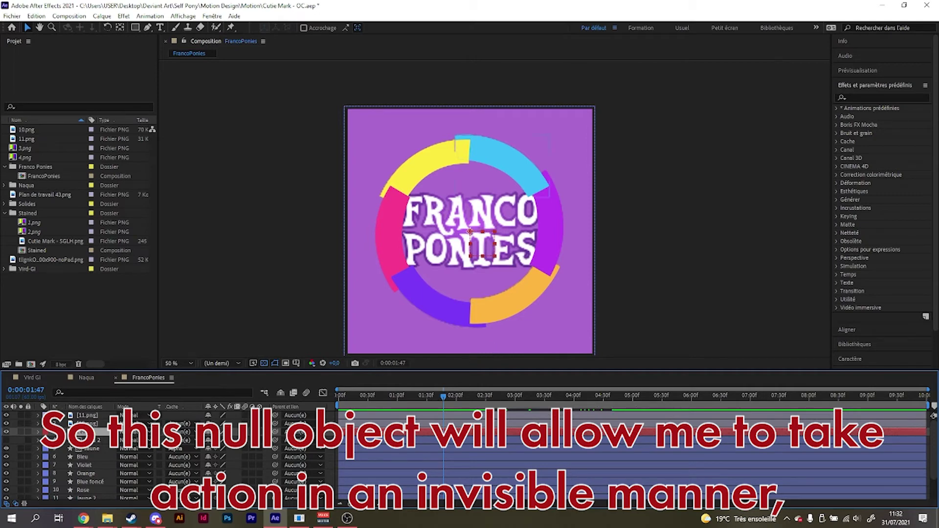
{"action": "left_click", "coordinate": [38, 432]}
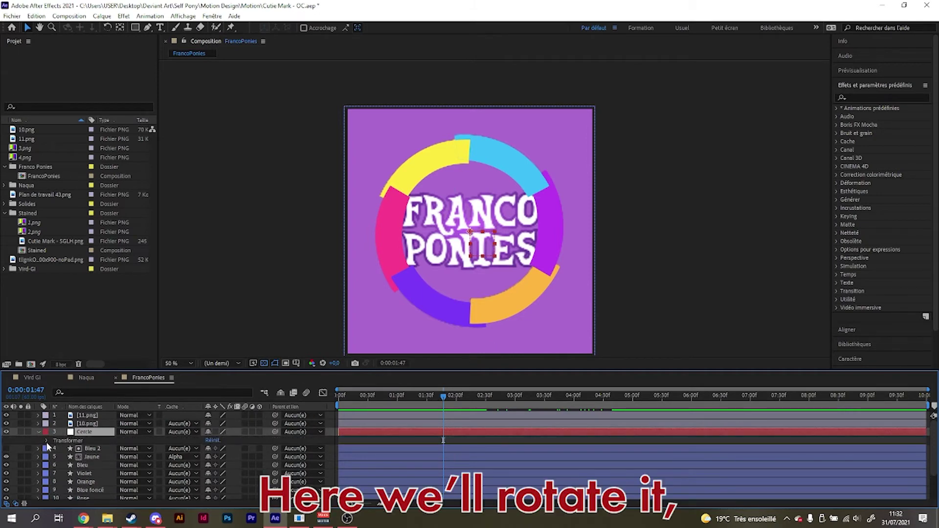
{"action": "left_click", "coordinate": [46, 441]}
{"action": "left_click_drag", "start_coordinate": [444, 395], "coordinate": [352, 395]}
{"action": "scroll", "coordinate": [352, 395], "scroll_direction": "up", "scroll_amount": 3}
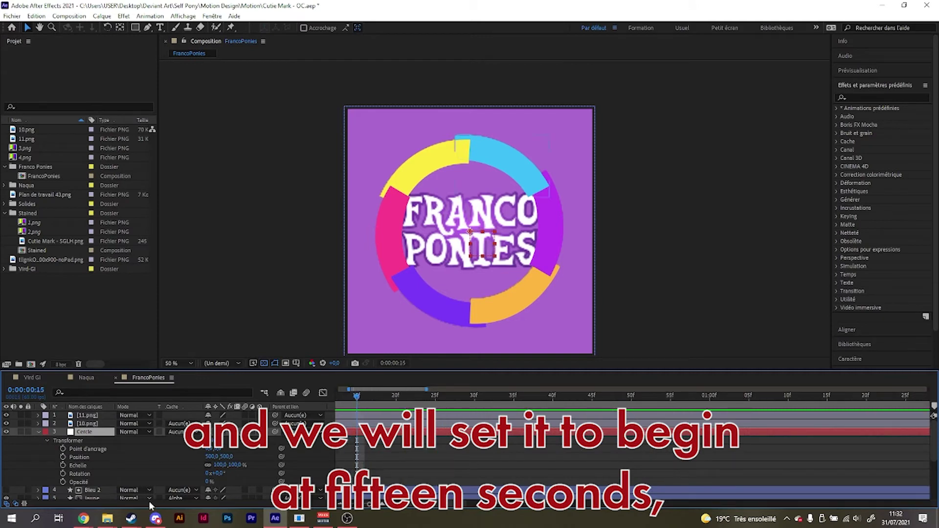
{"action": "left_click", "coordinate": [63, 473]}
{"action": "scroll", "coordinate": [549, 474], "scroll_direction": "down", "scroll_amount": 5}
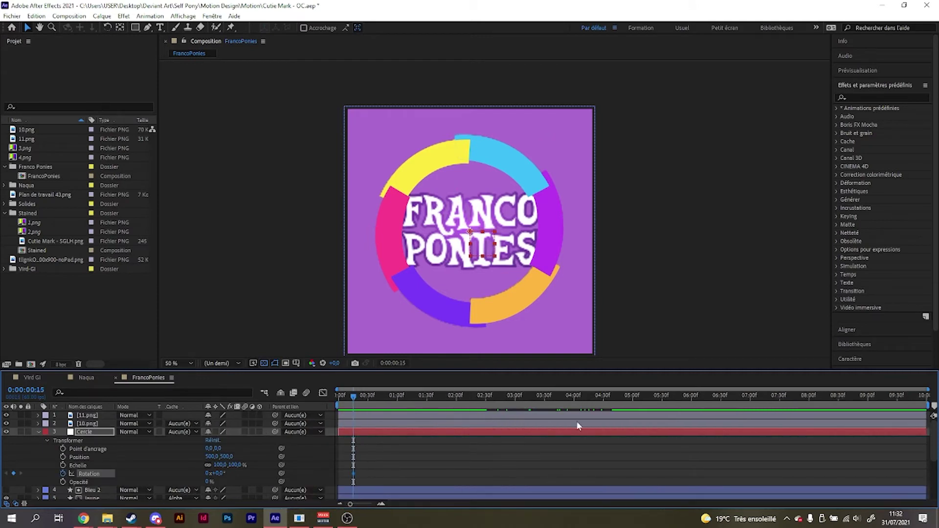
Add a second Rotation keyframe to the Cercle null at 0:00:03:30.
{"action": "left_click", "coordinate": [574, 395]}
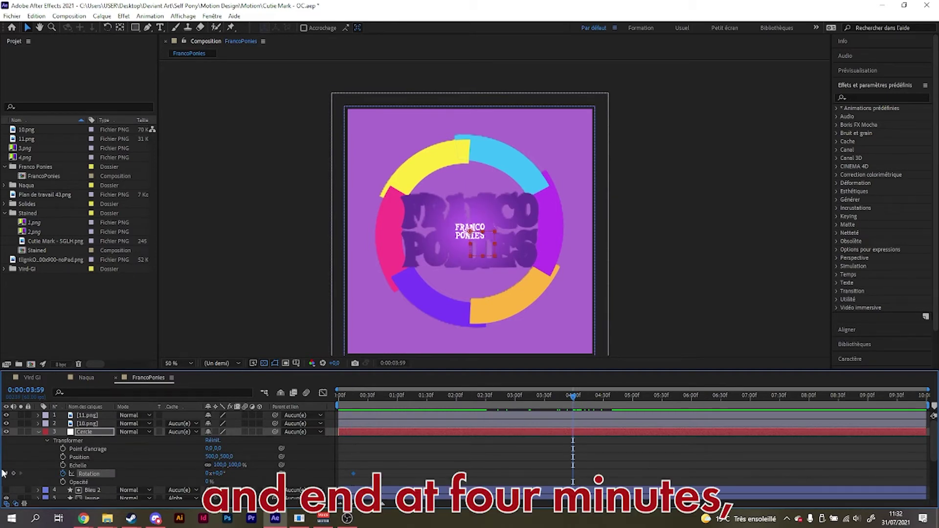
{"action": "left_click_drag", "start_coordinate": [568, 394], "coordinate": [545, 396]}
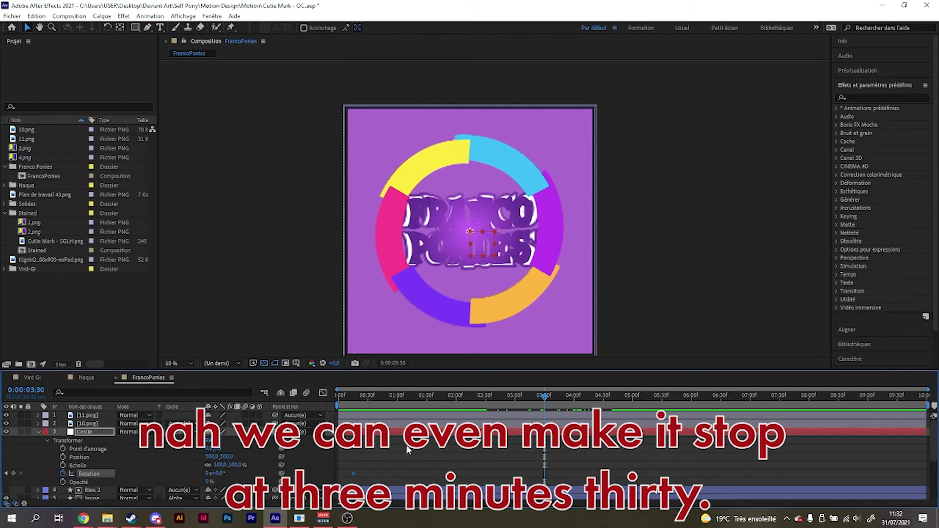
{"action": "left_click", "coordinate": [13, 474]}
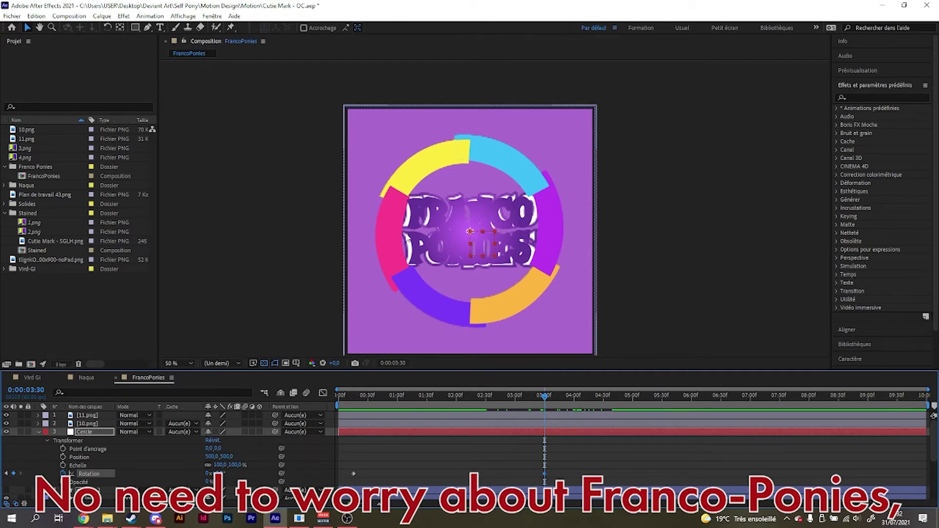
Set the Cercle null's Rotation to 10 full turns at the 0:00:03:30 keyframe.
{"action": "left_click_drag", "start_coordinate": [543, 396], "coordinate": [682, 407]}
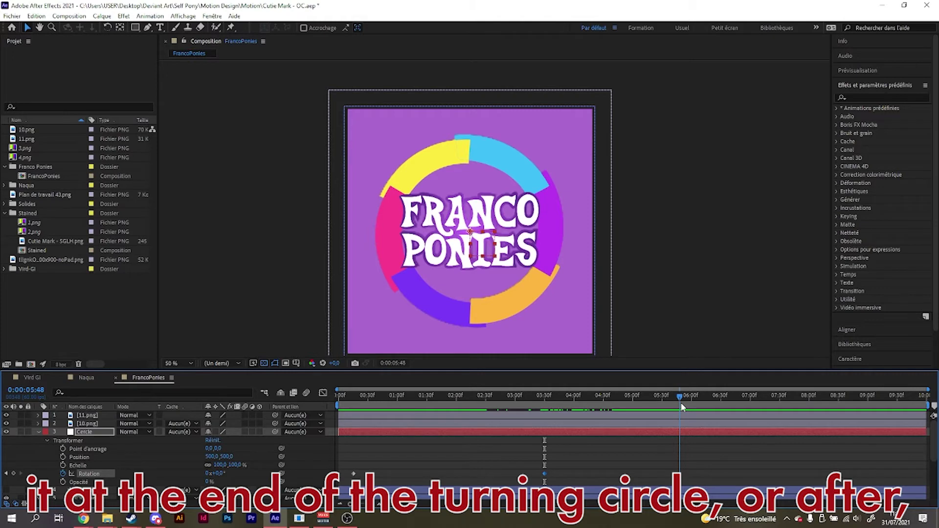
{"action": "left_click_drag", "start_coordinate": [680, 401], "coordinate": [535, 387]}
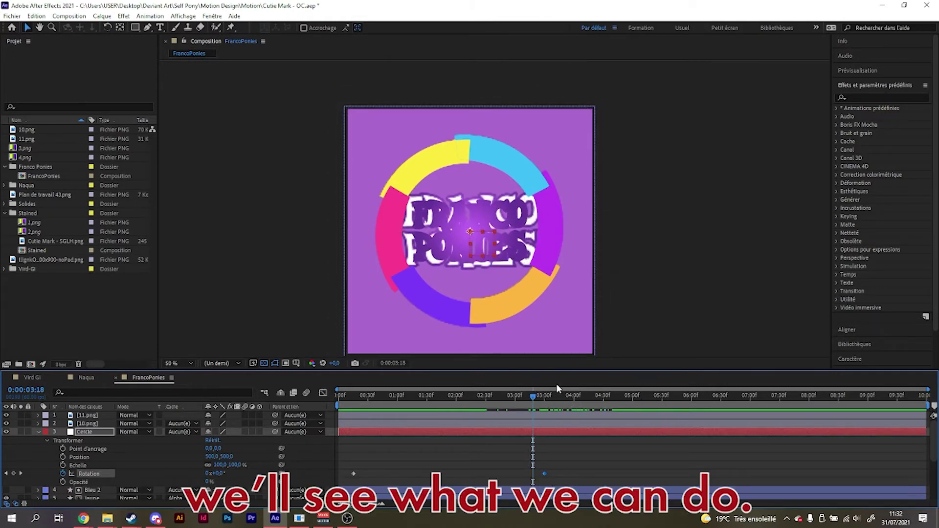
{"action": "left_click", "coordinate": [538, 396]}
{"action": "left_click_drag", "start_coordinate": [542, 397], "coordinate": [545, 397]}
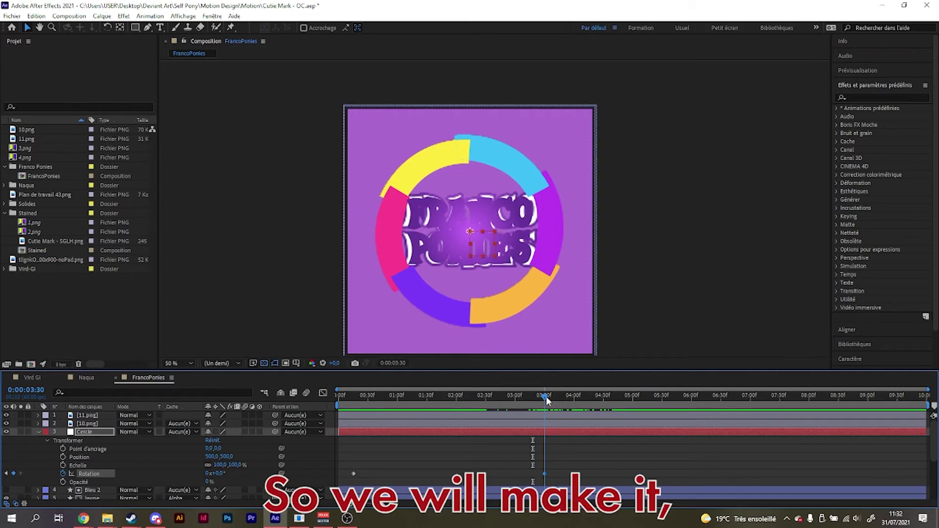
{"action": "left_click", "coordinate": [208, 474]}
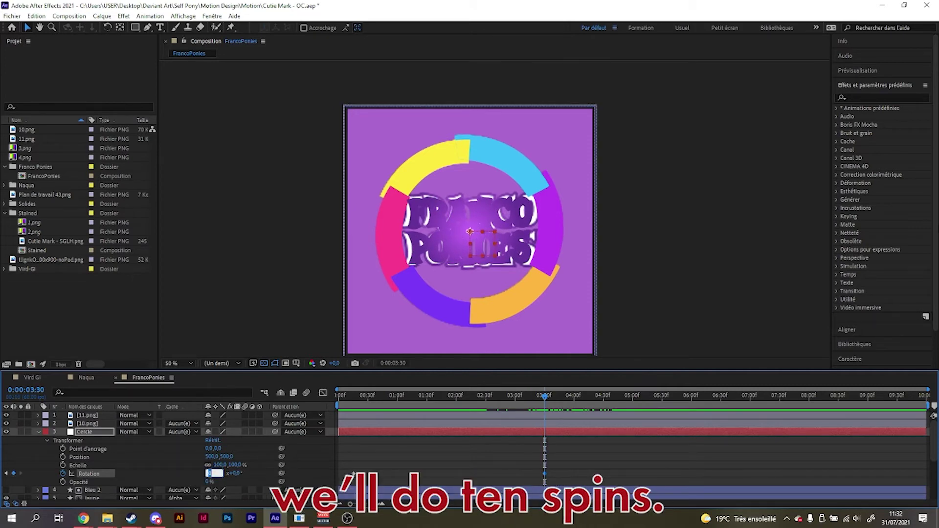
{"action": "type", "text": "10"}
{"action": "key", "text": "Return"}
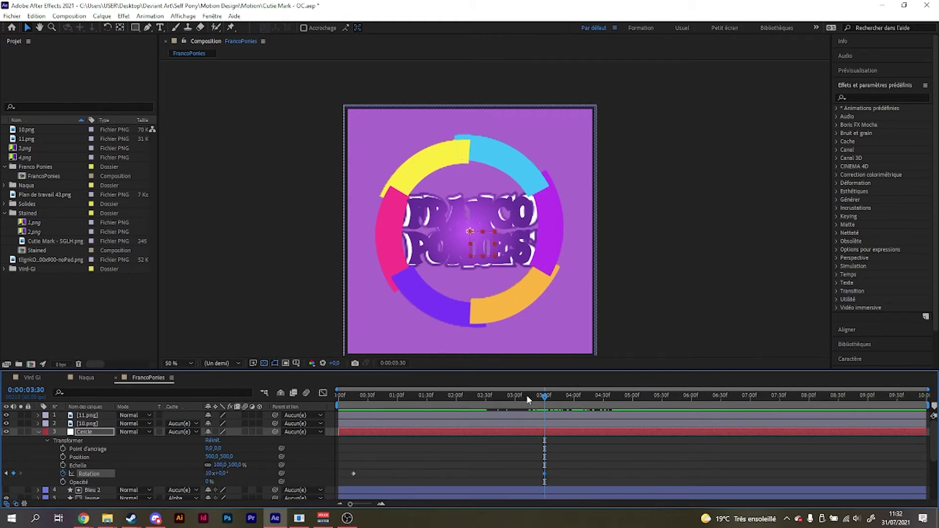
Scrub and play through the composition to check the Cercle null's rotation against the ring.
{"action": "left_click_drag", "start_coordinate": [529, 400], "coordinate": [508, 397]}
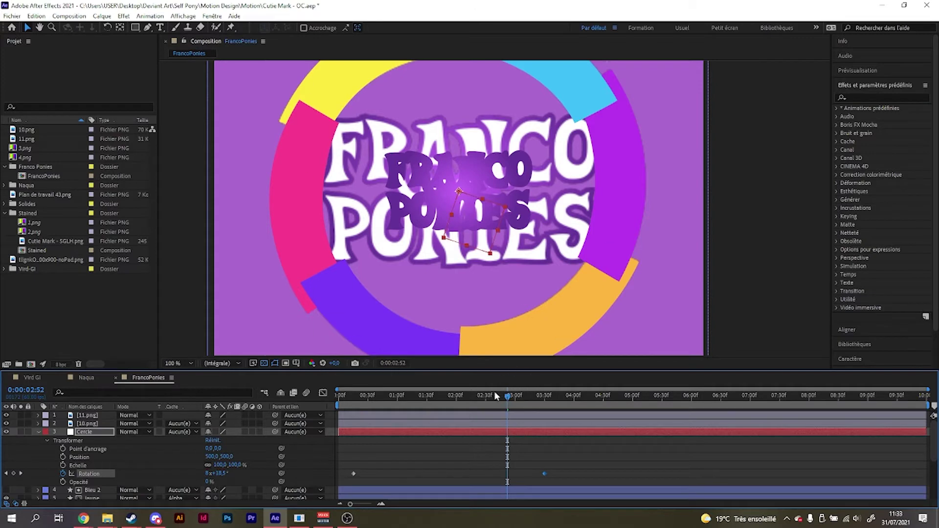
{"action": "left_click_drag", "start_coordinate": [509, 397], "coordinate": [352, 398]}
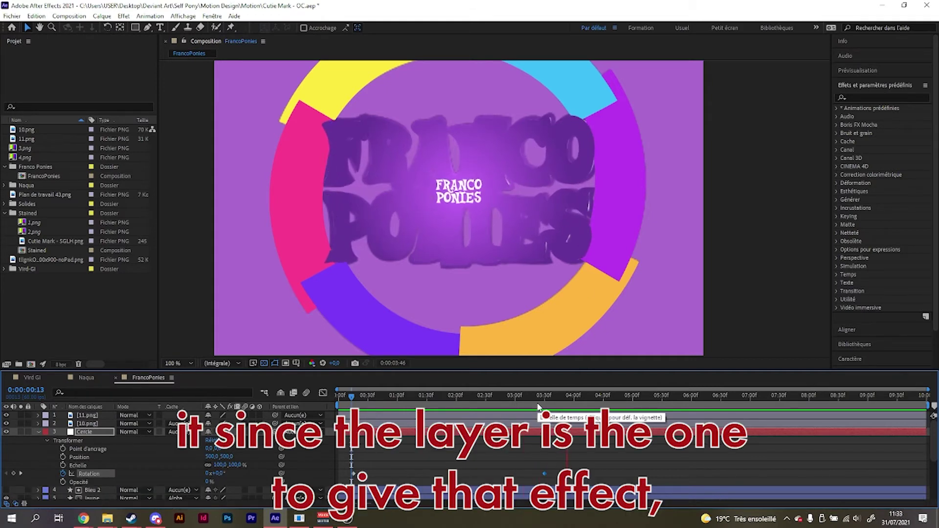
{"action": "key", "text": "space"}
{"action": "left_click", "coordinate": [505, 395]}
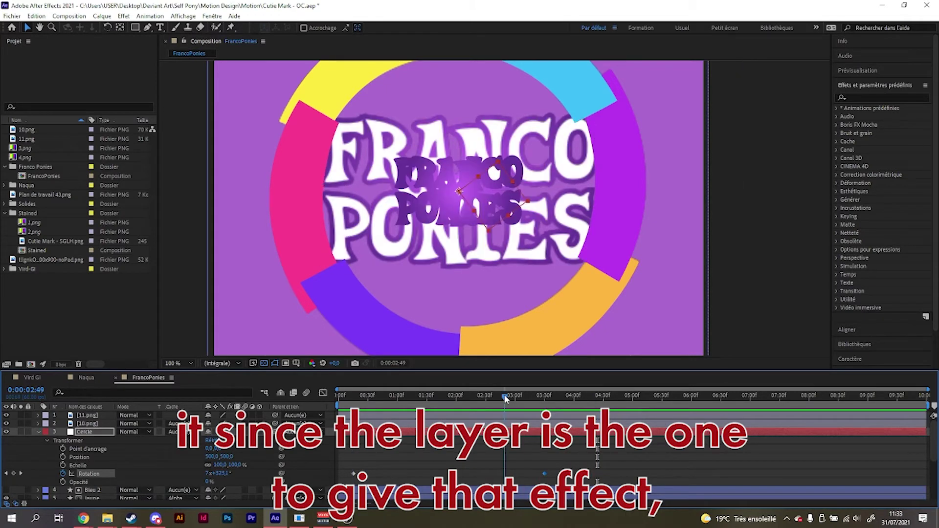
{"action": "left_click_drag", "start_coordinate": [506, 398], "coordinate": [461, 396]}
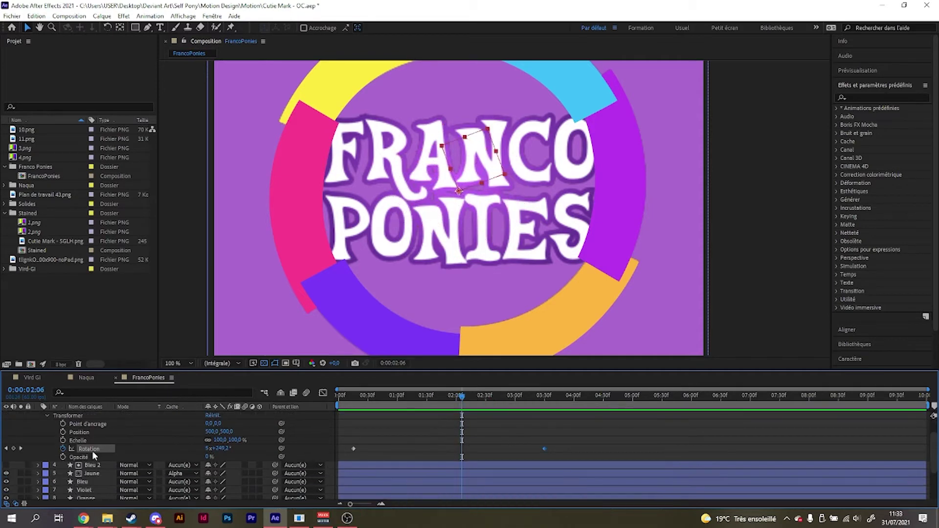
Parent all the ring's colour layers, from Bleu 2 down to Jaune 2, to the Cercle null.
{"action": "scroll", "coordinate": [98, 452], "scroll_direction": "down", "scroll_amount": 3}
{"action": "left_click", "coordinate": [38, 431]}
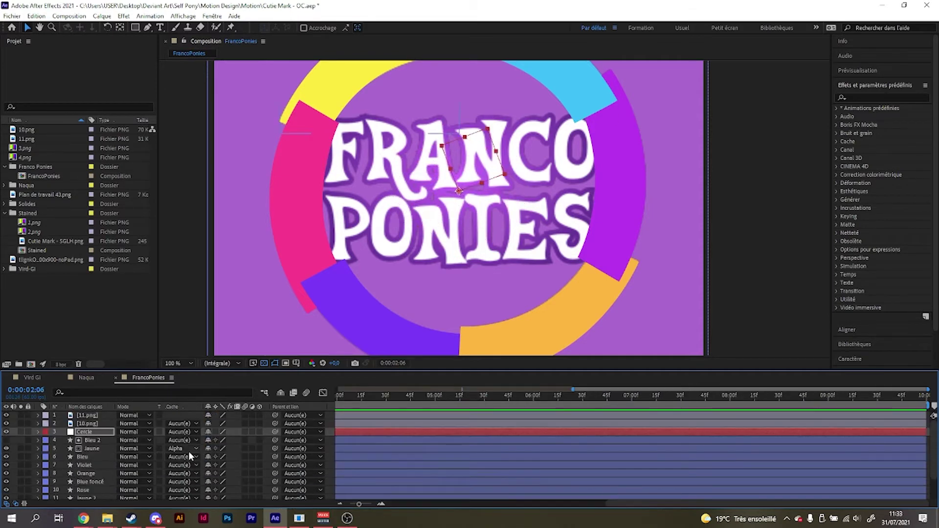
{"action": "left_click", "coordinate": [92, 440]}
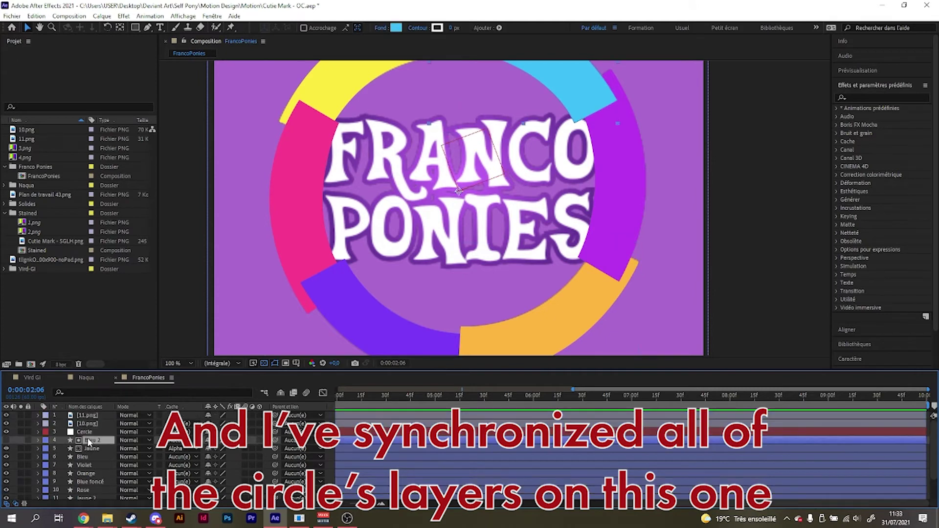
{"action": "scroll", "coordinate": [98, 465], "scroll_direction": "down", "scroll_amount": 1}
{"action": "left_click", "coordinate": [98, 474], "text": "shift"}
{"action": "scroll", "coordinate": [188, 475], "scroll_direction": "up", "scroll_amount": 1}
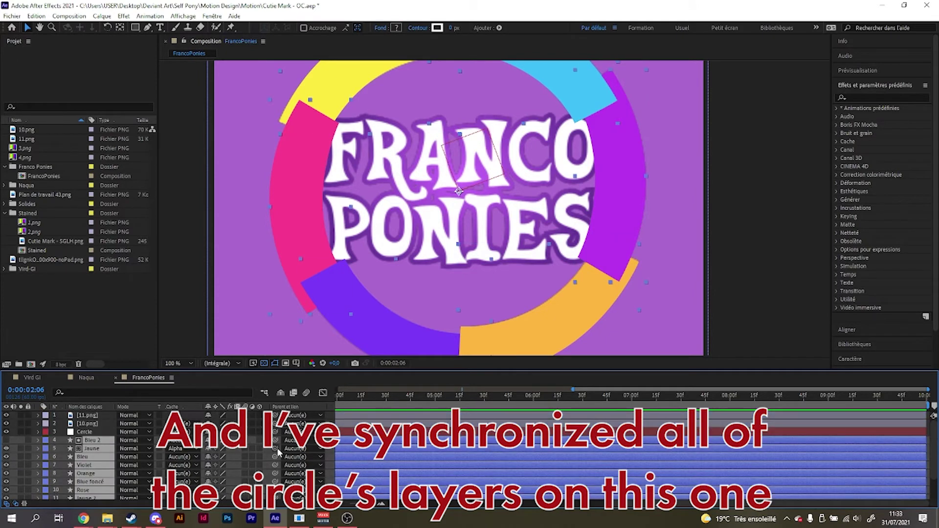
{"action": "left_click_drag", "start_coordinate": [276, 449], "coordinate": [96, 435]}
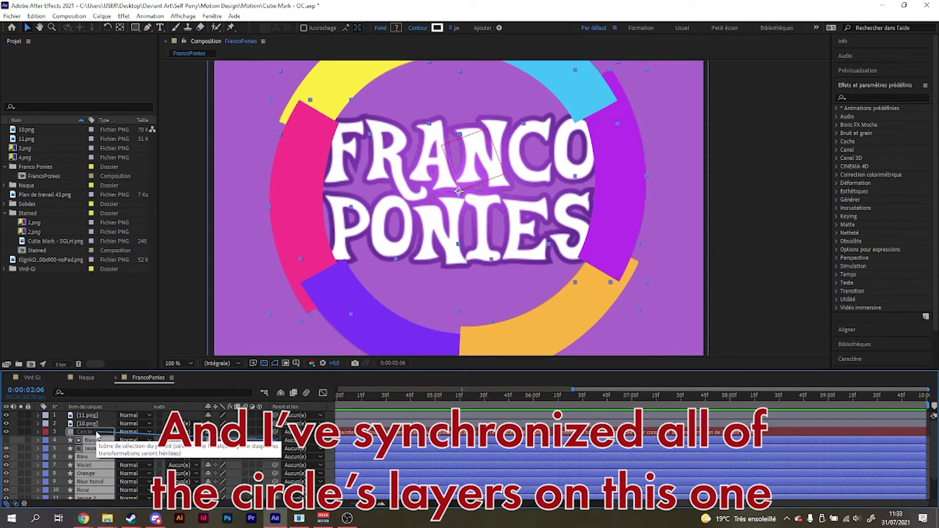
{"action": "left_click_drag", "start_coordinate": [97, 436], "coordinate": [97, 436]}
Preview the spinning ring with the whole composition in view, playing from the start of the timeline.
{"action": "left_click", "coordinate": [436, 396]}
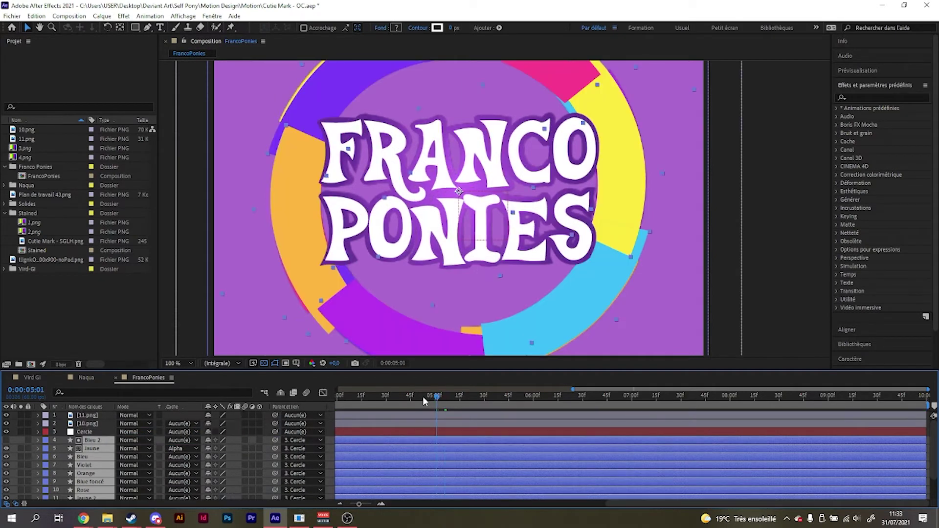
{"action": "left_click_drag", "start_coordinate": [423, 397], "coordinate": [386, 396]}
{"action": "scroll", "coordinate": [480, 253], "scroll_direction": "down", "scroll_amount": 7}
{"action": "scroll", "coordinate": [481, 252], "scroll_direction": "up", "scroll_amount": 5}
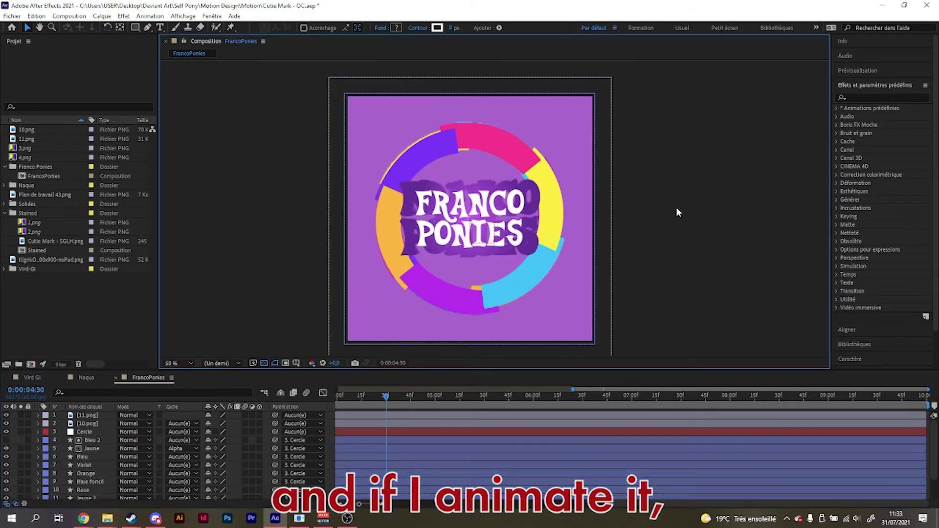
{"action": "left_click", "coordinate": [676, 208]}
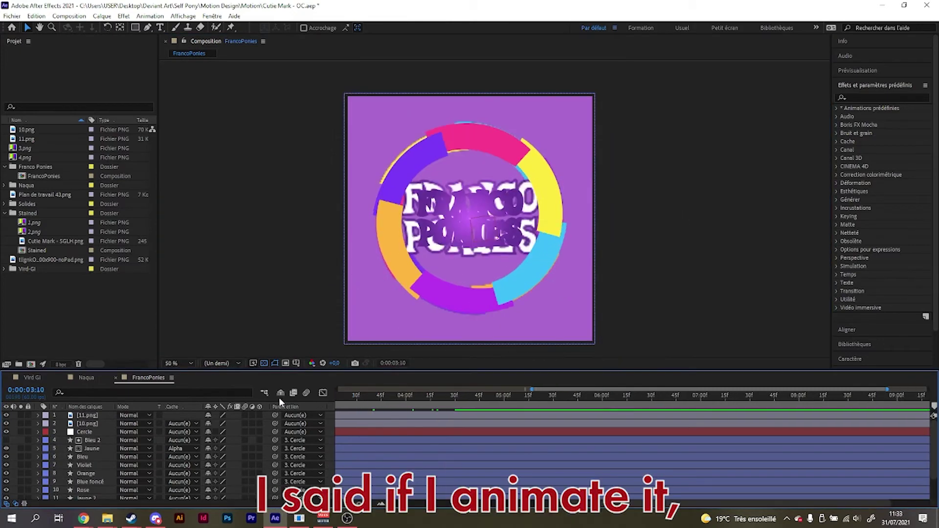
{"action": "key", "text": "Home"}
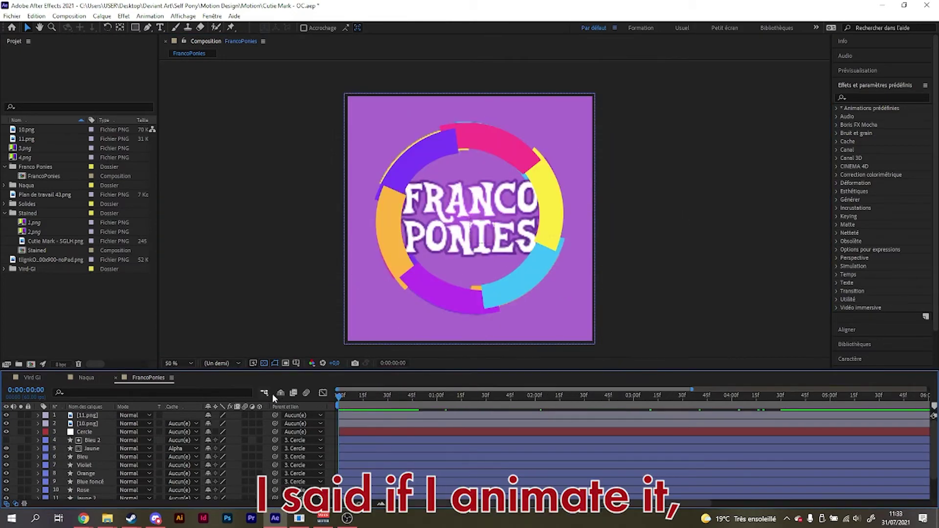
{"action": "key", "text": "space"}
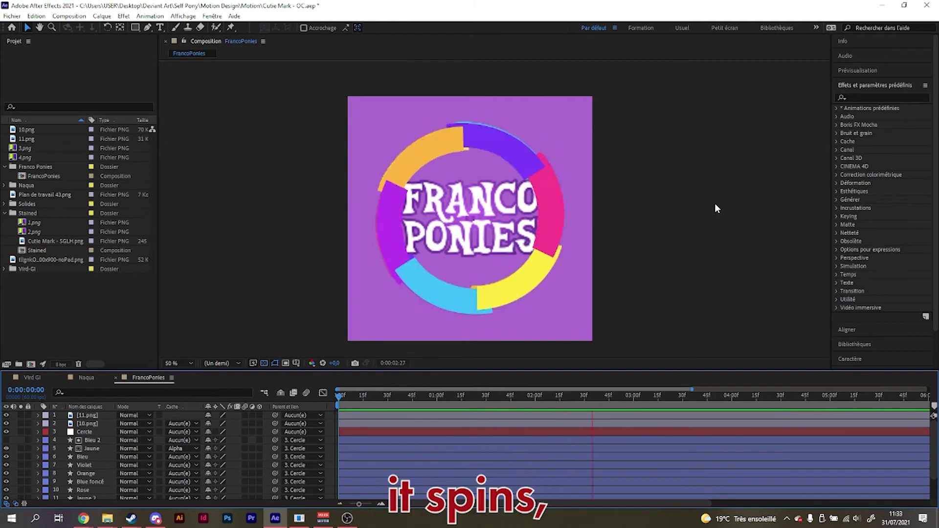
Offset the Cercle null's Rotation keyframes together, setting 0x-110° at 0:00:00:15, and check the keyframe at 0:00:03:30.
{"action": "key", "text": "space"}
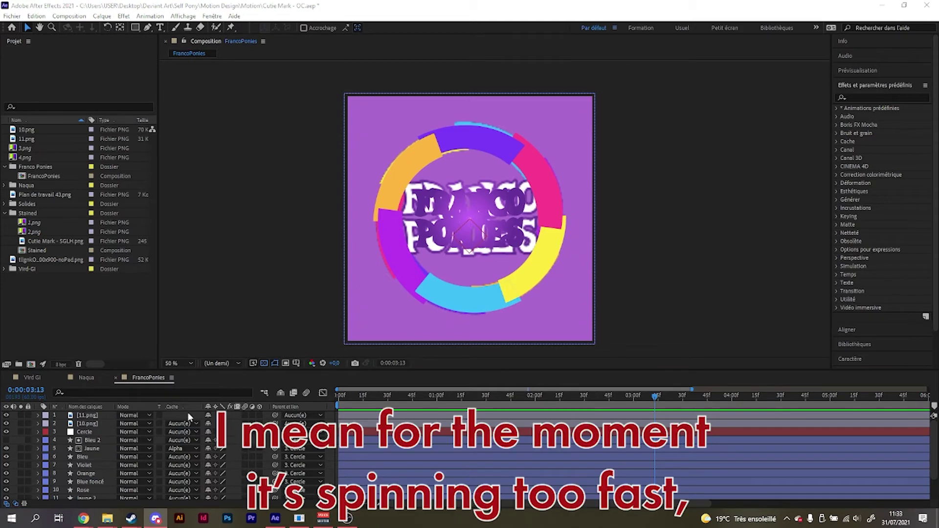
{"action": "left_click", "coordinate": [85, 432]}
{"action": "left_click", "coordinate": [37, 432]}
{"action": "left_click_drag", "start_coordinate": [722, 477], "coordinate": [353, 468]}
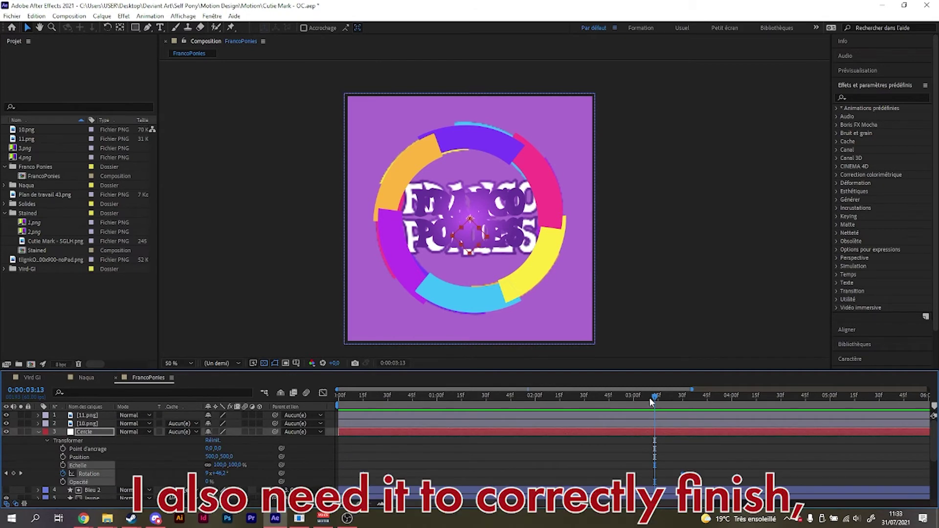
{"action": "left_click_drag", "start_coordinate": [654, 397], "coordinate": [362, 397]}
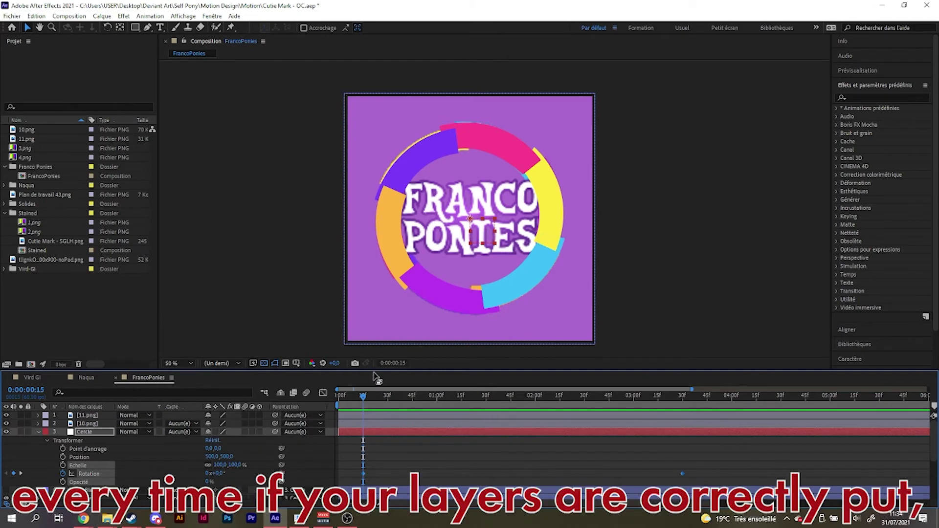
{"action": "left_click", "coordinate": [103, 474]}
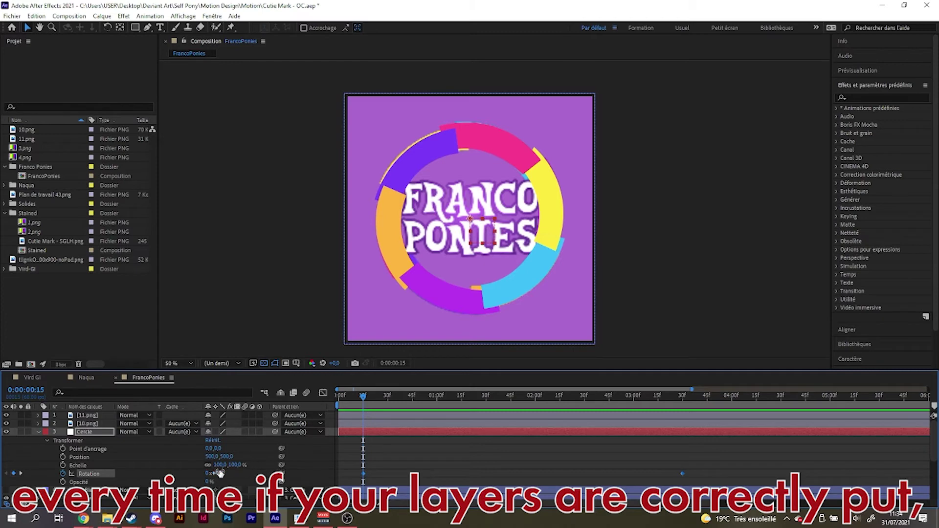
{"action": "left_click_drag", "start_coordinate": [217, 474], "coordinate": [164, 471]}
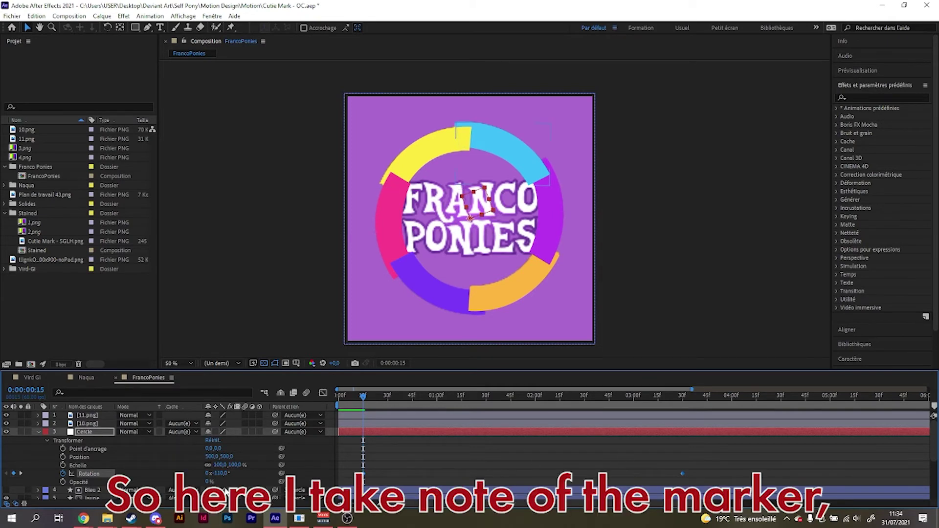
{"action": "left_click_drag", "start_coordinate": [675, 398], "coordinate": [682, 402]}
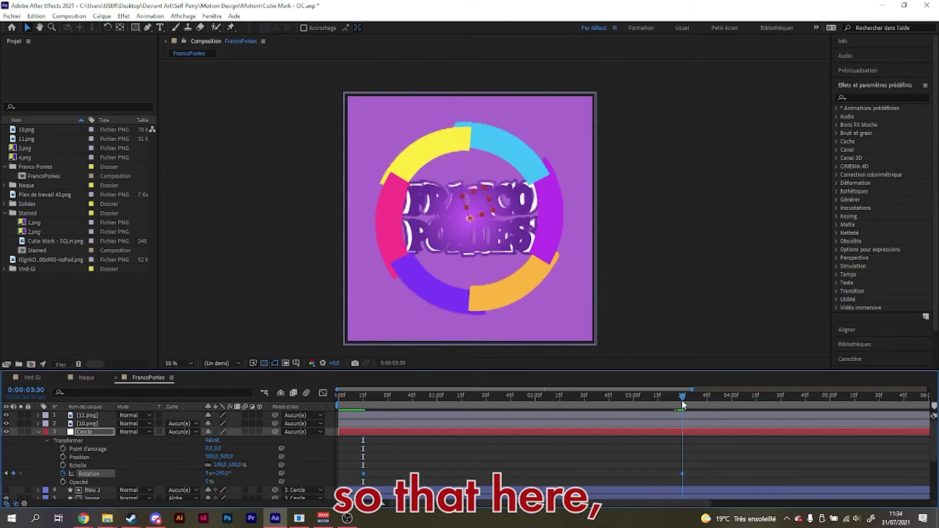
{"action": "left_click", "coordinate": [220, 474]}
{"action": "left_click", "coordinate": [523, 445]}
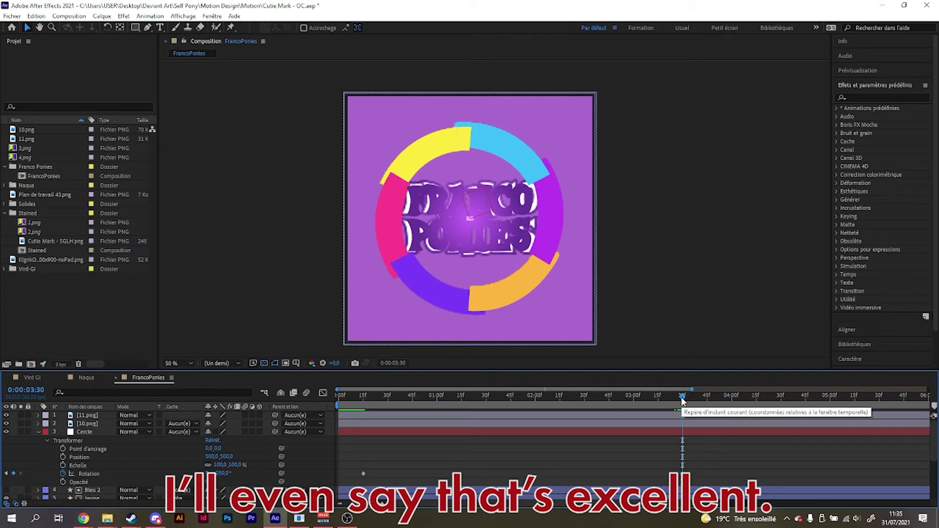
Apply Easy Ease to the Cercle null's two Rotation keyframes in the Graph Editor.
{"action": "left_click", "coordinate": [40, 430]}
{"action": "left_click", "coordinate": [40, 430]}
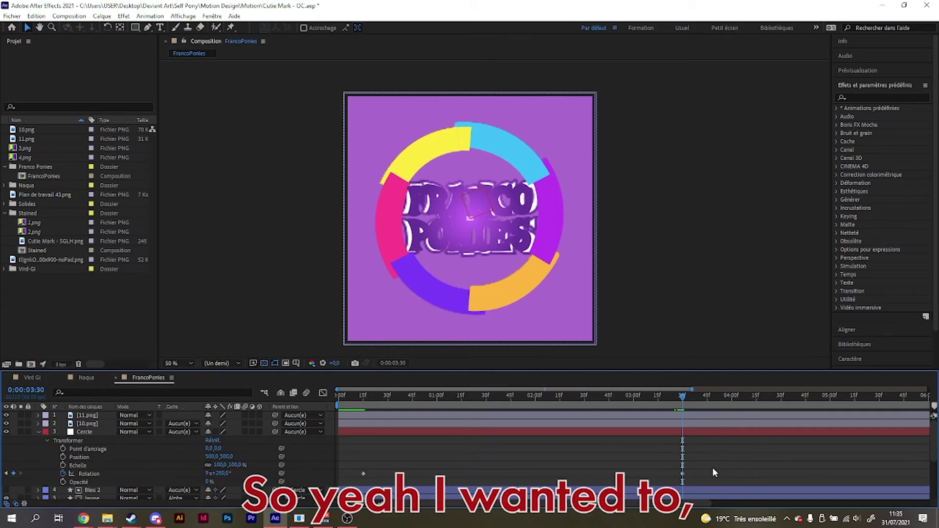
{"action": "left_click_drag", "start_coordinate": [713, 472], "coordinate": [351, 476]}
{"action": "key", "text": "shift+F3"}
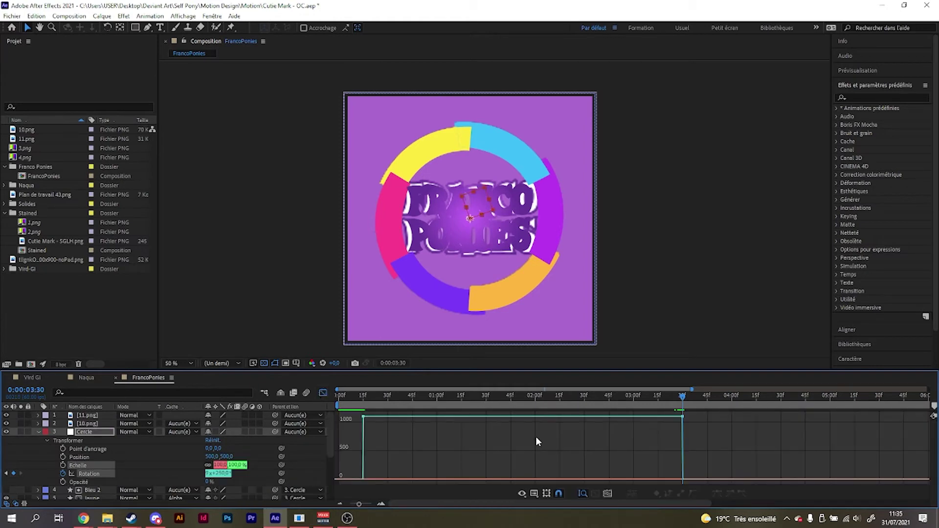
{"action": "left_click", "coordinate": [364, 417]}
{"action": "left_click", "coordinate": [683, 417], "text": "shift"}
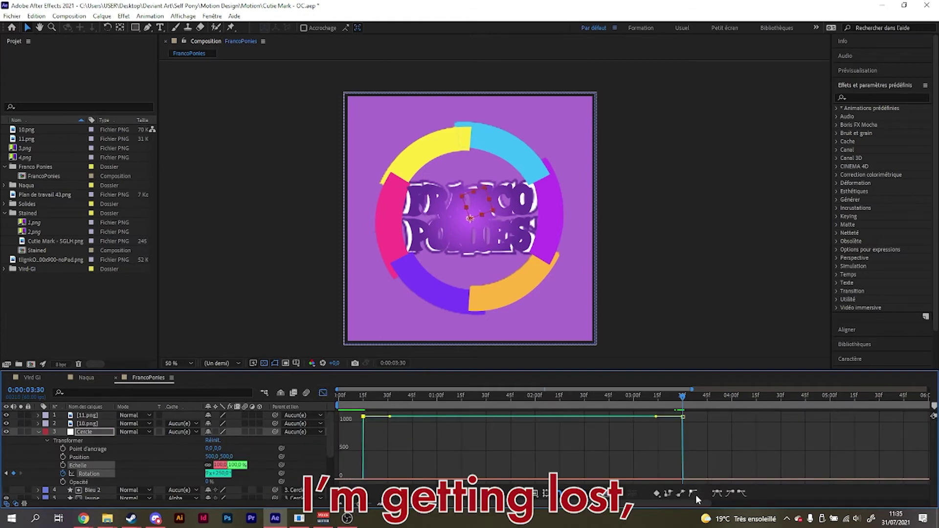
{"action": "left_click", "coordinate": [718, 493]}
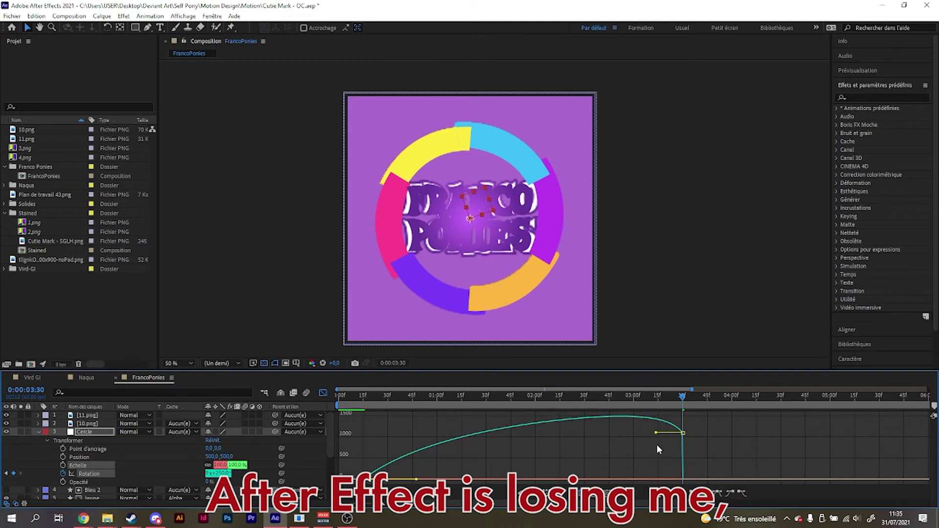
Shape the Rotation speed curve to start slowly and accelerate sharply towards 0:00:03:30, and preview it from the start of the timeline.
{"action": "left_click_drag", "start_coordinate": [416, 478], "coordinate": [496, 479]}
{"action": "left_click_drag", "start_coordinate": [656, 457], "coordinate": [682, 469]}
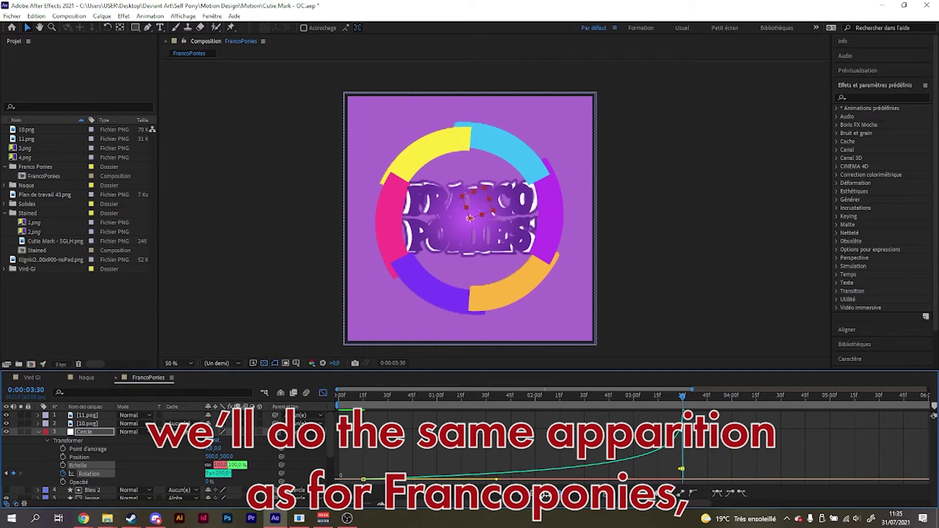
{"action": "left_click_drag", "start_coordinate": [497, 479], "coordinate": [513, 478]}
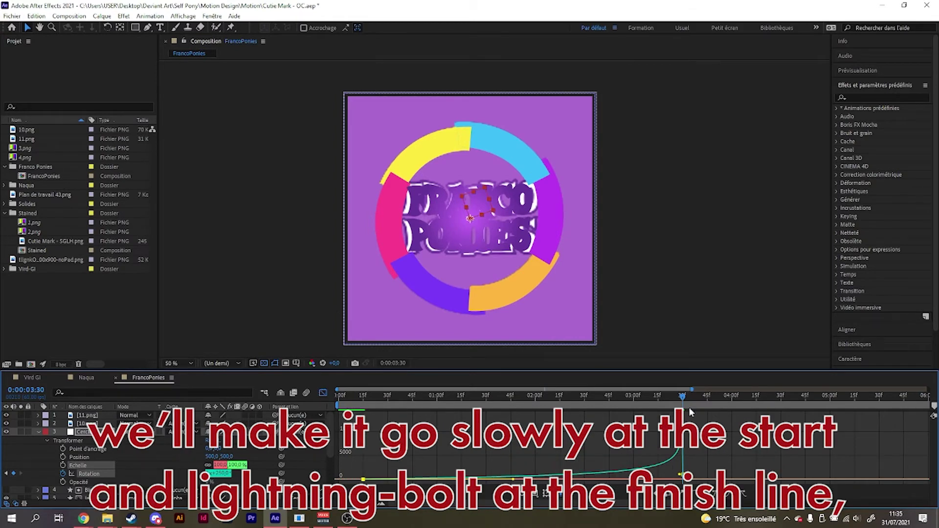
{"action": "left_click_drag", "start_coordinate": [683, 396], "coordinate": [330, 401]}
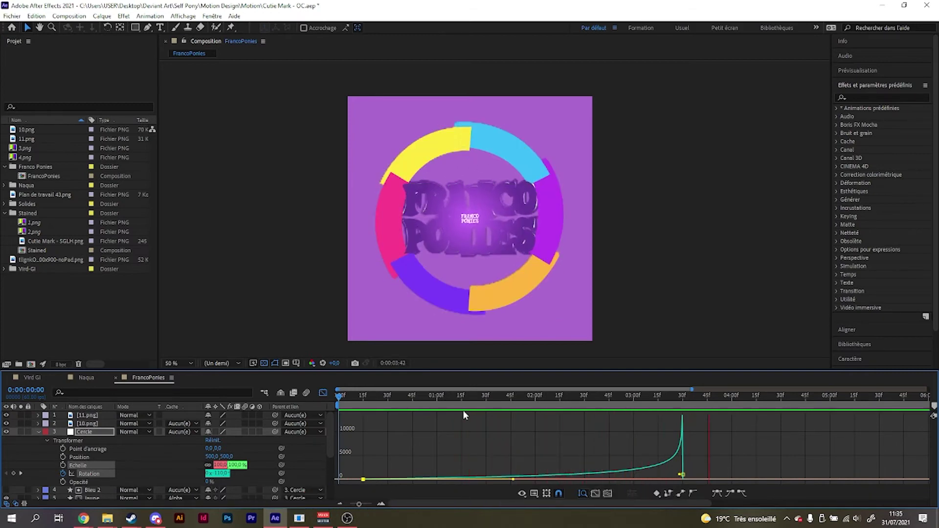
{"action": "key", "text": "space"}
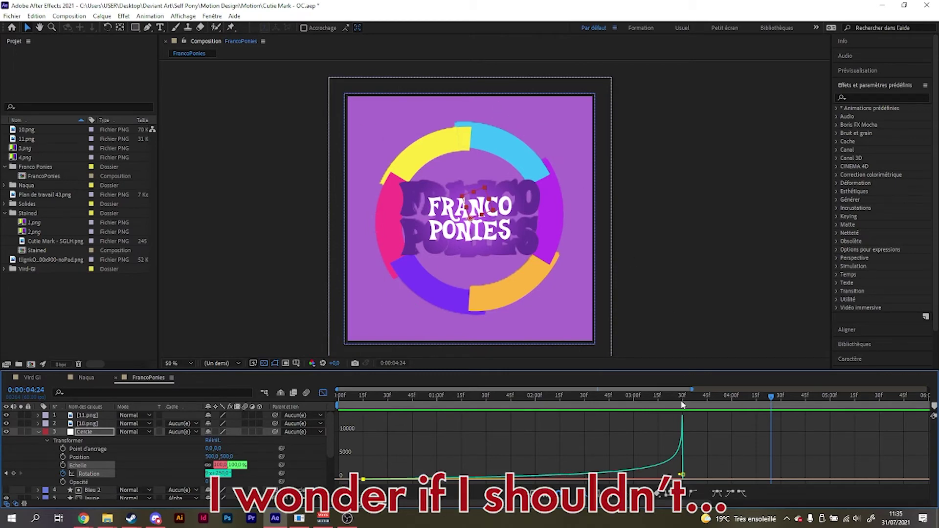
Add a Rotation keyframe of 9x+250° to the Cercle null at 0:00:03:59.
{"action": "left_click_drag", "start_coordinate": [744, 395], "coordinate": [731, 396]}
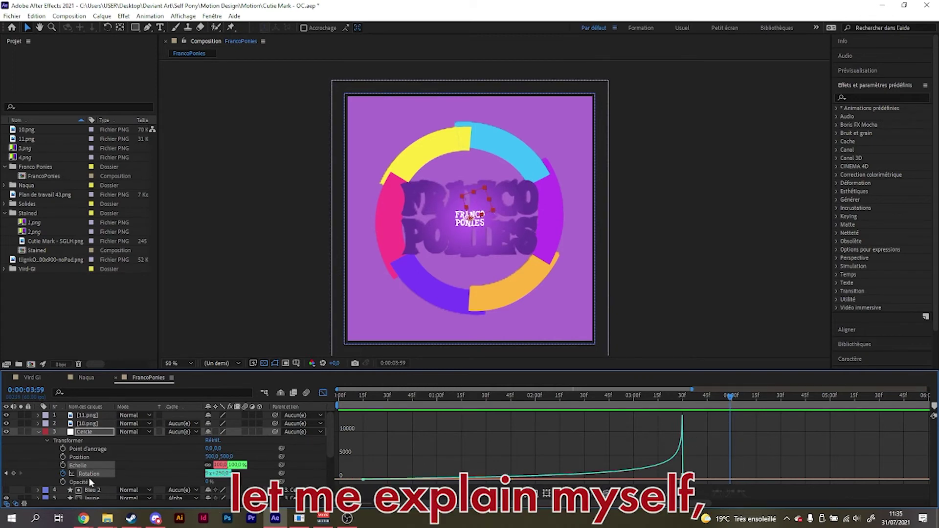
{"action": "left_click_drag", "start_coordinate": [223, 474], "coordinate": [220, 474]}
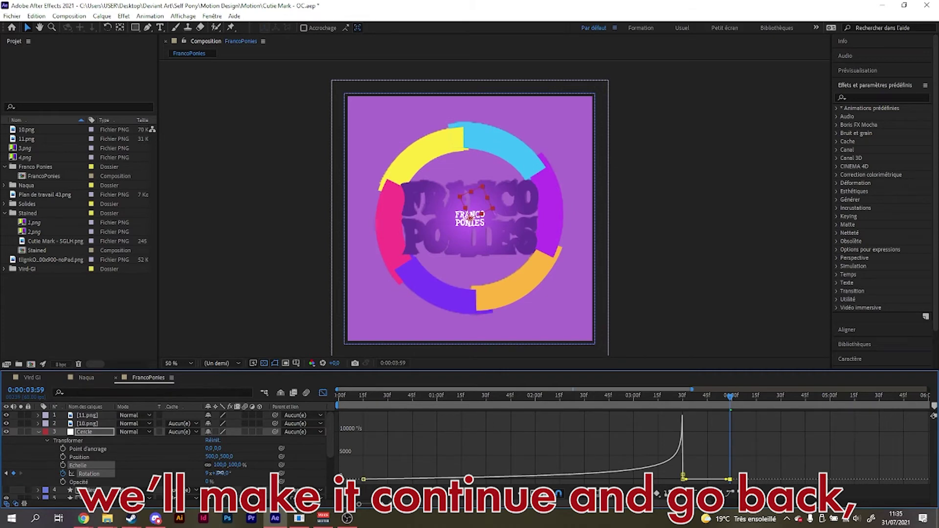
{"action": "left_click", "coordinate": [220, 473]}
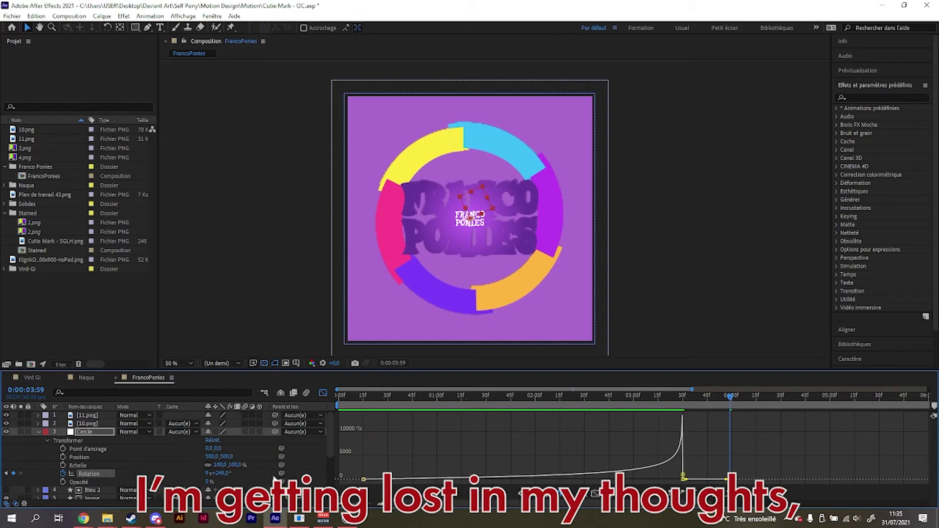
{"action": "key", "text": "shift+F3"}
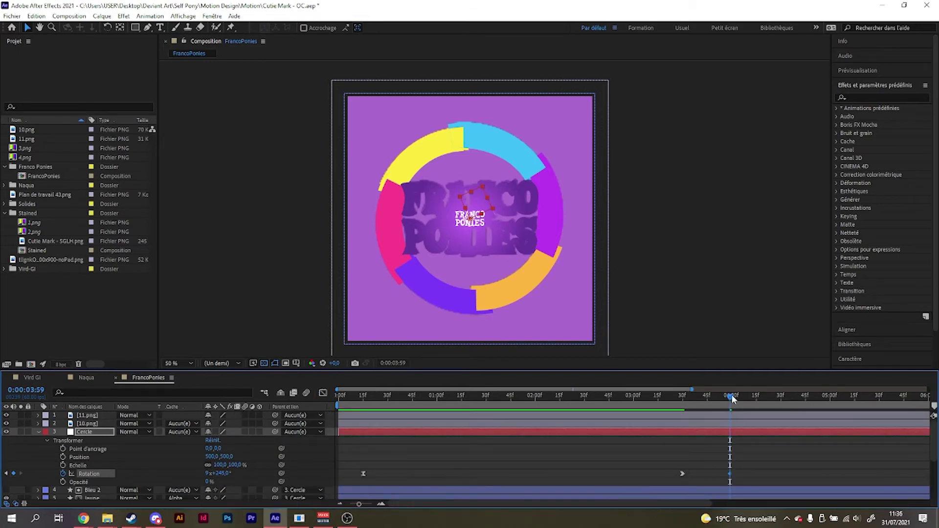
{"action": "mouse_move", "coordinate": [731, 395]}
{"action": "left_mouse_down"}
{"action": "mouse_move", "coordinate": [681, 400]}
{"action": "mouse_move", "coordinate": [730, 398]}
{"action": "left_mouse_up"}
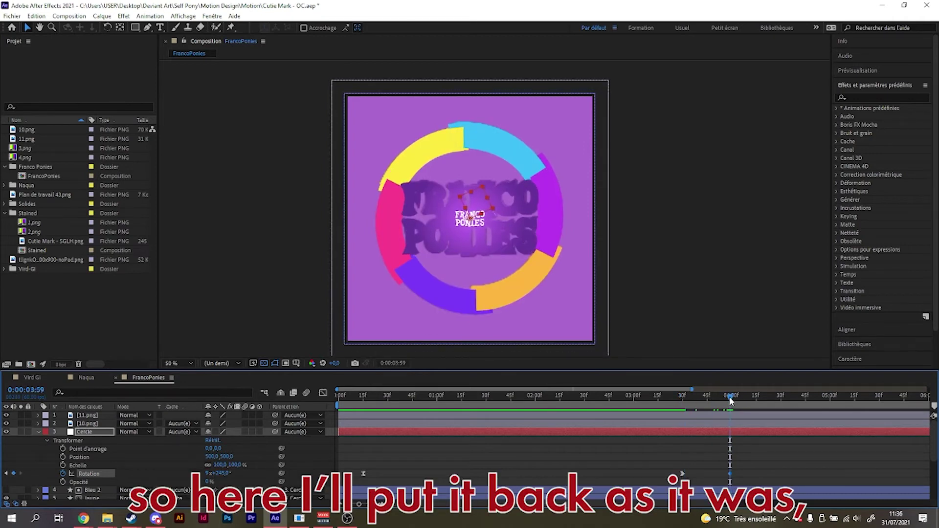
{"action": "left_click", "coordinate": [218, 474]}
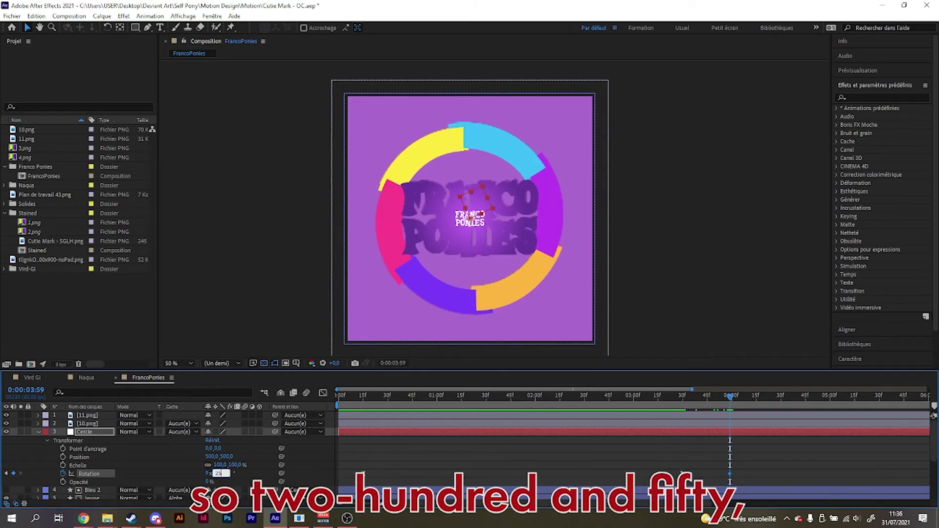
{"action": "type", "text": "250"}
{"action": "key", "text": "Return"}
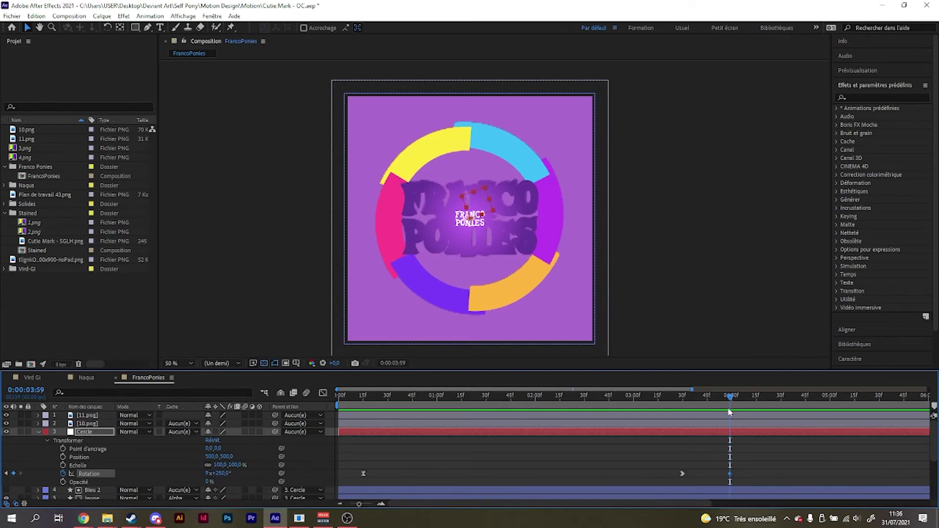
Add a Rotation keyframe of 9x+265° to the Cercle null at 0:00:03:45.
{"action": "left_click", "coordinate": [724, 397]}
{"action": "left_click_drag", "start_coordinate": [724, 397], "coordinate": [707, 398]}
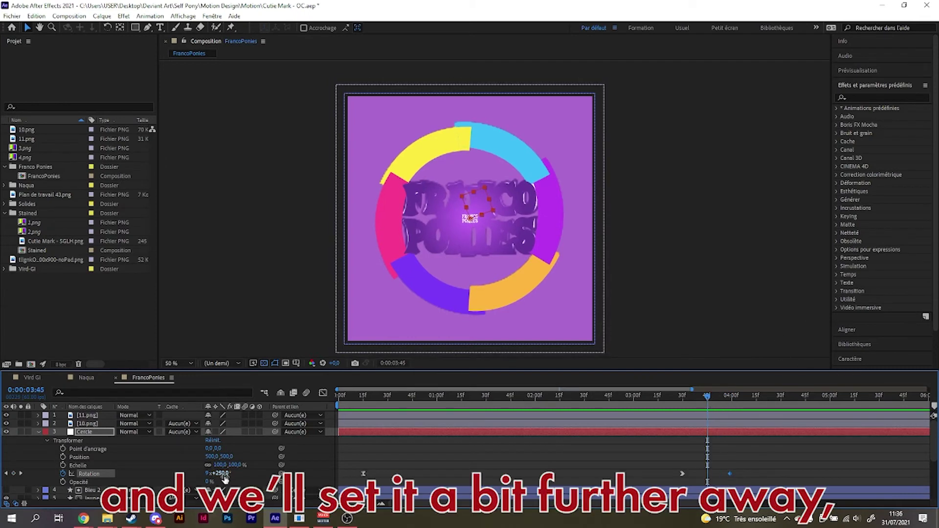
{"action": "left_click_drag", "start_coordinate": [223, 474], "coordinate": [227, 476]}
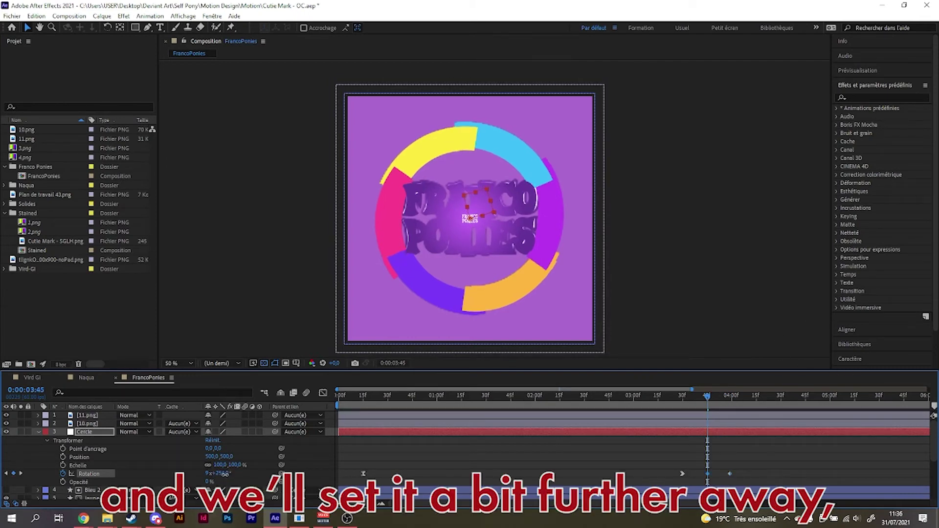
{"action": "left_click", "coordinate": [226, 474]}
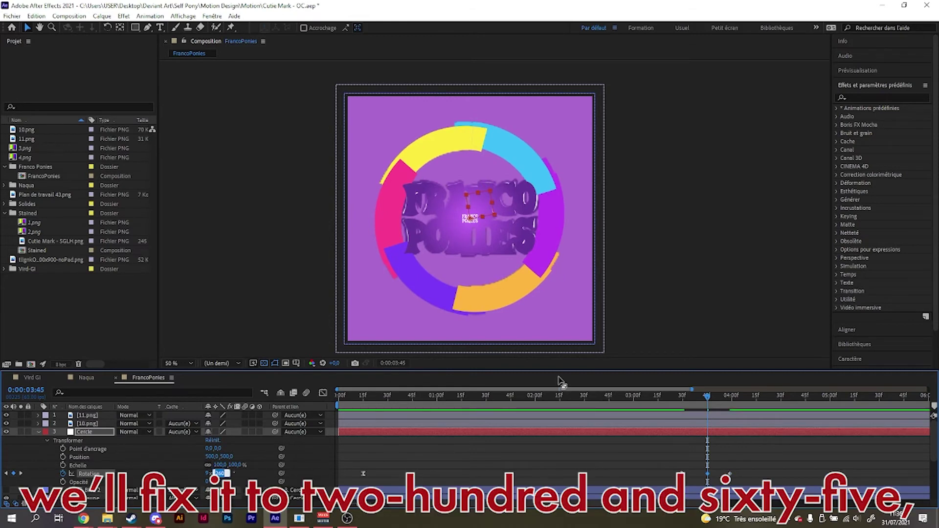
{"action": "type", "text": "265"}
{"action": "key", "text": "Return"}
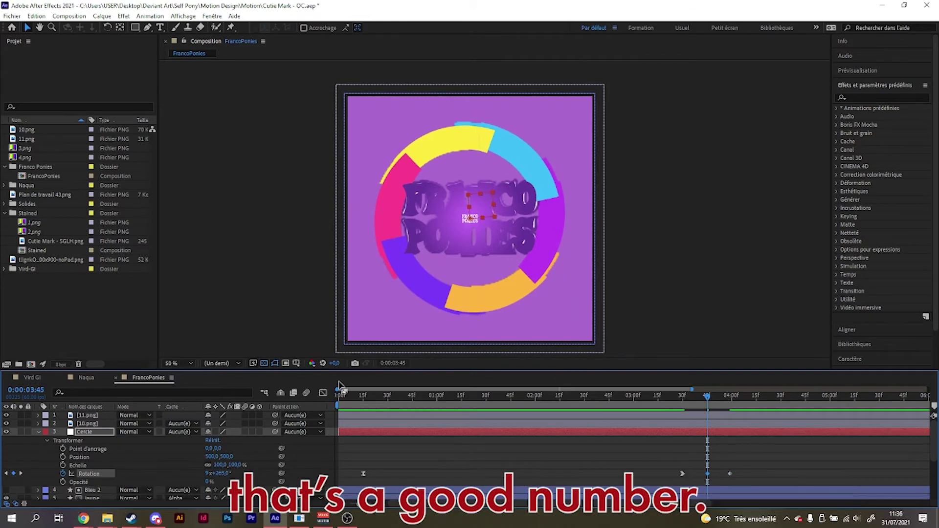
Apply Easy Ease to the 0:00:03:45 Rotation keyframe in the Graph Editor and raise its speed to about 5000°/s.
{"action": "left_click", "coordinate": [324, 393]}
{"action": "scroll", "coordinate": [721, 466], "scroll_direction": "up", "scroll_amount": 5}
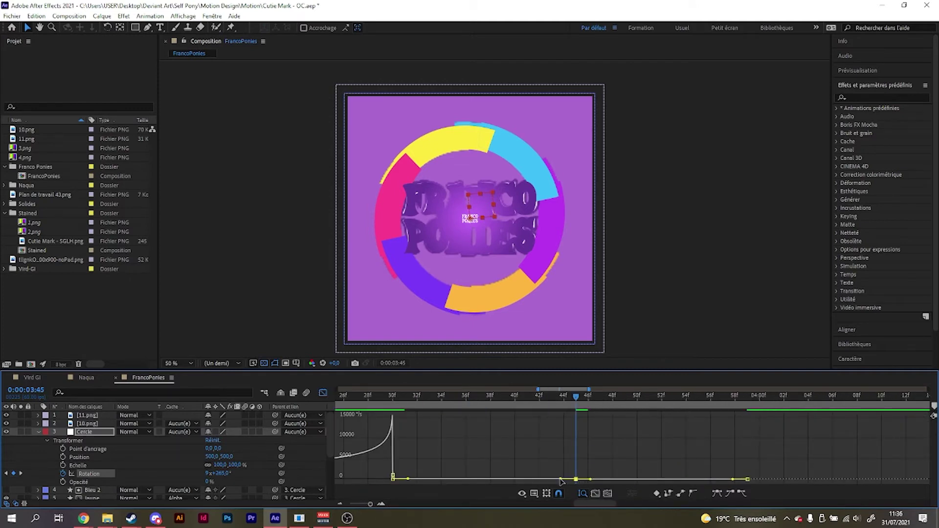
{"action": "left_click", "coordinate": [716, 494]}
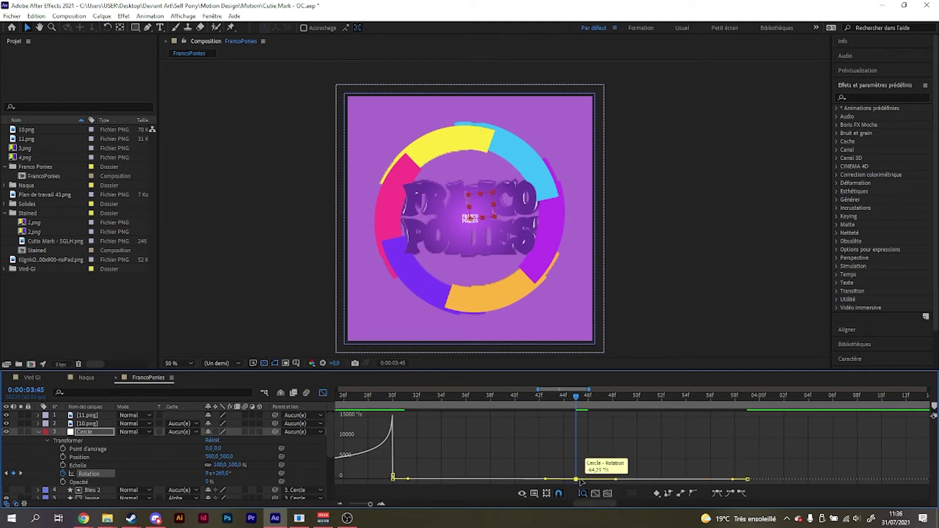
{"action": "left_click_drag", "start_coordinate": [577, 479], "coordinate": [580, 459]}
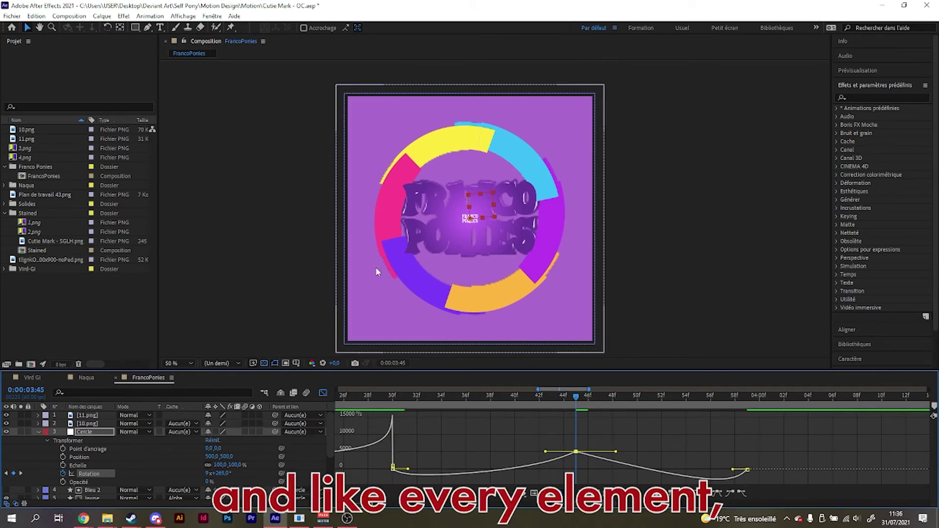
Collapse the Cercle null's properties and hide the locked reference PNG layer below Jaune 2.
{"action": "left_click", "coordinate": [38, 431]}
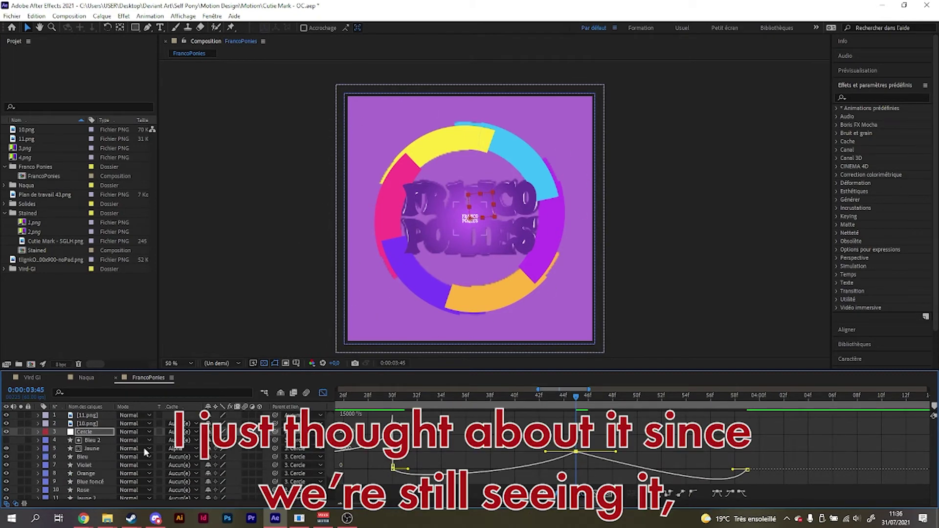
{"action": "scroll", "coordinate": [144, 447], "scroll_direction": "down", "scroll_amount": 2}
{"action": "left_click", "coordinate": [36, 480]}
{"action": "left_click", "coordinate": [39, 479]}
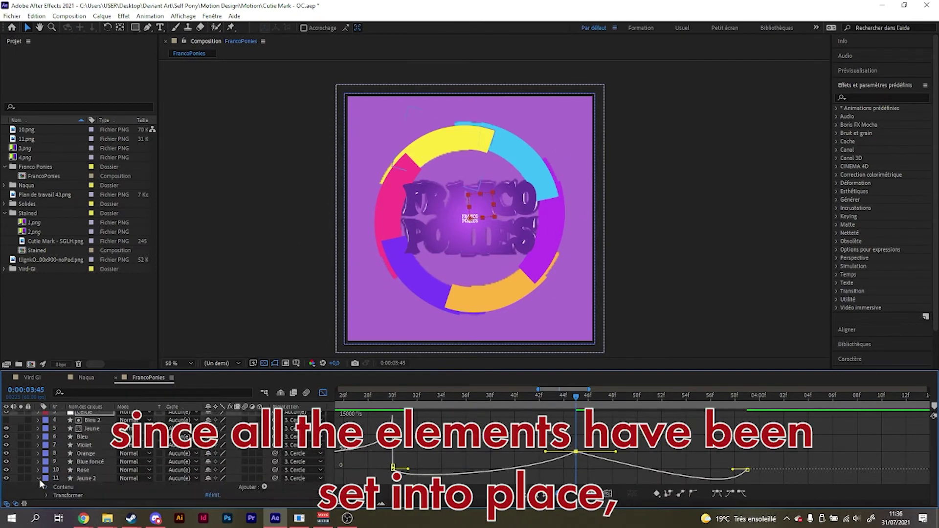
{"action": "left_click", "coordinate": [38, 478]}
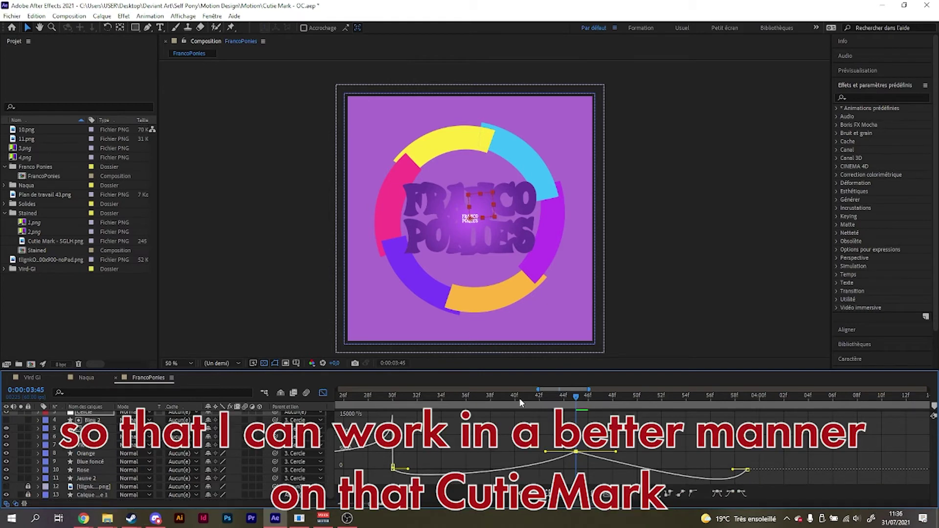
Preview the end of the spin from 0:00:03:28 and lower the 0:00:03:45 Rotation keyframe's speed to a negative value.
{"action": "left_click_drag", "start_coordinate": [520, 397], "coordinate": [372, 394]}
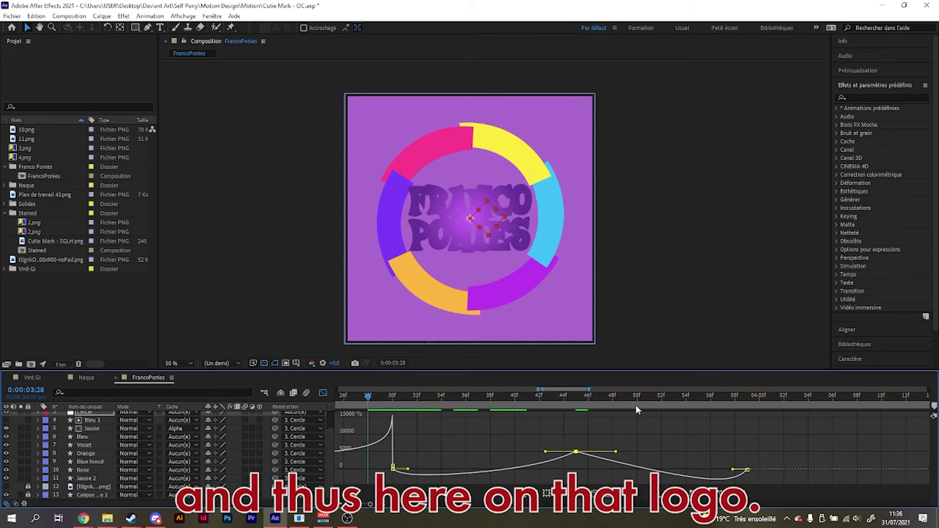
{"action": "key", "text": "space"}
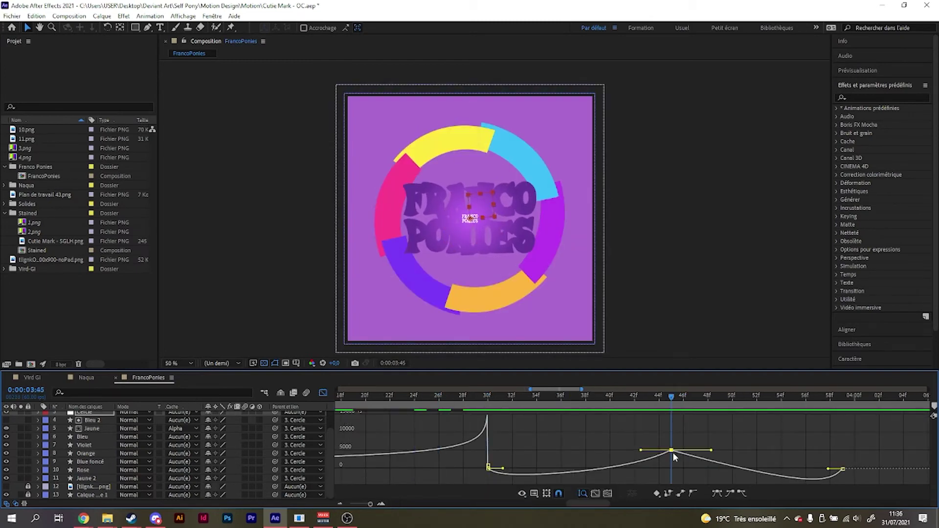
{"action": "left_click_drag", "start_coordinate": [673, 453], "coordinate": [673, 480]}
{"action": "scroll", "coordinate": [559, 395], "scroll_direction": "down", "scroll_amount": 1}
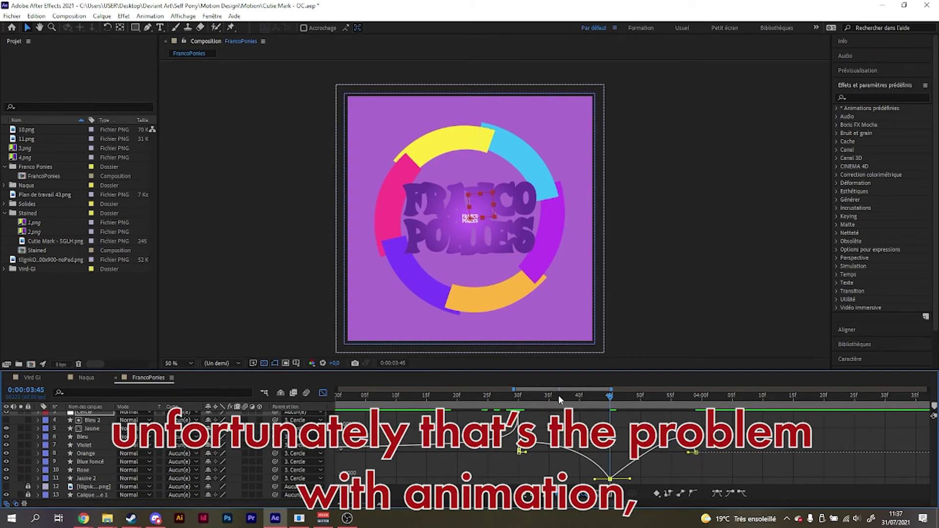
Retime the Cercle null's last two Rotation keyframes outside the Graph Editor to 0:00:04:00 and about 0:00:04:30.
{"action": "left_click_drag", "start_coordinate": [558, 395], "coordinate": [500, 396]}
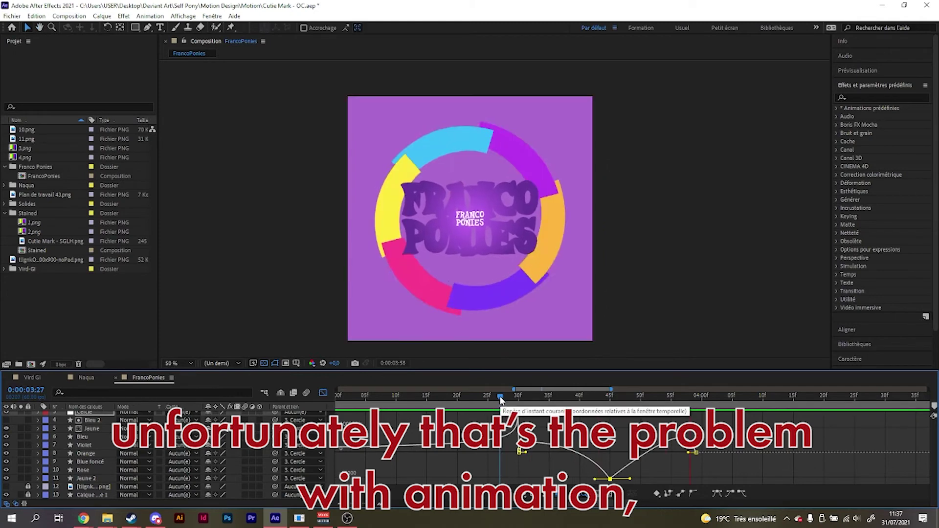
{"action": "left_click", "coordinate": [323, 394]}
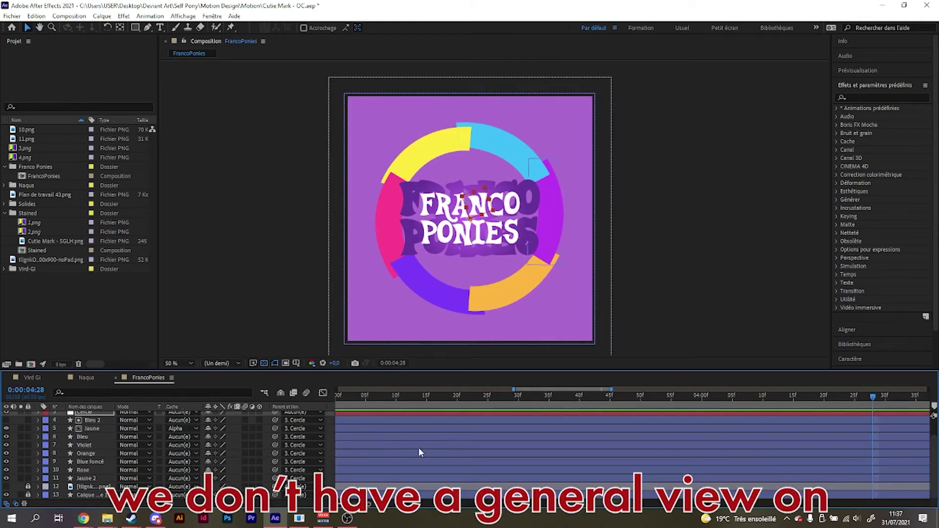
{"action": "scroll", "coordinate": [227, 453], "scroll_direction": "up", "scroll_amount": 2}
{"action": "left_click", "coordinate": [38, 432]}
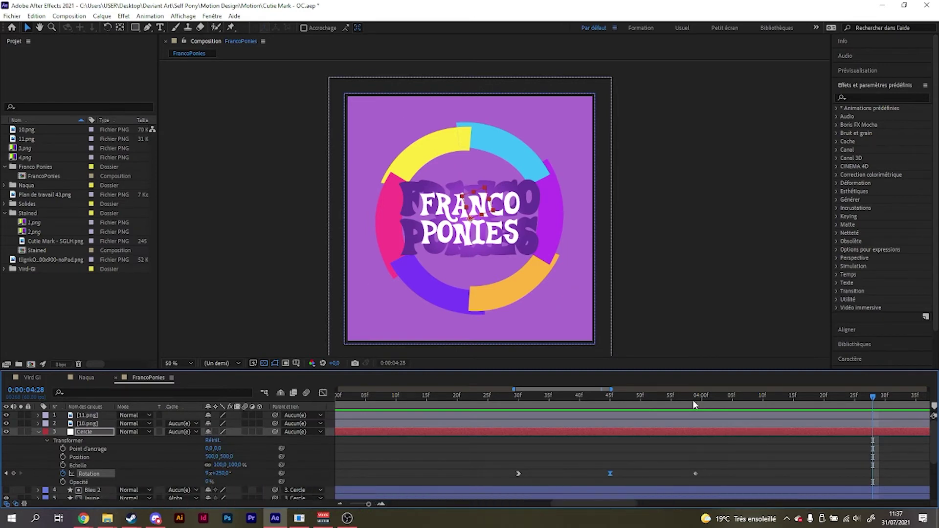
{"action": "left_click", "coordinate": [610, 399]}
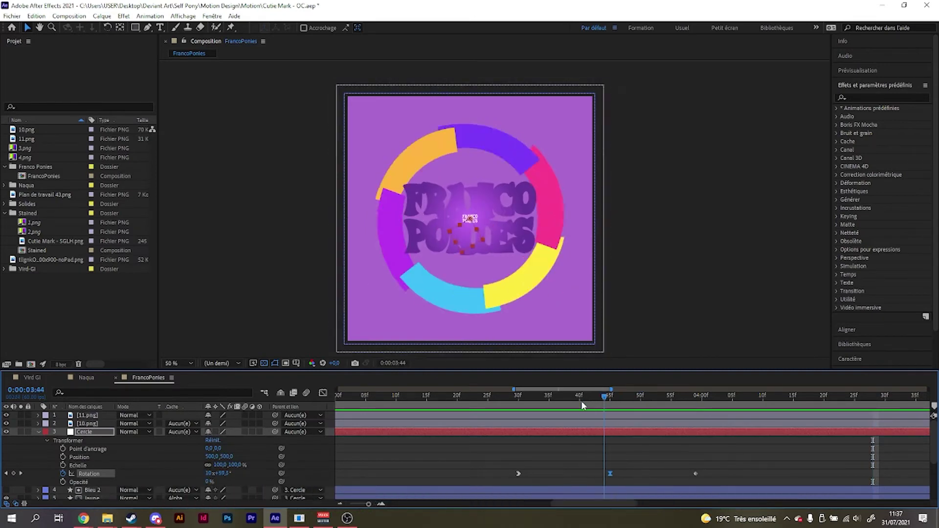
{"action": "left_click", "coordinate": [698, 399]}
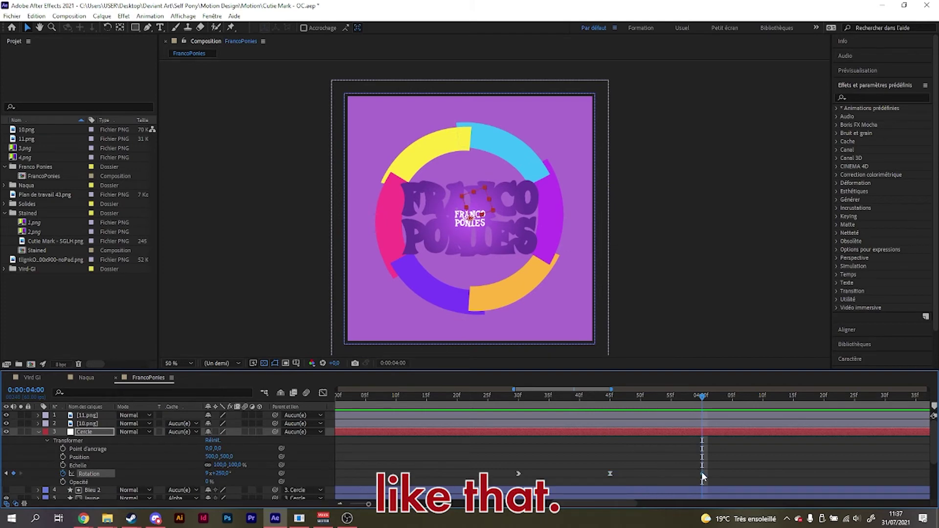
{"action": "left_click_drag", "start_coordinate": [516, 438], "coordinate": [728, 478]}
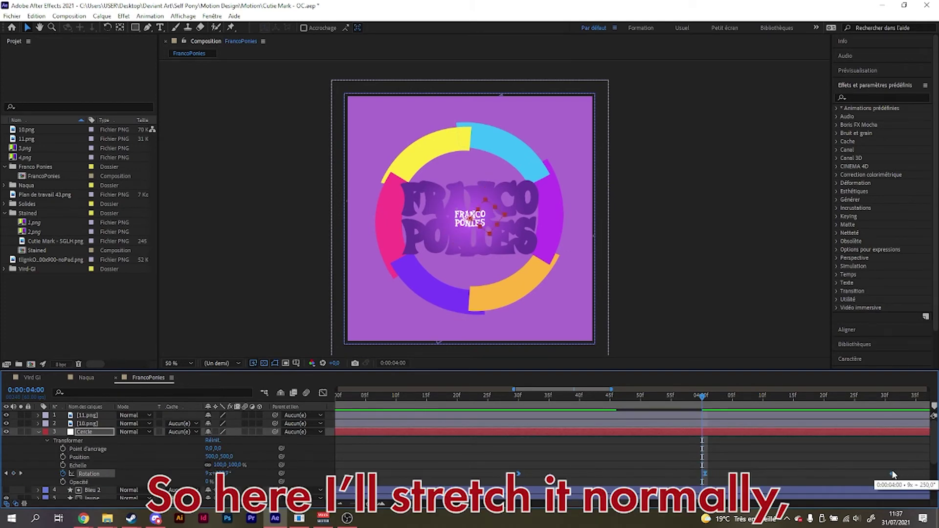
{"action": "key", "text": "semicolon"}
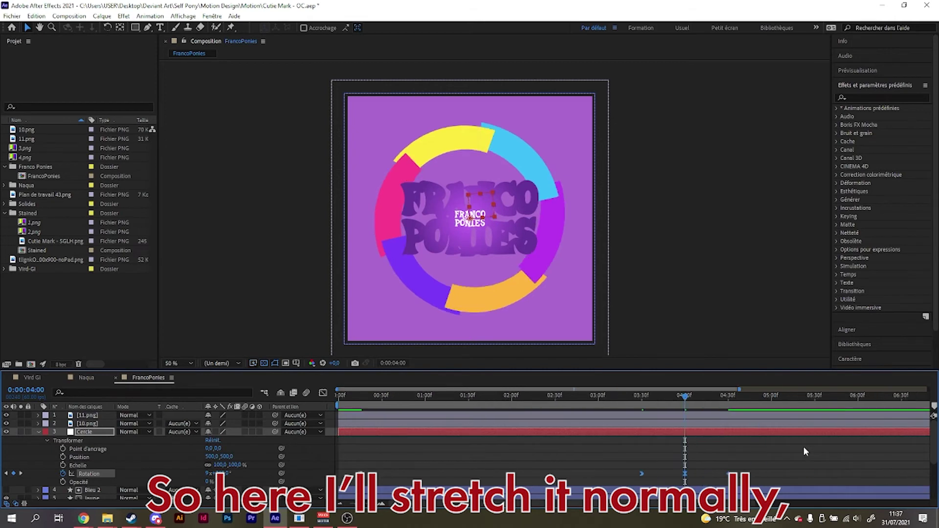
Raise the 0:00:04:00 Rotation keyframe's speed to almost 0°/s in the Graph Editor and preview the spin.
{"action": "mouse_move", "coordinate": [685, 395]}
{"action": "left_mouse_down"}
{"action": "mouse_move", "coordinate": [628, 395]}
{"action": "mouse_move", "coordinate": [697, 398]}
{"action": "left_mouse_up"}
{"action": "key", "text": "space"}
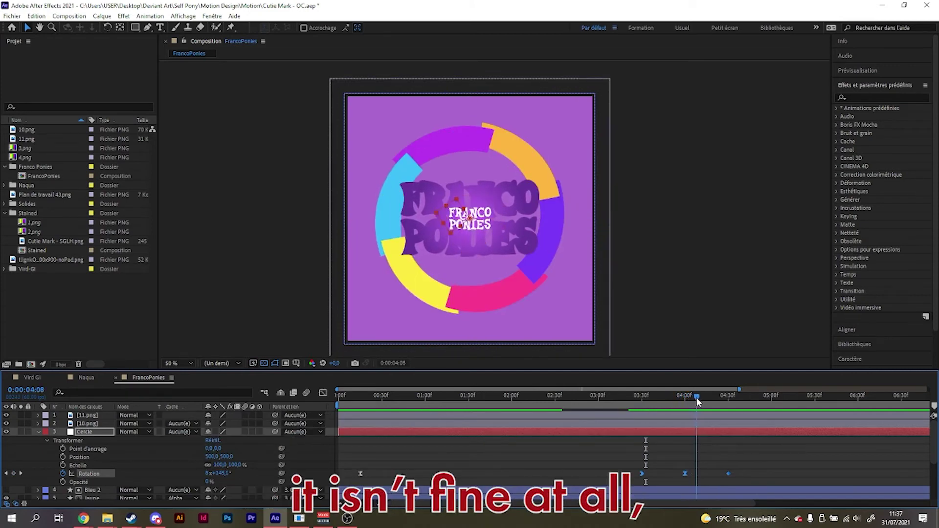
{"action": "left_click", "coordinate": [322, 394]}
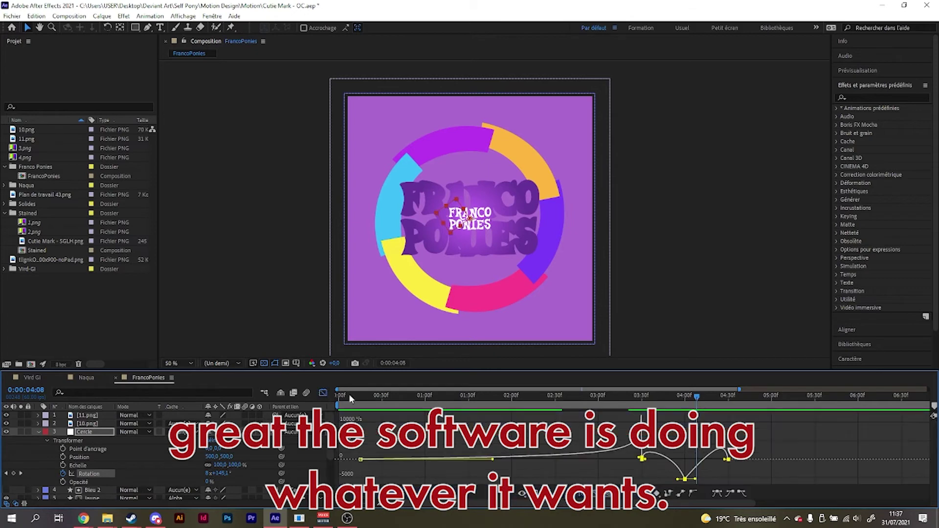
{"action": "scroll", "coordinate": [681, 453], "scroll_direction": "up", "scroll_amount": 2}
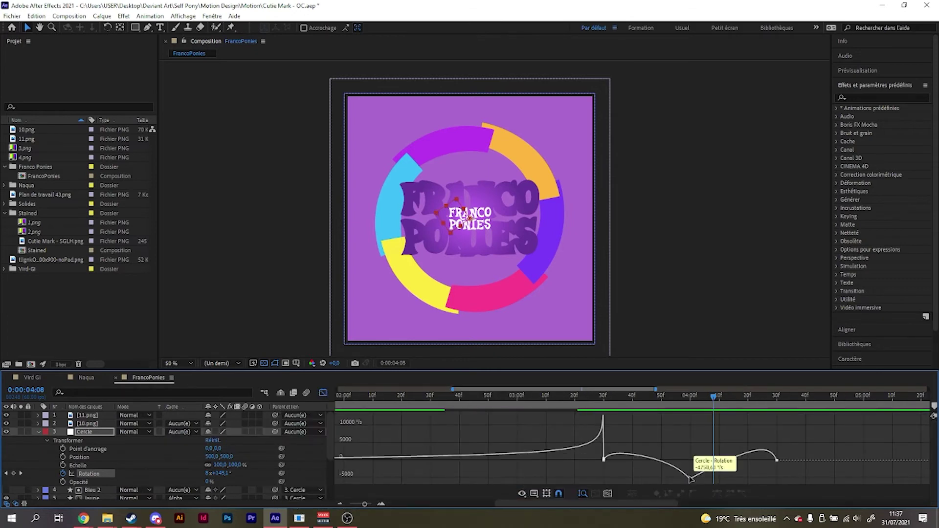
{"action": "mouse_move", "coordinate": [691, 478]}
{"action": "left_mouse_down"}
{"action": "mouse_move", "coordinate": [697, 458]}
{"action": "mouse_move", "coordinate": [691, 477]}
{"action": "mouse_move", "coordinate": [690, 465]}
{"action": "left_mouse_up"}
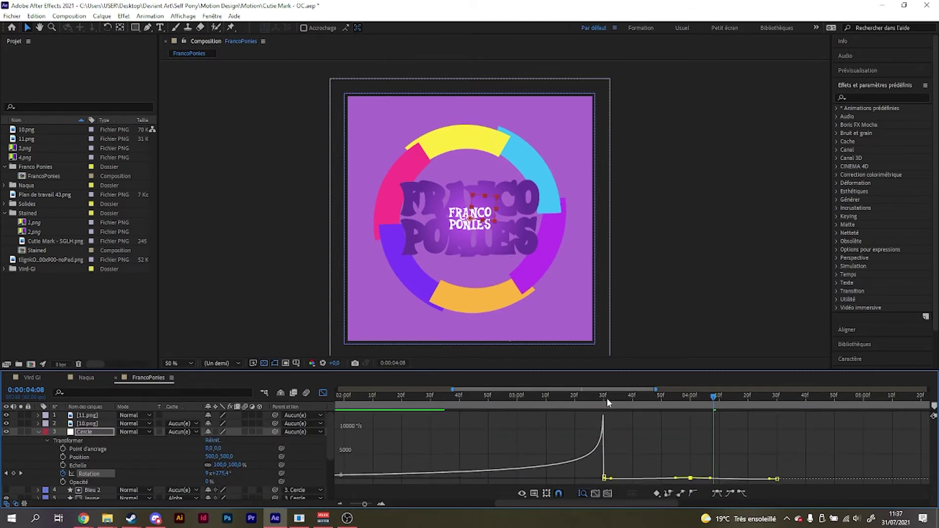
{"action": "key", "text": "space"}
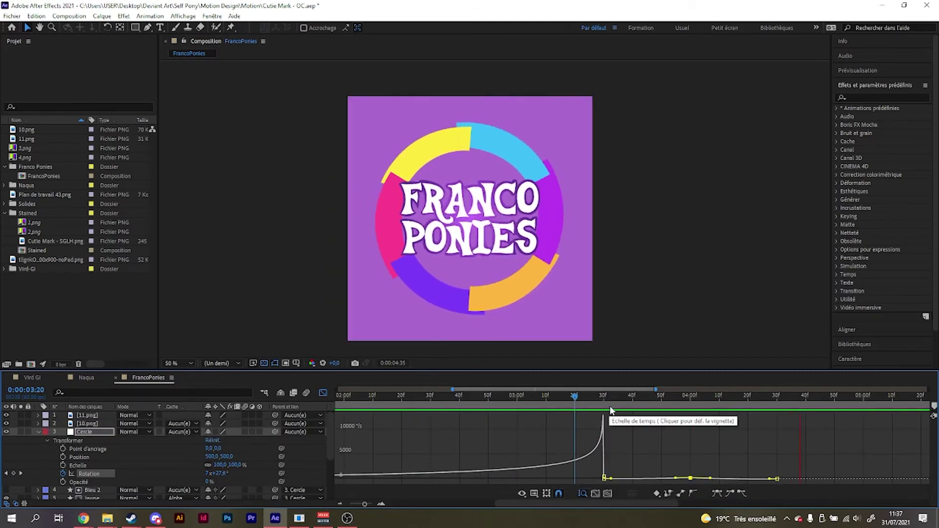
{"action": "key", "text": "space"}
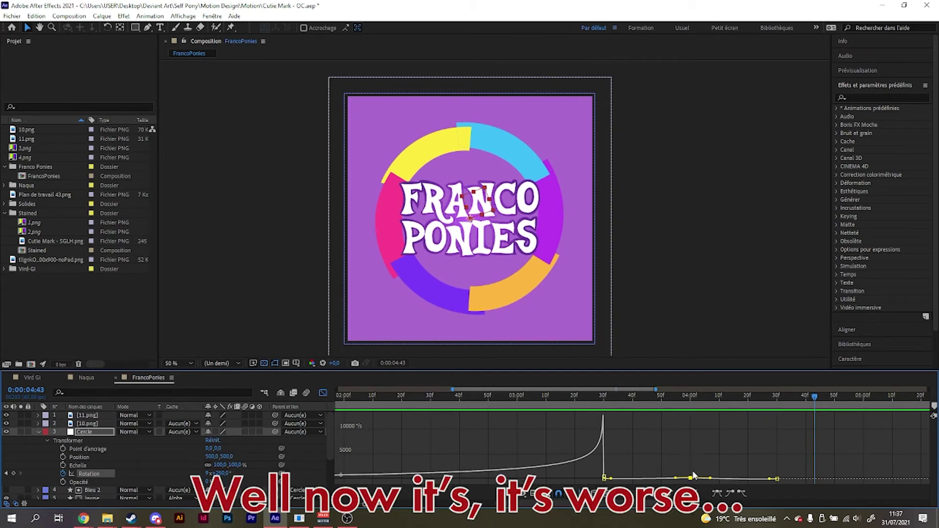
Raise the incoming and outgoing speeds of the 0:00:04:00 Rotation keyframe to about 5000°/s and preview the spin.
{"action": "left_click_drag", "start_coordinate": [690, 478], "coordinate": [691, 454]}
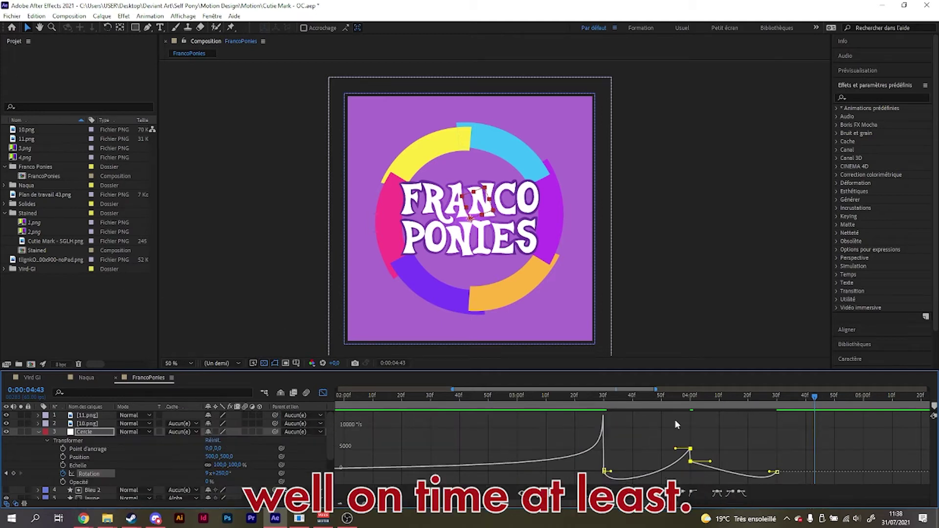
{"action": "left_click", "coordinate": [693, 402]}
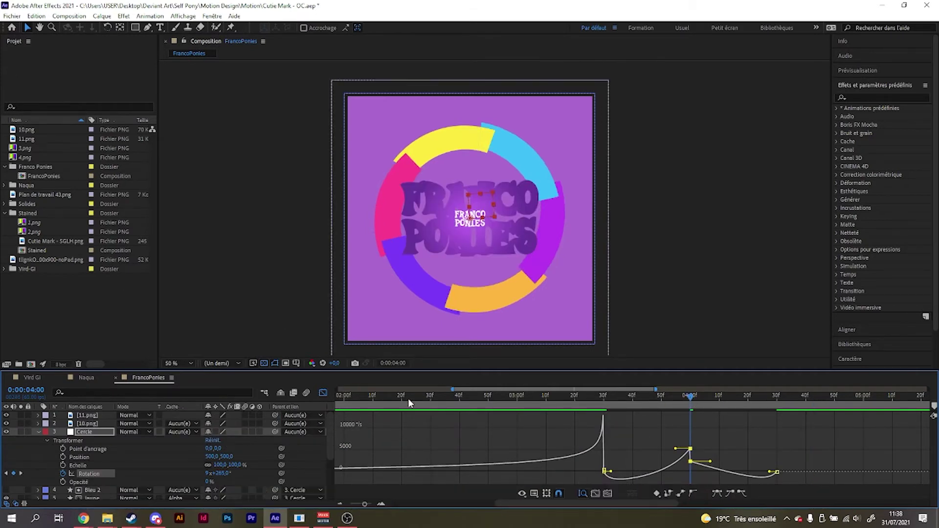
{"action": "left_click_drag", "start_coordinate": [691, 462], "coordinate": [691, 447]}
{"action": "key", "text": "space"}
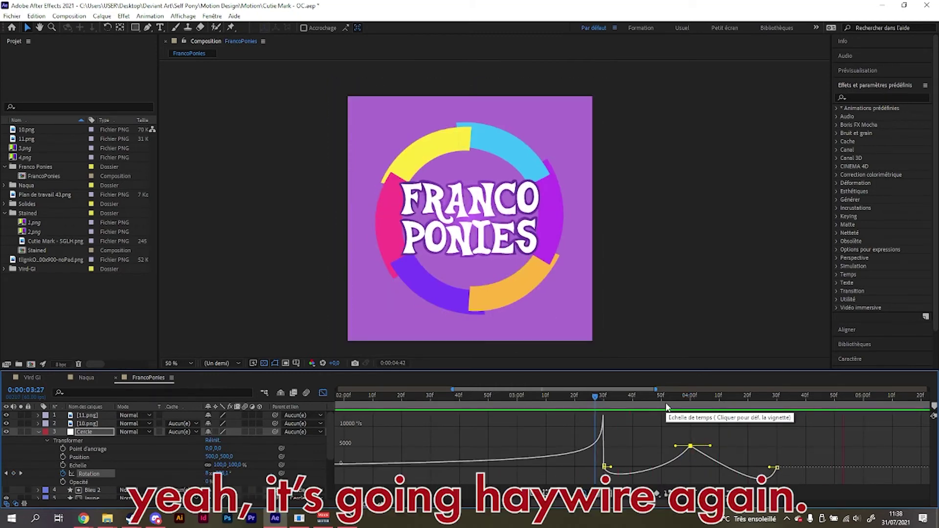
{"action": "key", "text": "space"}
Lower the incoming and outgoing speeds of the 0:00:04:00 Rotation keyframe to the same value near 0°/s.
{"action": "left_click_drag", "start_coordinate": [690, 446], "coordinate": [690, 476]}
{"action": "scroll", "coordinate": [685, 477], "scroll_direction": "up", "scroll_amount": 8}
{"action": "scroll", "coordinate": [682, 472], "scroll_direction": "down", "scroll_amount": 3}
{"action": "left_click_drag", "start_coordinate": [650, 424], "coordinate": [651, 459]}
{"action": "scroll", "coordinate": [651, 459], "scroll_direction": "down", "scroll_amount": 3}
{"action": "scroll", "coordinate": [652, 463], "scroll_direction": "up", "scroll_amount": 3}
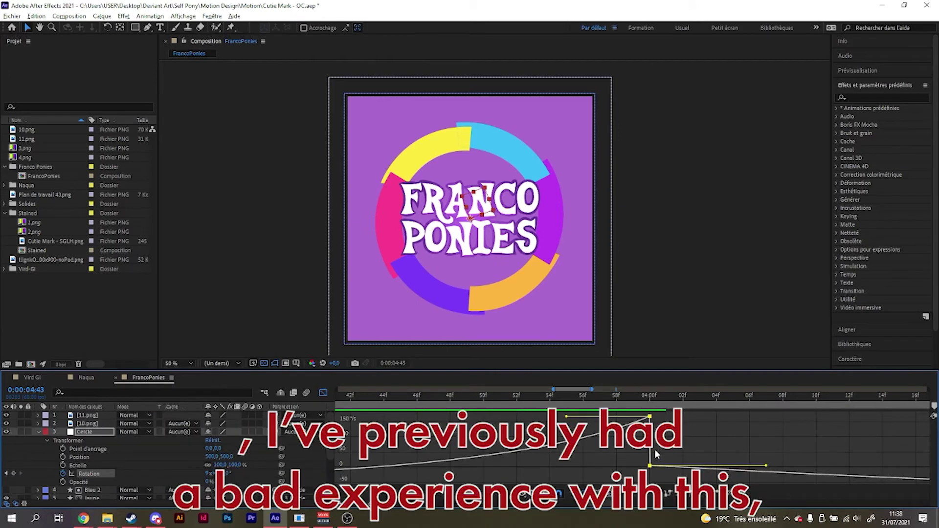
{"action": "left_click_drag", "start_coordinate": [649, 417], "coordinate": [655, 468]}
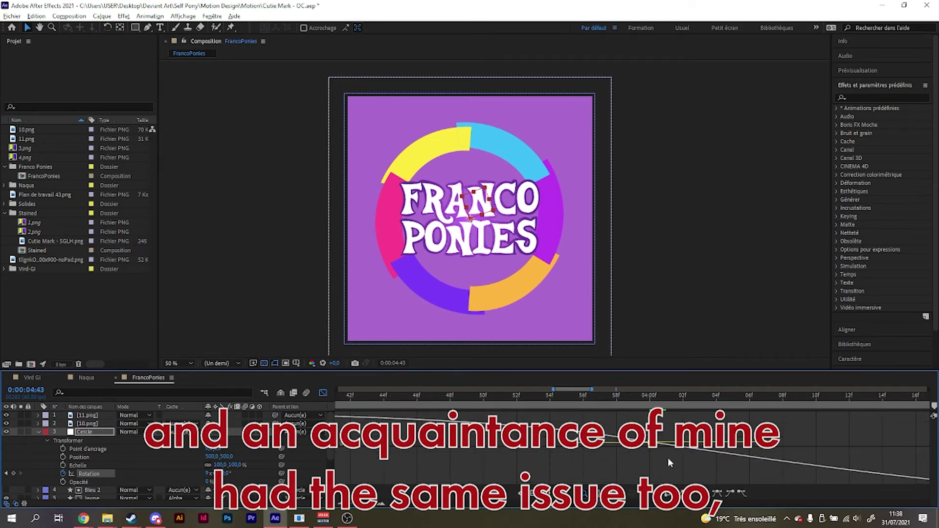
{"action": "scroll", "coordinate": [668, 457], "scroll_direction": "down", "scroll_amount": 2}
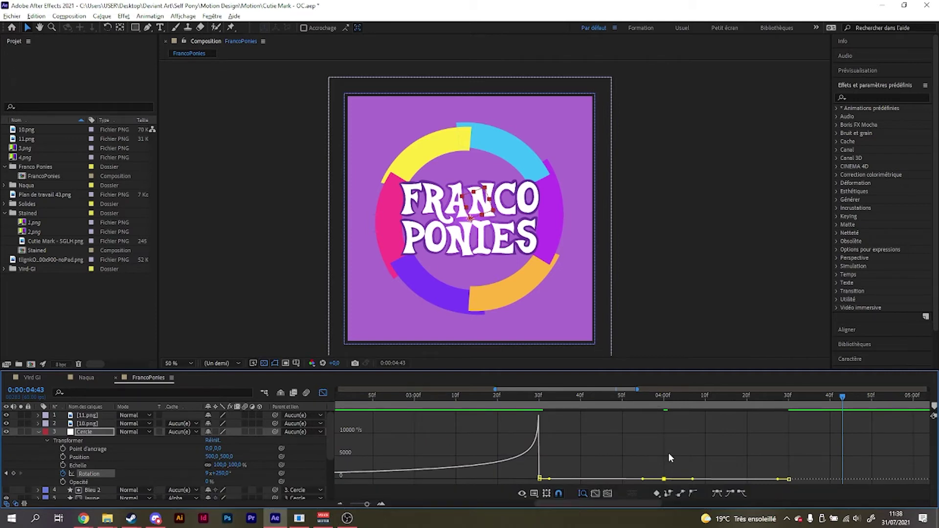
Preview the ring's whole spin and examine how it stops around 0:00:03:30.
{"action": "left_click_drag", "start_coordinate": [607, 395], "coordinate": [541, 397]}
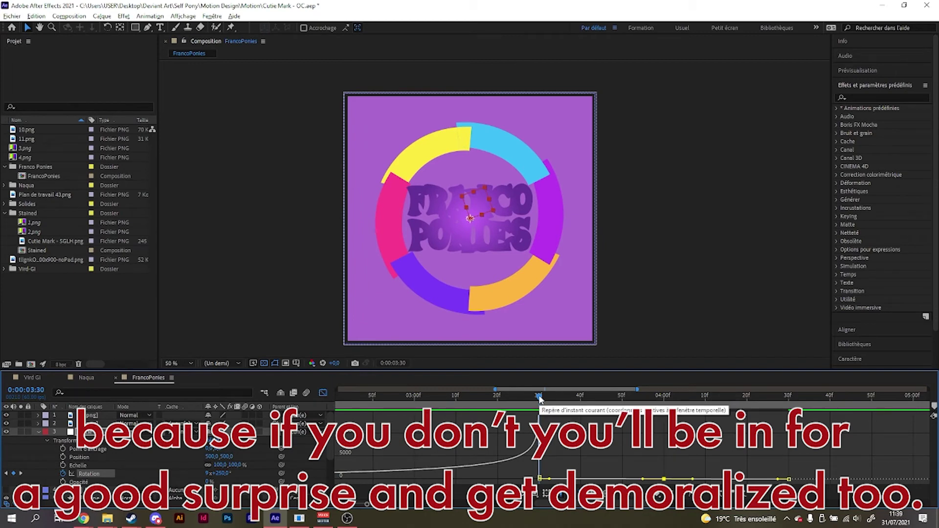
{"action": "key", "text": "space"}
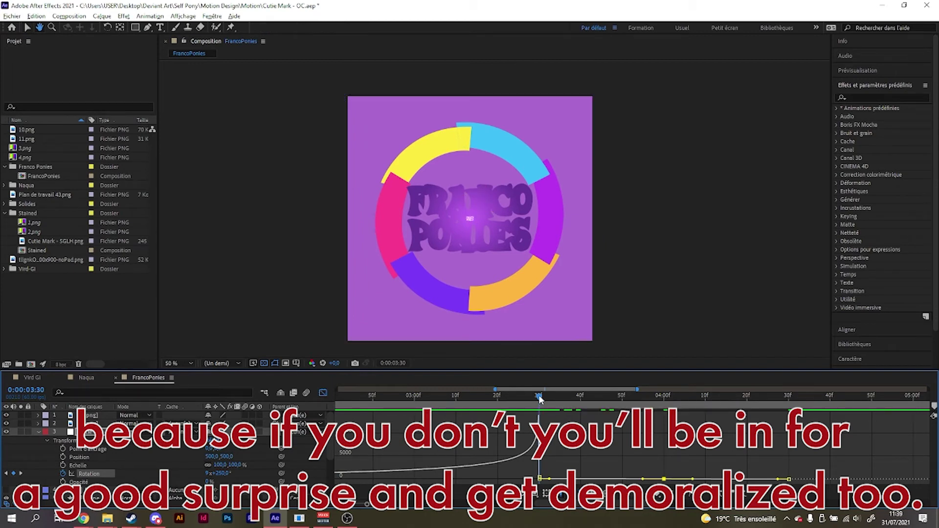
{"action": "key", "text": "semicolon"}
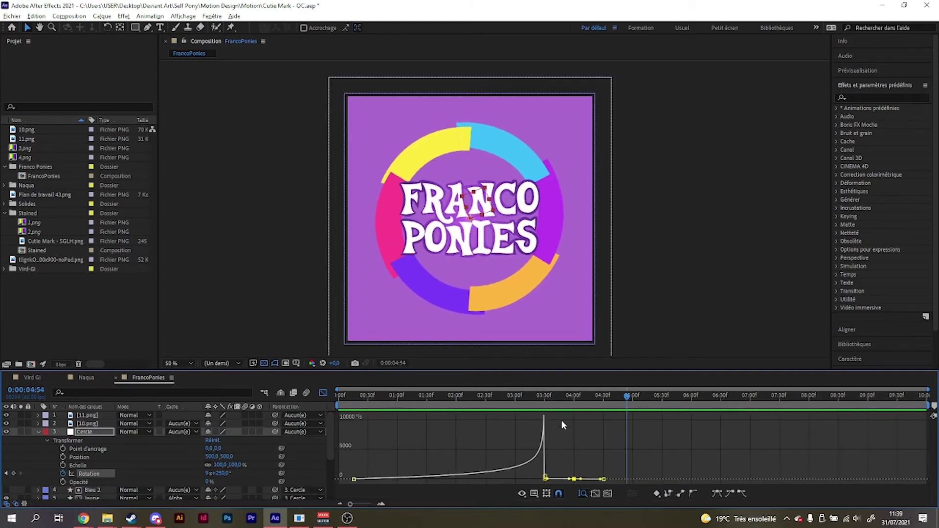
{"action": "left_click", "coordinate": [483, 396]}
{"action": "key", "text": "space"}
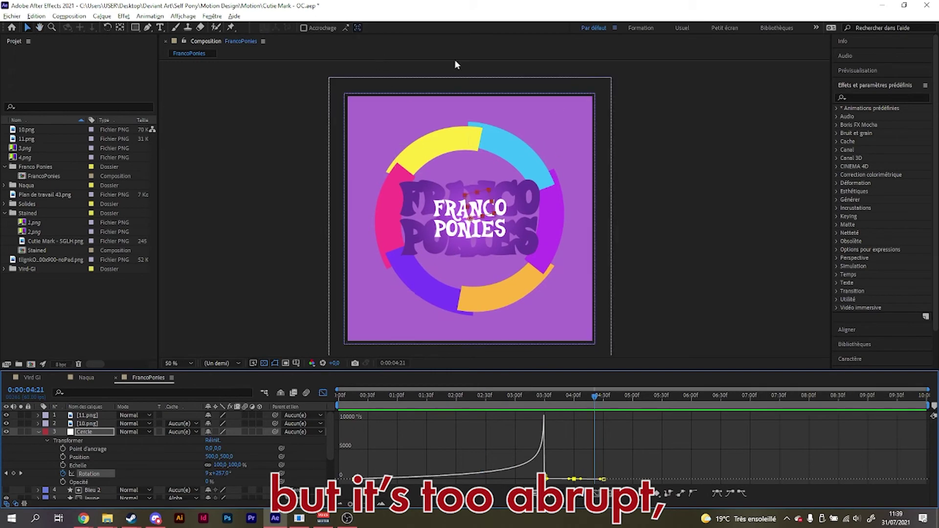
{"action": "left_click", "coordinate": [541, 399]}
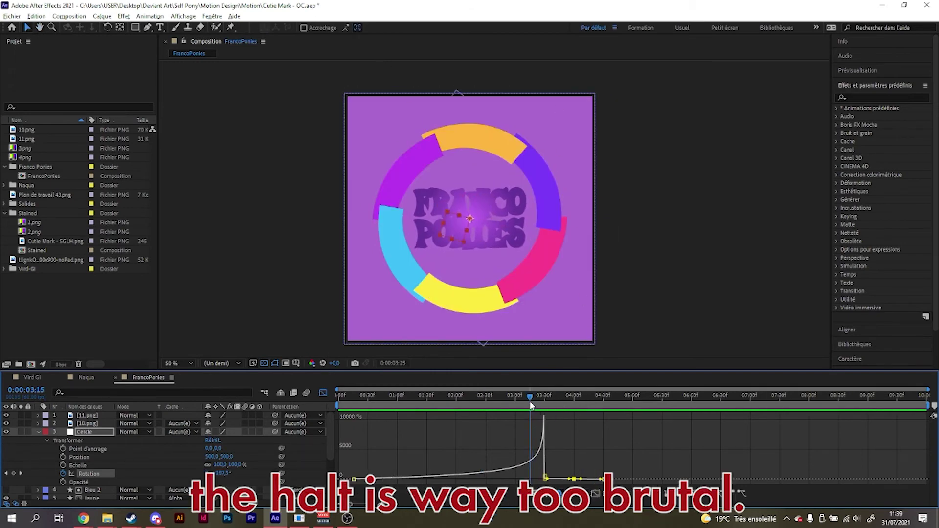
{"action": "left_click", "coordinate": [541, 404]}
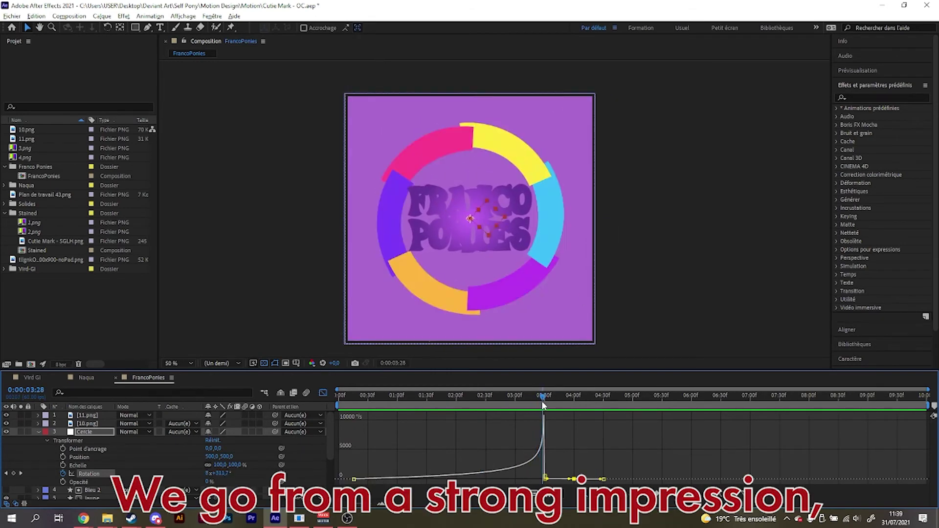
{"action": "mouse_move", "coordinate": [542, 401]}
{"action": "left_mouse_down"}
{"action": "mouse_move", "coordinate": [551, 405]}
{"action": "mouse_move", "coordinate": [455, 397]}
{"action": "mouse_move", "coordinate": [556, 402]}
{"action": "left_mouse_up"}
Match the incoming and outgoing speeds of the Rotation keyframe near 0:00:03:30 at about 4600°/s and preview from 0:00:03:03.
{"action": "scroll", "coordinate": [557, 436], "scroll_direction": "up", "scroll_amount": 5}
{"action": "scroll", "coordinate": [538, 438], "scroll_direction": "down", "scroll_amount": 5}
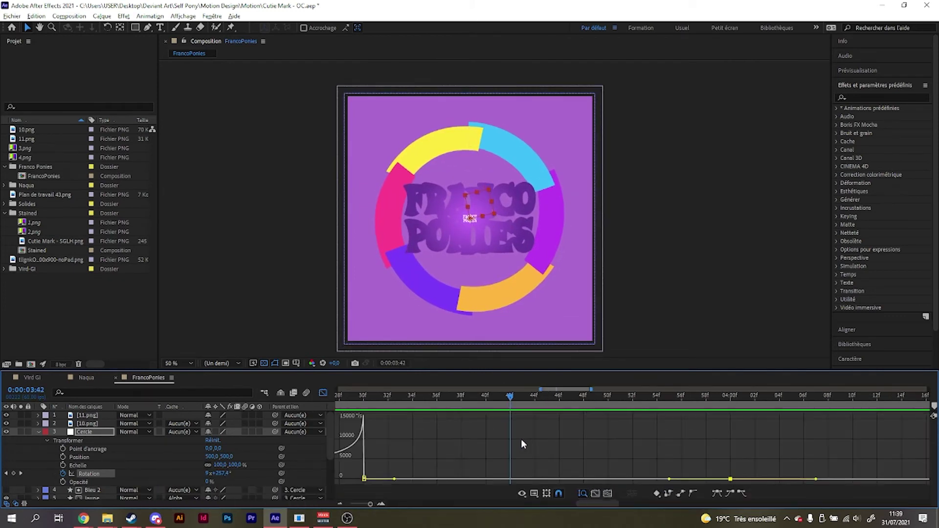
{"action": "left_click_drag", "start_coordinate": [366, 479], "coordinate": [368, 420]}
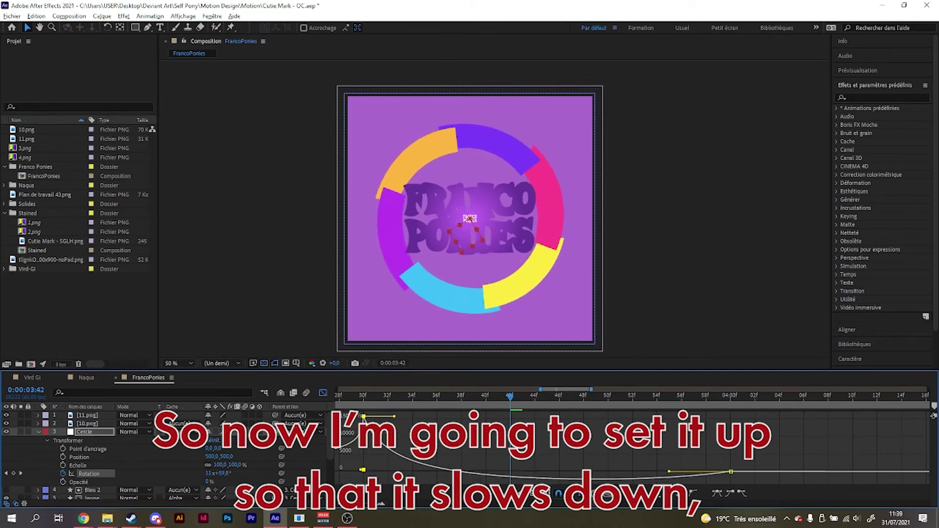
{"action": "scroll", "coordinate": [489, 431], "scroll_direction": "down", "scroll_amount": 3}
{"action": "left_click_drag", "start_coordinate": [490, 397], "coordinate": [459, 424]}
{"action": "key", "text": "space"}
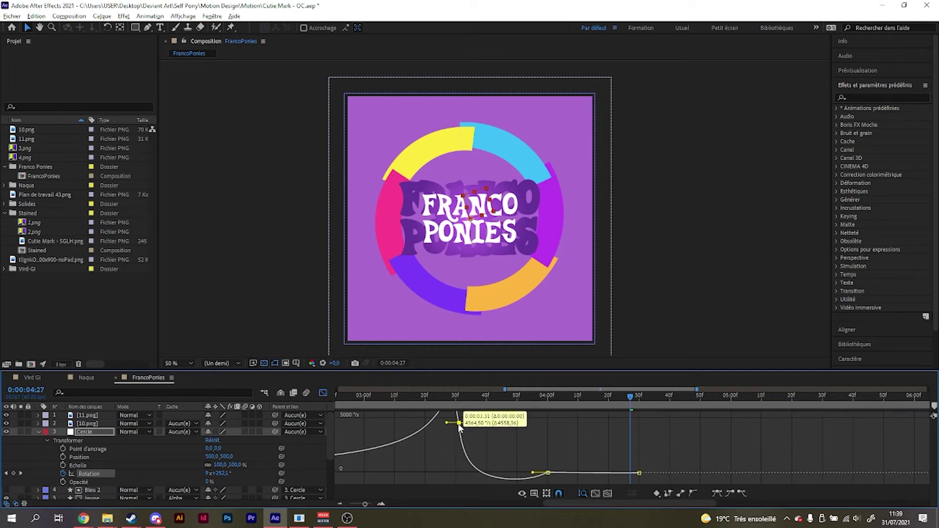
{"action": "left_click", "coordinate": [374, 396]}
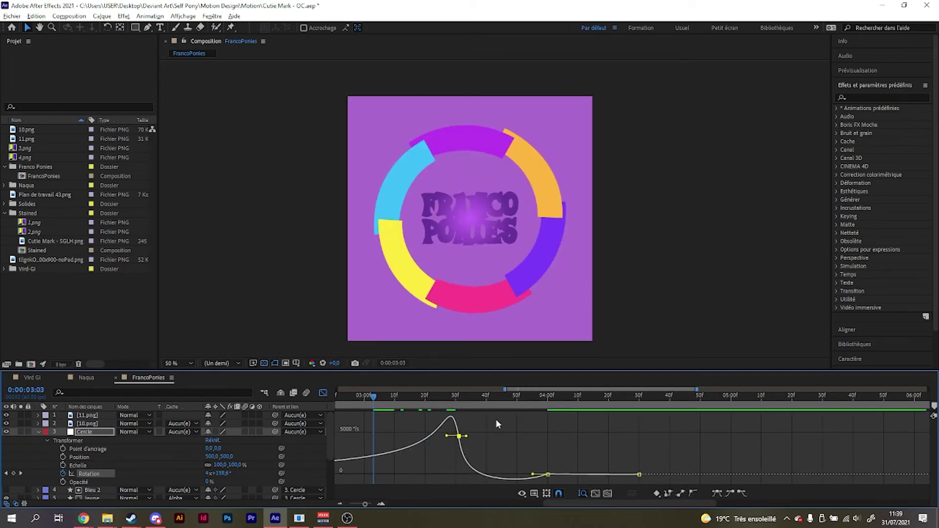
{"action": "key", "text": "space"}
{"action": "key", "text": "space"}
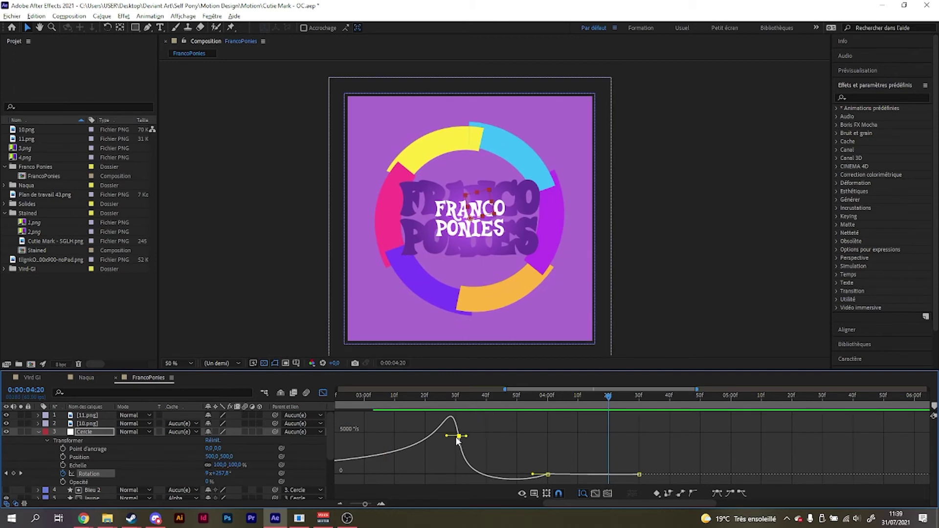
Lengthen the incoming ease of the Rotation keyframe near 0:00:03:30, raise its speed slightly and preview from 0:00:03:02.
{"action": "mouse_move", "coordinate": [456, 438]}
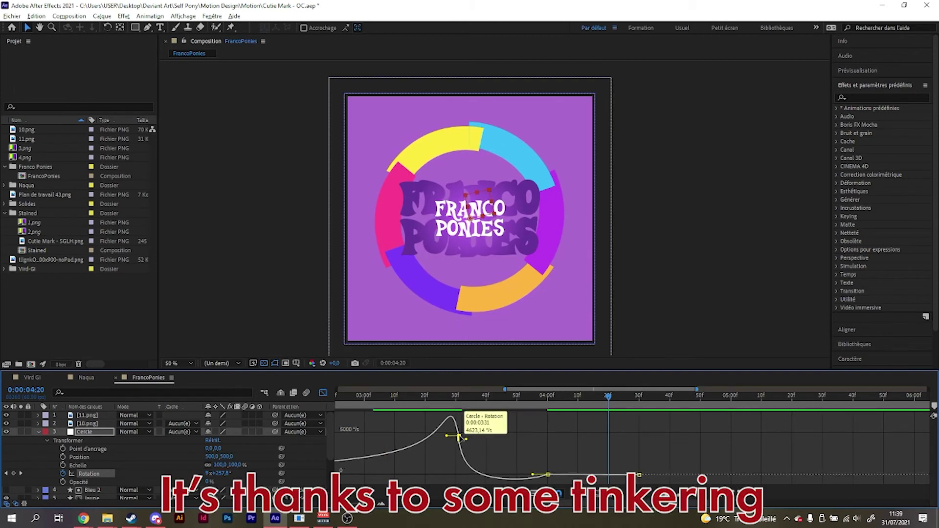
{"action": "left_click", "coordinate": [461, 440]}
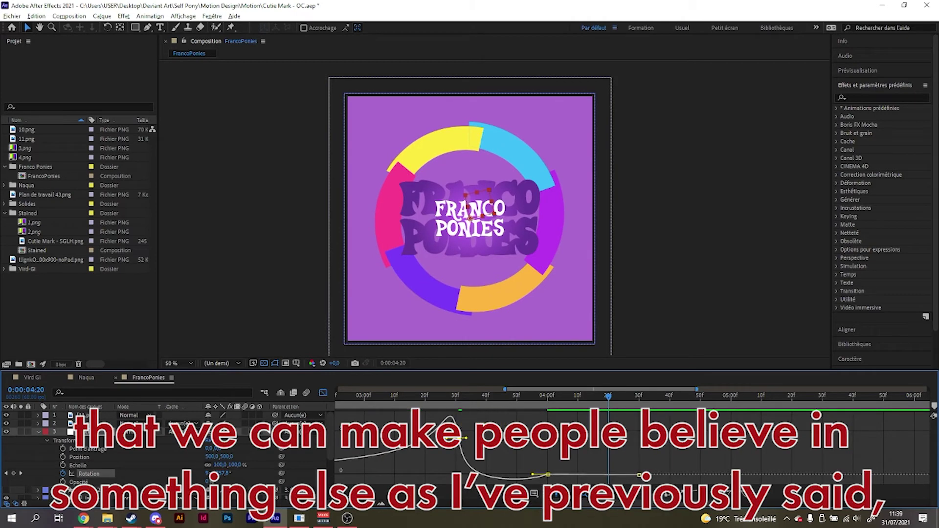
{"action": "left_click_drag", "start_coordinate": [460, 438], "coordinate": [459, 434]}
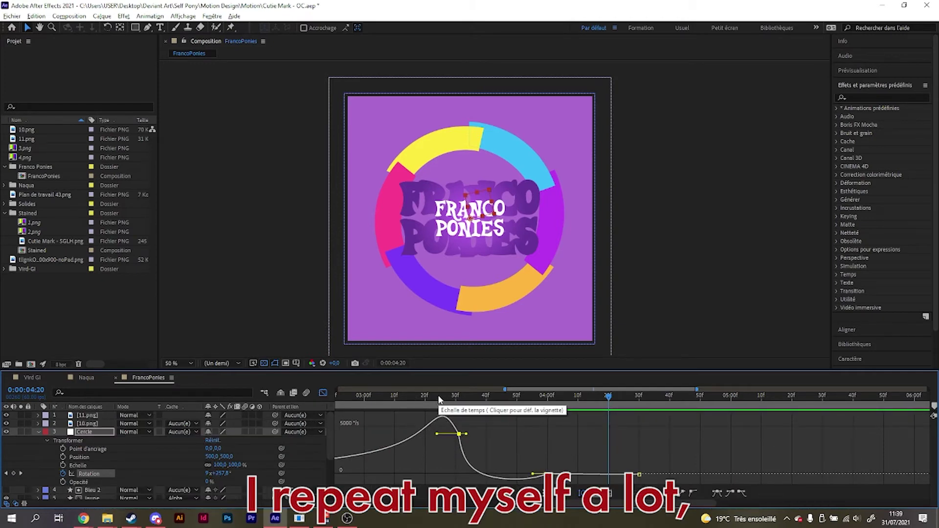
{"action": "left_click", "coordinate": [406, 396]}
{"action": "left_click_drag", "start_coordinate": [407, 398], "coordinate": [371, 399]}
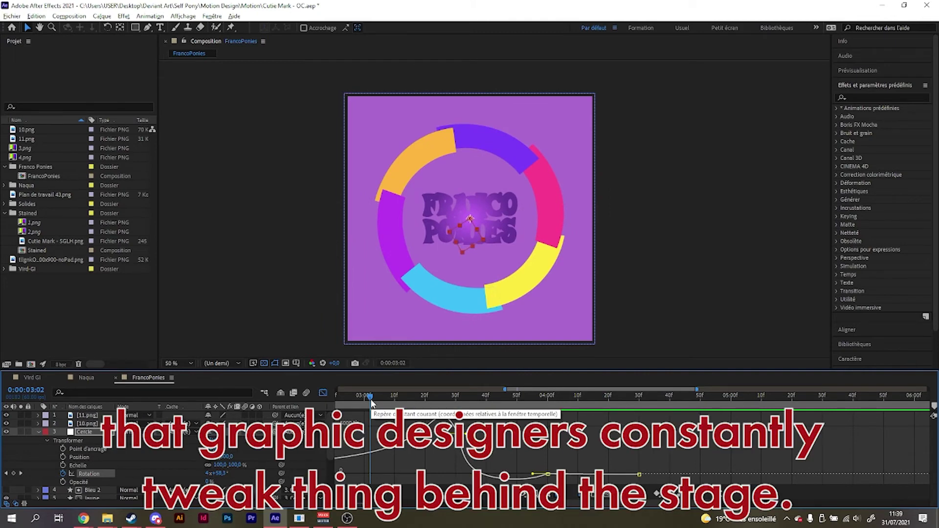
{"action": "key", "text": "space"}
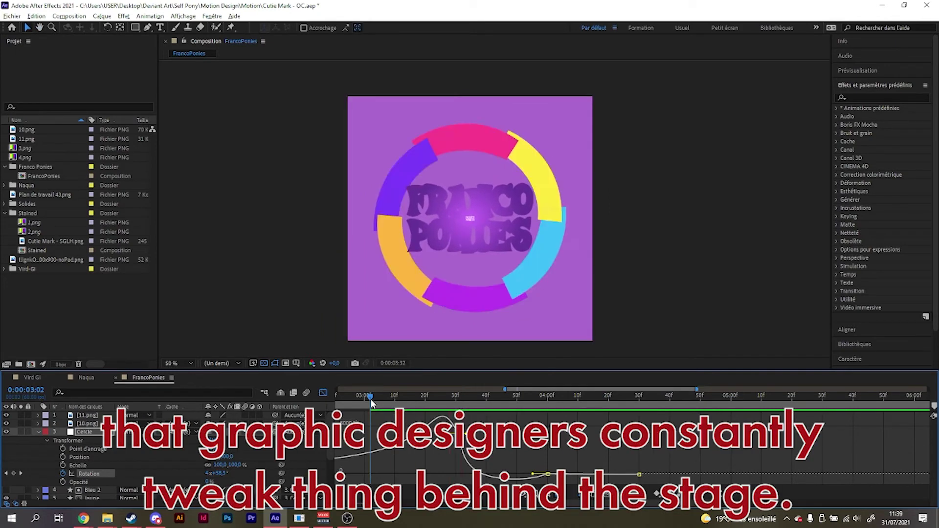
Preview the ring's spin from 0:00:03:02 and 0:00:03:08, and scrub to 0:00:04:30 to examine how it settles.
{"action": "key", "text": "space"}
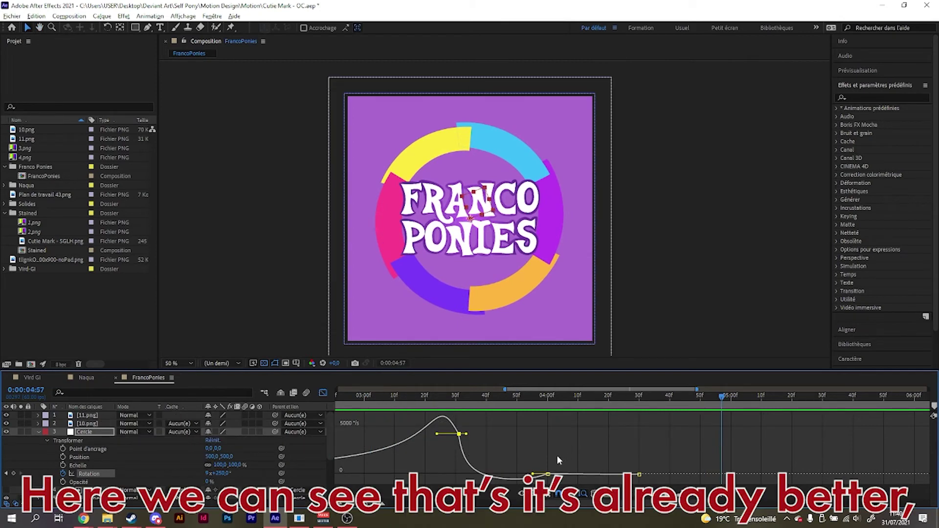
{"action": "left_click_drag", "start_coordinate": [491, 398], "coordinate": [428, 397]}
{"action": "key", "text": "space"}
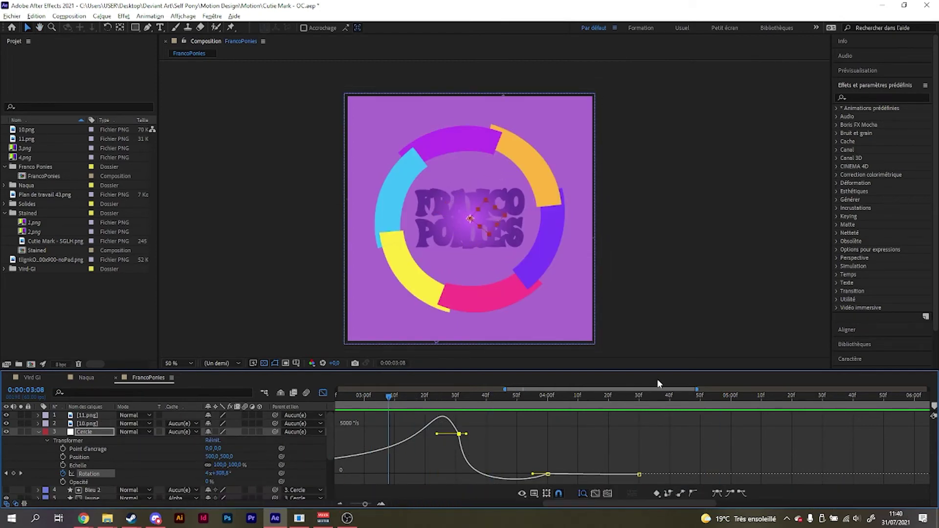
{"action": "key", "text": "space"}
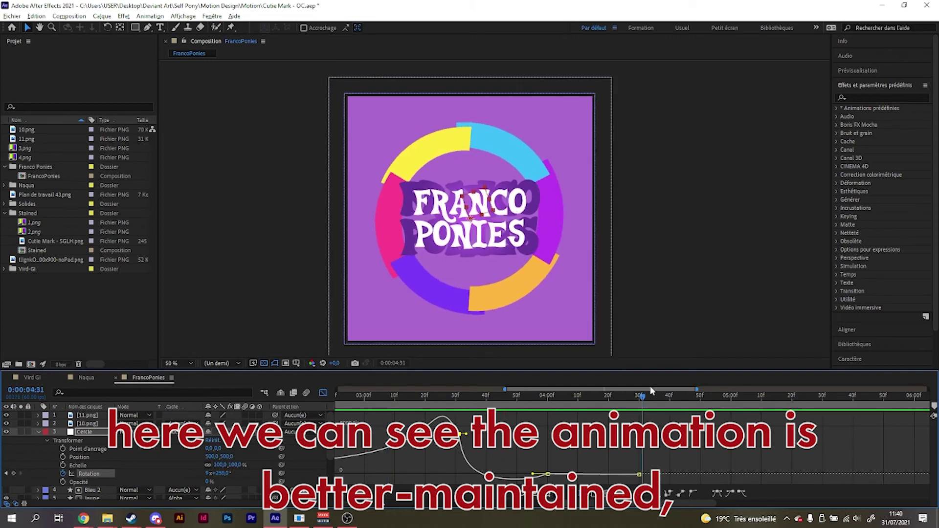
{"action": "left_click_drag", "start_coordinate": [472, 396], "coordinate": [641, 415]}
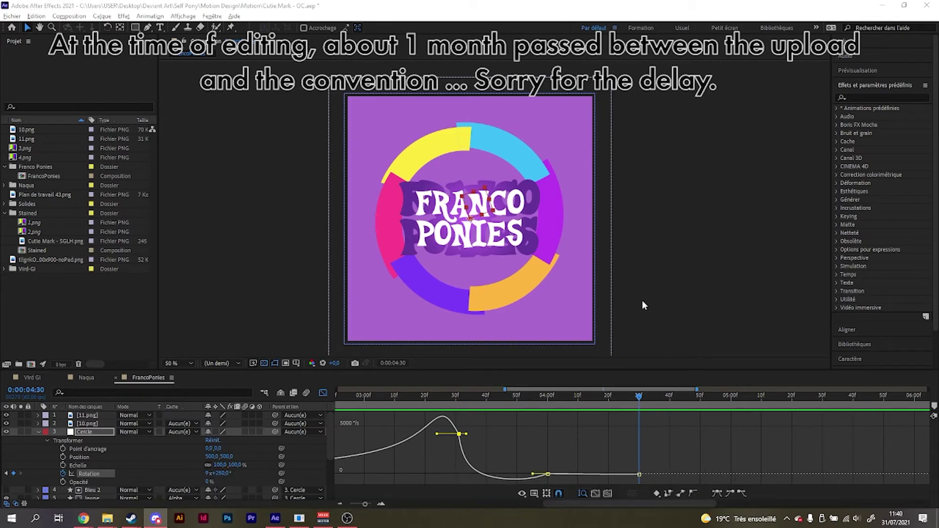
{"action": "scroll", "coordinate": [643, 303], "scroll_direction": "down", "scroll_amount": 2}
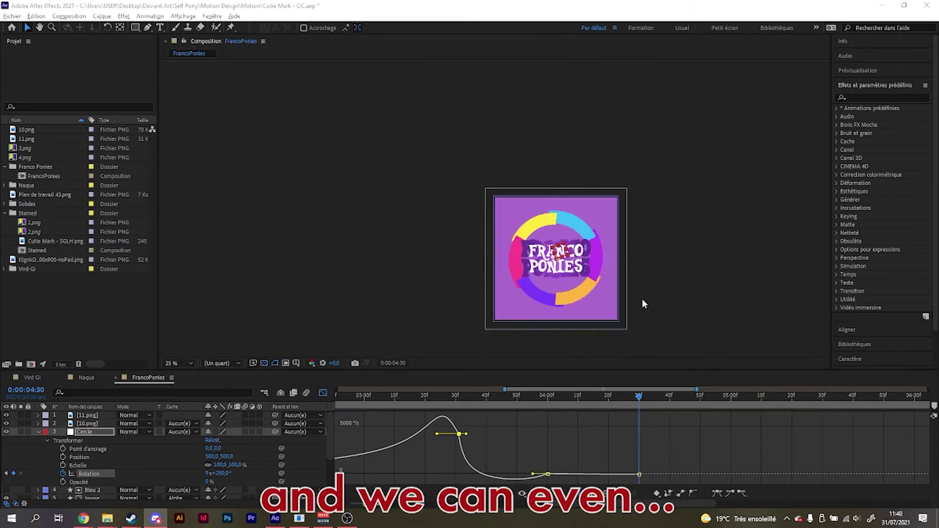
{"action": "scroll", "coordinate": [642, 303], "scroll_direction": "up", "scroll_amount": 2}
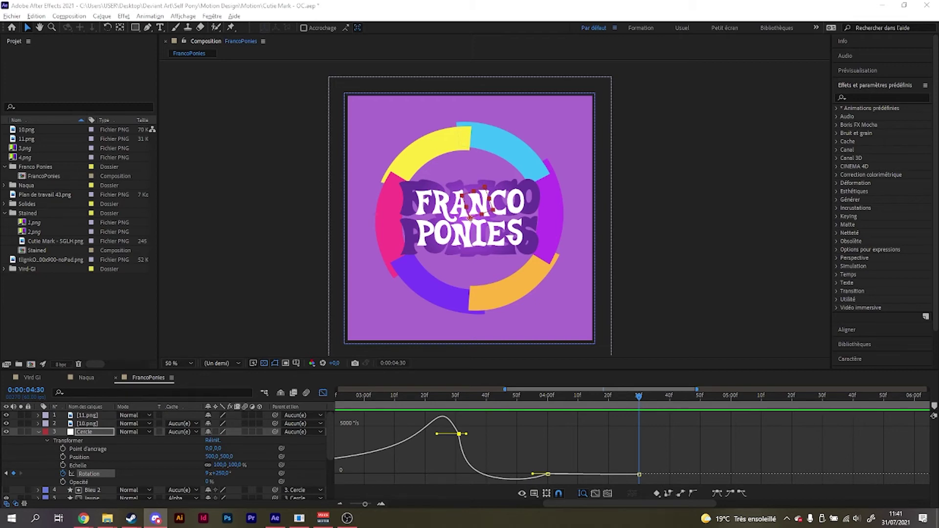
{"action": "left_click", "coordinate": [723, 241]}
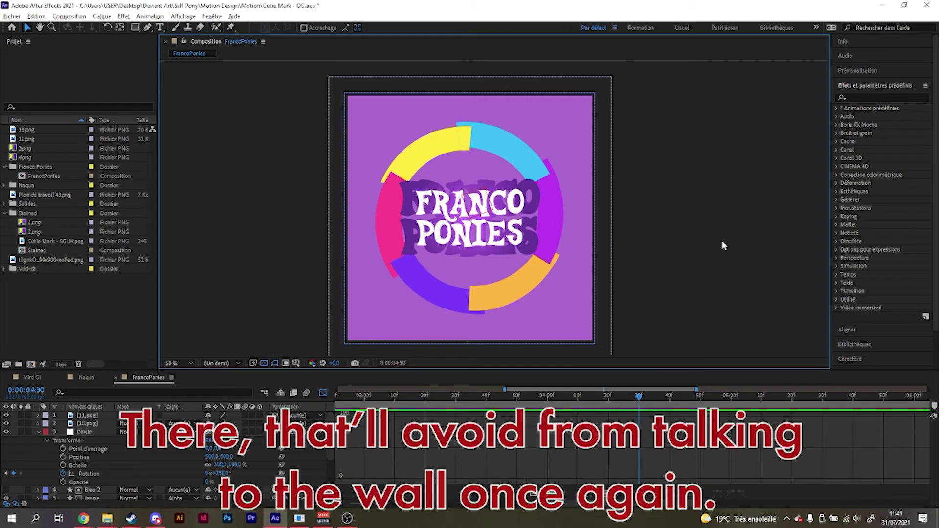
{"action": "scroll", "coordinate": [650, 321], "scroll_direction": "down", "scroll_amount": 2}
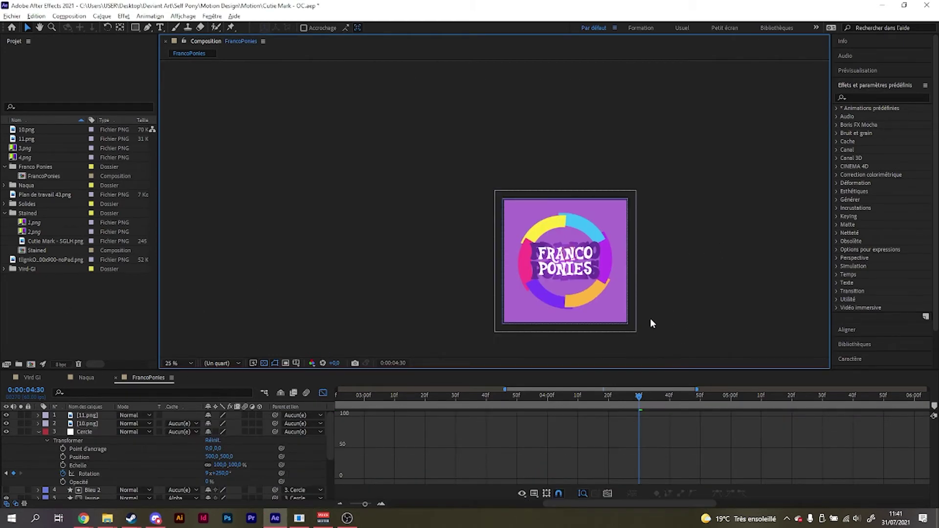
{"action": "scroll", "coordinate": [639, 328], "scroll_direction": "up", "scroll_amount": 2}
{"action": "left_click", "coordinate": [564, 201]}
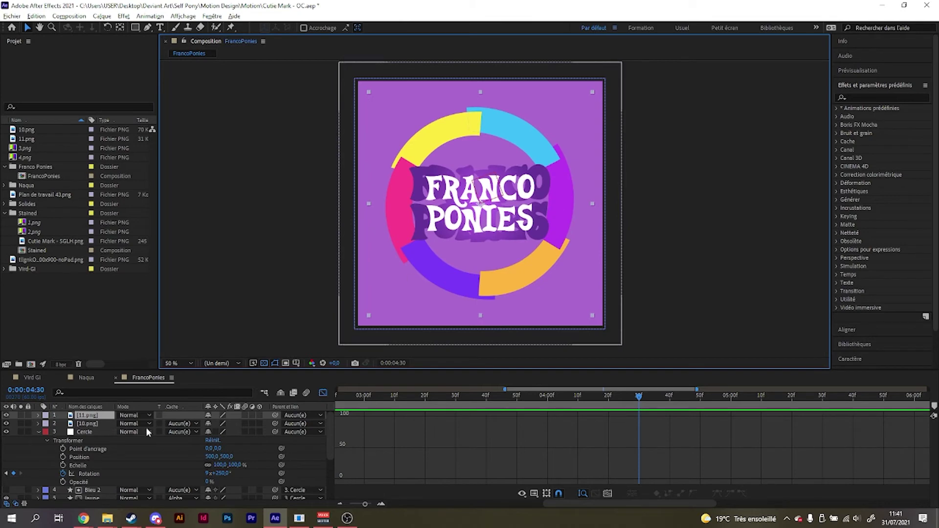
Show the Cercle layer's Rotation speed graph, preview the spin from 0:00:03:05 and examine the curve between 0:00:04:00 and 0:00:04:30.
{"action": "left_click", "coordinate": [86, 432]}
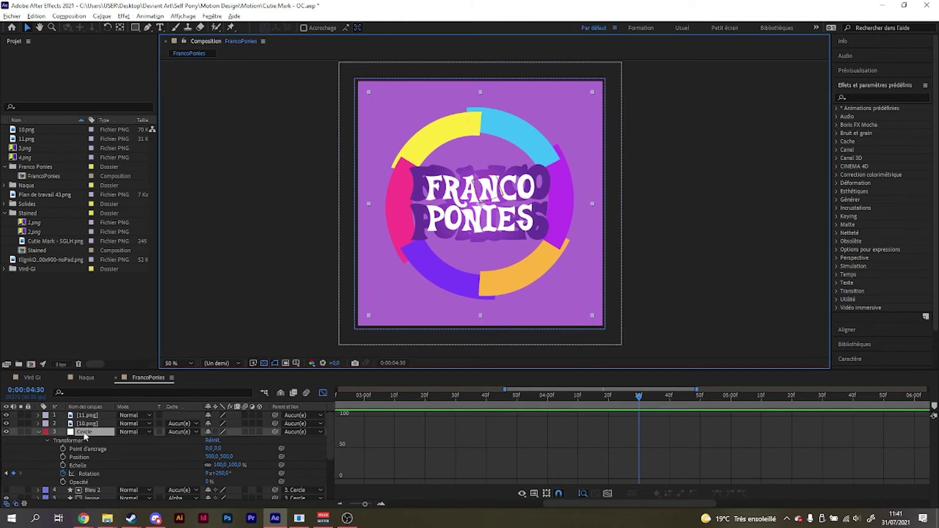
{"action": "left_click", "coordinate": [76, 473]}
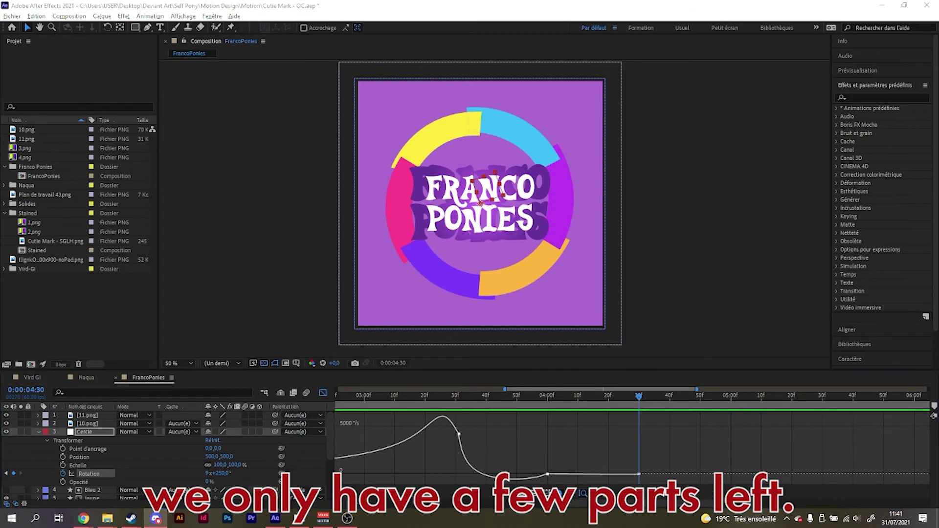
{"action": "mouse_move", "coordinate": [639, 398]}
{"action": "left_mouse_down"}
{"action": "mouse_move", "coordinate": [536, 402]}
{"action": "mouse_move", "coordinate": [643, 398]}
{"action": "left_mouse_up"}
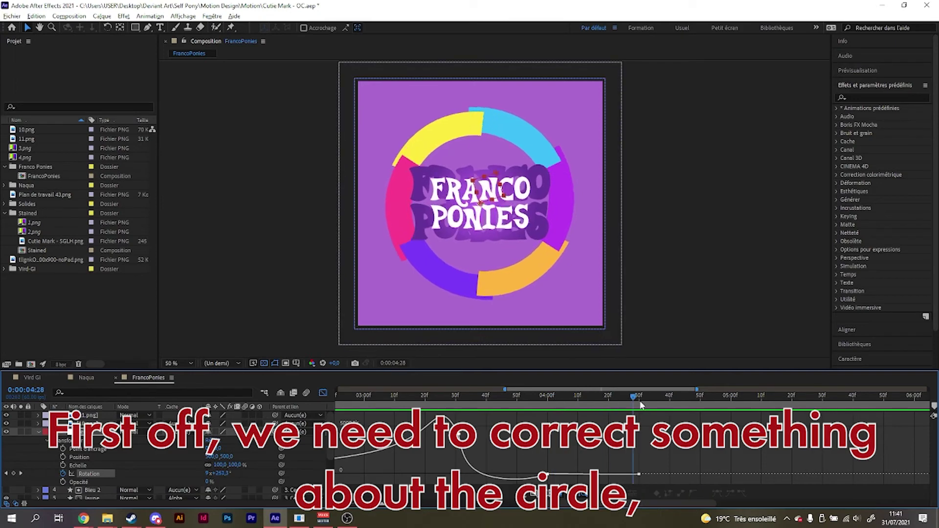
{"action": "left_click", "coordinate": [496, 125]}
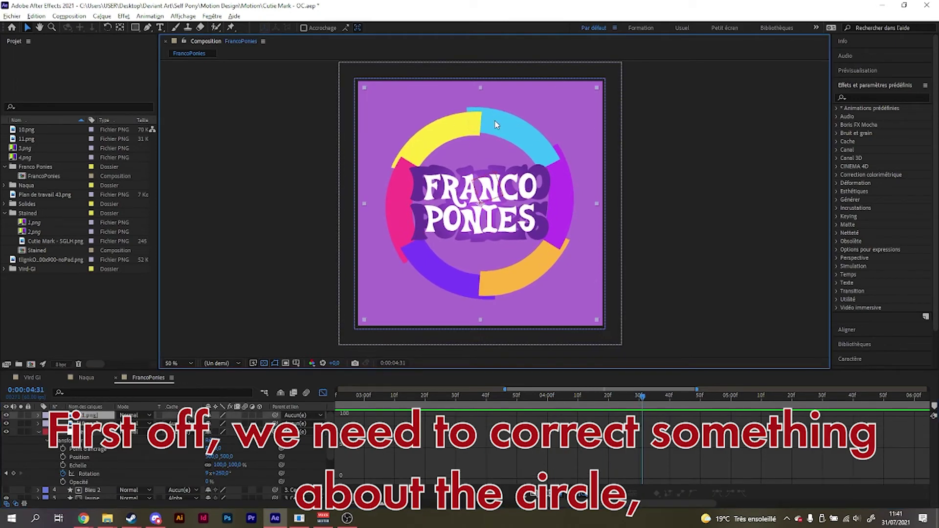
{"action": "left_click", "coordinate": [91, 473]}
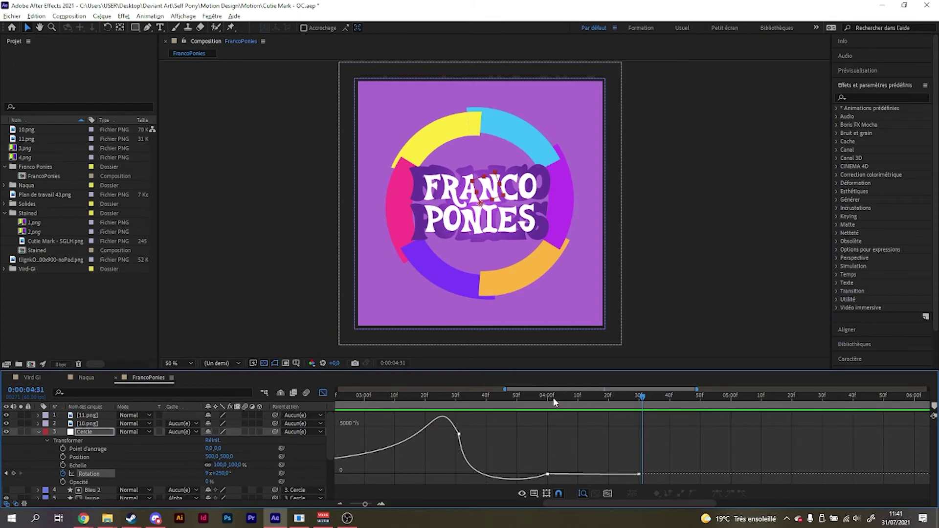
{"action": "key", "text": "space"}
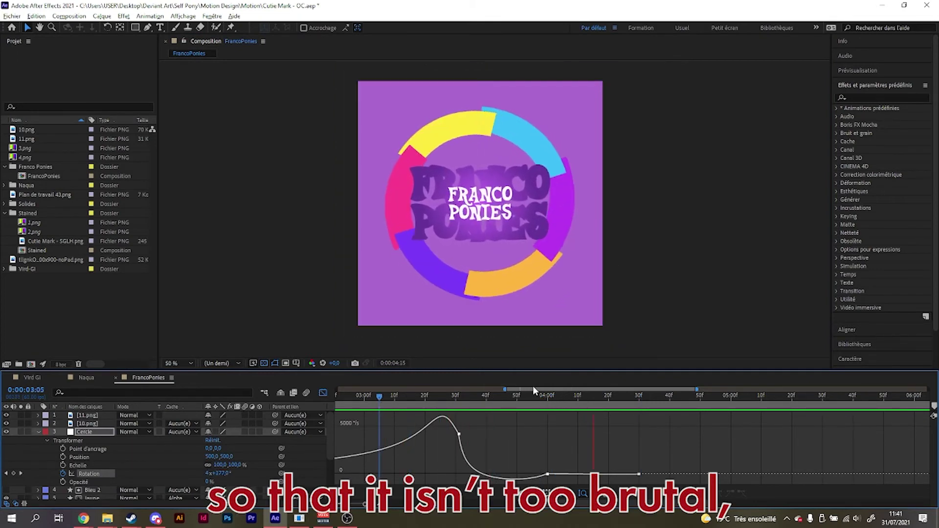
{"action": "key", "text": "space"}
{"action": "left_click", "coordinate": [612, 493]}
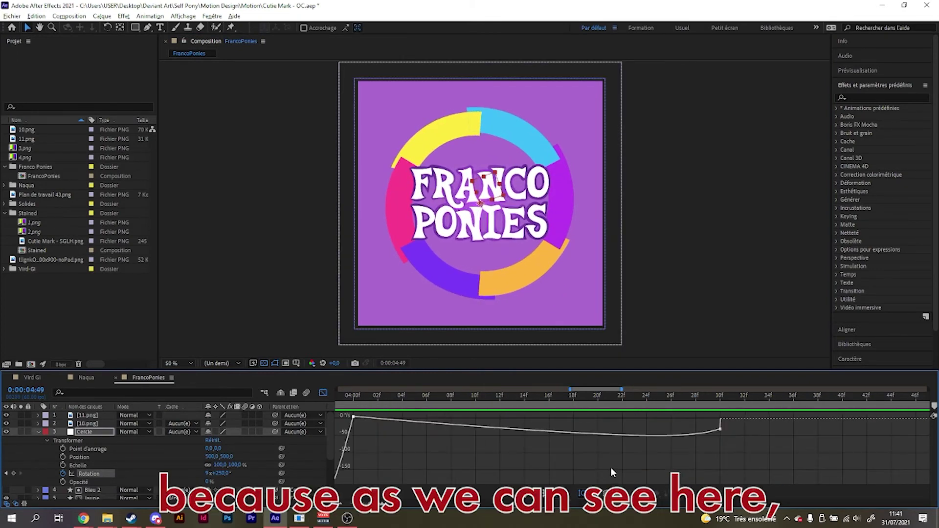
Bring the incoming speed of the 0:00:04:30 Rotation keyframe close to 0°/s and preview from 0:00:03:49.
{"action": "left_click_drag", "start_coordinate": [343, 411], "coordinate": [765, 444]}
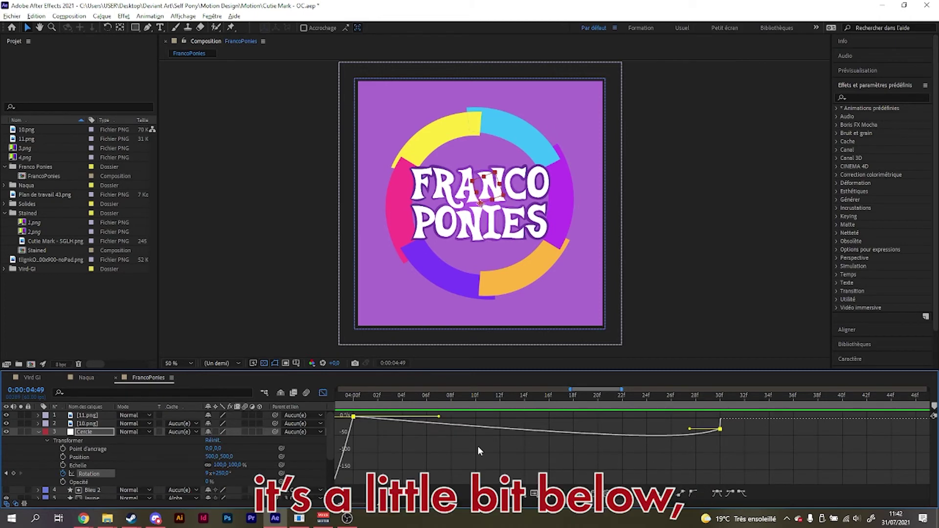
{"action": "left_click_drag", "start_coordinate": [721, 429], "coordinate": [717, 420]}
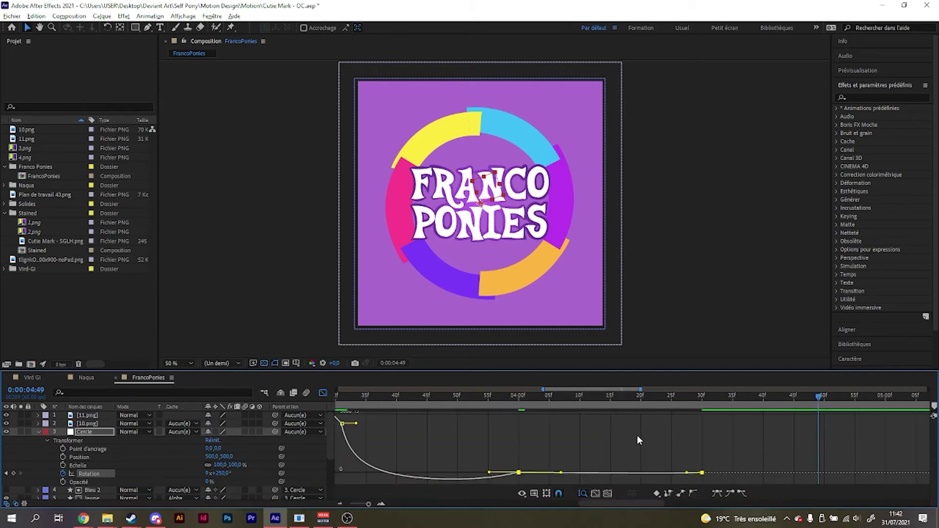
{"action": "key", "text": "space"}
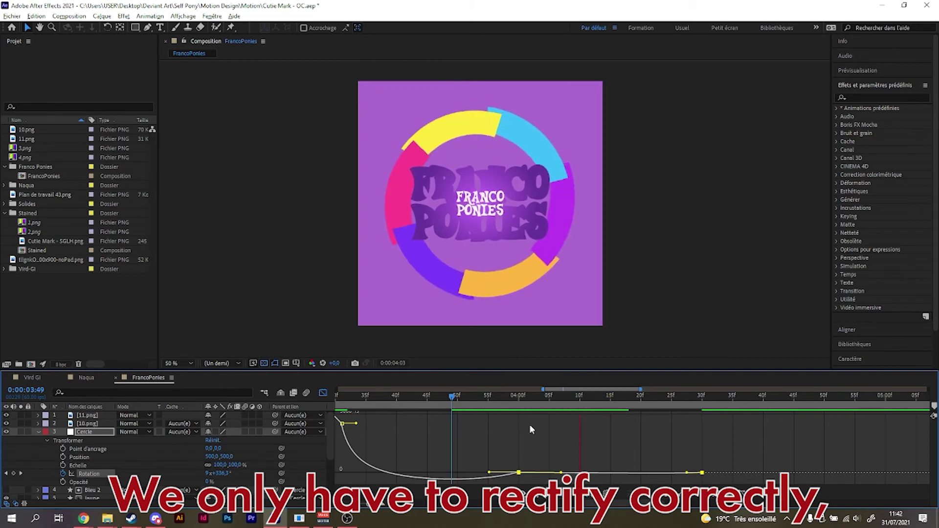
{"action": "key", "text": "space"}
Match the incoming and outgoing speeds of the 0:00:04:00 Rotation keyframe near 0°/s.
{"action": "scroll", "coordinate": [557, 442], "scroll_direction": "up", "scroll_amount": 4}
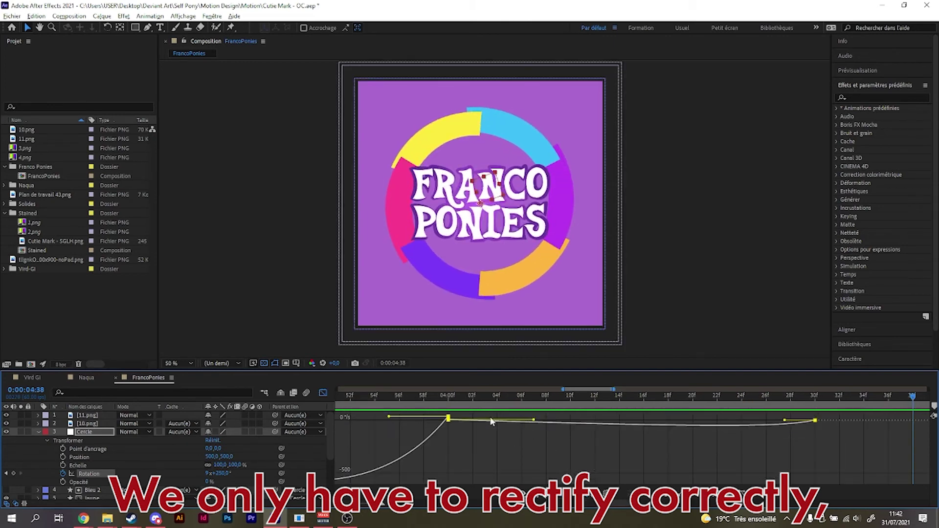
{"action": "left_click_drag", "start_coordinate": [424, 424], "coordinate": [424, 422]}
{"action": "scroll", "coordinate": [662, 445], "scroll_direction": "down", "scroll_amount": 4}
Raise the incoming speed of the 0:00:04:30 Rotation keyframe above 2000°/s and preview from 0:00:03:58.
{"action": "left_click_drag", "start_coordinate": [785, 472], "coordinate": [785, 453]}
{"action": "left_click", "coordinate": [781, 464]}
{"action": "scroll", "coordinate": [778, 454], "scroll_direction": "up", "scroll_amount": 2}
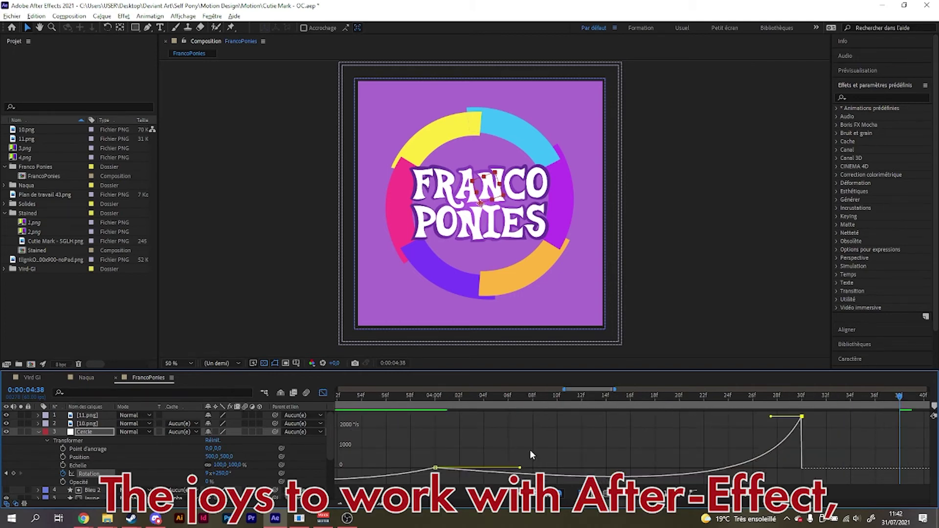
{"action": "left_click", "coordinate": [411, 395]}
{"action": "key", "text": "space"}
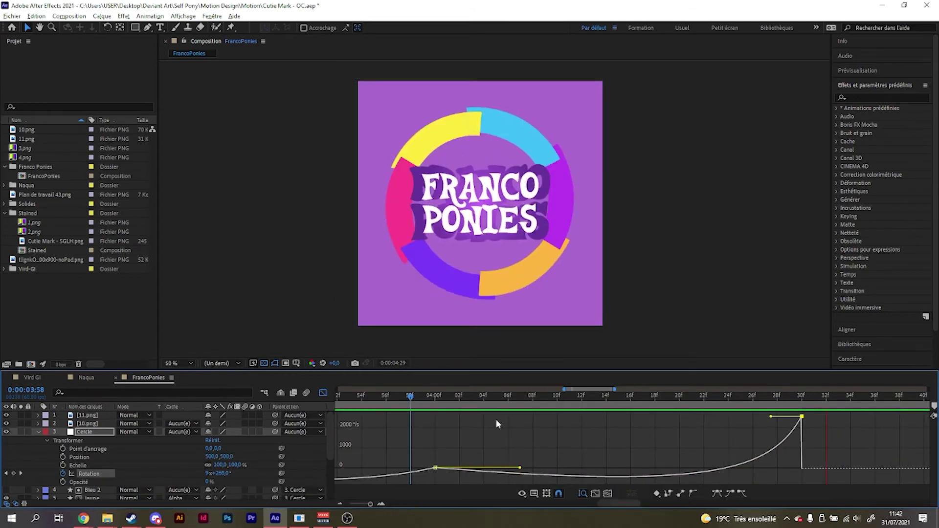
{"action": "scroll", "coordinate": [496, 419], "scroll_direction": "down", "scroll_amount": 3}
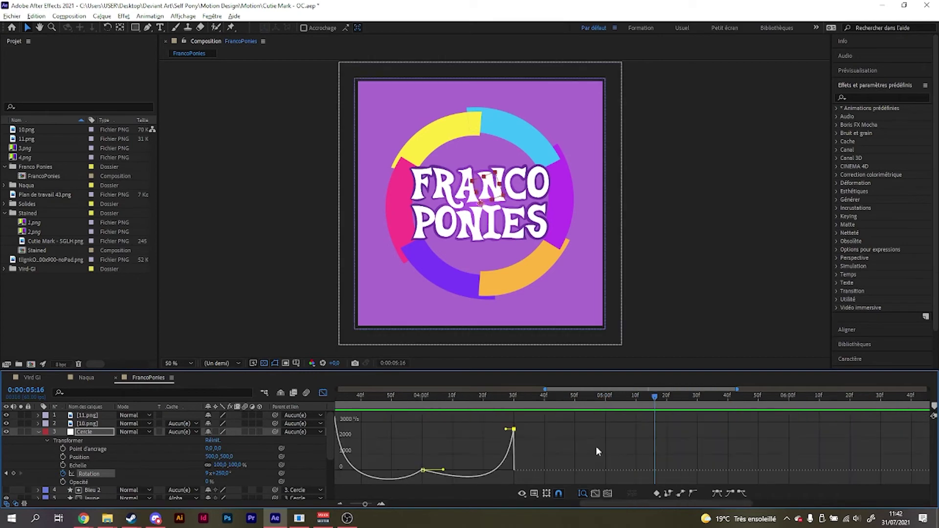
Lower the incoming speed of the 0:00:04:30 Rotation keyframe to about -660°/s and preview the ring's landing.
{"action": "scroll", "coordinate": [485, 444], "scroll_direction": "up", "scroll_amount": 2}
{"action": "left_click_drag", "start_coordinate": [542, 429], "coordinate": [542, 481]}
{"action": "left_click_drag", "start_coordinate": [370, 396], "coordinate": [337, 396]}
{"action": "key", "text": "space"}
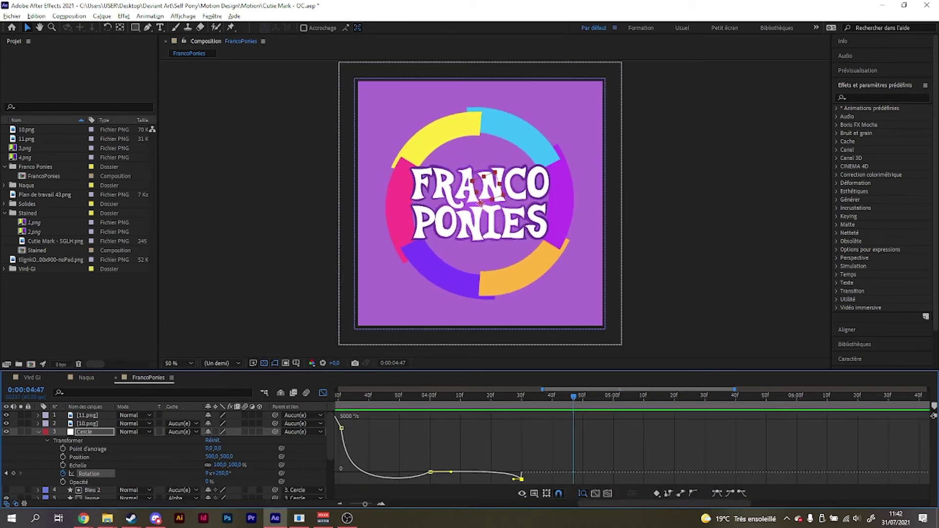
{"action": "key", "text": "alt+Tab"}
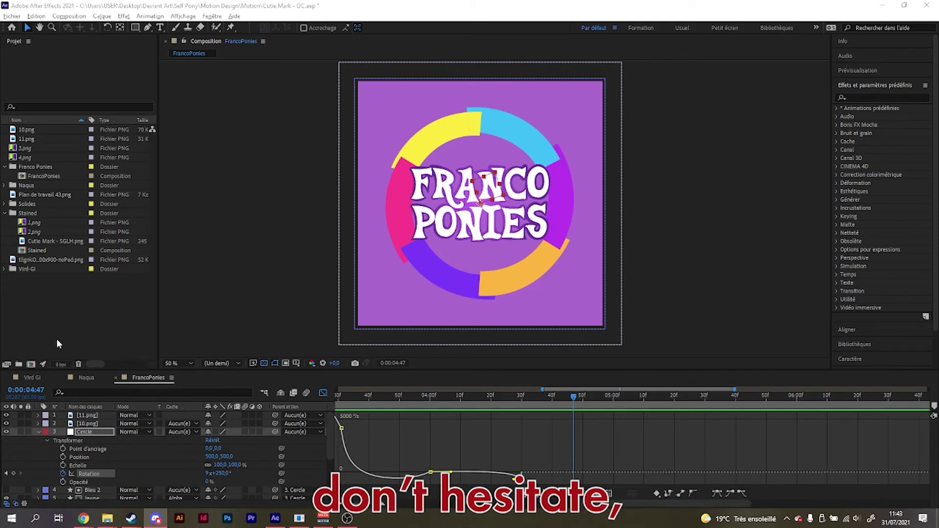
{"action": "left_click", "coordinate": [277, 175]}
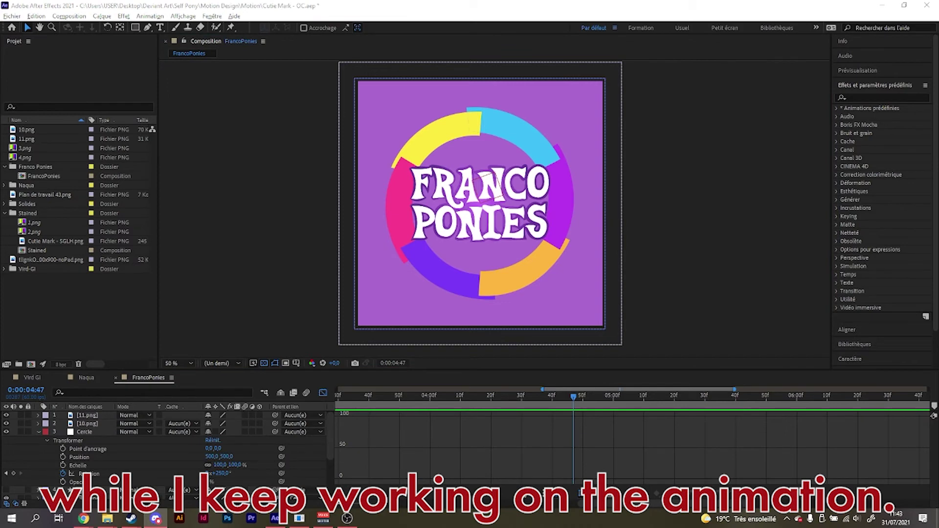
{"action": "left_click", "coordinate": [681, 237]}
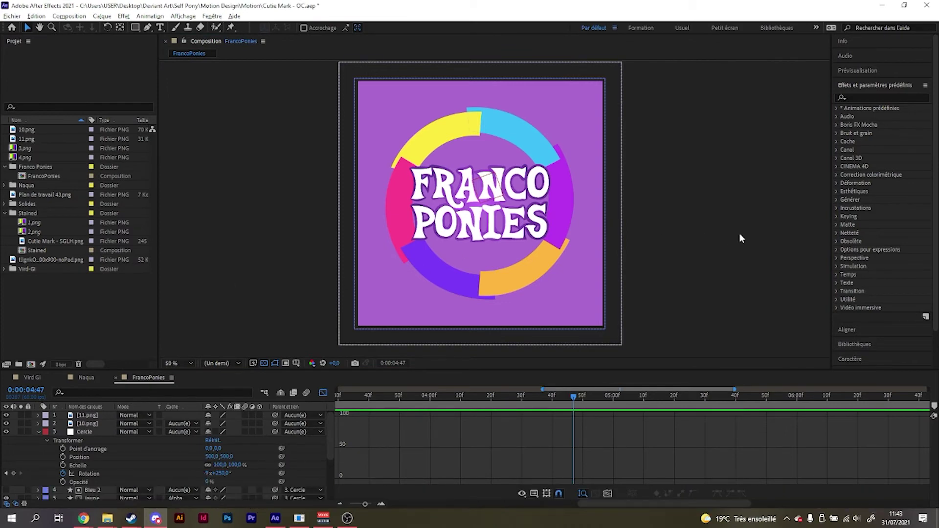
Show the Cercle layer's Rotation speed graph again and preview the ring's spin from 0:00:03:08.
{"action": "left_click", "coordinate": [89, 473]}
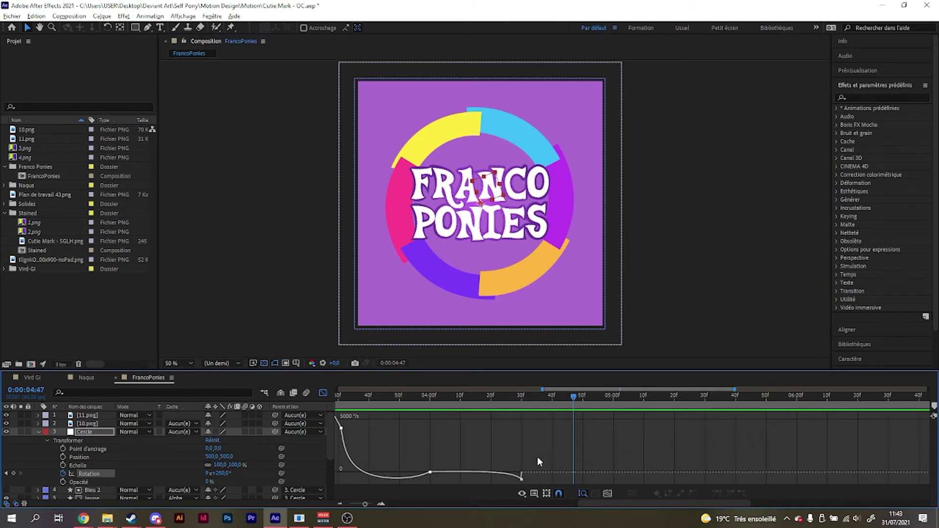
{"action": "scroll", "coordinate": [537, 457], "scroll_direction": "down", "scroll_amount": 3}
{"action": "left_click_drag", "start_coordinate": [493, 396], "coordinate": [408, 393]}
{"action": "key", "text": "space"}
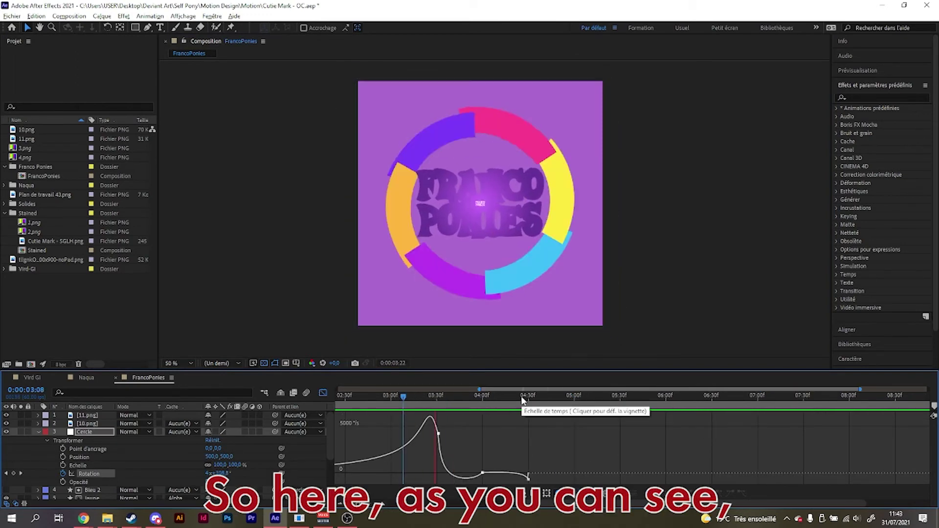
{"action": "key", "text": "space"}
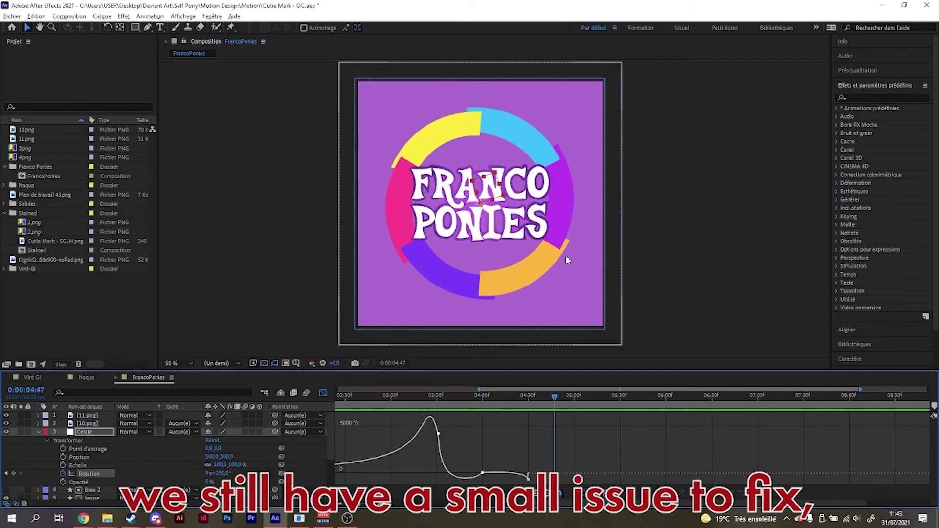
Raise the incoming speed of the 0:00:04:30 Rotation keyframe to about 130°/s, preview from 0:00:03:55 and scrub back to 0:00:04:32.
{"action": "scroll", "coordinate": [538, 470], "scroll_direction": "up", "scroll_amount": 5}
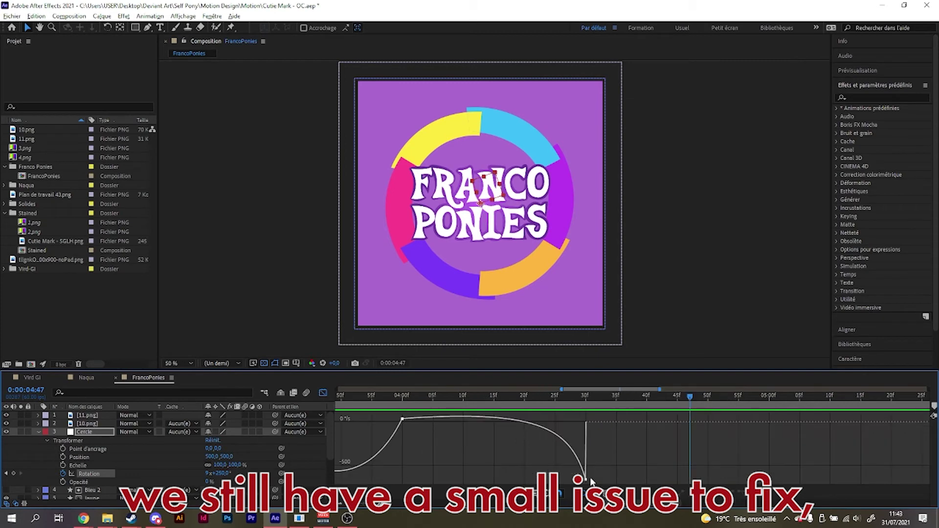
{"action": "left_click_drag", "start_coordinate": [585, 479], "coordinate": [586, 416]}
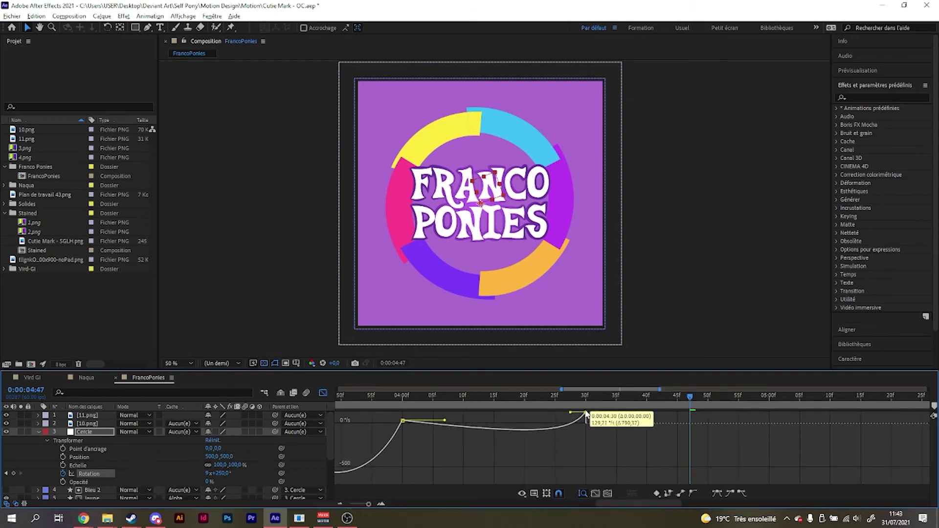
{"action": "left_click", "coordinate": [396, 395]}
{"action": "key", "text": "space"}
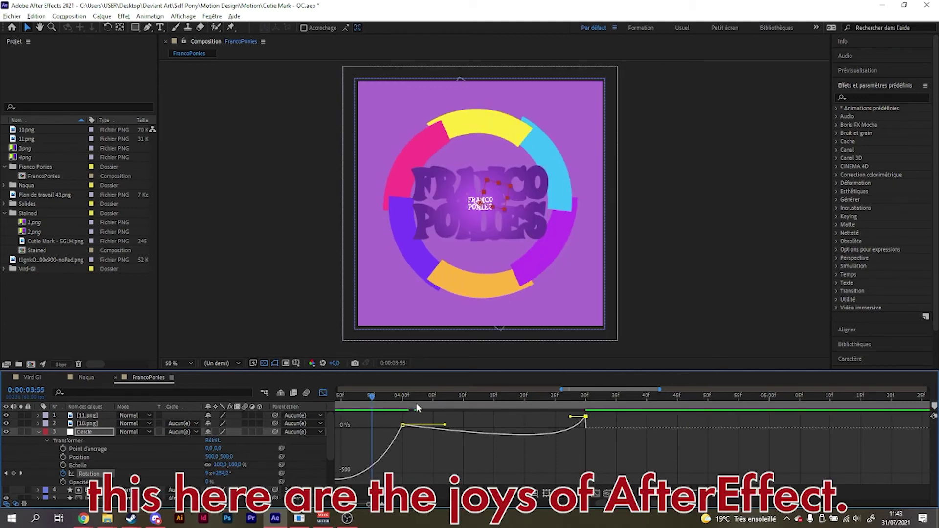
{"action": "key", "text": "space"}
{"action": "scroll", "coordinate": [460, 426], "scroll_direction": "down", "scroll_amount": 4}
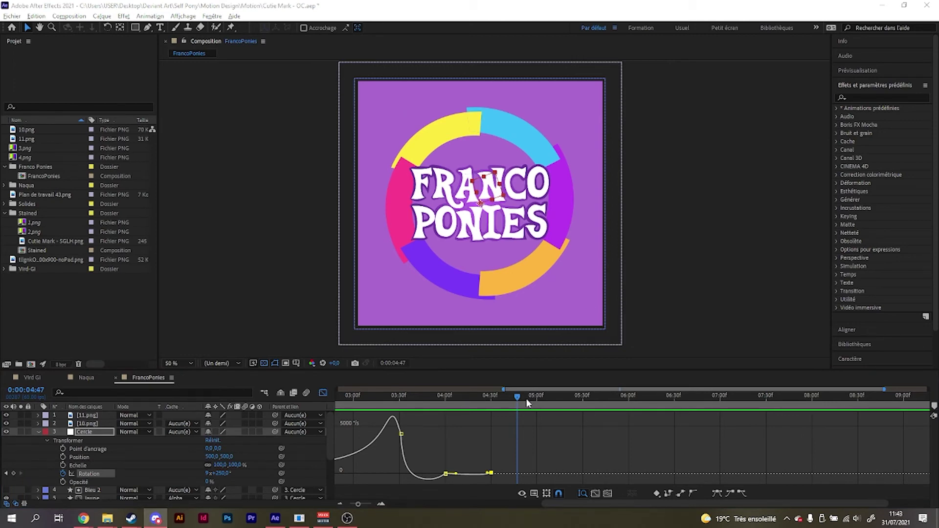
{"action": "left_click_drag", "start_coordinate": [519, 397], "coordinate": [495, 397]}
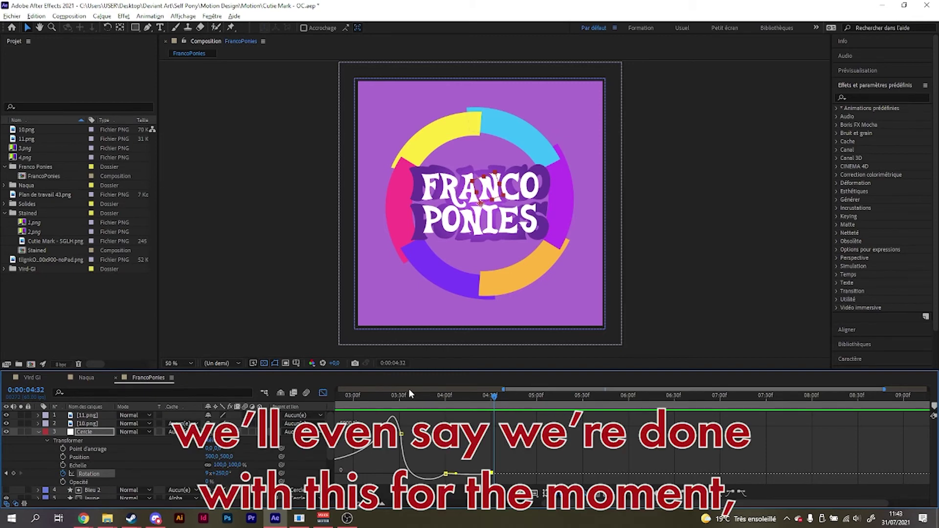
Set the current time to 0:00:04:30, collapse the Cercle layer and import image 12 from File Explorer's Self Pony > Cutie mark folder into the project.
{"action": "left_click_drag", "start_coordinate": [494, 398], "coordinate": [490, 396]}
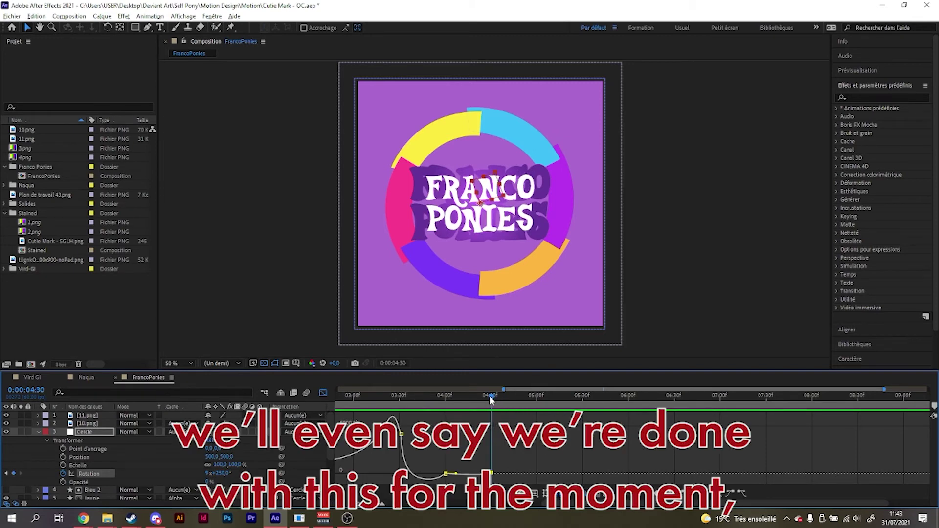
{"action": "left_click", "coordinate": [39, 432]}
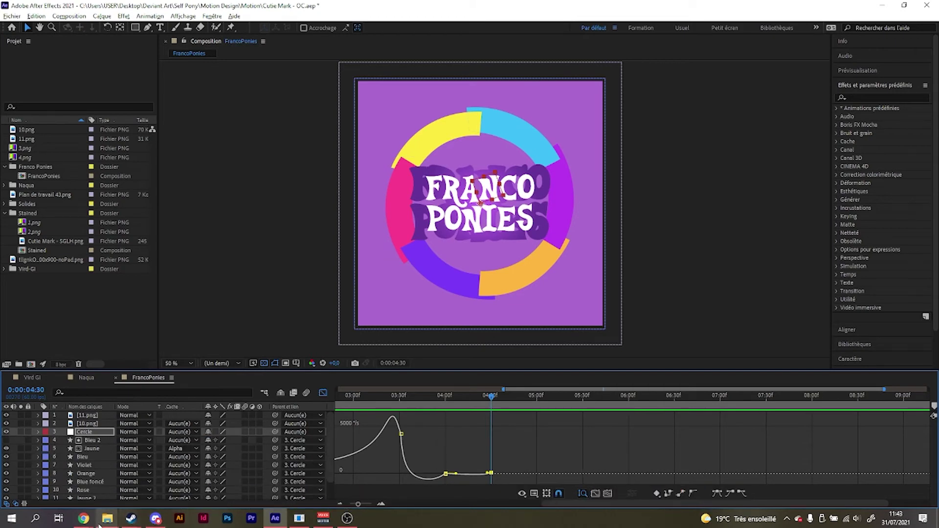
{"action": "left_click", "coordinate": [157, 472]}
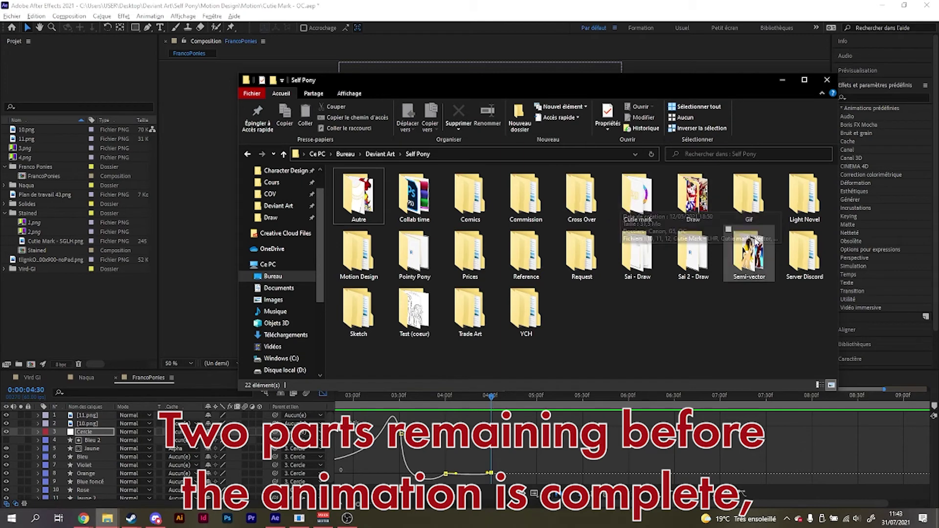
{"action": "double_click", "coordinate": [625, 189]}
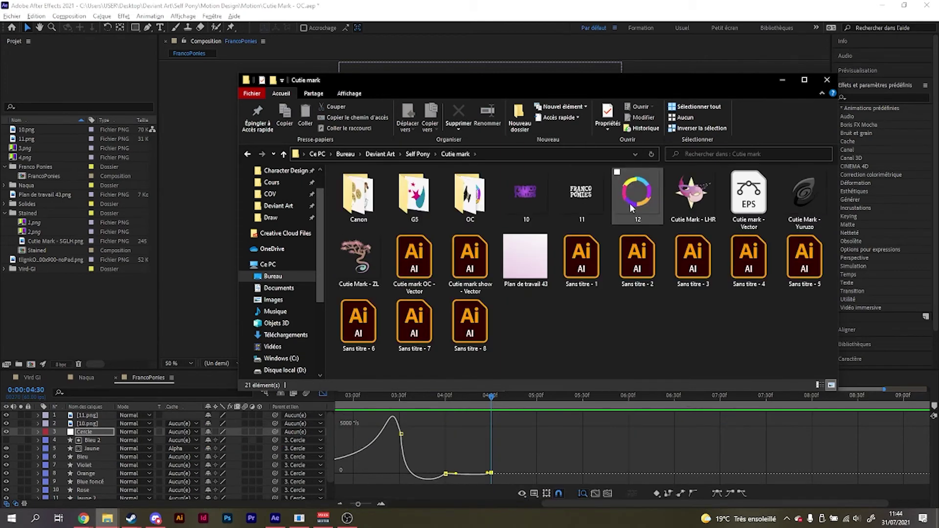
{"action": "left_click", "coordinate": [644, 200]}
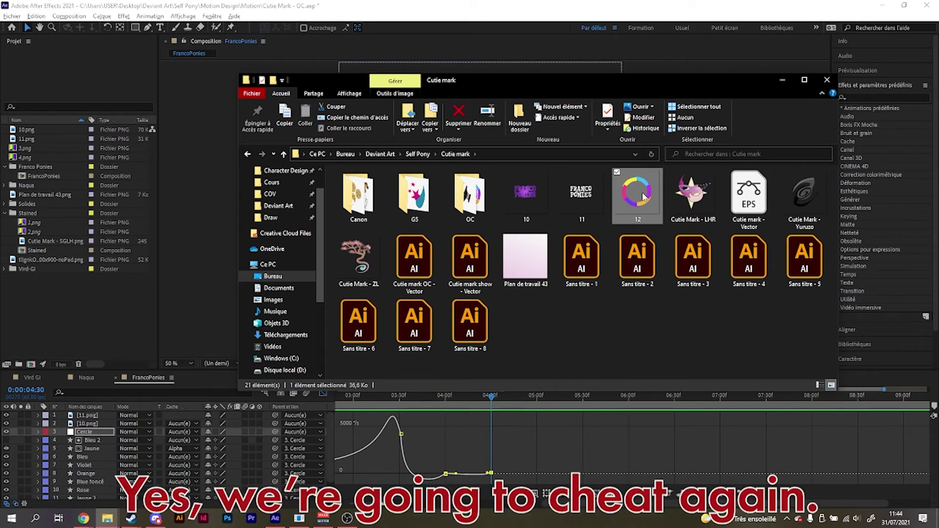
{"action": "left_click", "coordinate": [653, 67]}
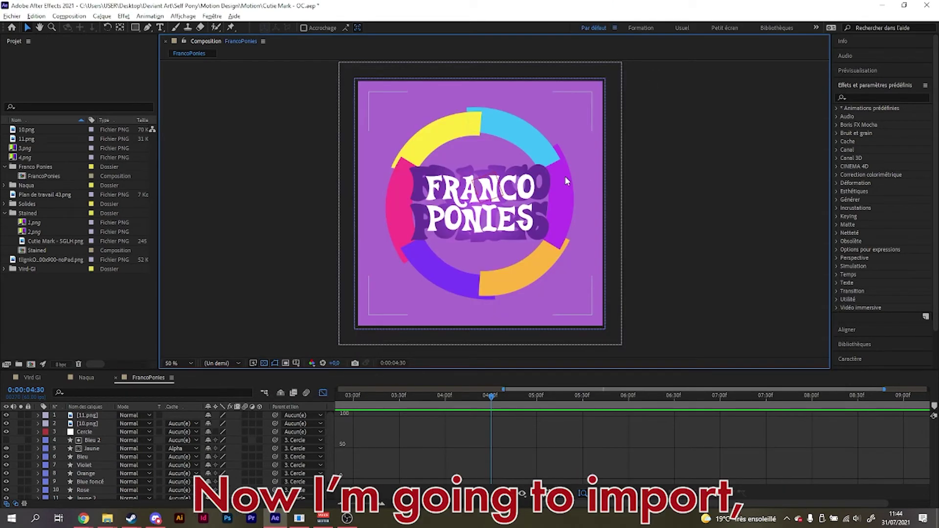
{"action": "key", "text": "alt+Tab"}
{"action": "left_click_drag", "start_coordinate": [637, 195], "coordinate": [101, 298]}
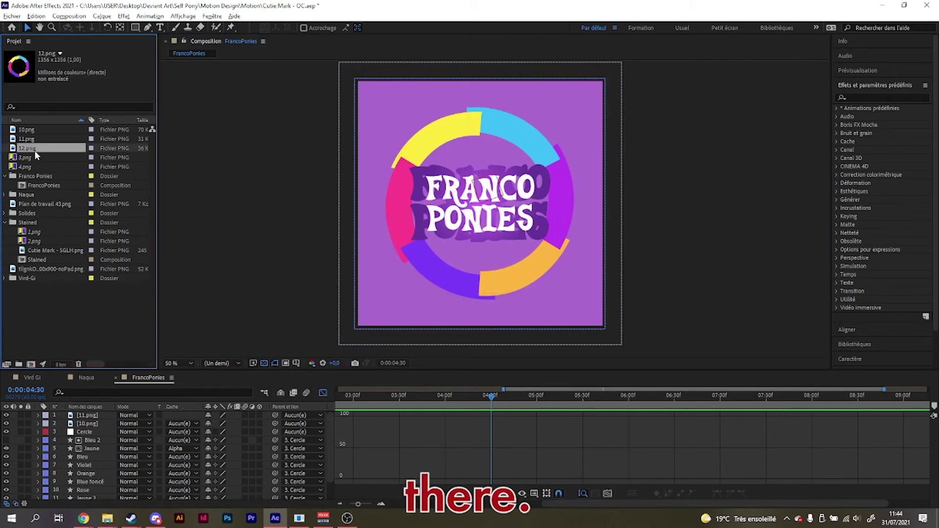
File 12.png, 10.png and 11.png in the Franco Ponies project folder and reopen the FrancoPonies composition.
{"action": "left_click_drag", "start_coordinate": [36, 154], "coordinate": [43, 179]}
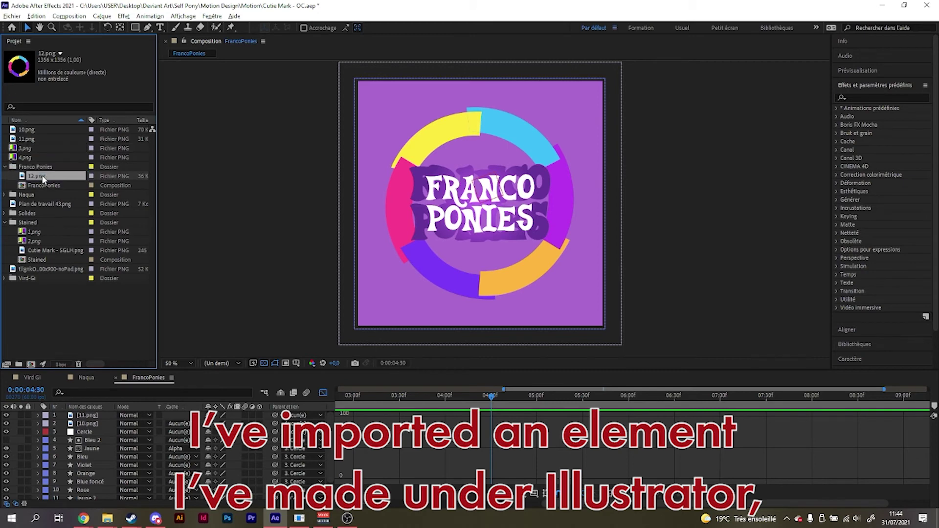
{"action": "double_click", "coordinate": [46, 179]}
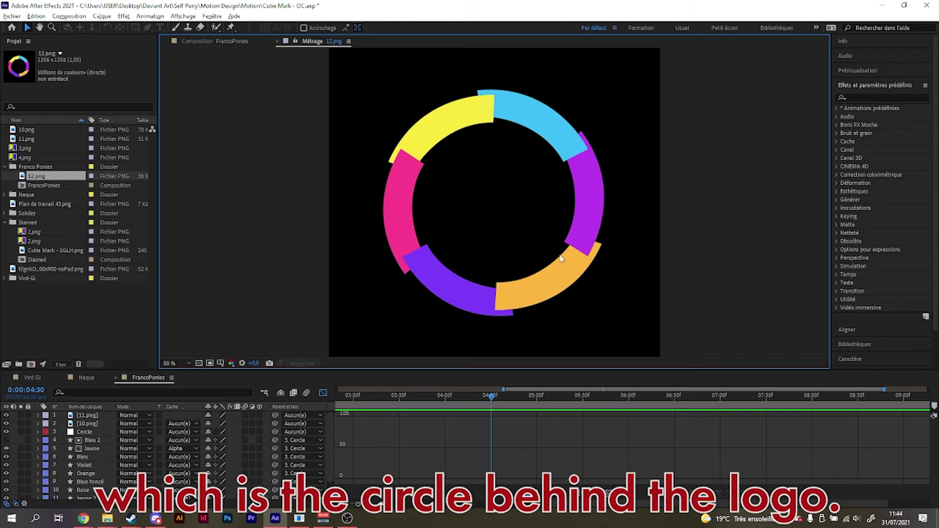
{"action": "left_click", "coordinate": [25, 129]}
{"action": "left_click", "coordinate": [35, 139], "text": "shift"}
{"action": "left_click_drag", "start_coordinate": [35, 139], "coordinate": [40, 171]}
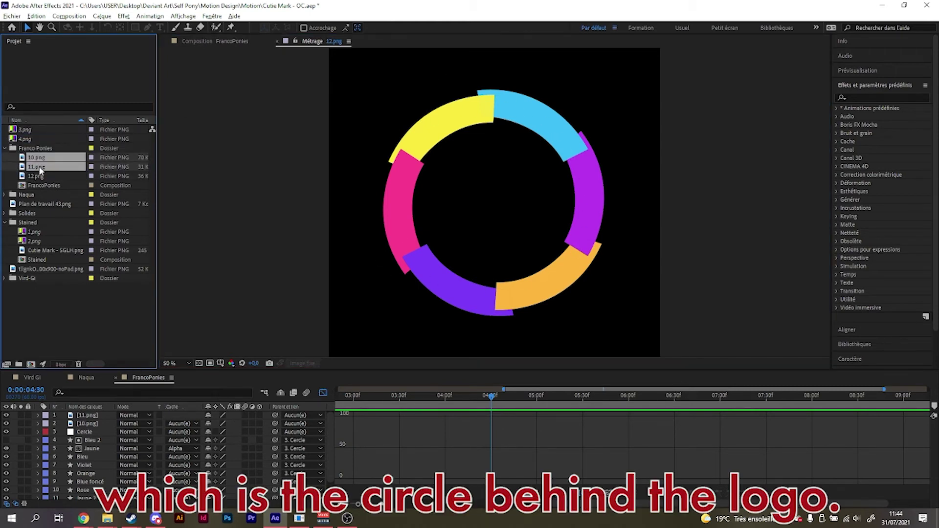
{"action": "double_click", "coordinate": [38, 186]}
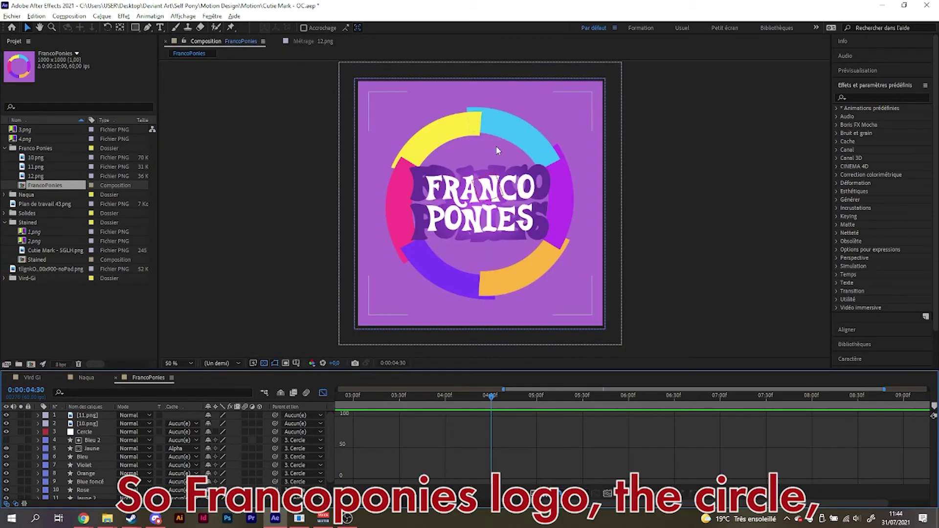
View the 12.png ring footage on its own and return to the FrancoPonies composition.
{"action": "left_click", "coordinate": [37, 176]}
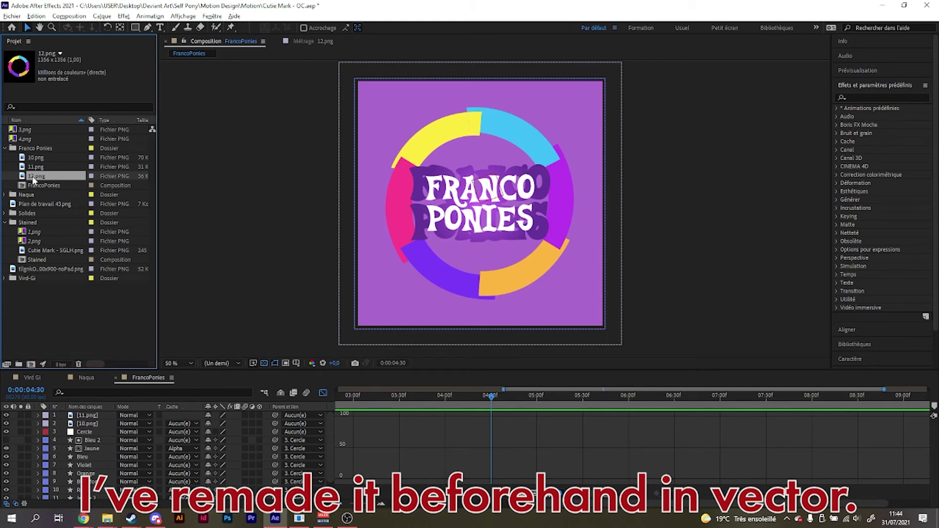
{"action": "double_click", "coordinate": [32, 176]}
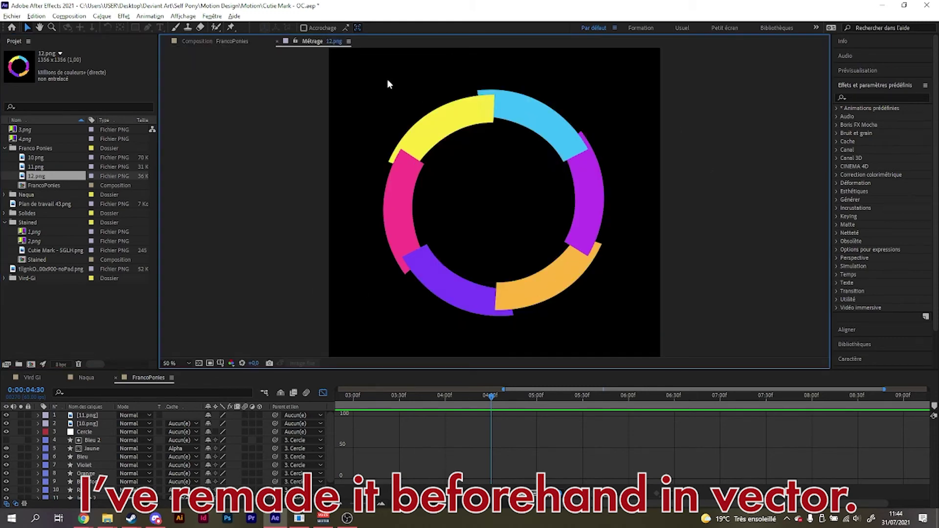
{"action": "left_click", "coordinate": [215, 43]}
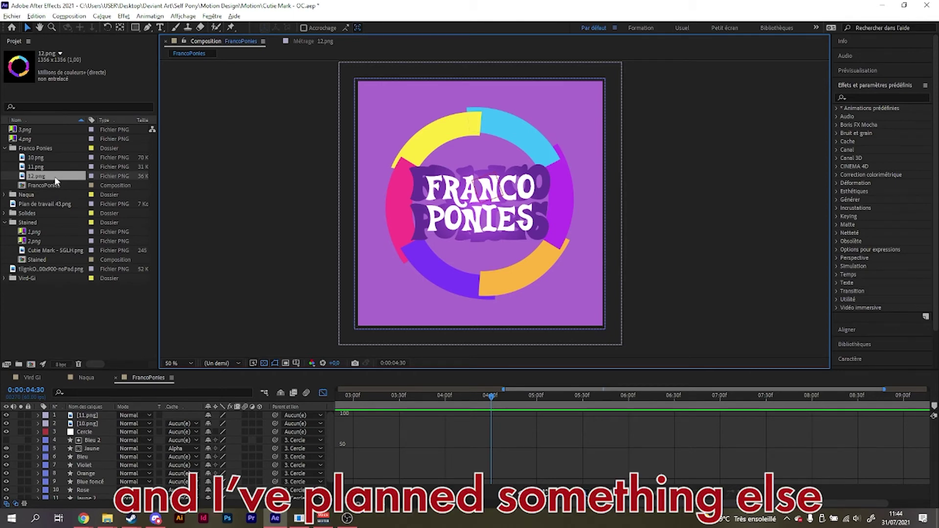
Add 12.png to the composition just below the Jaune 2 layer and scale it to about 83.5% to match the ring.
{"action": "left_click_drag", "start_coordinate": [97, 427], "coordinate": [95, 480]}
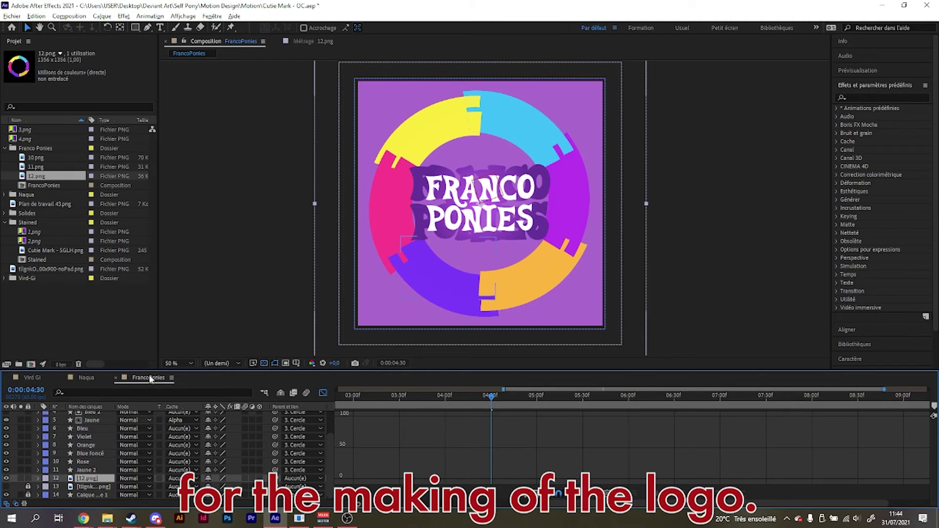
{"action": "scroll", "coordinate": [556, 143], "scroll_direction": "down", "scroll_amount": 2}
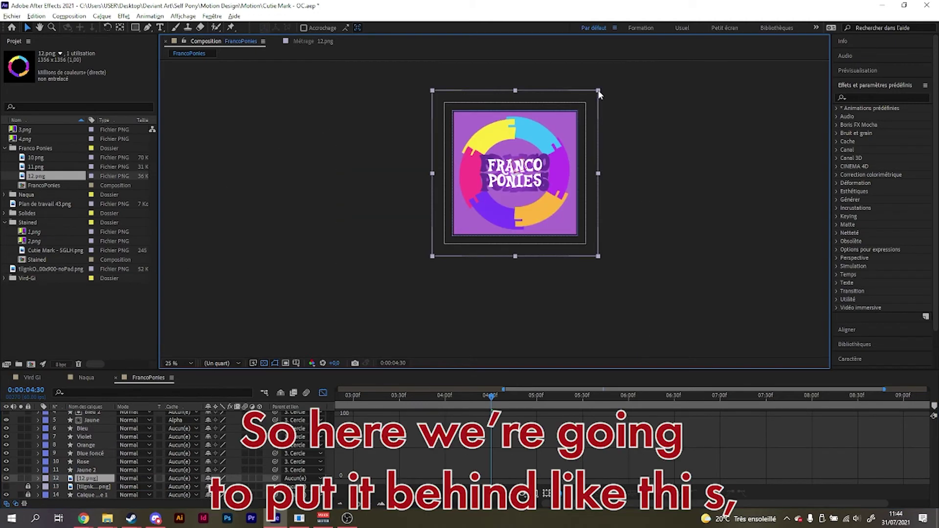
{"action": "left_click_drag", "start_coordinate": [598, 90], "coordinate": [580, 106]}
{"action": "scroll", "coordinate": [553, 129], "scroll_direction": "up", "scroll_amount": 2}
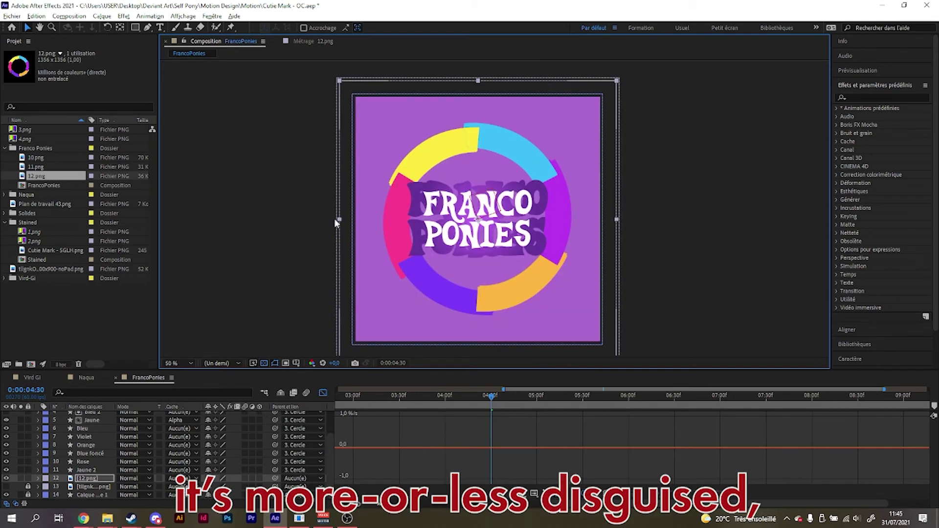
Switch from the graph editor to layer bars and set 12.png Rotation keyframes of 0x+0,0° at 0:00:04:30 and 0:00:05:30.
{"action": "left_click", "coordinate": [39, 479]}
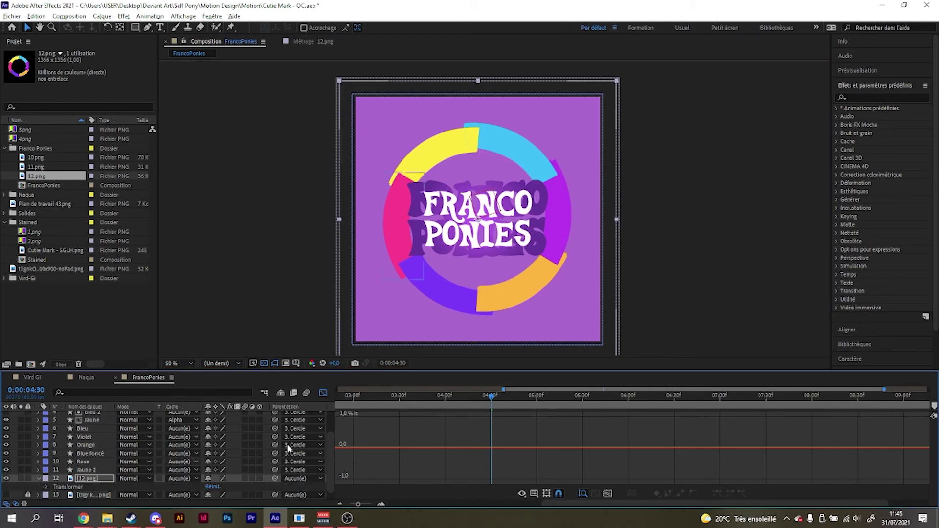
{"action": "left_click", "coordinate": [323, 393]}
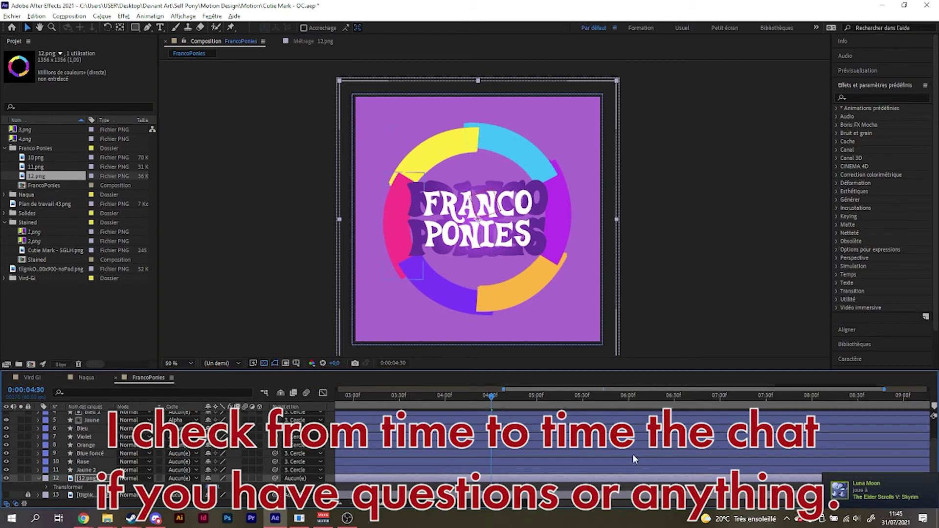
{"action": "scroll", "coordinate": [516, 477], "scroll_direction": "down", "scroll_amount": 1}
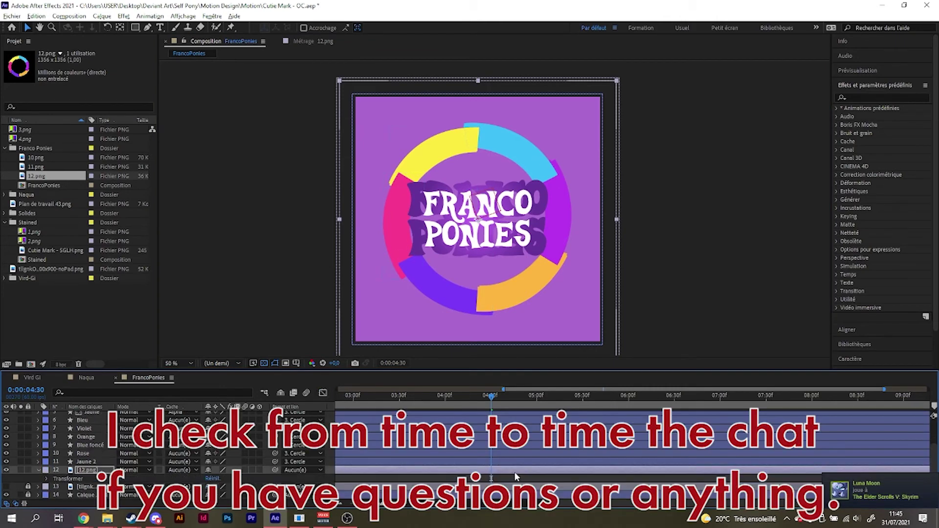
{"action": "left_click", "coordinate": [47, 479]}
{"action": "scroll", "coordinate": [81, 480], "scroll_direction": "down", "scroll_amount": 2}
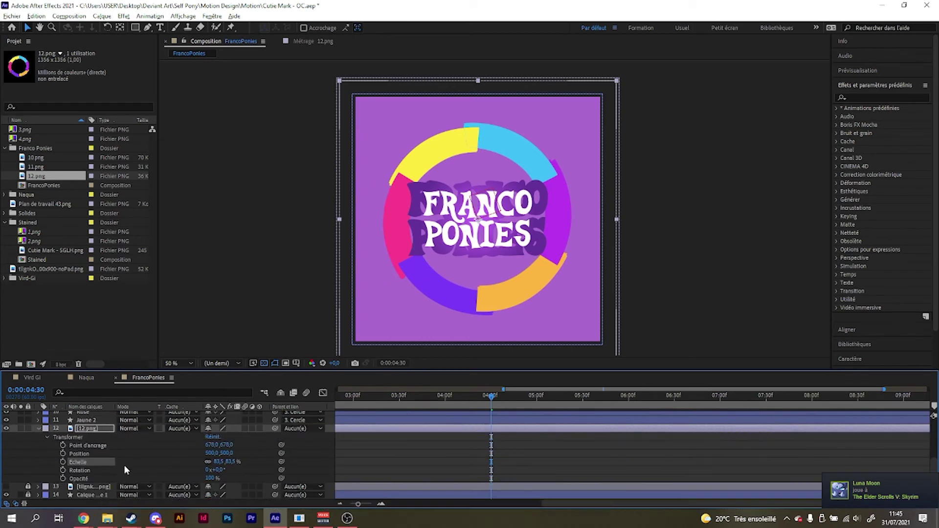
{"action": "left_click", "coordinate": [63, 470]}
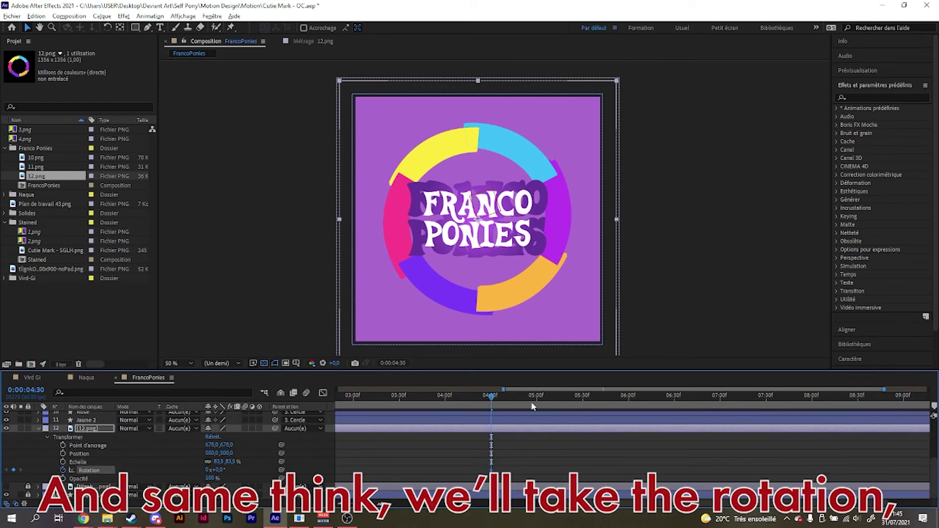
{"action": "left_click", "coordinate": [582, 400]}
{"action": "left_click", "coordinate": [583, 405]}
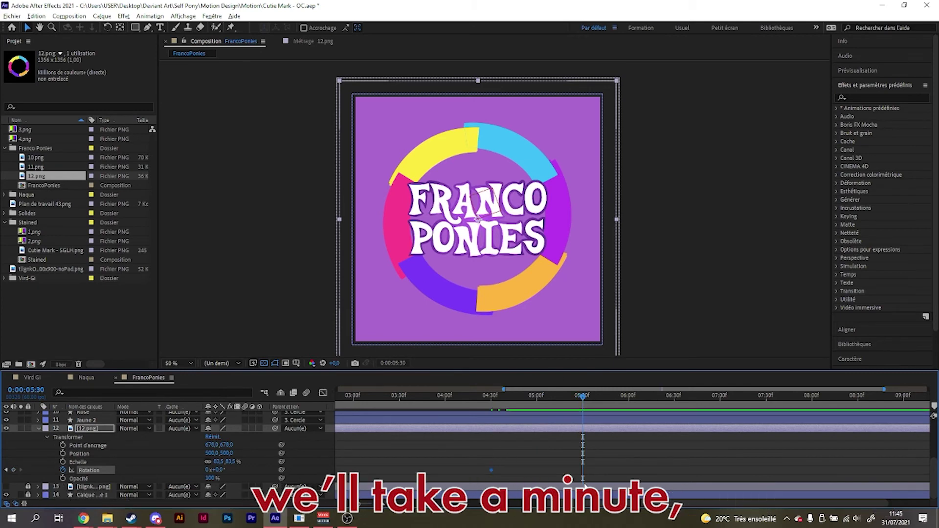
{"action": "left_click", "coordinate": [14, 470]}
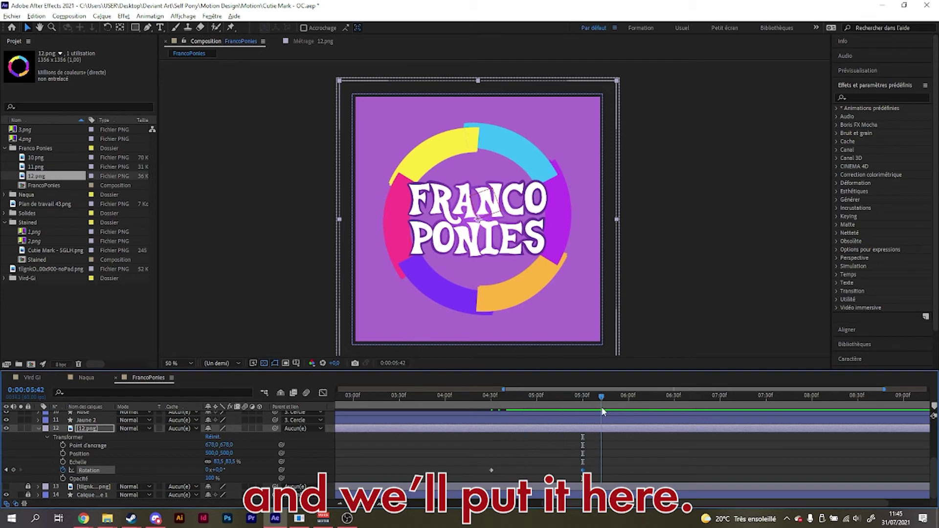
Set 12.png Opacity keyframes of 100% at 0:00:04:30 and 0:00:05:30.
{"action": "key", "text": "Page_Up"}
{"action": "left_click_drag", "start_coordinate": [583, 395], "coordinate": [492, 432]}
{"action": "left_click", "coordinate": [63, 478]}
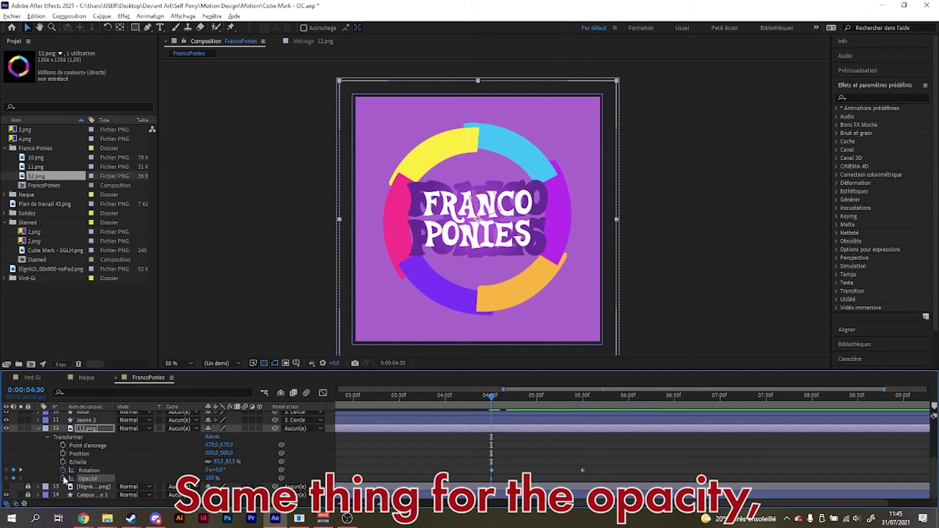
{"action": "left_click_drag", "start_coordinate": [585, 402], "coordinate": [583, 398]}
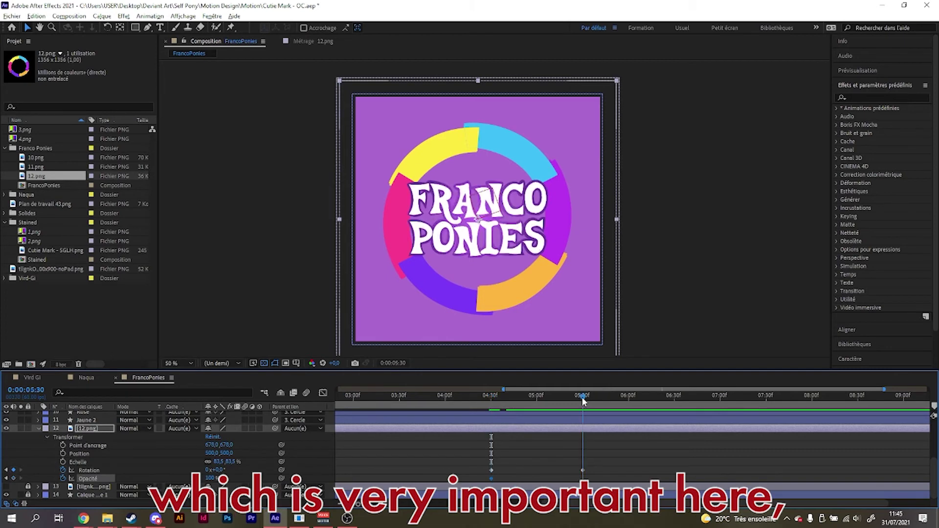
{"action": "left_click", "coordinate": [13, 478]}
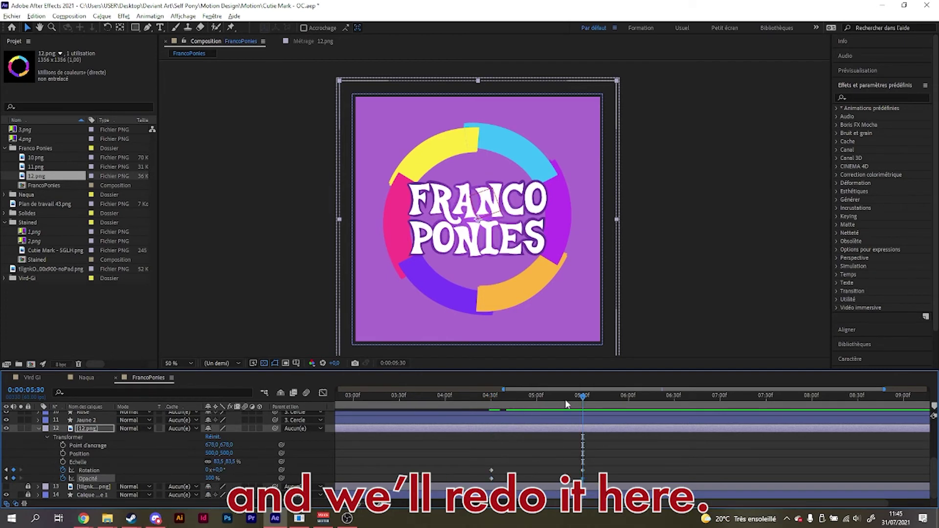
Scrub back through the ring's spin to 0:00:02:20 and forward to 0:00:04:30 to examine how 12.png overlaps it.
{"action": "left_click_drag", "start_coordinate": [595, 396], "coordinate": [407, 405]}
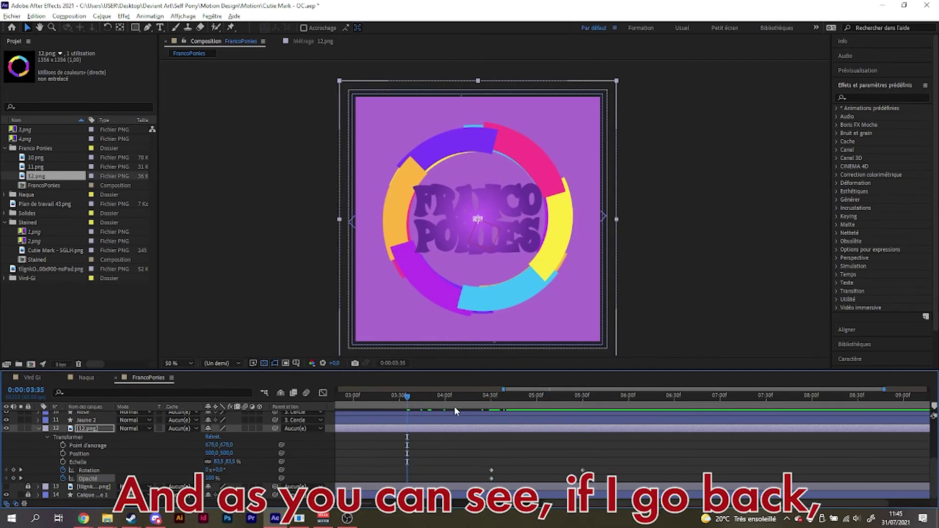
{"action": "key", "text": "minus"}
{"action": "mouse_move", "coordinate": [474, 401]}
{"action": "left_mouse_down"}
{"action": "mouse_move", "coordinate": [363, 406]}
{"action": "mouse_move", "coordinate": [479, 399]}
{"action": "mouse_move", "coordinate": [473, 402]}
{"action": "left_mouse_up"}
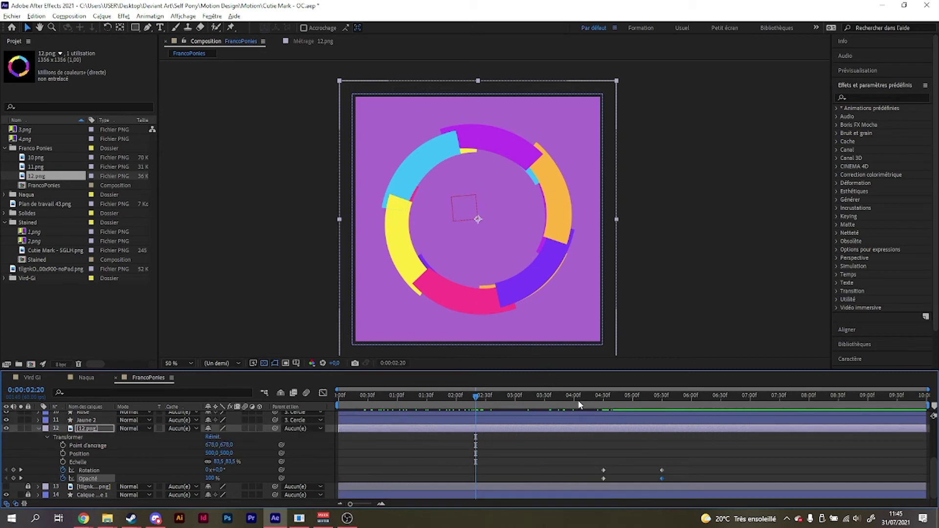
{"action": "left_click_drag", "start_coordinate": [583, 398], "coordinate": [603, 399]}
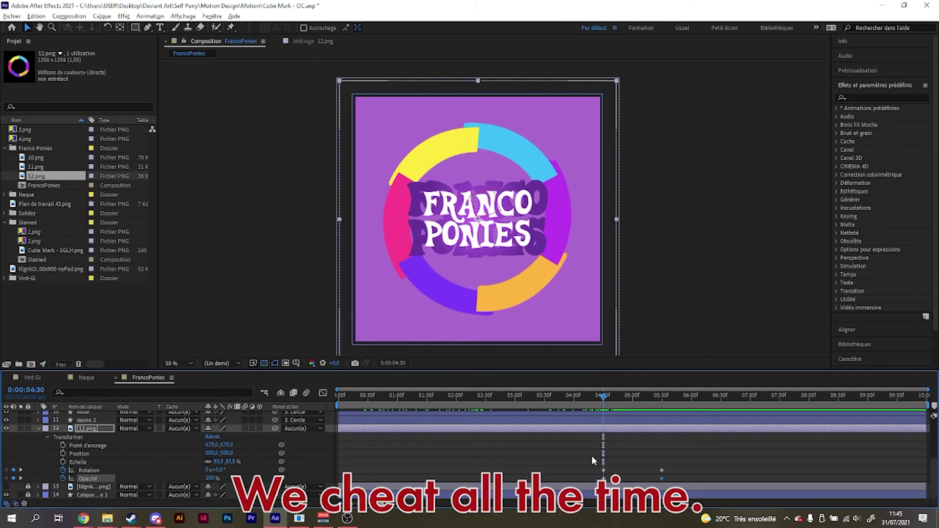
Add a 12.png Opacity keyframe one frame earlier, at 0:00:04:29.
{"action": "scroll", "coordinate": [592, 456], "scroll_direction": "up", "scroll_amount": 5}
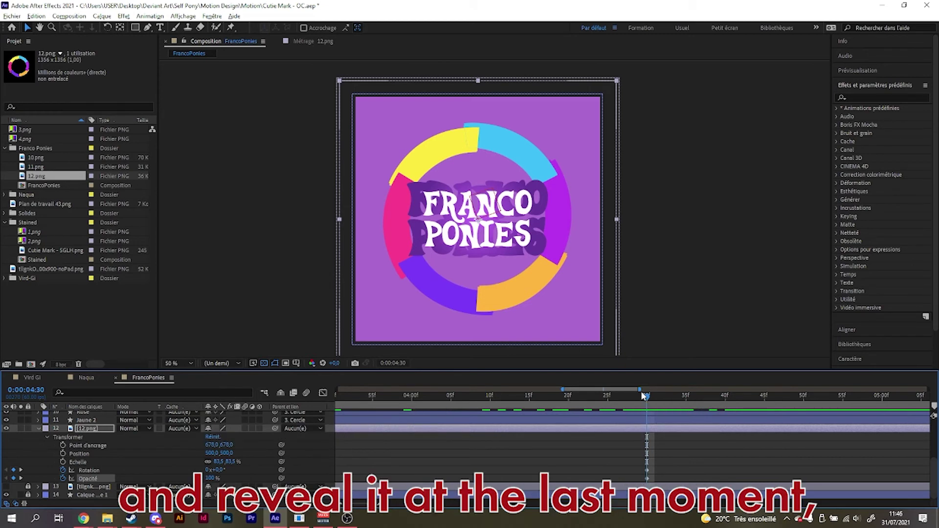
{"action": "scroll", "coordinate": [689, 468], "scroll_direction": "up", "scroll_amount": 4}
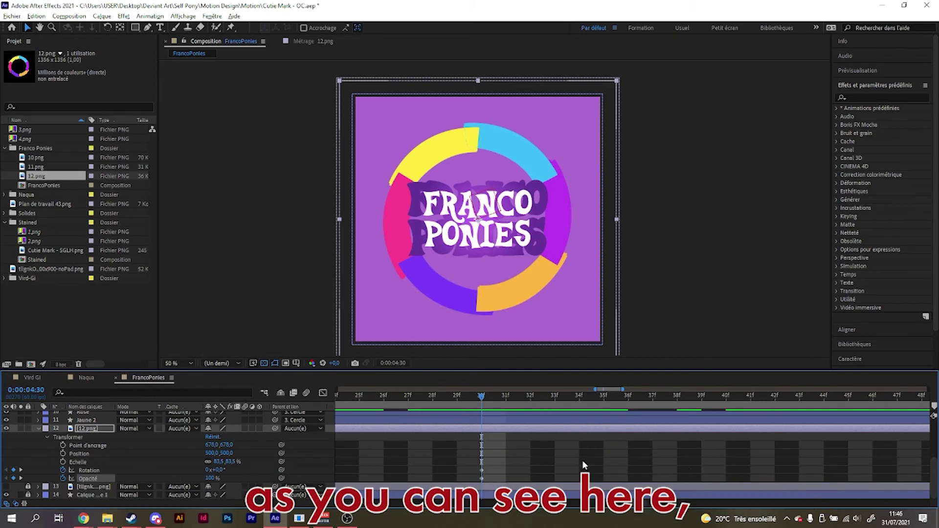
{"action": "left_click", "coordinate": [529, 435]}
{"action": "left_click_drag", "start_coordinate": [504, 396], "coordinate": [462, 426]}
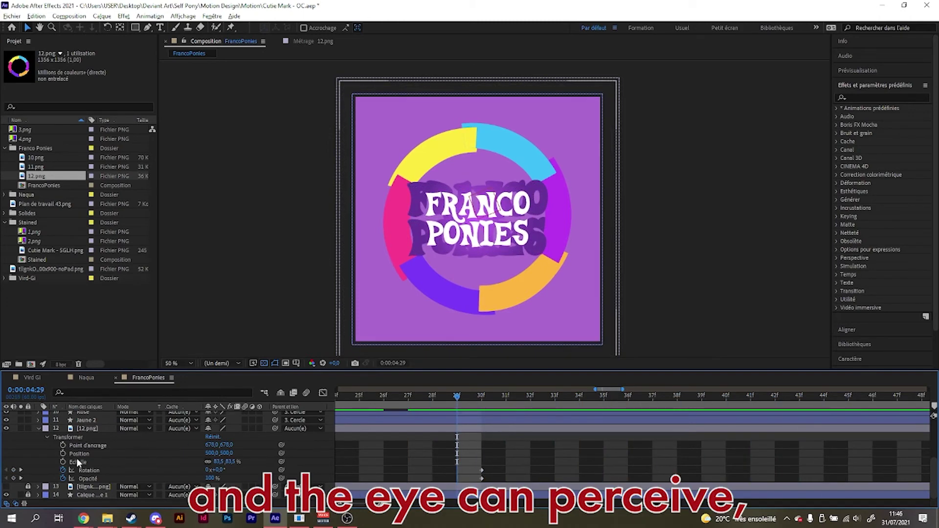
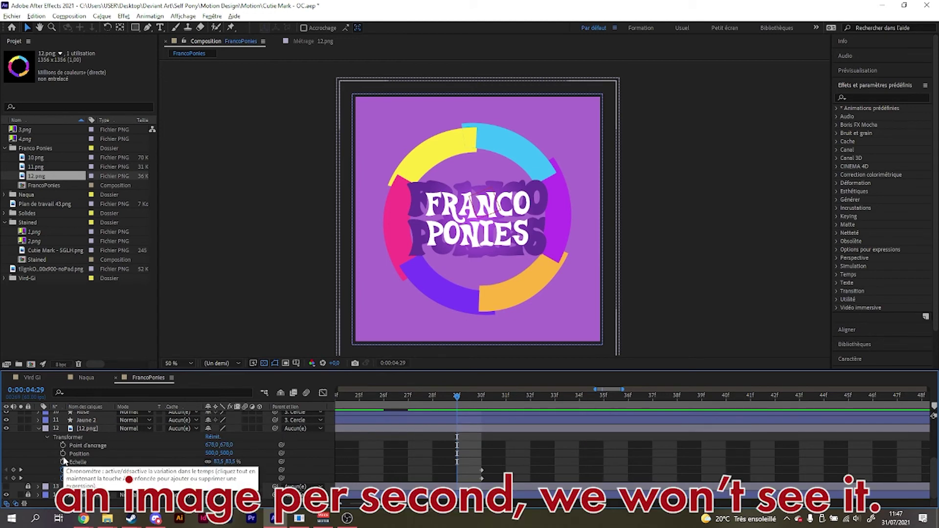
{"action": "left_click", "coordinate": [13, 478]}
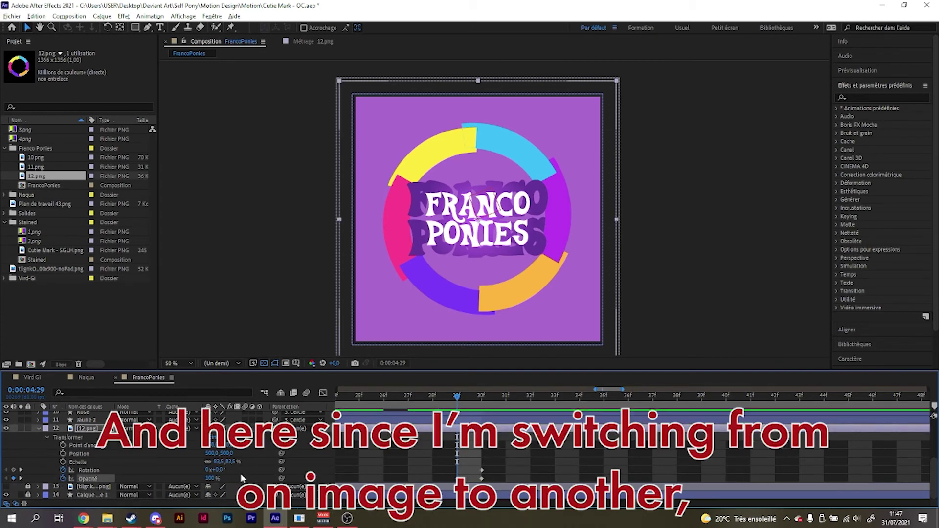
Set the 12.png Opacity keyframe at 0:00:04:29 to 0%.
{"action": "left_click", "coordinate": [211, 478]}
{"action": "type", "text": "0"}
{"action": "key", "text": "Return"}
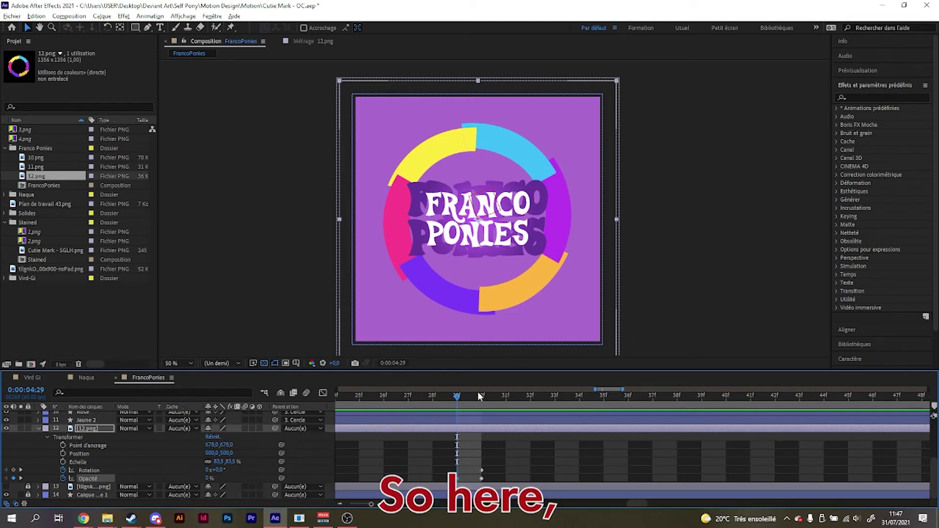
At 0:00:04:30, set the 12.png Scale to 85,5% and its Rotation keyframe to 0x+2,0°.
{"action": "left_click_drag", "start_coordinate": [454, 395], "coordinate": [612, 426]}
{"action": "left_click_drag", "start_coordinate": [392, 445], "coordinate": [612, 445]}
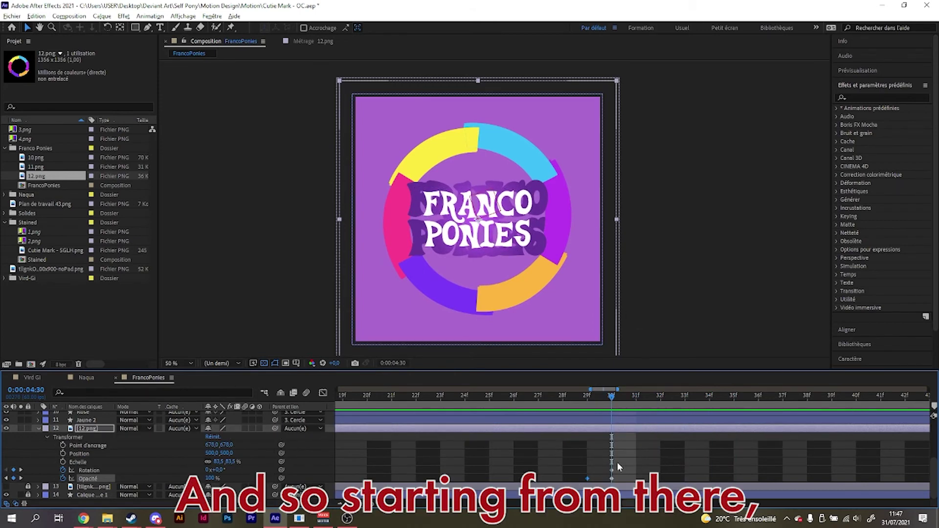
{"action": "left_click", "coordinate": [81, 463]}
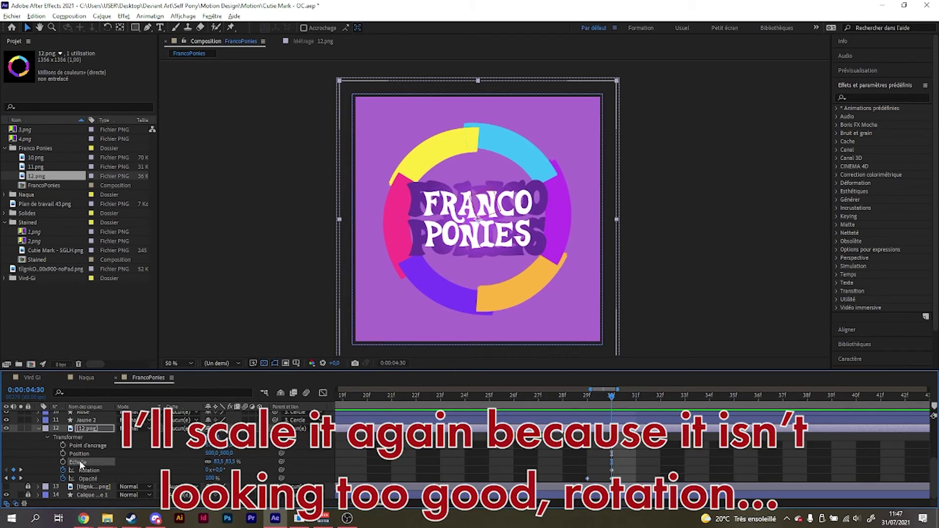
{"action": "mouse_move", "coordinate": [223, 462]}
{"action": "left_mouse_down"}
{"action": "mouse_move", "coordinate": [231, 460]}
{"action": "mouse_move", "coordinate": [220, 472]}
{"action": "left_mouse_up"}
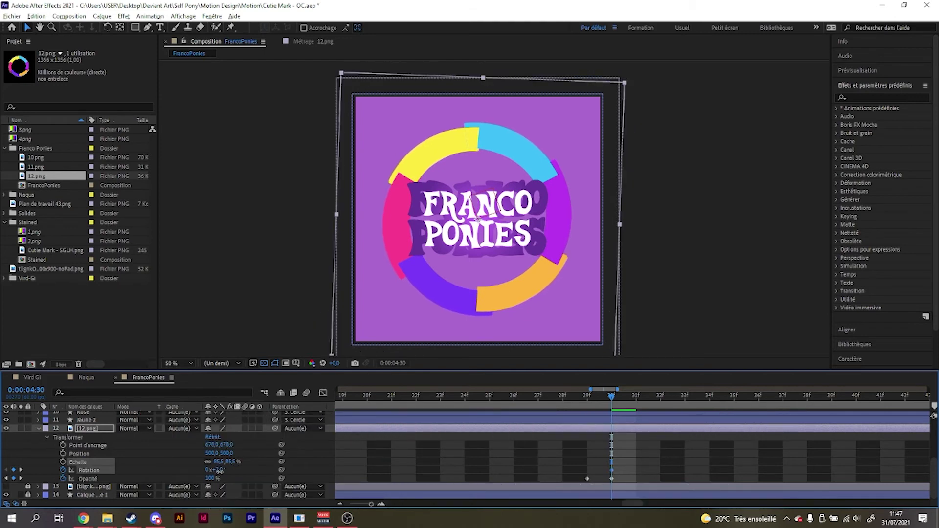
{"action": "key", "text": "space"}
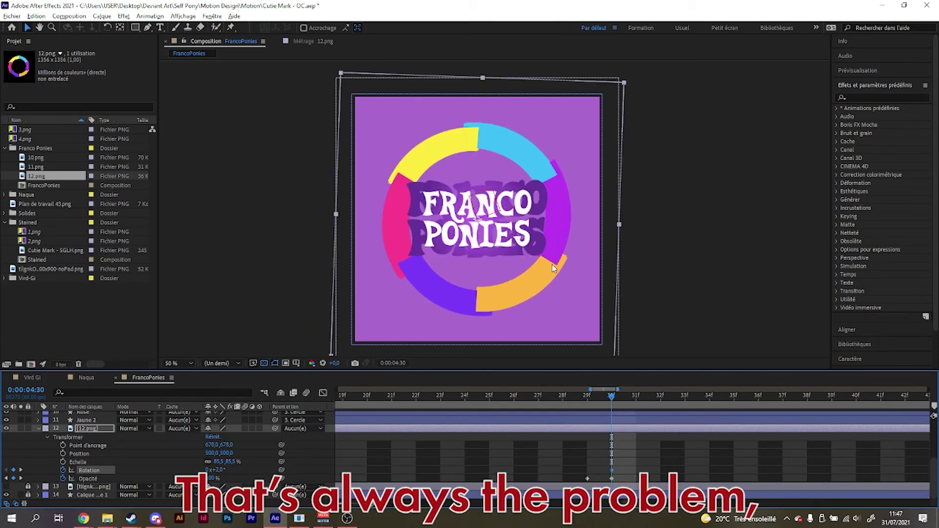
Set the 12.png Rotation keyframe at 0:00:05:30 to 0x-25,0°.
{"action": "scroll", "coordinate": [731, 454], "scroll_direction": "down", "scroll_amount": 3}
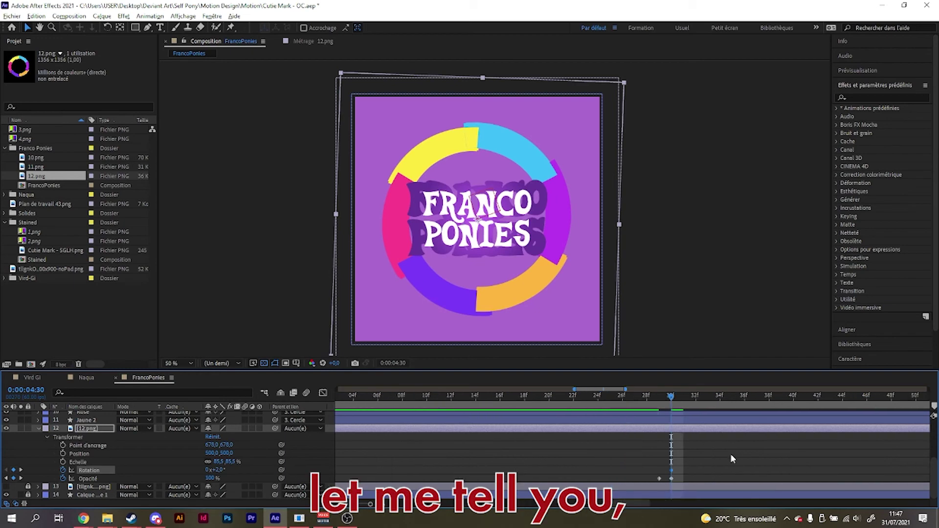
{"action": "scroll", "coordinate": [738, 453], "scroll_direction": "down", "scroll_amount": 3}
{"action": "left_click", "coordinate": [844, 398]}
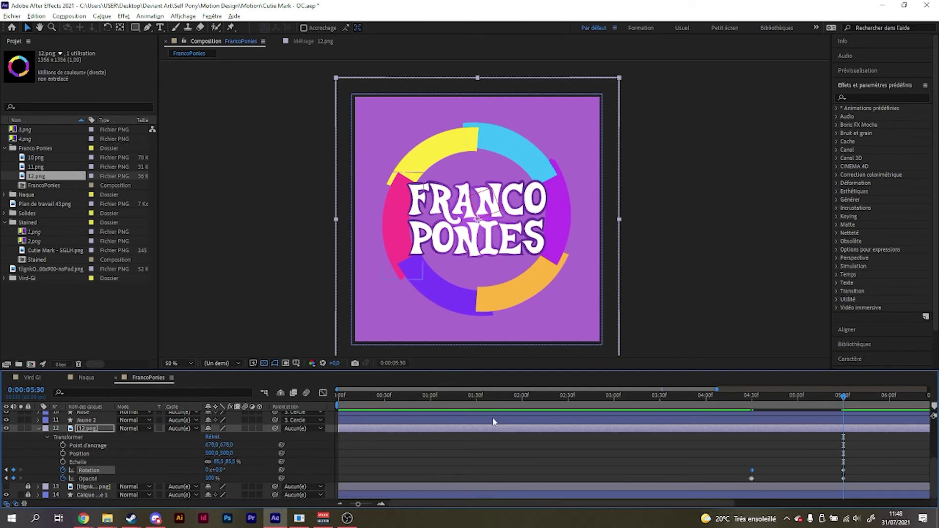
{"action": "left_click_drag", "start_coordinate": [220, 471], "coordinate": [213, 471]}
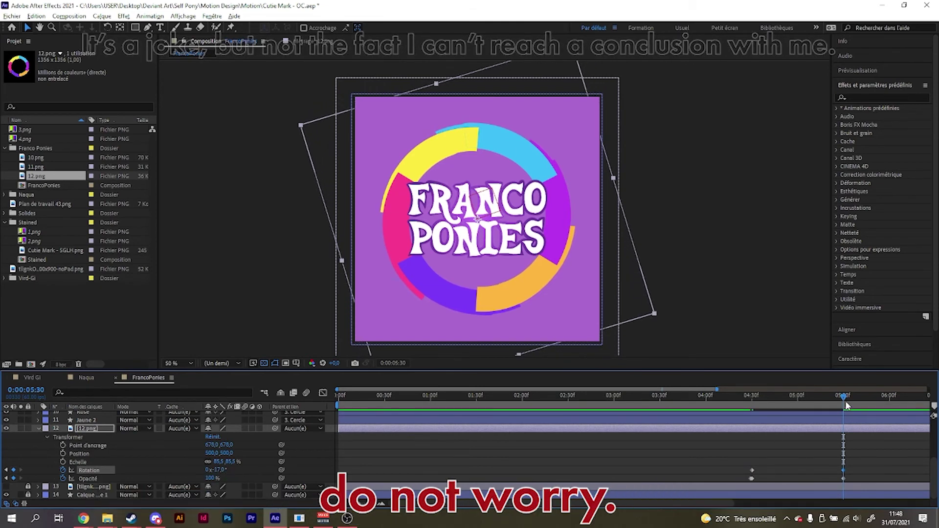
{"action": "left_click", "coordinate": [220, 469]}
{"action": "type", "text": "-25"}
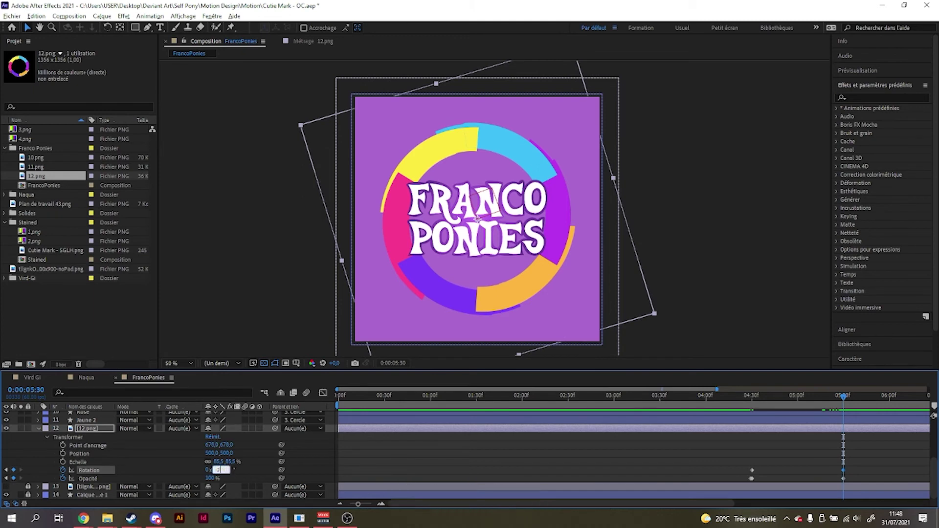
{"action": "key", "text": "Return"}
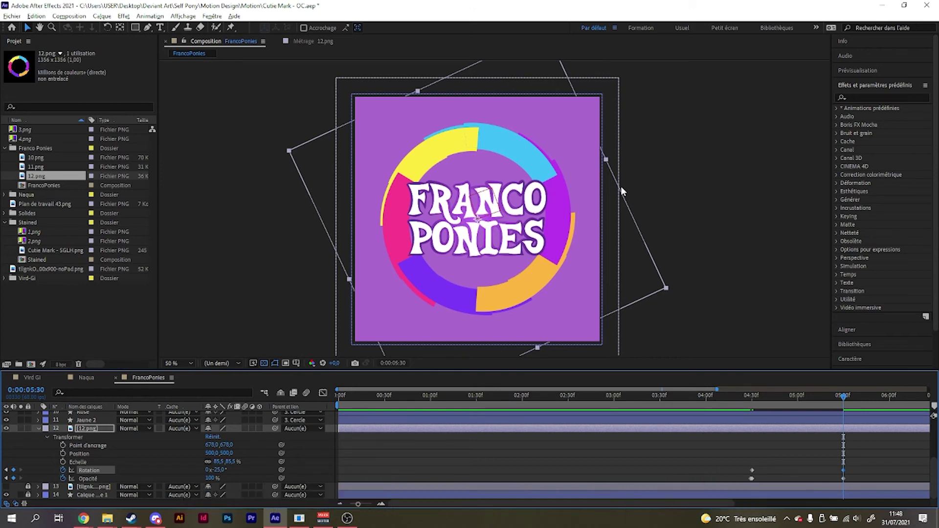
Play back the rotation from 0:00:04:29, then set the 12.png Opacity keyframe at 0:00:05:30 to 0%.
{"action": "left_click", "coordinate": [752, 398]}
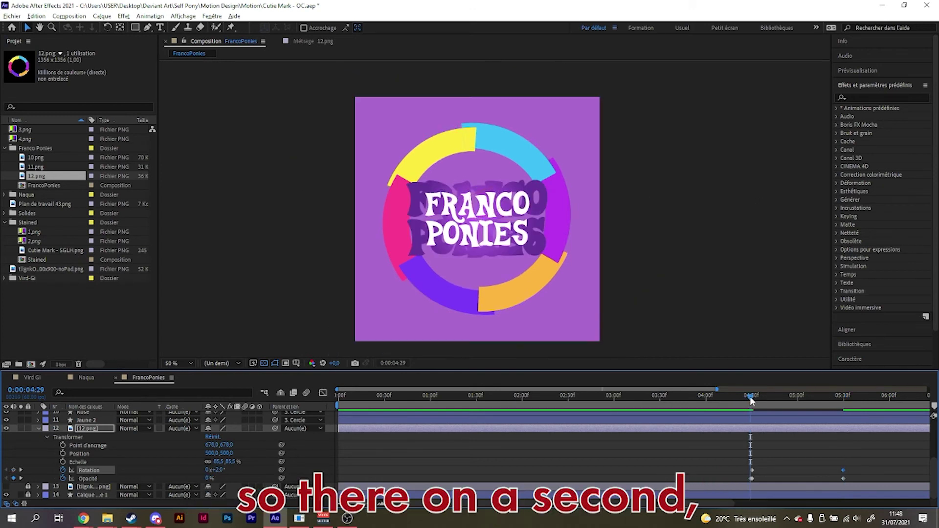
{"action": "key", "text": "End"}
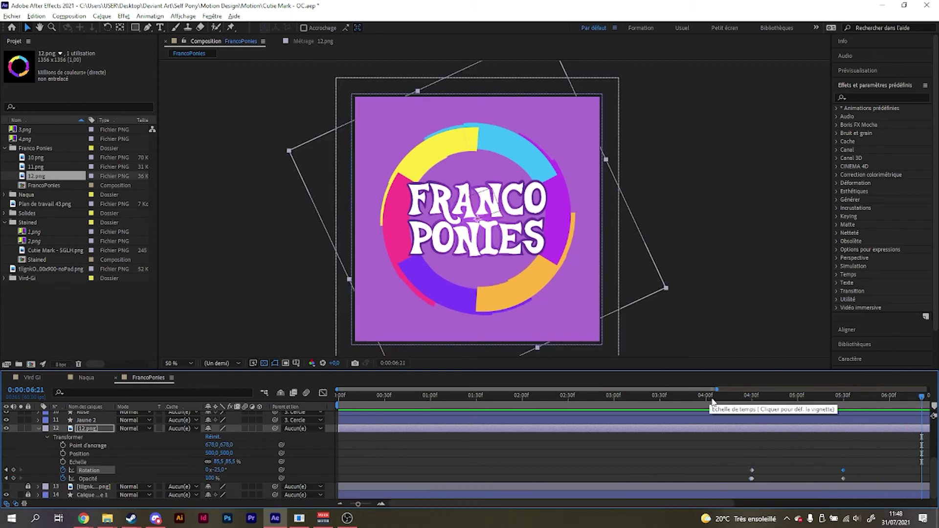
{"action": "left_click_drag", "start_coordinate": [852, 397], "coordinate": [844, 396]}
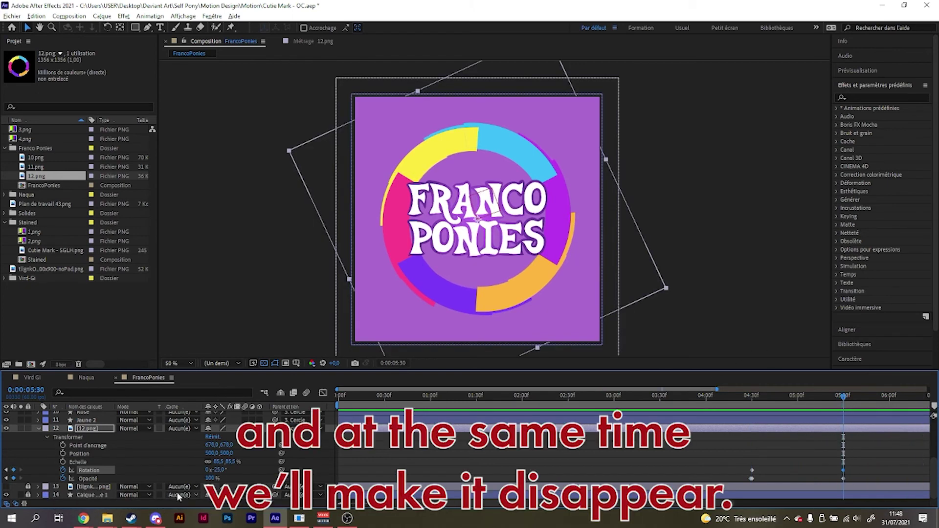
{"action": "left_click", "coordinate": [211, 478]}
{"action": "type", "text": "0"}
{"action": "key", "text": "Return"}
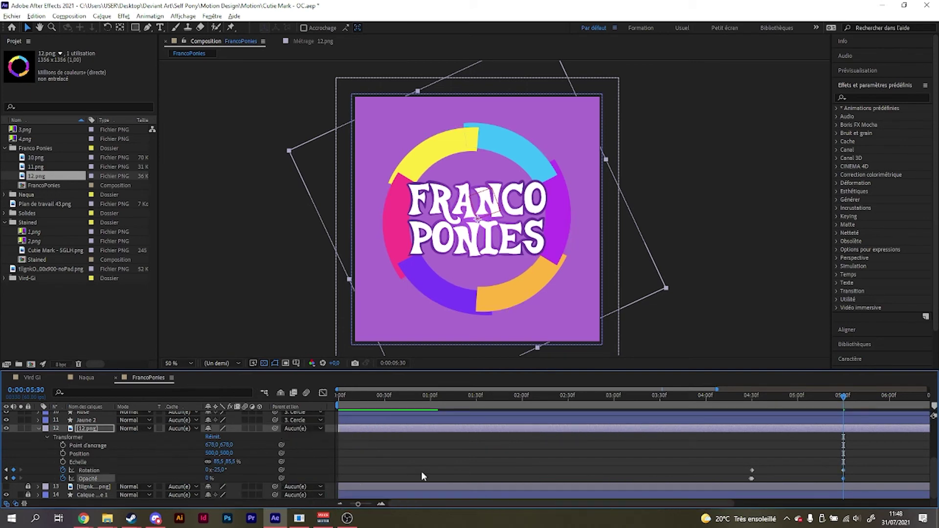
Play the animation repeatedly from before 0:00:04:30 to check the spin and fade-out of 12.png.
{"action": "left_click_drag", "start_coordinate": [656, 396], "coordinate": [635, 396]}
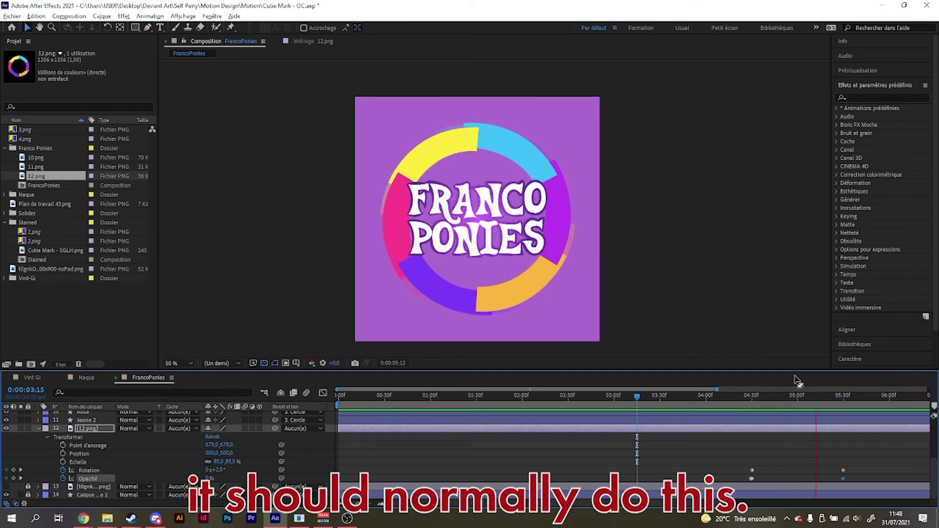
{"action": "key", "text": "space"}
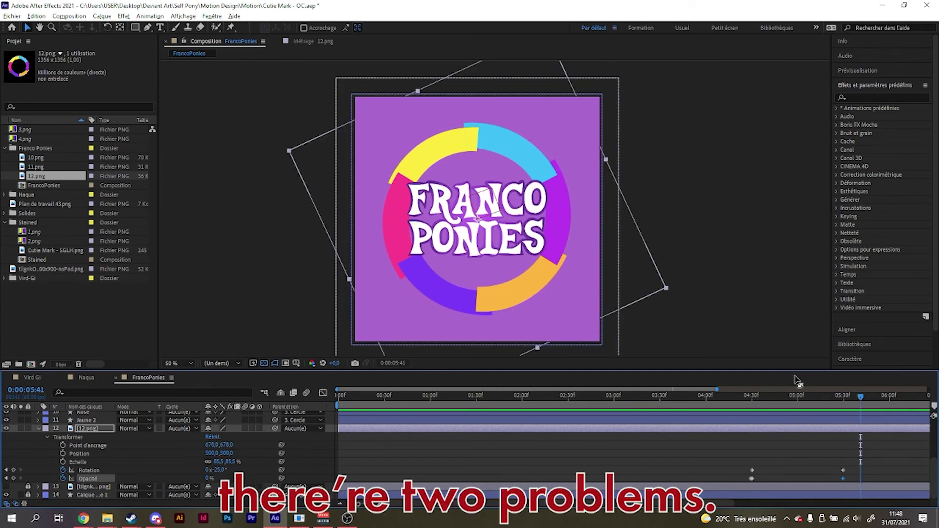
{"action": "left_click_drag", "start_coordinate": [707, 395], "coordinate": [688, 395]}
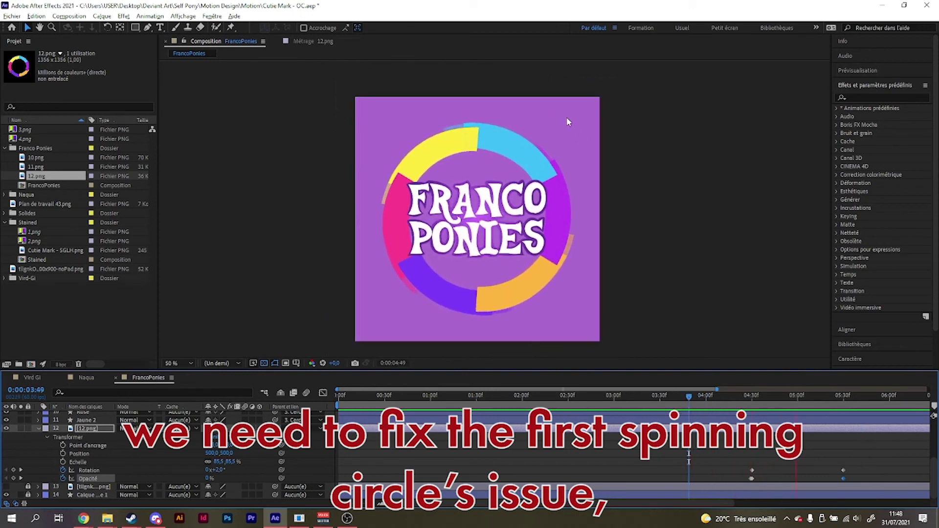
{"action": "left_click", "coordinate": [896, 395]}
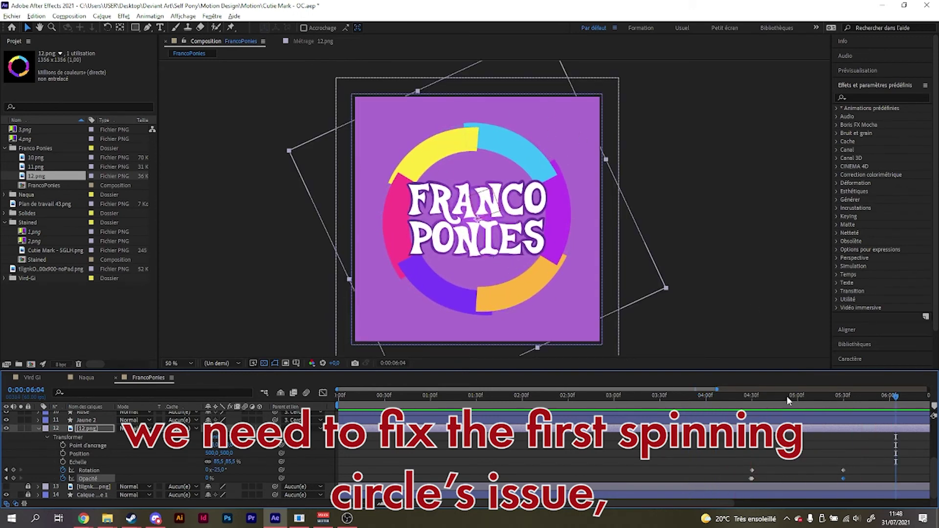
{"action": "left_click_drag", "start_coordinate": [820, 398], "coordinate": [746, 398]}
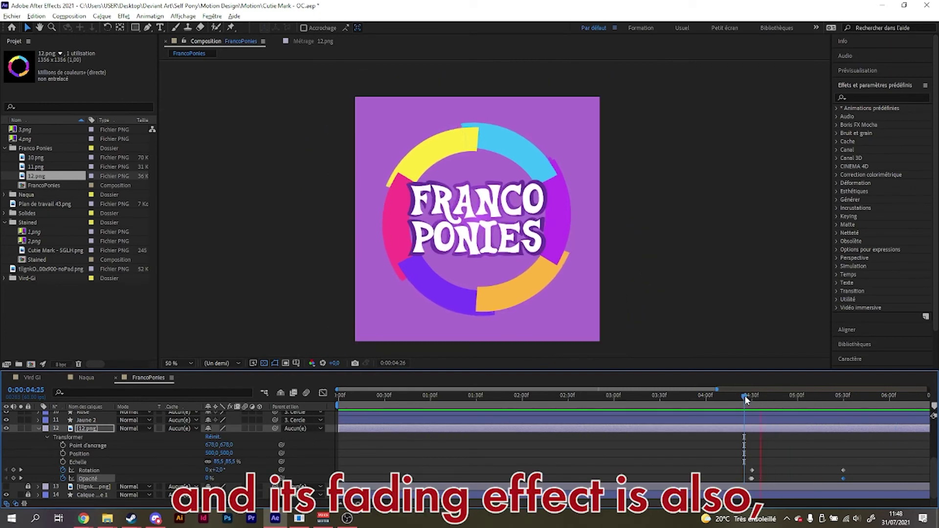
{"action": "key", "text": "space"}
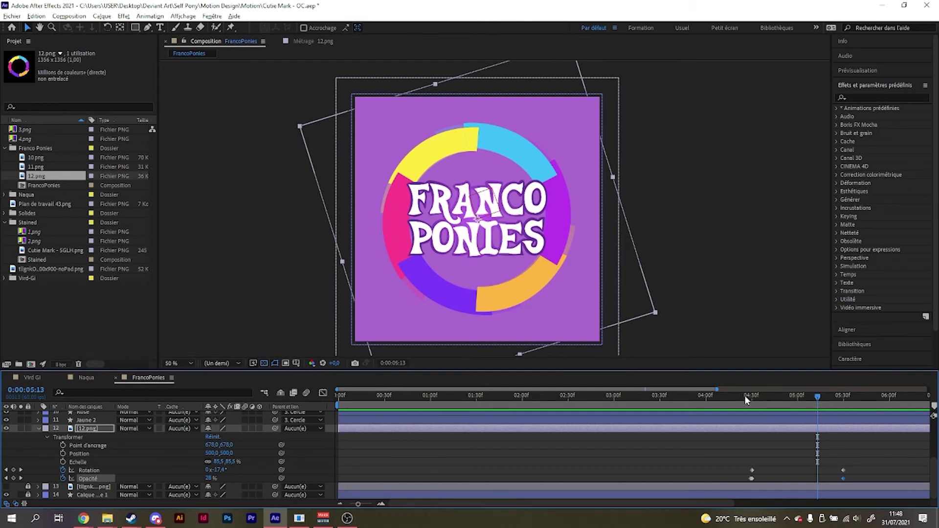
In the graph editor, ease into the 12.png Rotation keyframes and shape the speed curve for a fast start and long slowdown.
{"action": "left_click", "coordinate": [85, 471]}
{"action": "left_click_drag", "start_coordinate": [860, 465], "coordinate": [745, 471]}
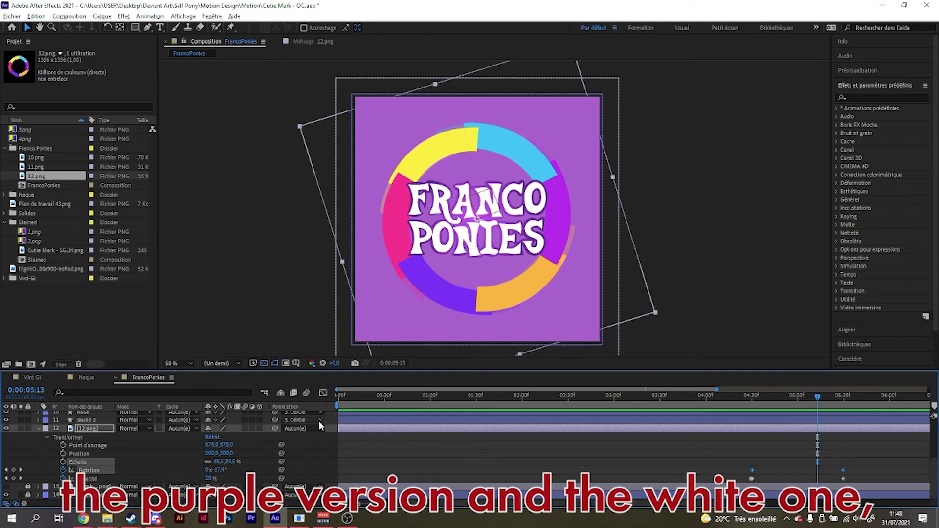
{"action": "left_click", "coordinate": [324, 394]}
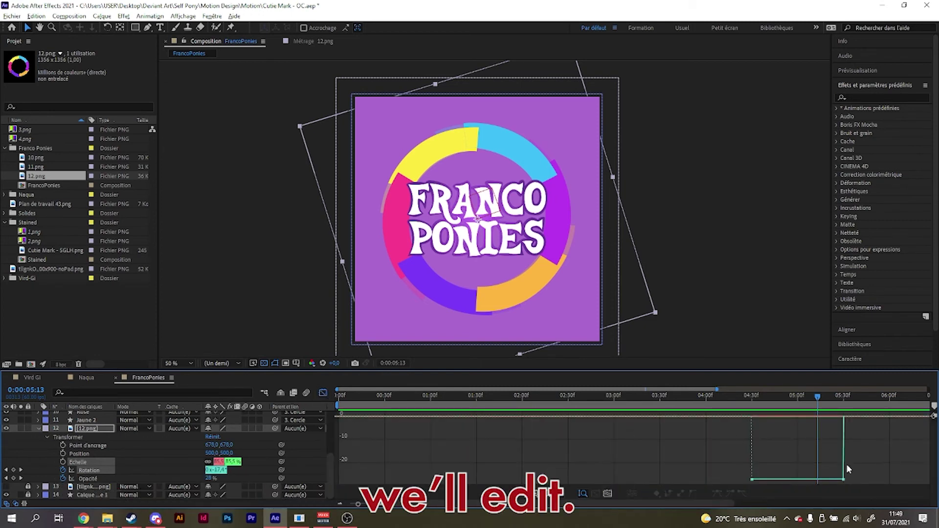
{"action": "left_click", "coordinate": [221, 470]}
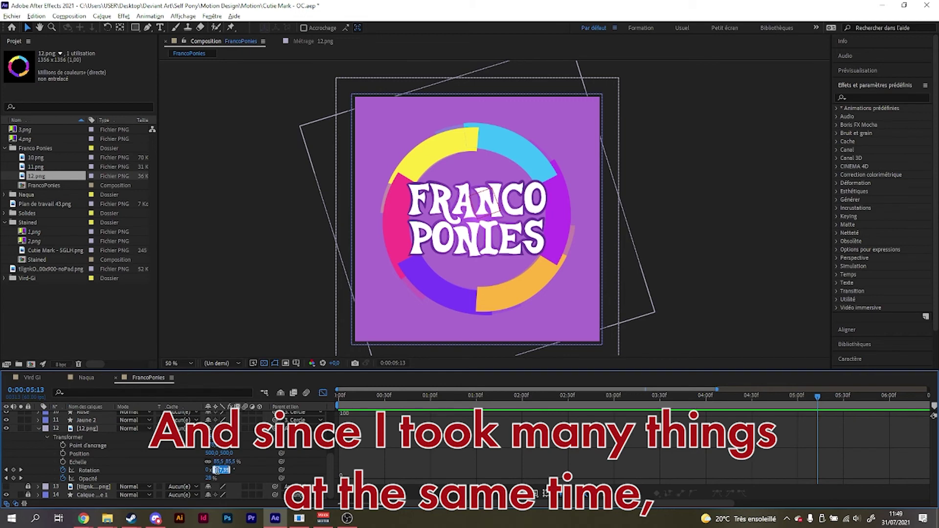
{"action": "left_click", "coordinate": [98, 471]}
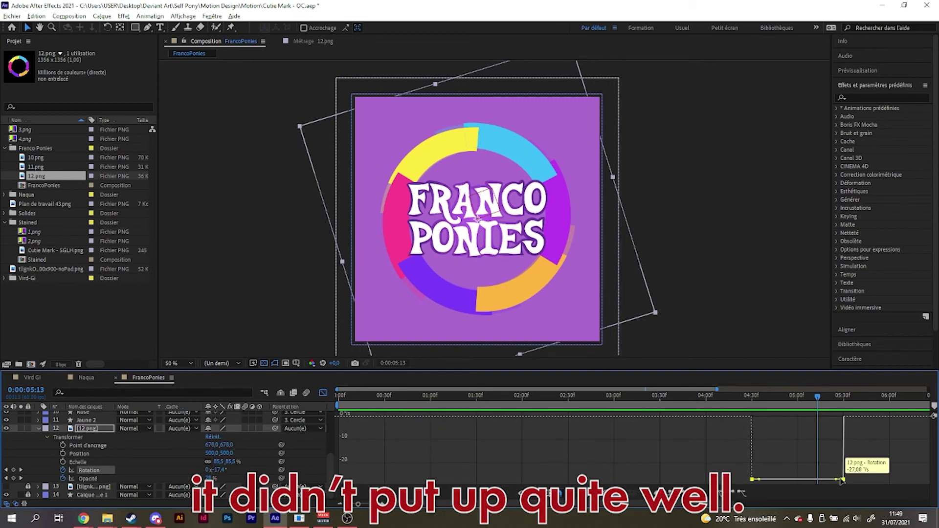
{"action": "left_click", "coordinate": [731, 492]}
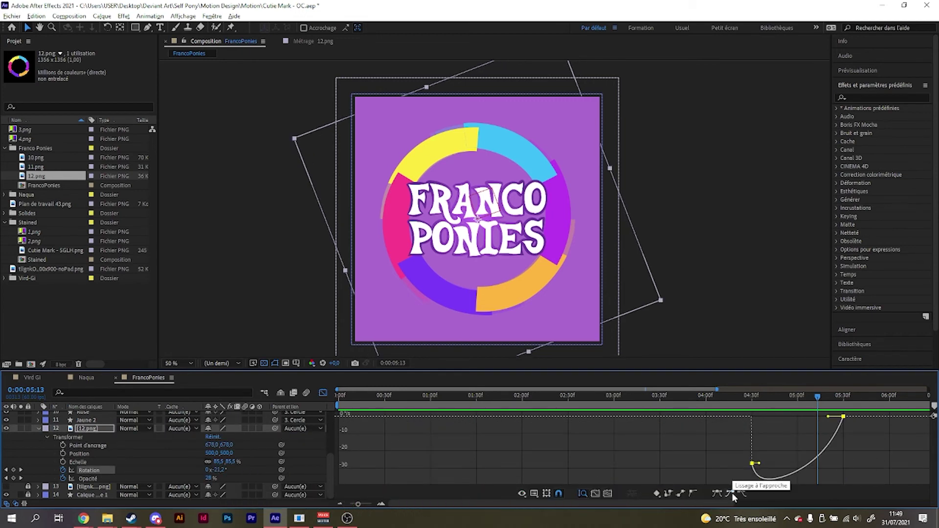
{"action": "left_click_drag", "start_coordinate": [760, 466], "coordinate": [773, 433]}
{"action": "left_click_drag", "start_coordinate": [826, 420], "coordinate": [797, 424]}
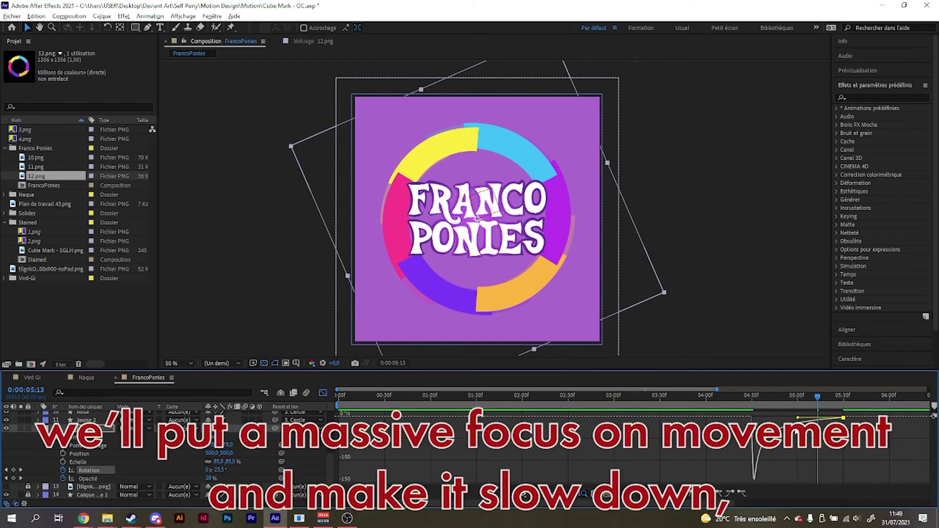
Play the composition twice from about 0:00:04:00 to check the eased rotation of 12.png.
{"action": "left_click", "coordinate": [719, 397]}
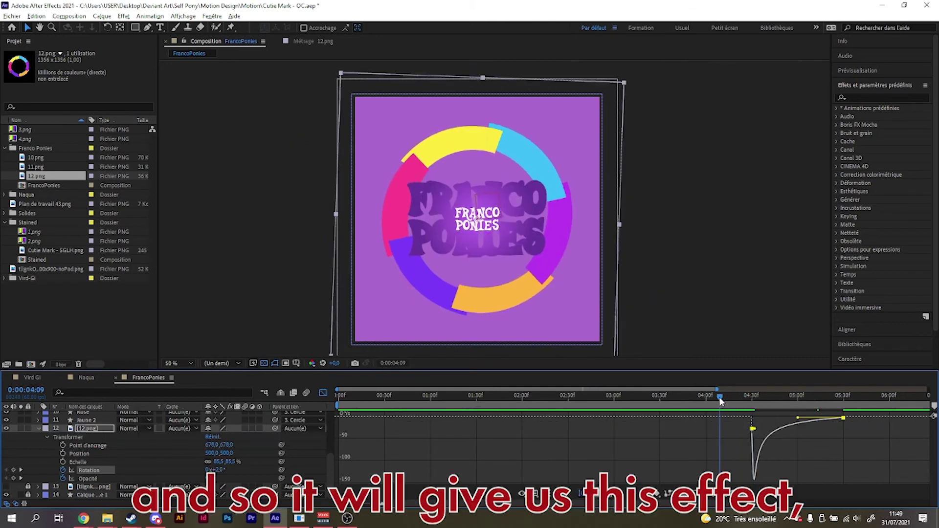
{"action": "key", "text": "space"}
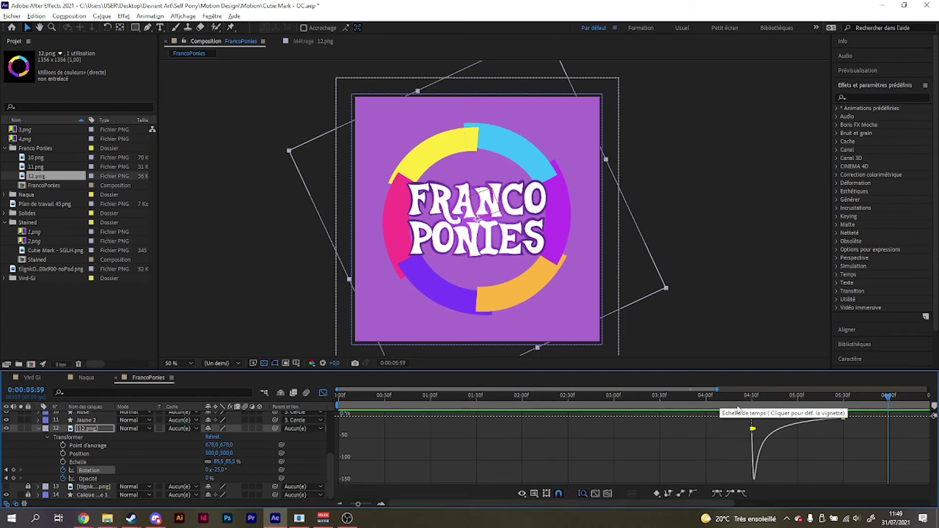
{"action": "left_click_drag", "start_coordinate": [743, 396], "coordinate": [701, 401]}
{"action": "key", "text": "space"}
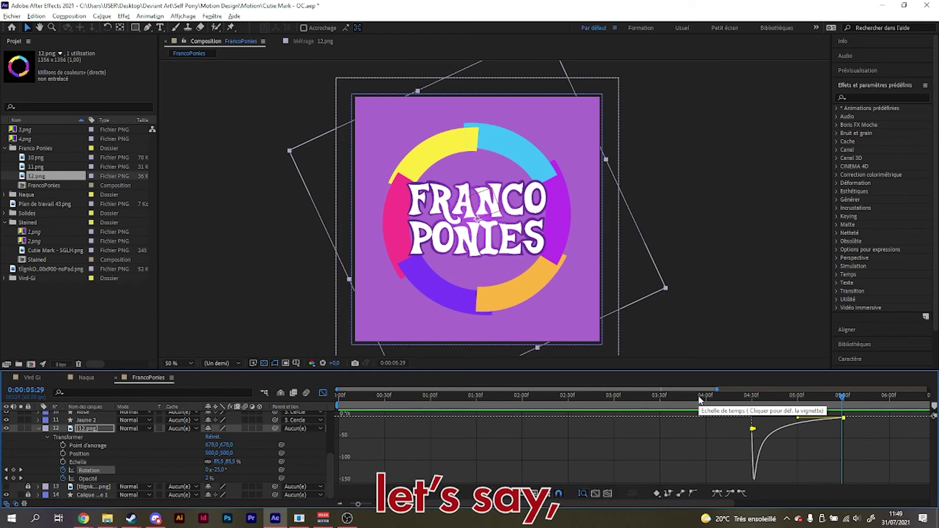
Display the 12.png Opacity speed graph and examine it closely around the keyframes at 0:00:04:29 and 0:00:04:30.
{"action": "left_click", "coordinate": [323, 393]}
{"action": "key", "text": "minus"}
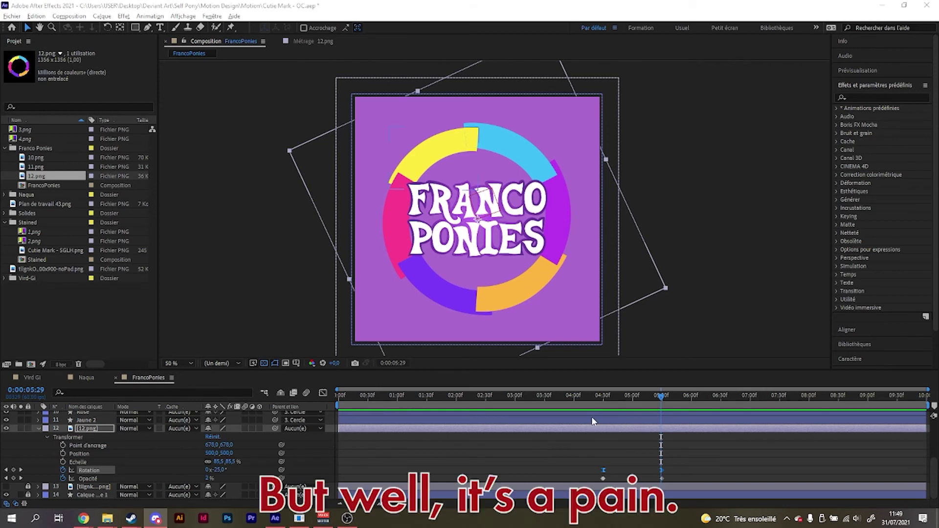
{"action": "left_click", "coordinate": [322, 393]}
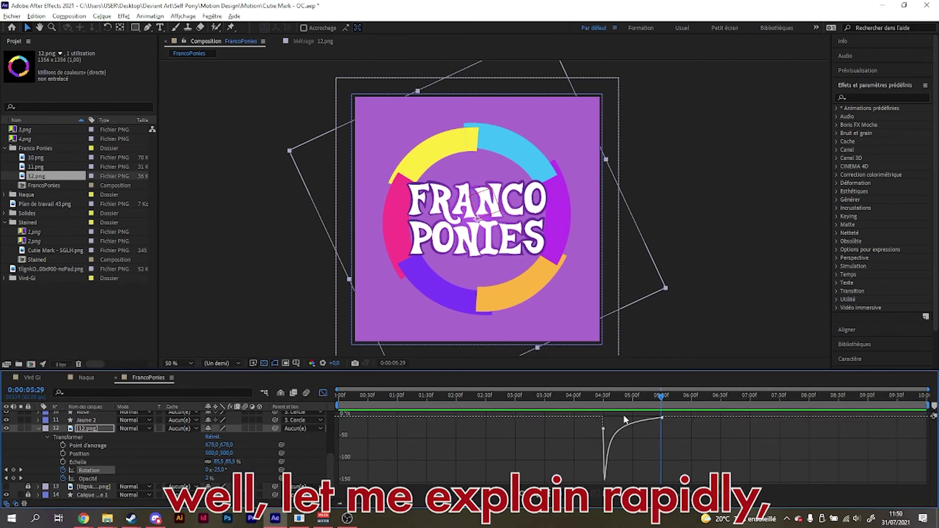
{"action": "left_click", "coordinate": [88, 479]}
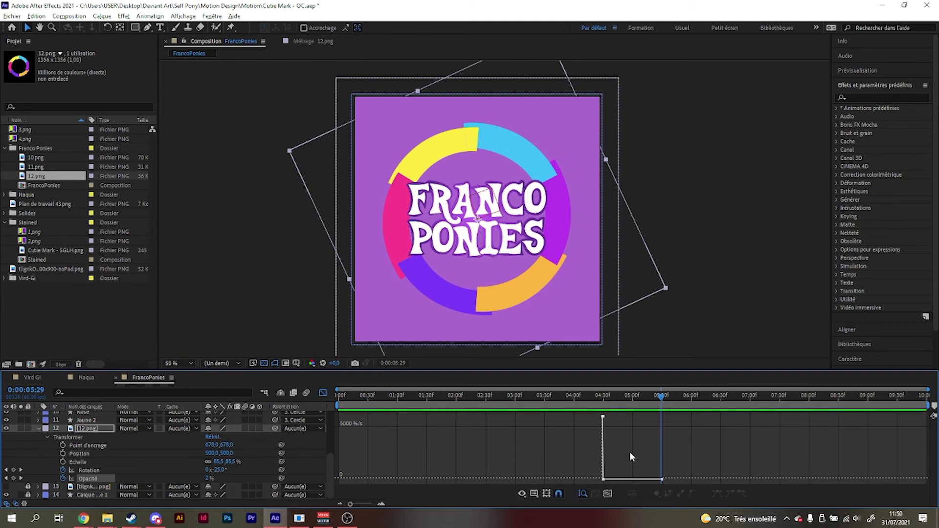
{"action": "scroll", "coordinate": [629, 452], "scroll_direction": "up", "scroll_amount": 2}
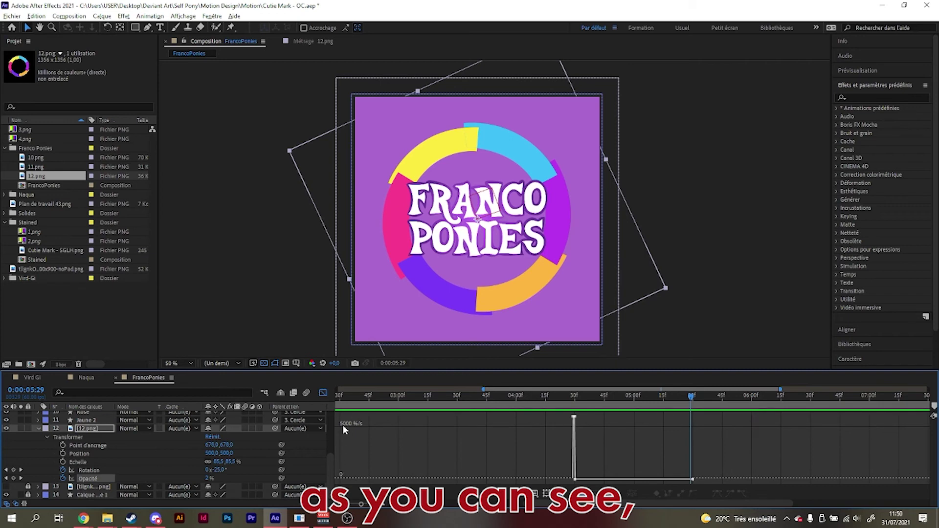
{"action": "scroll", "coordinate": [603, 438], "scroll_direction": "up", "scroll_amount": 5}
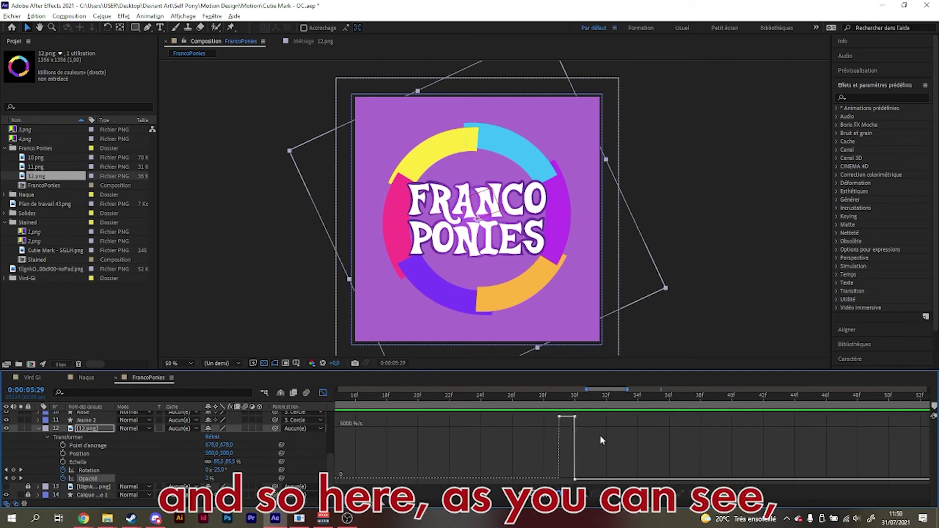
{"action": "left_click", "coordinate": [564, 398]}
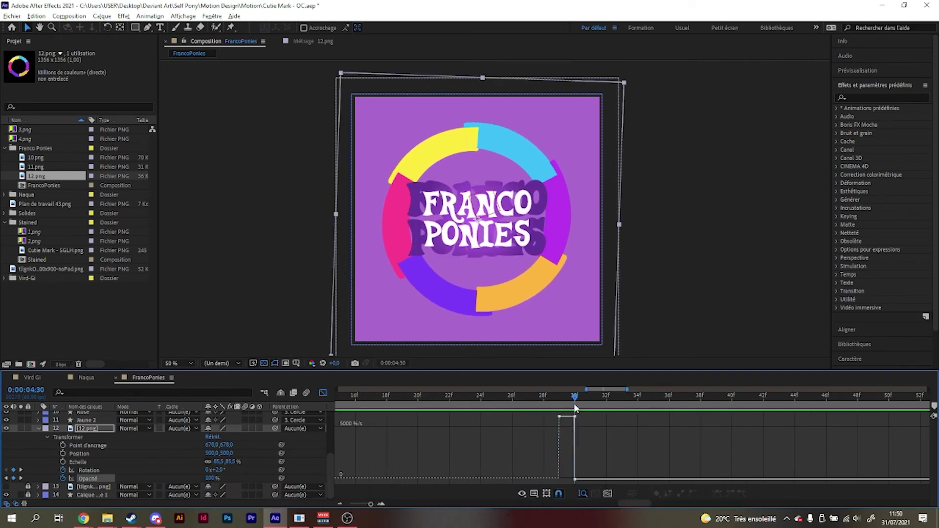
Display the Rotation speed graph of the Cercle null and examine its curve around the keyframes near 0:00:04:00.
{"action": "left_click", "coordinate": [573, 410]}
{"action": "scroll", "coordinate": [106, 447], "scroll_direction": "up", "scroll_amount": 3}
{"action": "scroll", "coordinate": [105, 448], "scroll_direction": "up", "scroll_amount": 3}
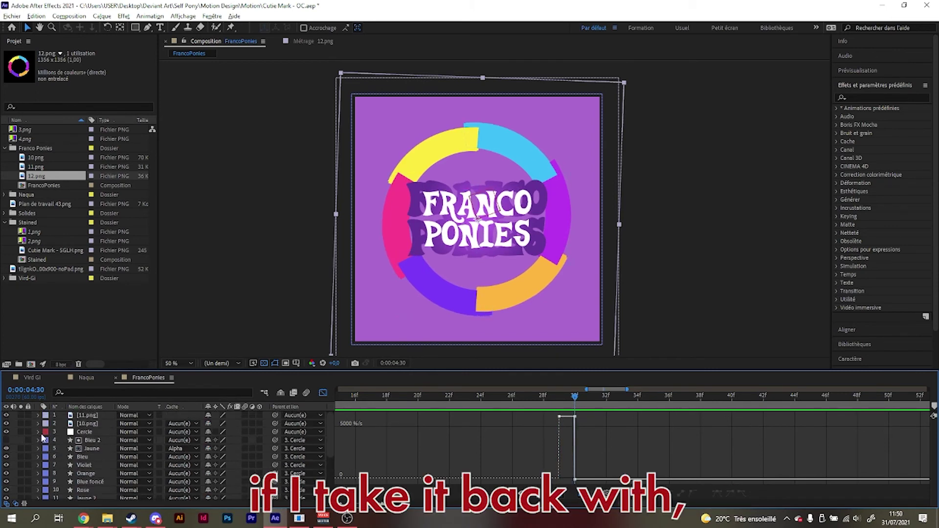
{"action": "left_click", "coordinate": [42, 435]}
{"action": "left_click", "coordinate": [40, 433]}
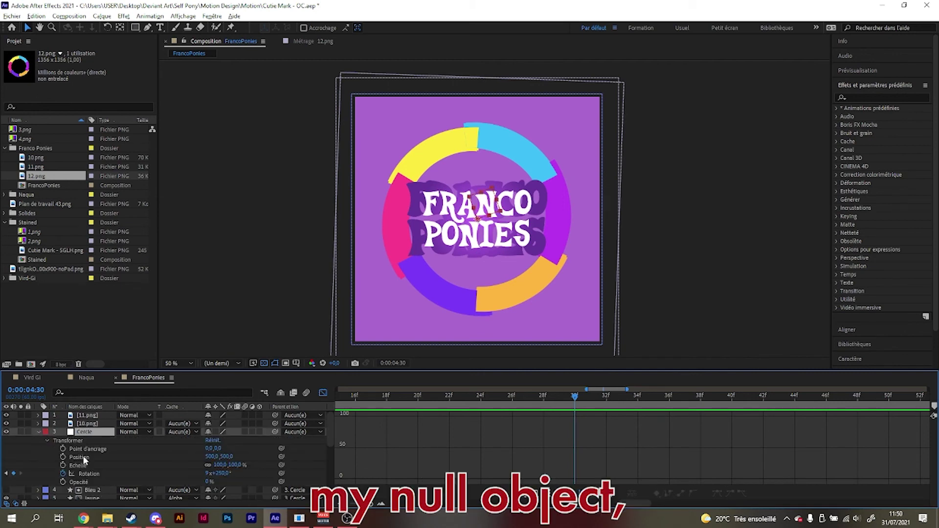
{"action": "left_click", "coordinate": [89, 474]}
{"action": "scroll", "coordinate": [438, 467], "scroll_direction": "down", "scroll_amount": 3}
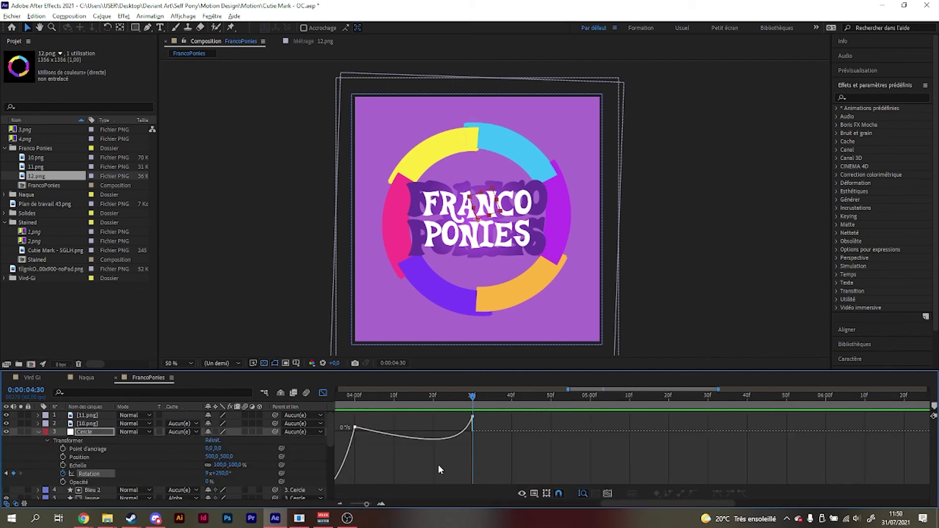
{"action": "scroll", "coordinate": [439, 465], "scroll_direction": "down", "scroll_amount": 3}
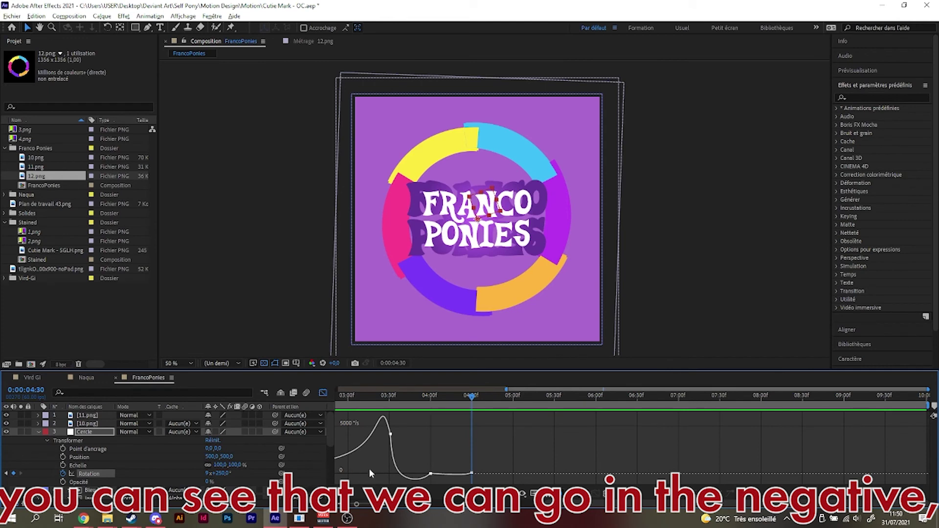
{"action": "scroll", "coordinate": [441, 468], "scroll_direction": "up", "scroll_amount": 6}
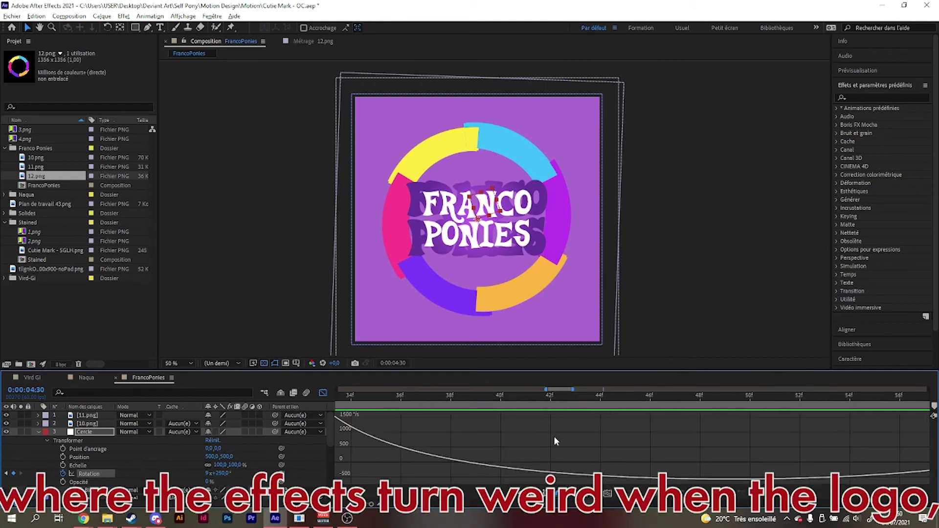
{"action": "scroll", "coordinate": [841, 450], "scroll_direction": "down", "scroll_amount": 3}
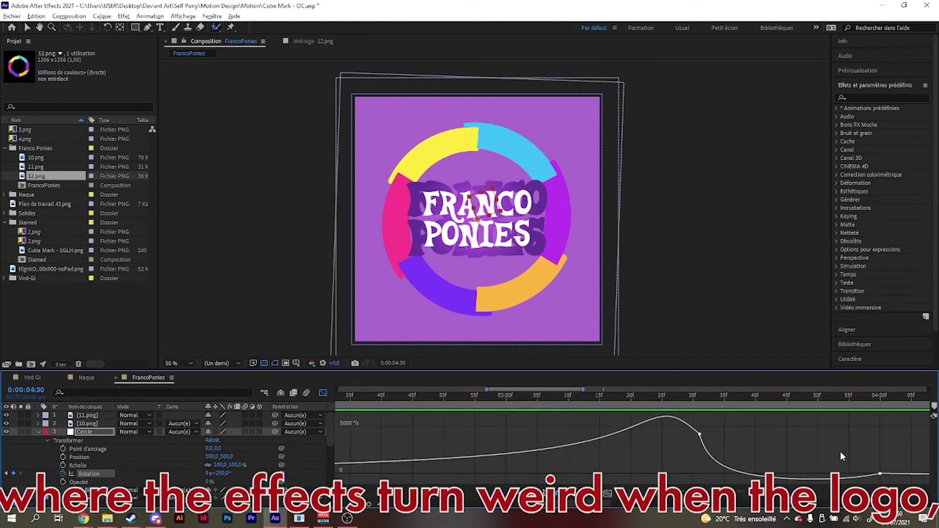
Step frame by frame between 0:00:04:06 and 0:00:04:15, and play on to check the ring's backward turn.
{"action": "left_click_drag", "start_coordinate": [860, 401], "coordinate": [850, 420]}
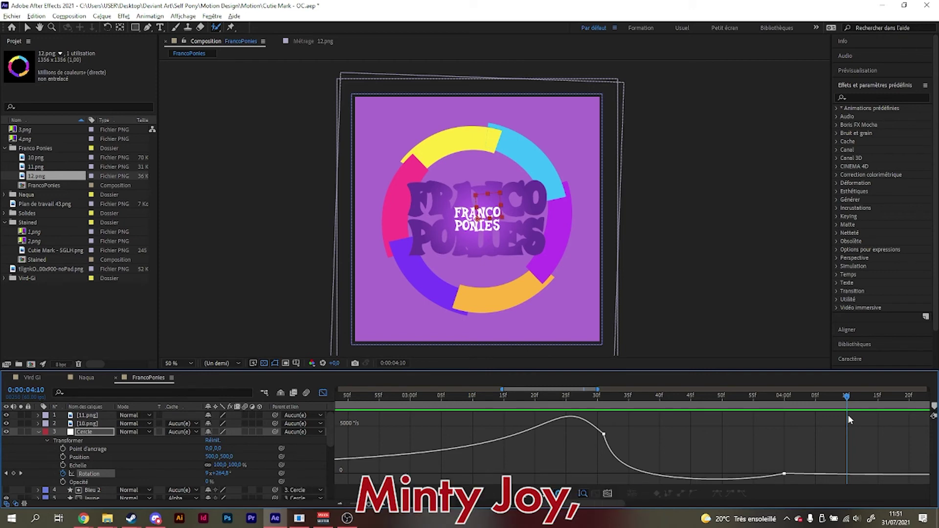
{"action": "key", "text": "Page_Up"}
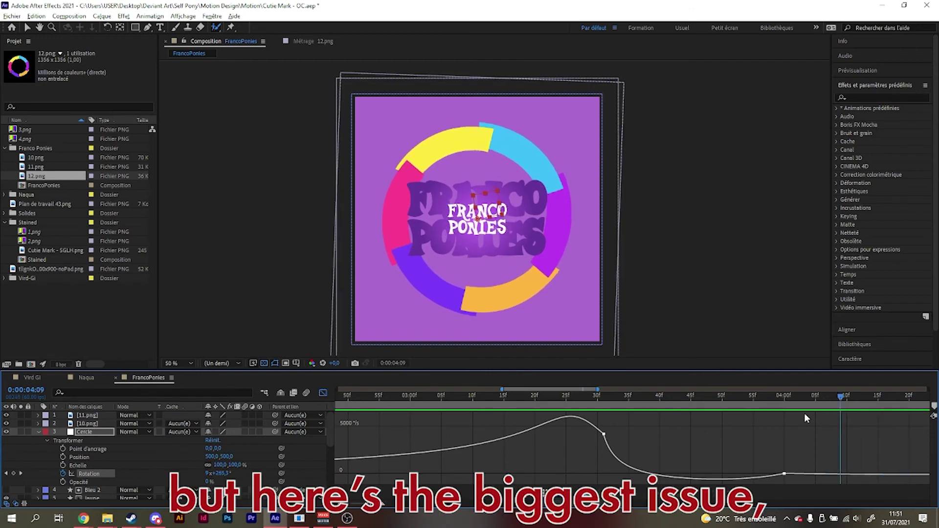
{"action": "key", "text": "Page_Down"}
{"action": "key", "text": "Page_Down"}
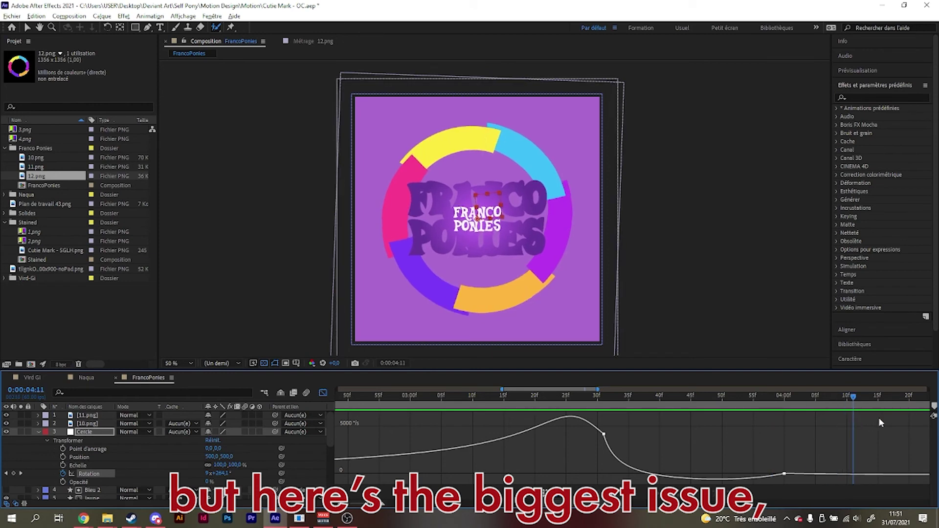
{"action": "key", "text": "Page_Up"}
{"action": "key", "text": "Page_Up"}
{"action": "key", "text": "Page_Up"}
{"action": "key", "text": "Page_Up"}
{"action": "key", "text": "Page_Up"}
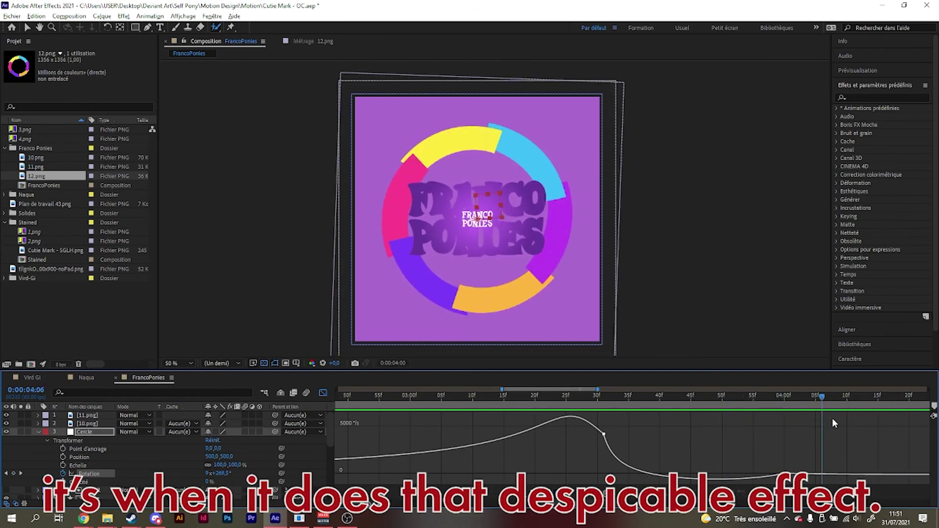
{"action": "key", "text": "Page_Down"}
{"action": "key", "text": "Page_Down"}
{"action": "key", "text": "Page_Down"}
{"action": "key", "text": "Page_Down"}
{"action": "key", "text": "Page_Down"}
{"action": "key", "text": "Page_Down"}
{"action": "key", "text": "Page_Down"}
{"action": "key", "text": "Page_Down"}
{"action": "key", "text": "Page_Down"}
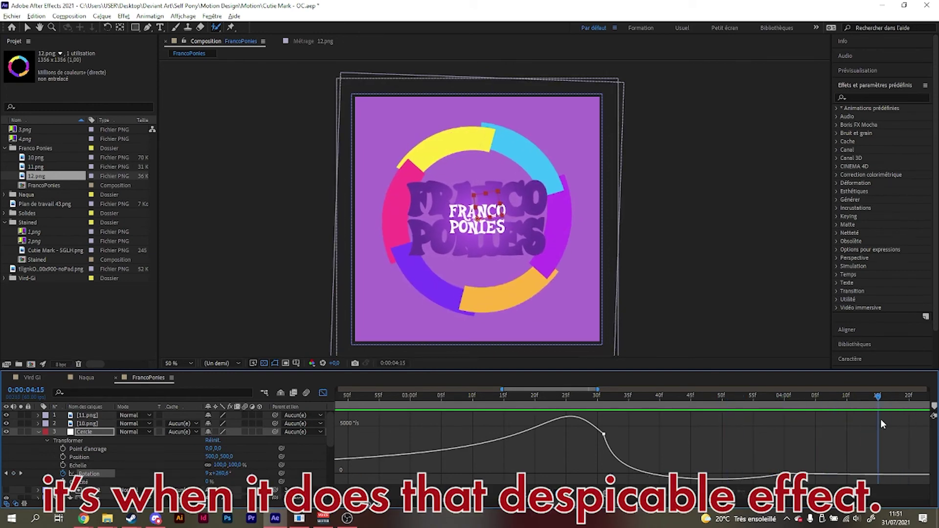
{"action": "key", "text": "space"}
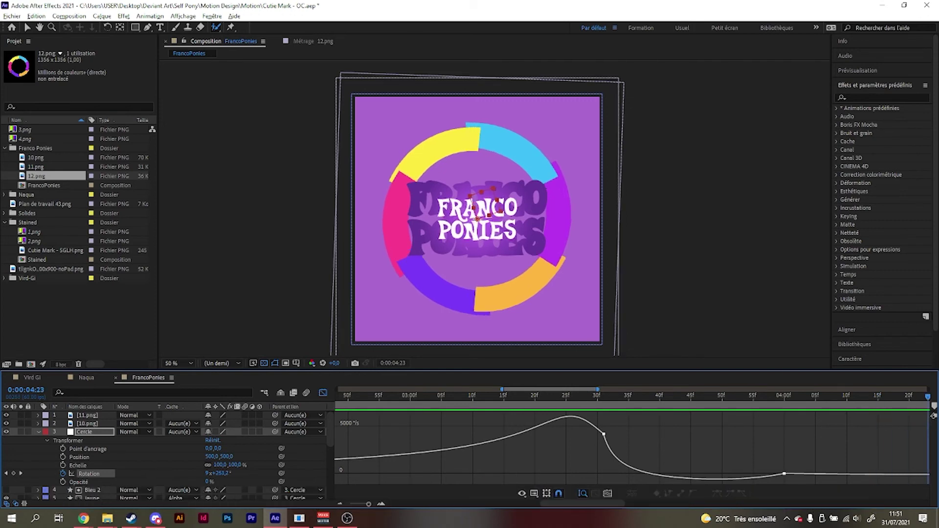
Close the graph editor, show the full timeline and play the composition from the beginning.
{"action": "left_click", "coordinate": [610, 396]}
{"action": "left_click_drag", "start_coordinate": [668, 402], "coordinate": [621, 401]}
{"action": "left_click", "coordinate": [323, 394]}
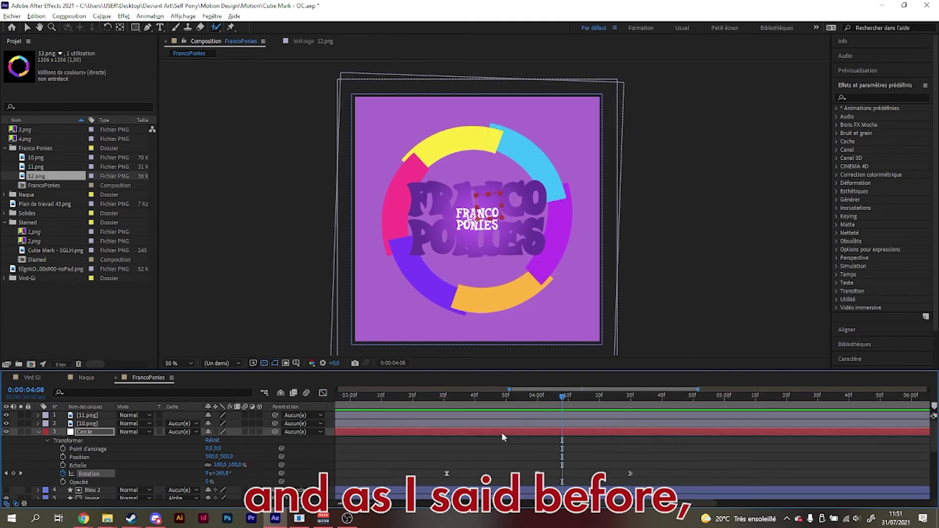
{"action": "scroll", "coordinate": [502, 433], "scroll_direction": "down", "scroll_amount": 5}
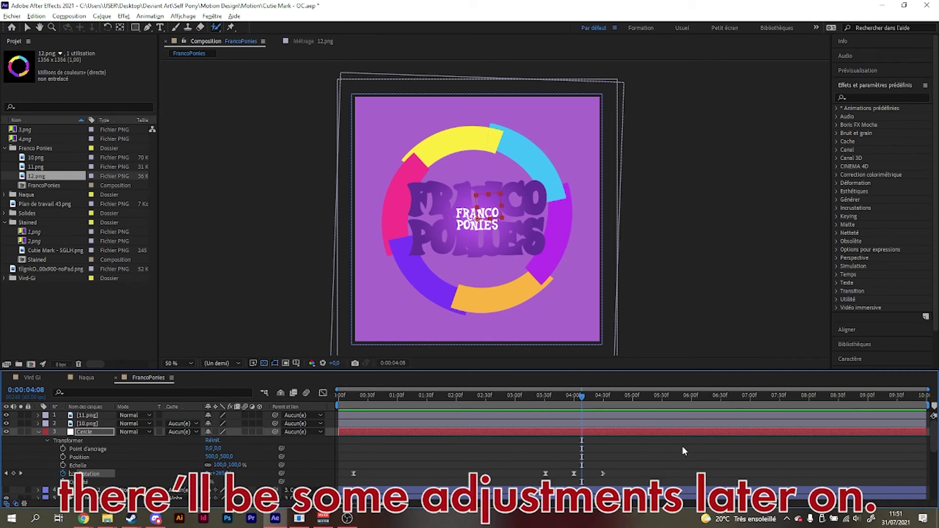
{"action": "key", "text": "Home"}
{"action": "left_click", "coordinate": [643, 325]}
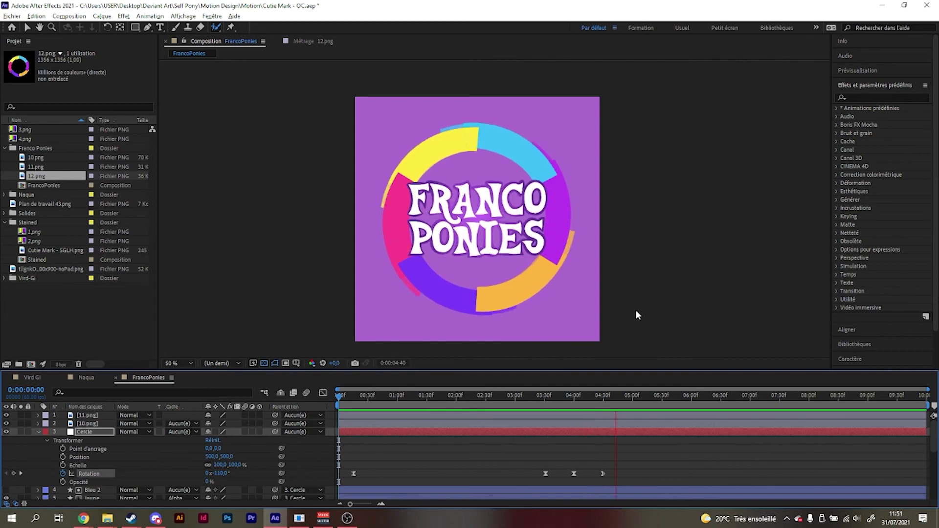
{"action": "key", "text": "space"}
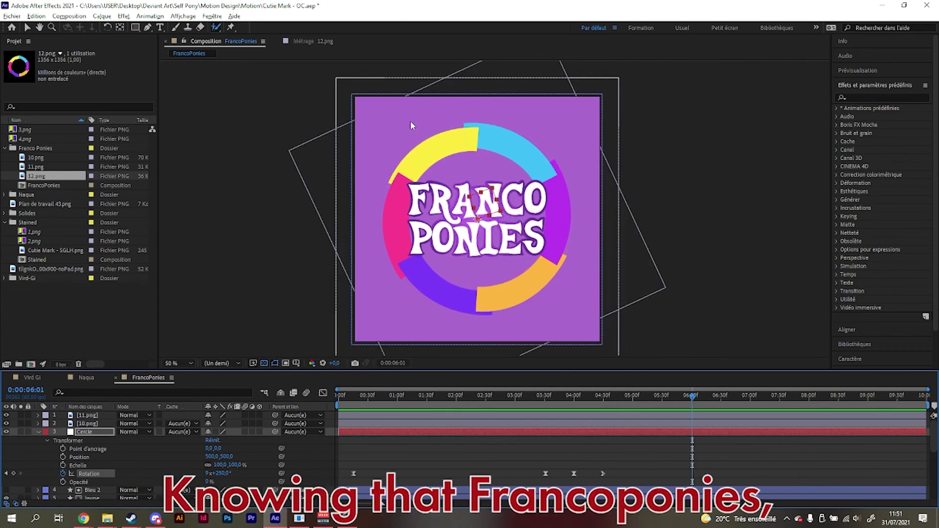
Compress all Scale keyframes of 10.png and 11.png together in time so the last one falls just before 0:00:04:00.
{"action": "left_click", "coordinate": [45, 432]}
{"action": "left_click", "coordinate": [38, 431]}
{"action": "left_click", "coordinate": [38, 431]}
{"action": "left_click", "coordinate": [38, 423]}
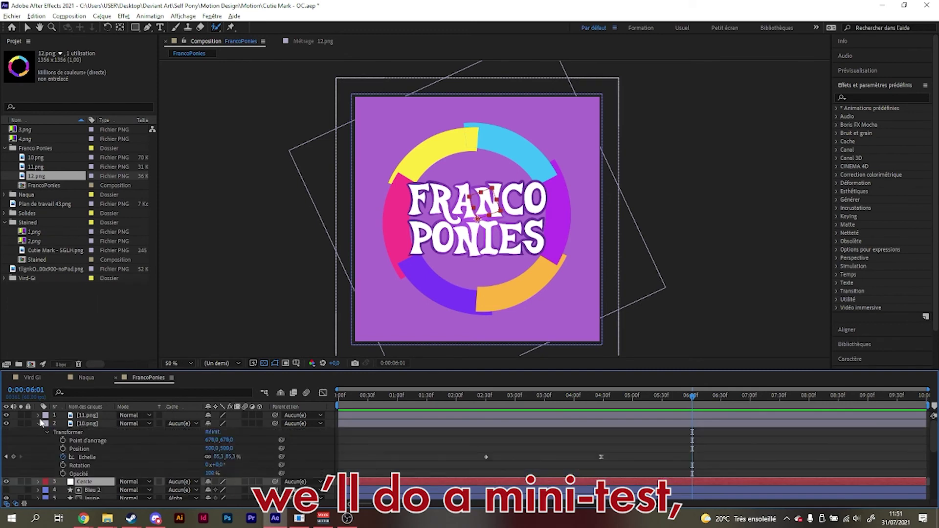
{"action": "left_click", "coordinate": [38, 415]}
{"action": "scroll", "coordinate": [541, 455], "scroll_direction": "down", "scroll_amount": 1}
{"action": "scroll", "coordinate": [540, 460], "scroll_direction": "up", "scroll_amount": 1}
{"action": "scroll", "coordinate": [602, 460], "scroll_direction": "down", "scroll_amount": 1}
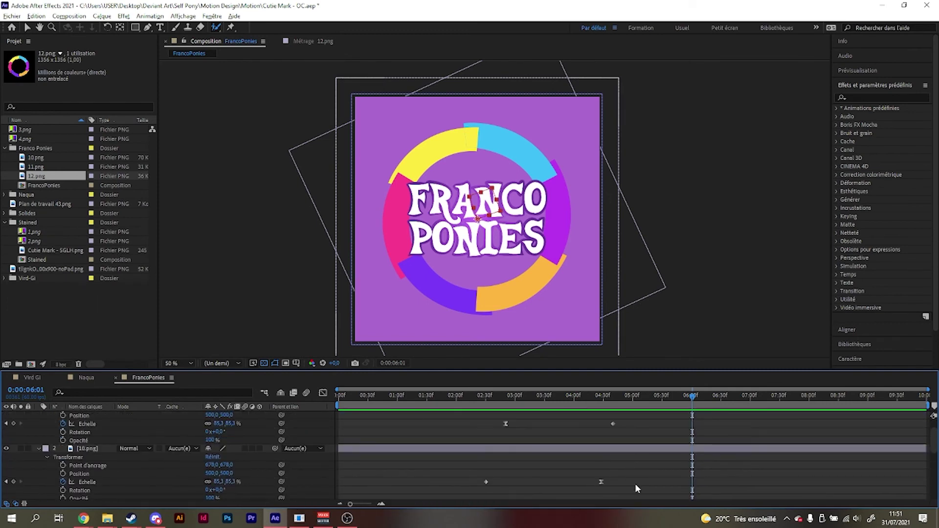
{"action": "left_click_drag", "start_coordinate": [637, 491], "coordinate": [601, 419]}
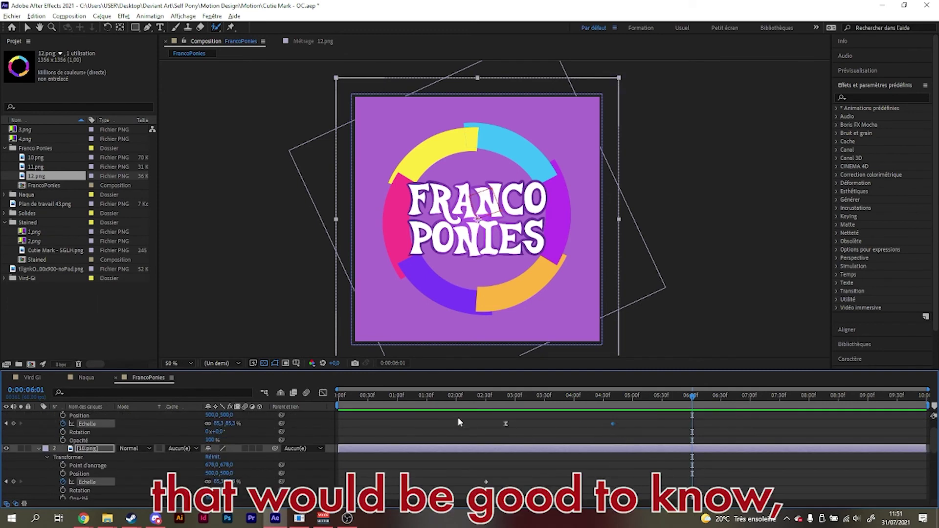
{"action": "left_click_drag", "start_coordinate": [465, 418], "coordinate": [629, 498]}
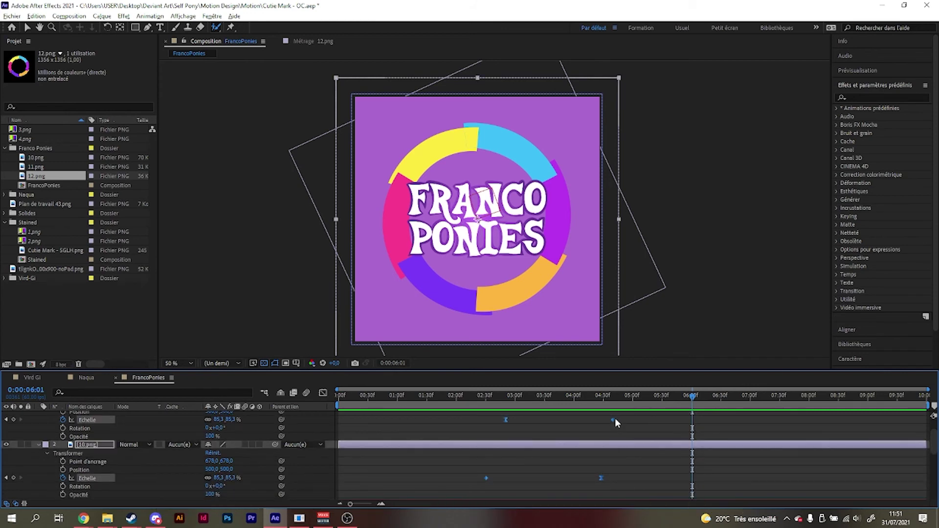
{"action": "left_click_drag", "start_coordinate": [615, 418], "coordinate": [576, 424]}
Play the composition twice from 0:00:02:07 to check the shortened scale animation of the logo.
{"action": "left_click", "coordinate": [463, 398]}
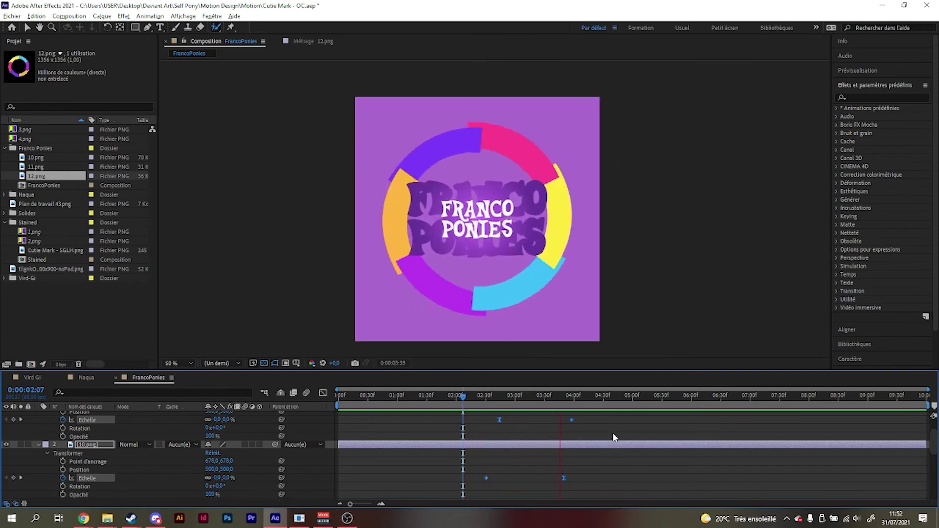
{"action": "key", "text": "space"}
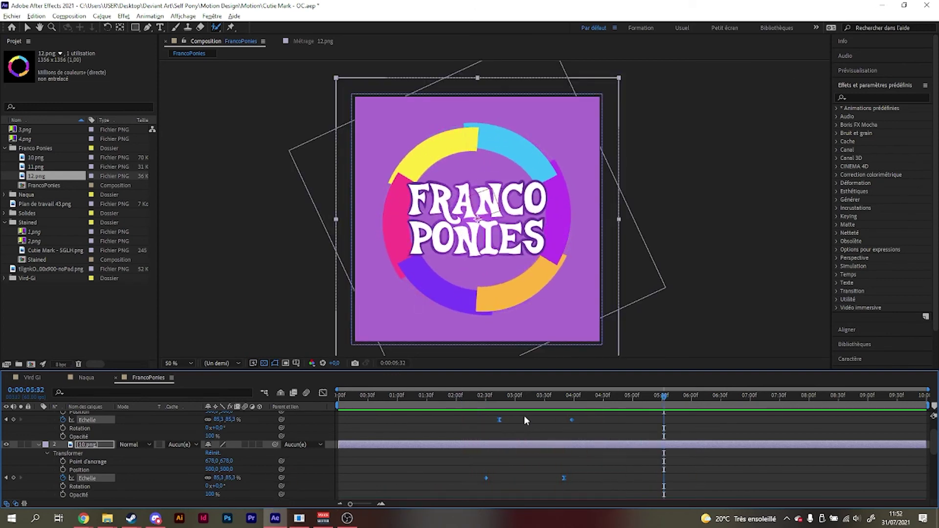
{"action": "left_click", "coordinate": [492, 397]}
{"action": "left_click_drag", "start_coordinate": [492, 399], "coordinate": [463, 399]}
{"action": "key", "text": "space"}
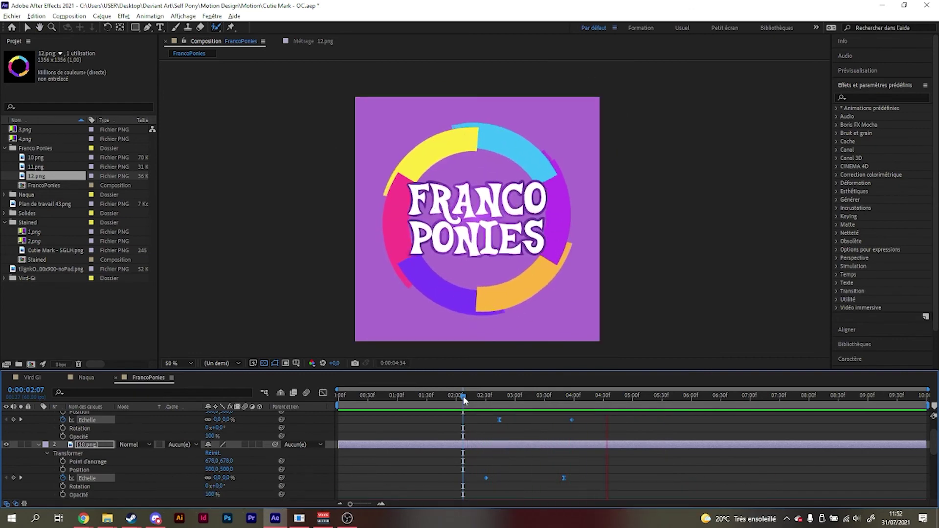
{"action": "key", "text": "space"}
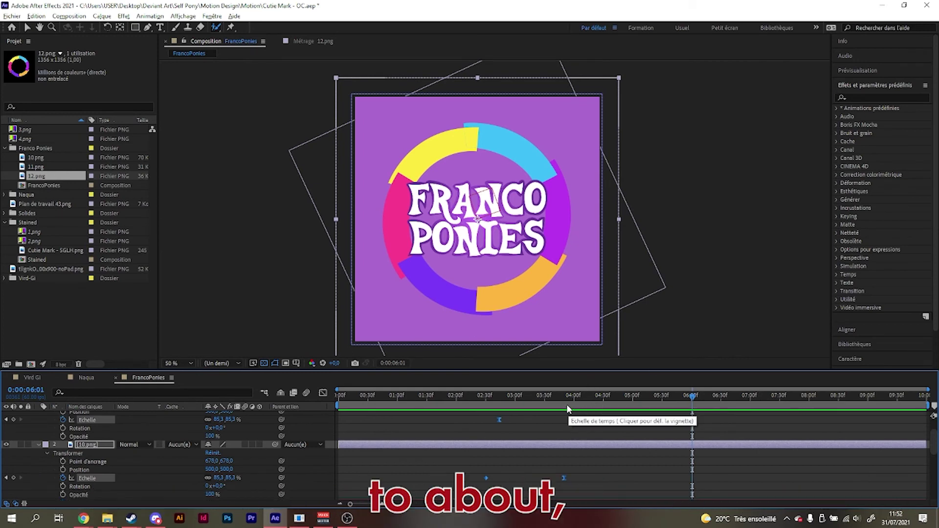
Check the frame at 0:00:03:49, play from 0:00:02:18, and scrub to 0:00:04:56 to review the logo's arrival.
{"action": "left_click_drag", "start_coordinate": [573, 395], "coordinate": [563, 397]}
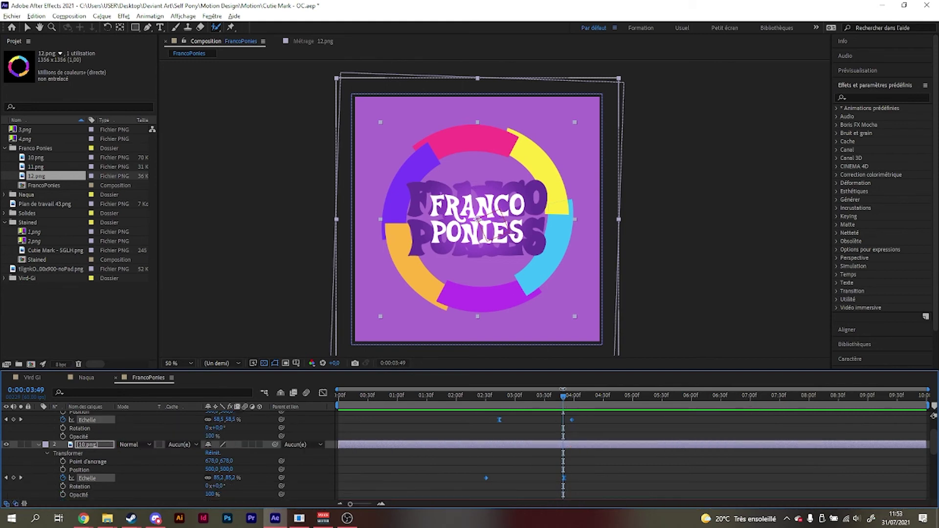
{"action": "mouse_move", "coordinate": [573, 426]}
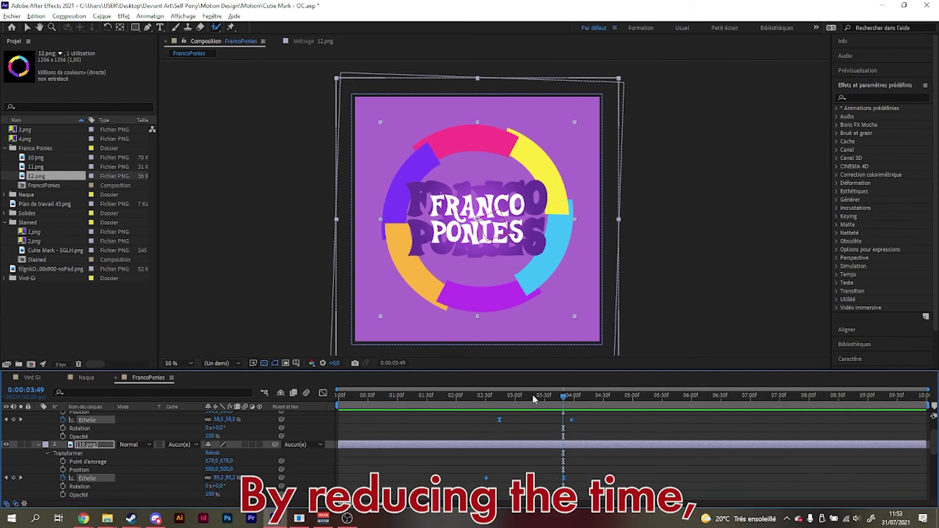
{"action": "left_click_drag", "start_coordinate": [514, 398], "coordinate": [476, 400]}
{"action": "key", "text": "space"}
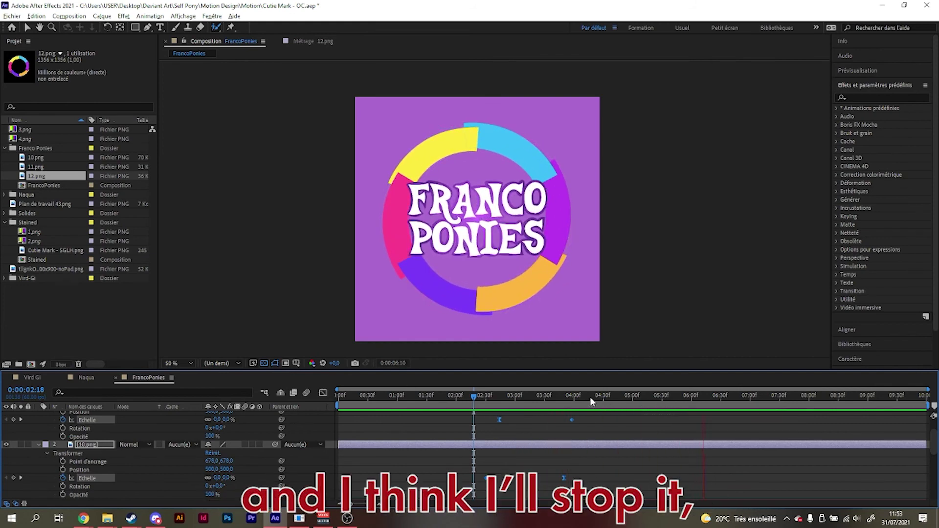
{"action": "left_click", "coordinate": [539, 390]}
{"action": "left_click_drag", "start_coordinate": [540, 392], "coordinate": [630, 395]}
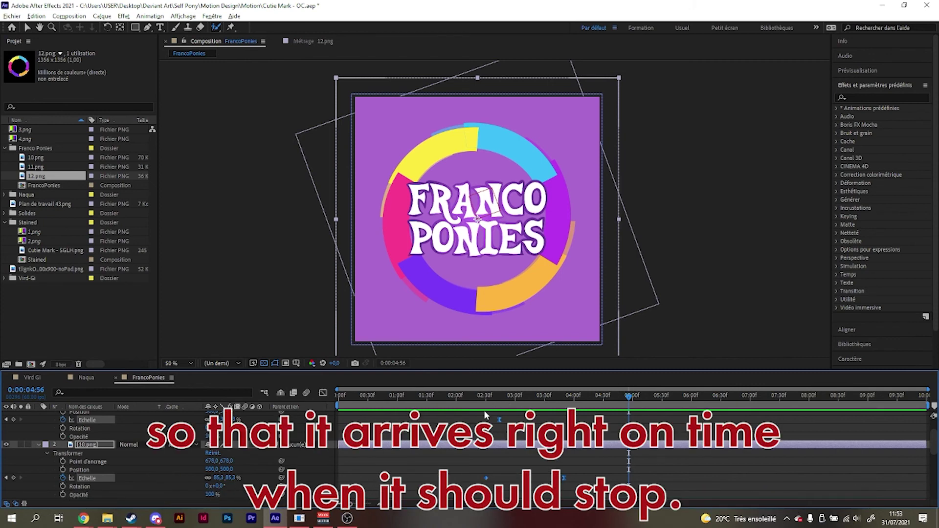
Return to 0:00:00:00 and collapse the expanded properties of the 10.png and 12.png layers.
{"action": "left_click_drag", "start_coordinate": [462, 411], "coordinate": [240, 415]}
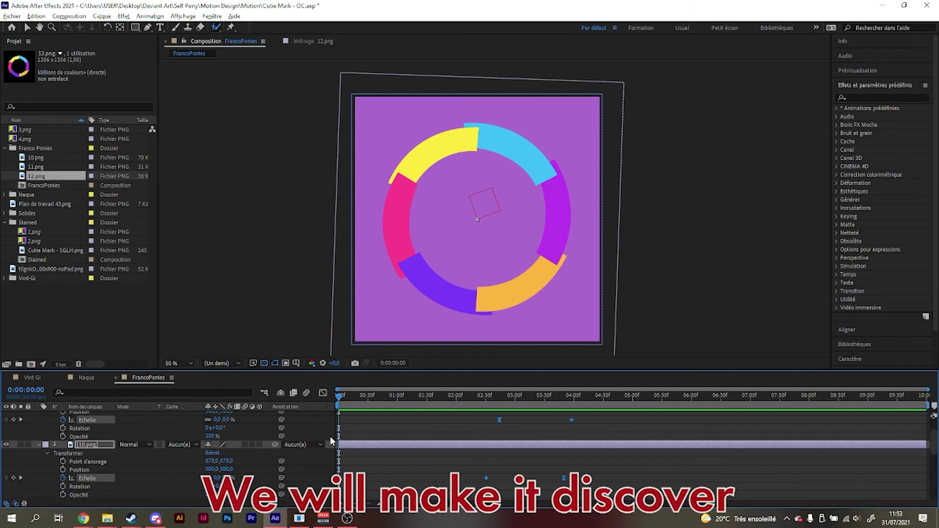
{"action": "left_click", "coordinate": [38, 444]}
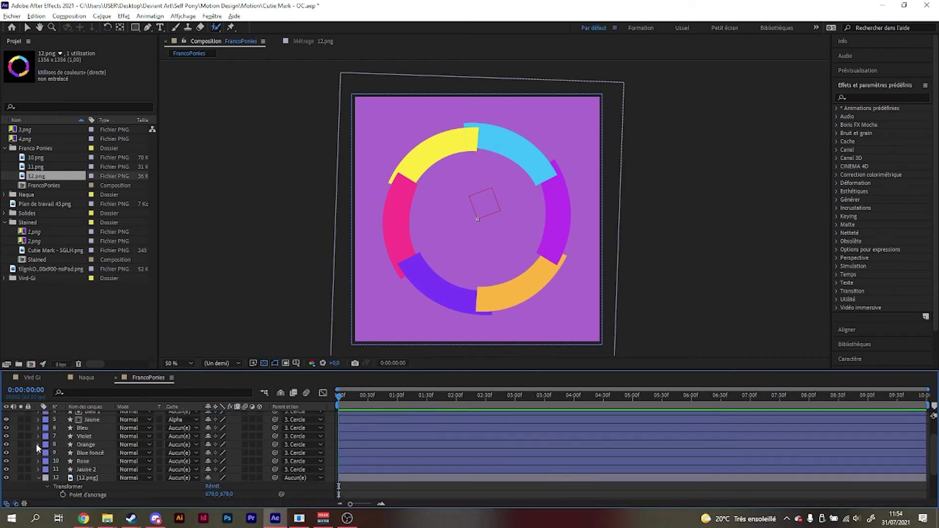
{"action": "scroll", "coordinate": [36, 443], "scroll_direction": "down", "scroll_amount": 2}
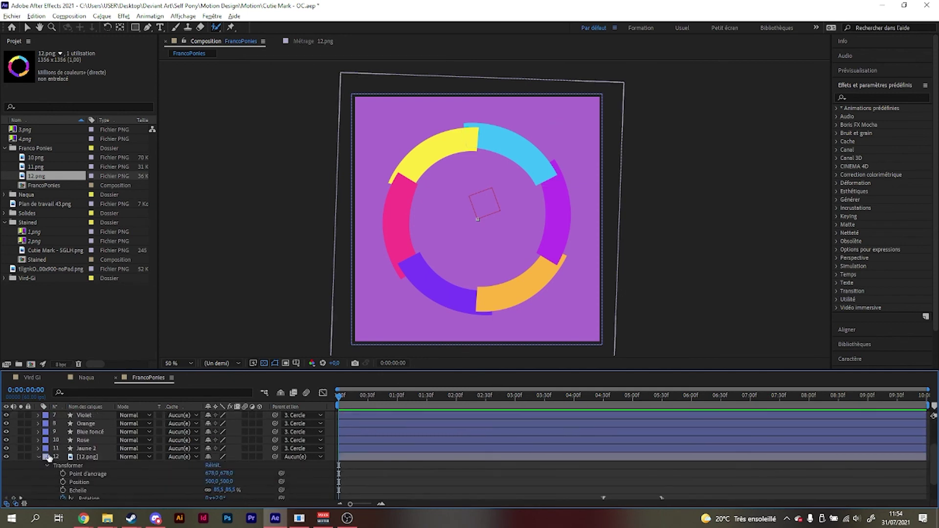
{"action": "left_click", "coordinate": [39, 458]}
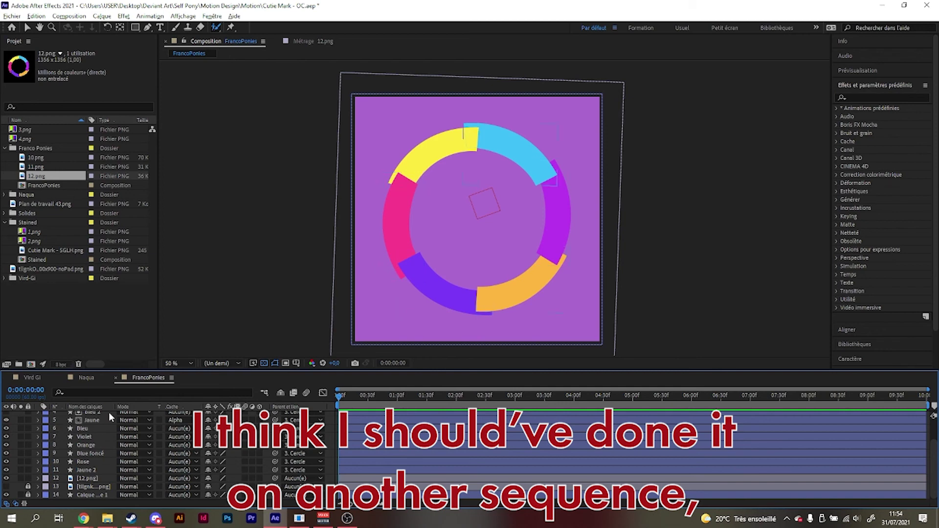
{"action": "scroll", "coordinate": [89, 438], "scroll_direction": "up", "scroll_amount": 3}
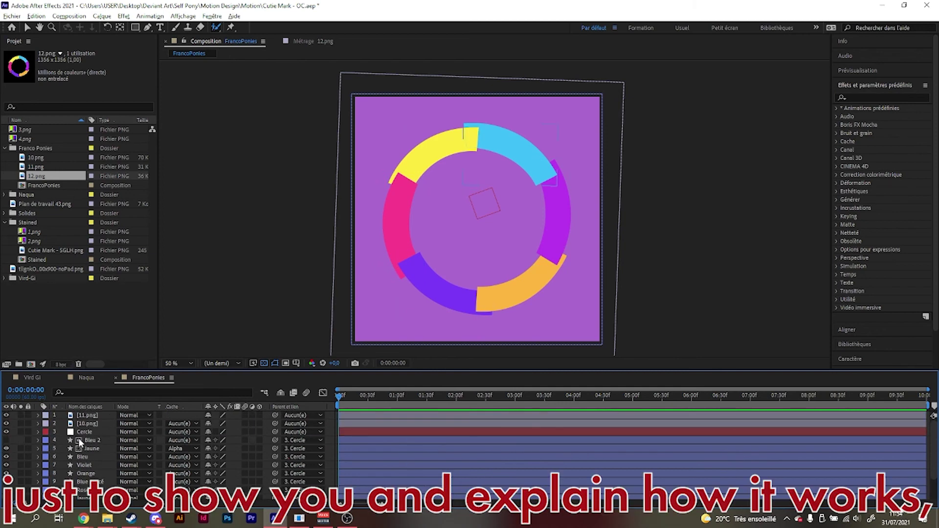
{"action": "left_click", "coordinate": [79, 440]}
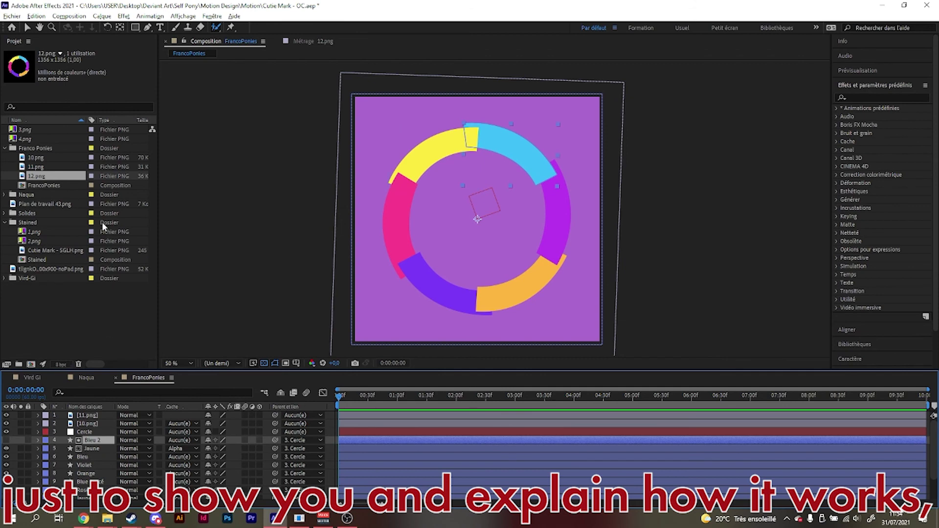
{"action": "left_click", "coordinate": [137, 28]}
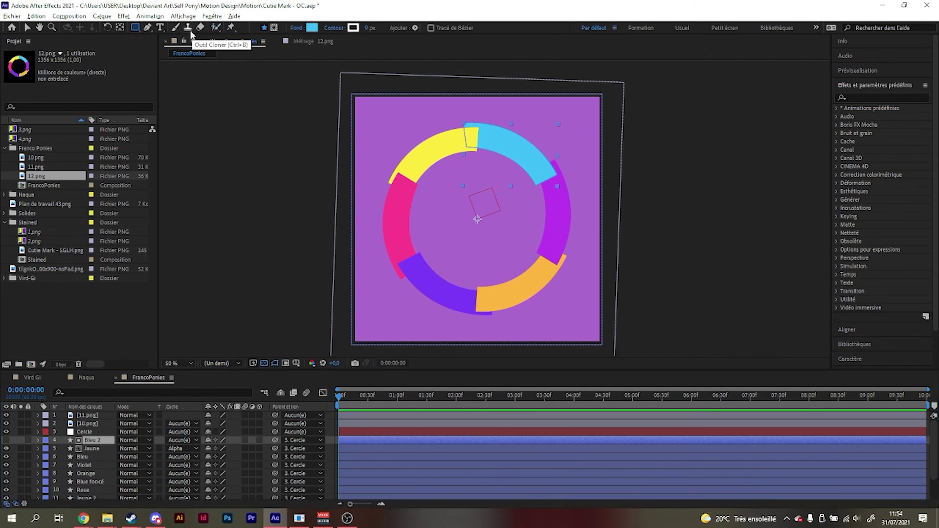
{"action": "left_click", "coordinate": [148, 28]}
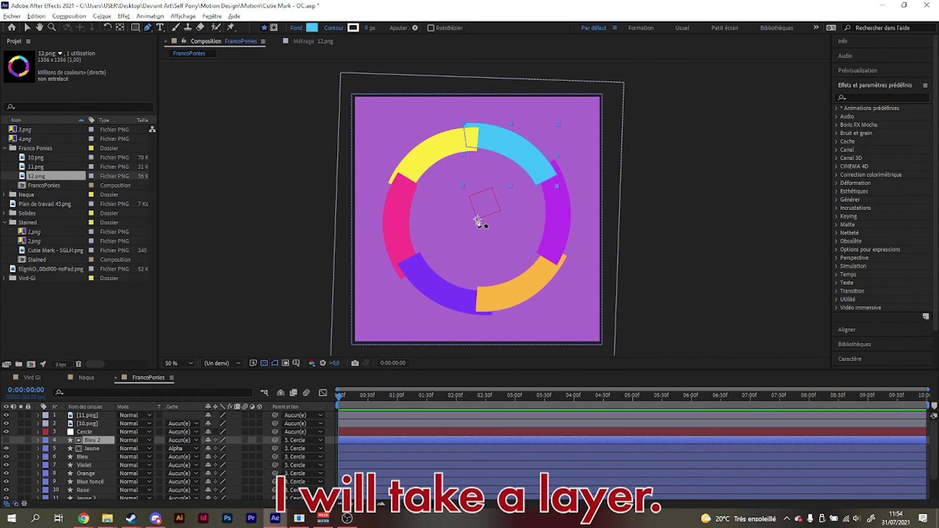
{"action": "left_click", "coordinate": [135, 28]}
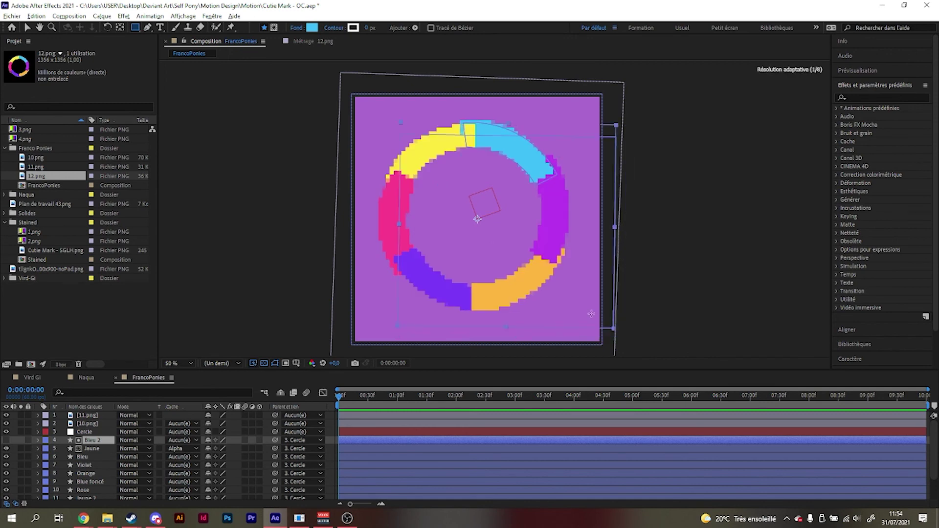
{"action": "left_click_drag", "start_coordinate": [399, 122], "coordinate": [588, 321]}
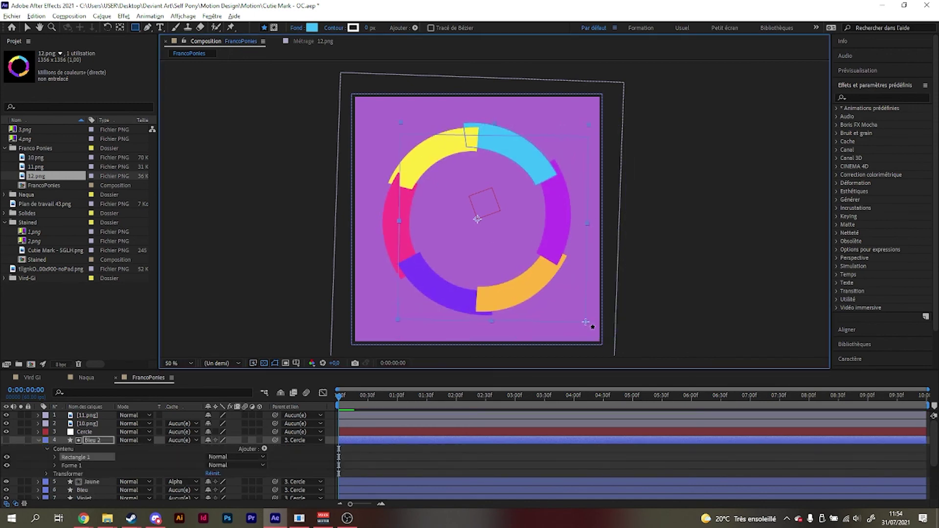
{"action": "left_click", "coordinate": [311, 27]}
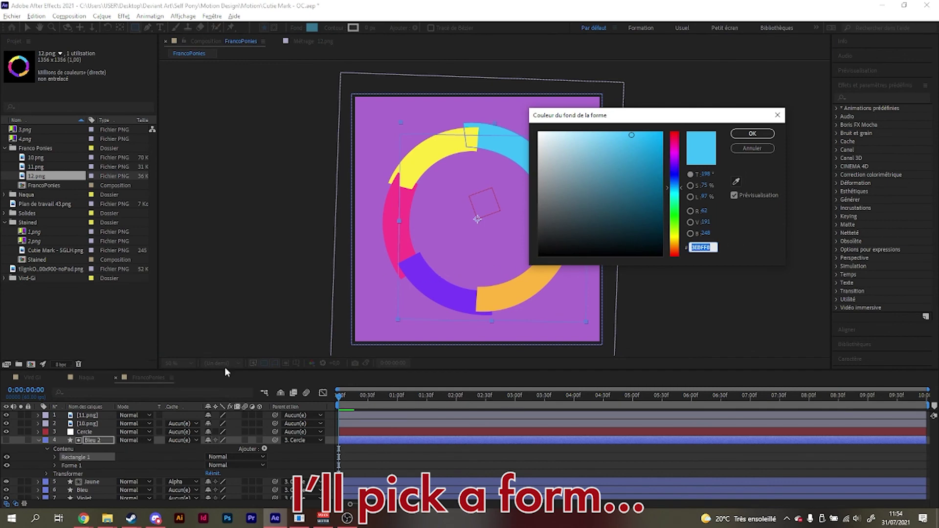
{"action": "key", "text": "Return"}
{"action": "key", "text": "Delete"}
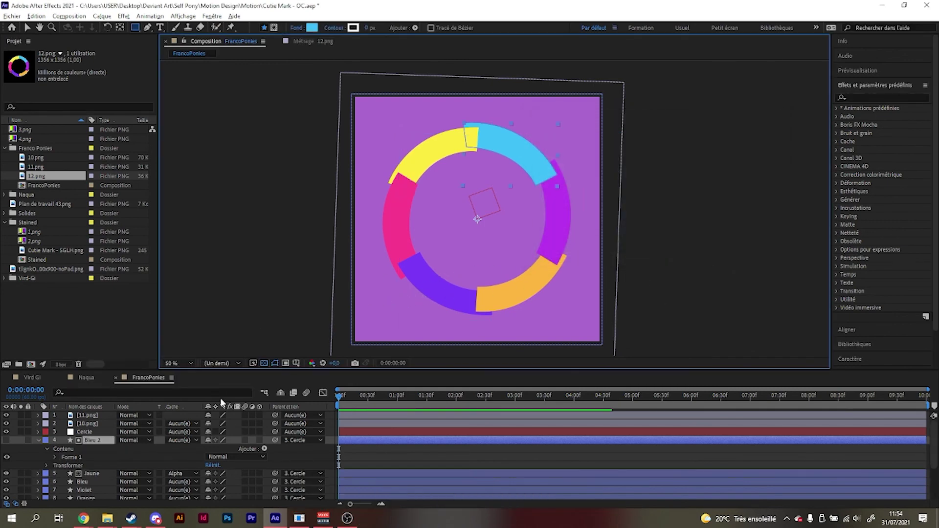
Deselect all layers and draw a yellow rectangle covering nearly the whole composition as a new shape layer.
{"action": "left_click", "coordinate": [147, 440]}
{"action": "left_click", "coordinate": [800, 270]}
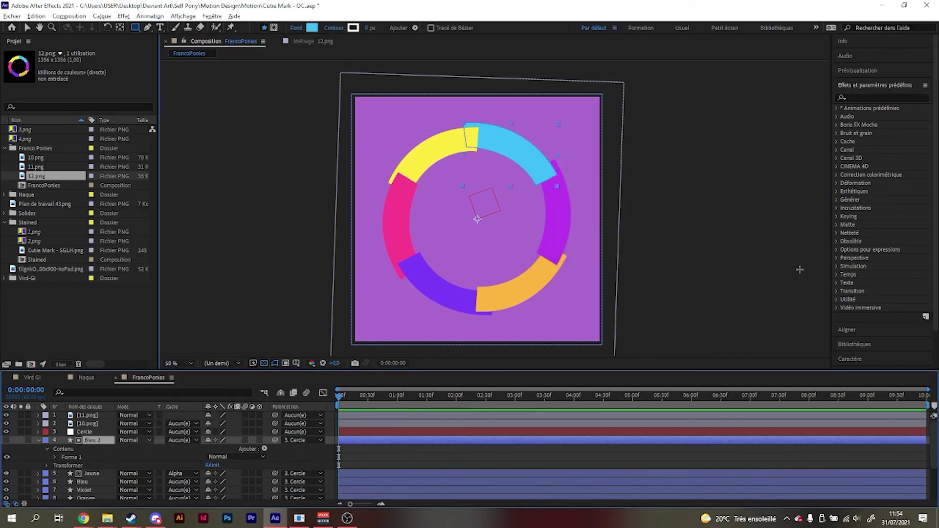
{"action": "key", "text": "ctrl+z"}
{"action": "key", "text": "v"}
{"action": "left_click", "coordinate": [741, 278]}
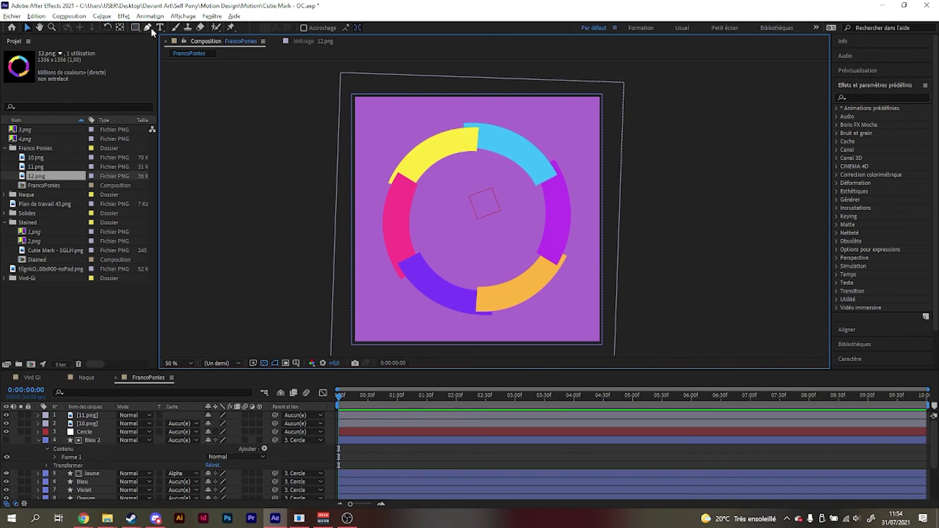
{"action": "left_click", "coordinate": [135, 28]}
{"action": "left_click_drag", "start_coordinate": [360, 104], "coordinate": [594, 332]}
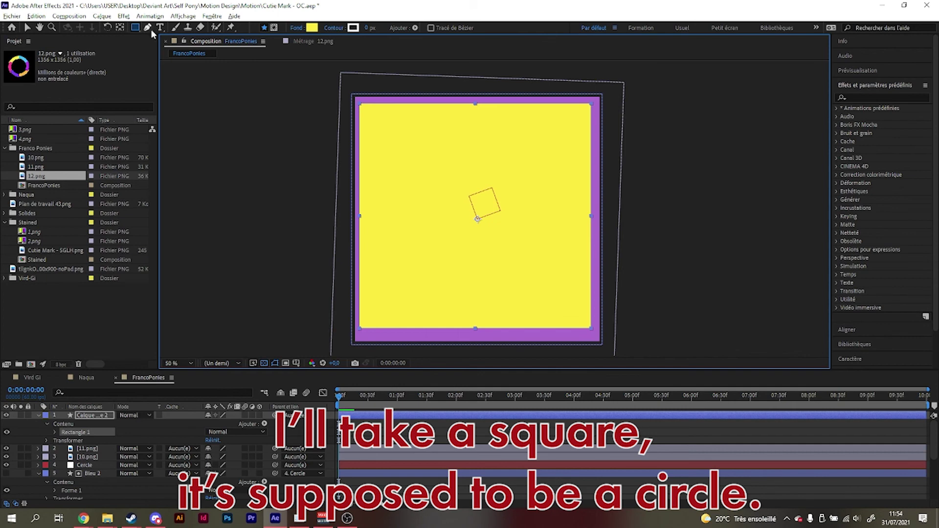
Shrink the yellow rectangle to a smaller square and position it over the centre of the ring.
{"action": "left_click", "coordinate": [27, 27]}
{"action": "mouse_move", "coordinate": [517, 184]}
{"action": "left_mouse_down"}
{"action": "mouse_move", "coordinate": [539, 218]}
{"action": "mouse_move", "coordinate": [491, 154]}
{"action": "mouse_move", "coordinate": [517, 169]}
{"action": "left_mouse_up"}
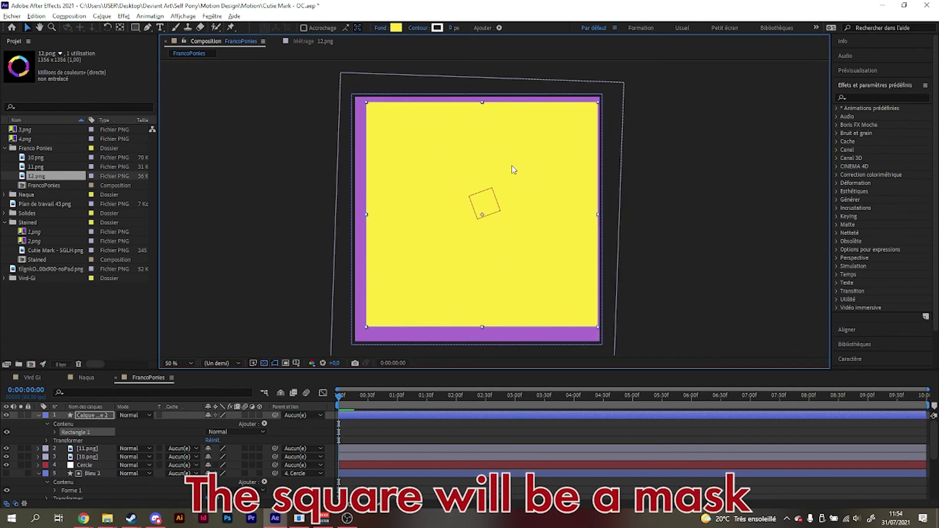
{"action": "left_click_drag", "start_coordinate": [598, 103], "coordinate": [560, 140]}
{"action": "left_click_drag", "start_coordinate": [504, 223], "coordinate": [506, 228]}
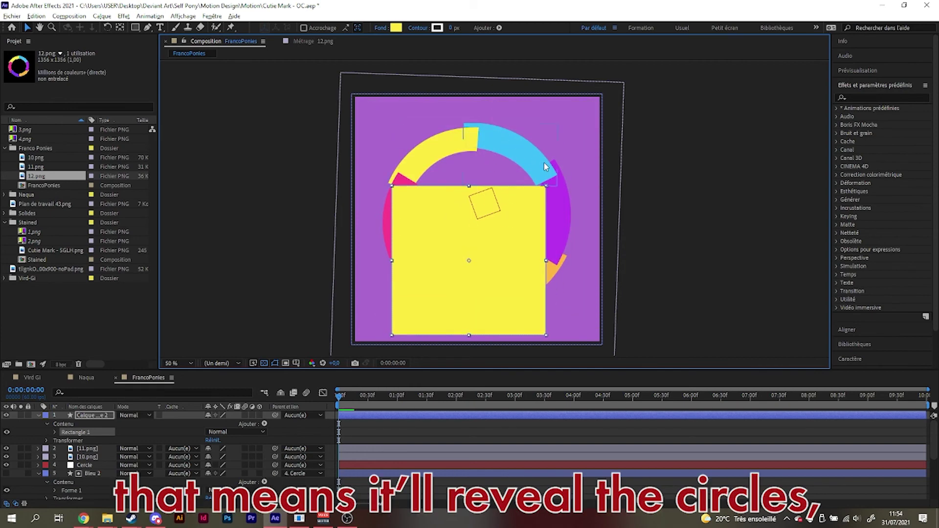
{"action": "left_click_drag", "start_coordinate": [512, 266], "coordinate": [469, 208]}
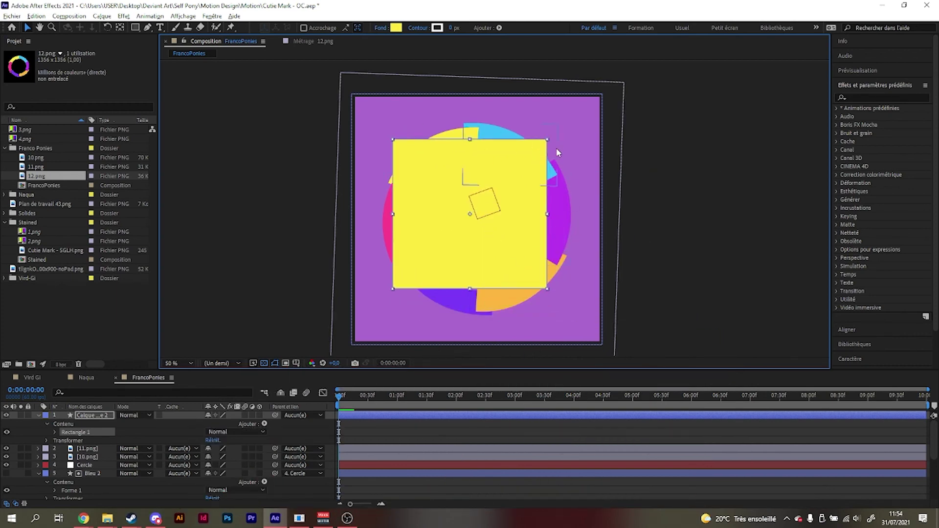
Slide the yellow square sideways off the ring and back over it, and delete its shape layer.
{"action": "left_click_drag", "start_coordinate": [492, 208], "coordinate": [630, 210]}
{"action": "left_click", "coordinate": [474, 213]}
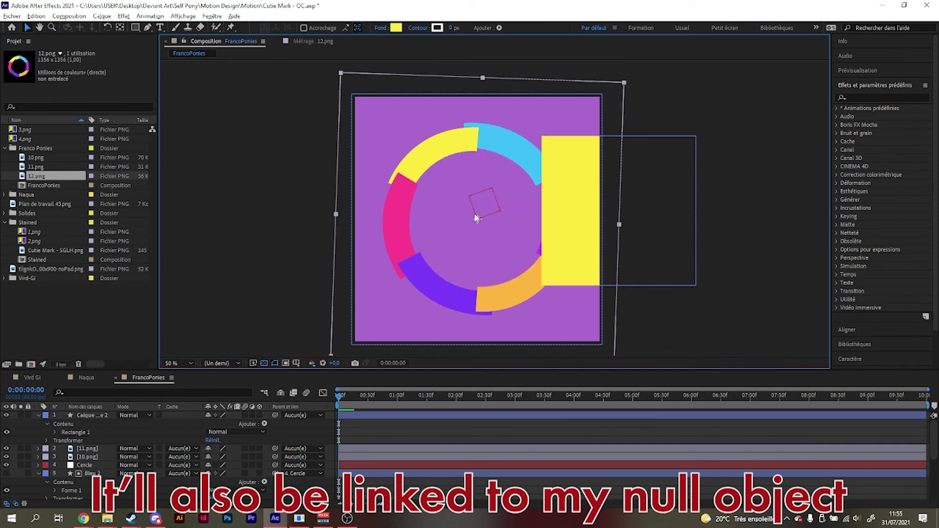
{"action": "left_click_drag", "start_coordinate": [656, 175], "coordinate": [514, 179]}
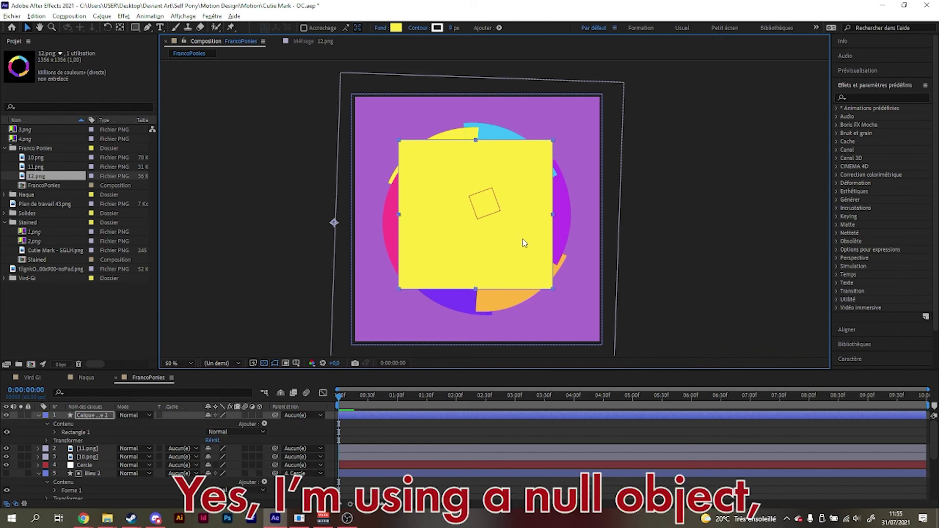
{"action": "key", "text": "Delete"}
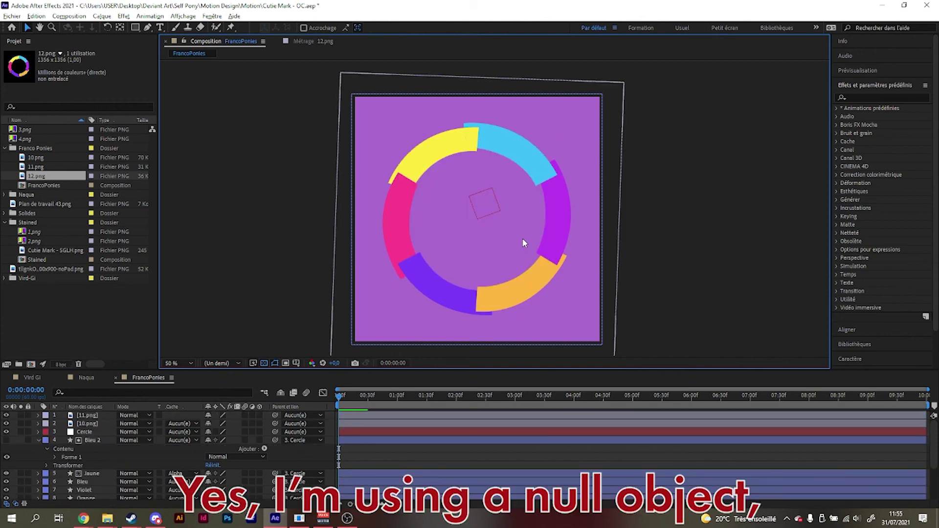
{"action": "left_click", "coordinate": [38, 440]}
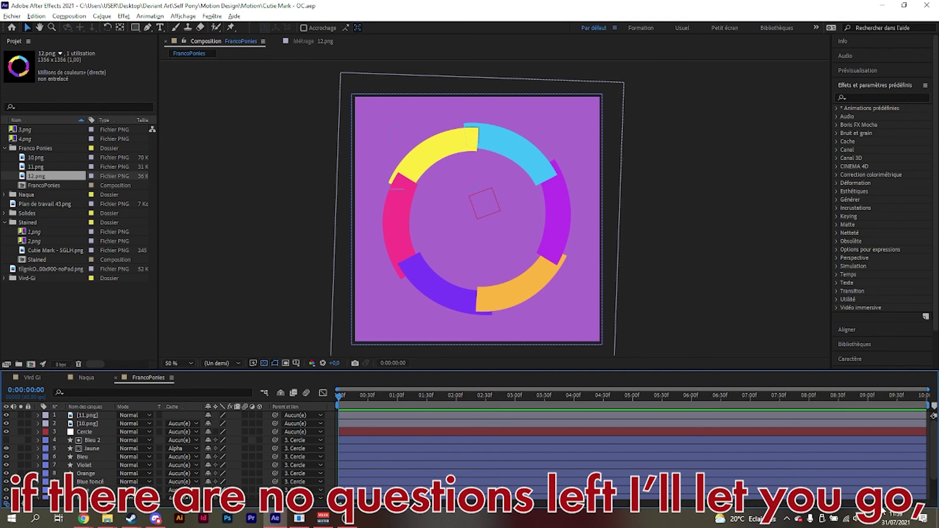
{"action": "left_click", "coordinate": [896, 518]}
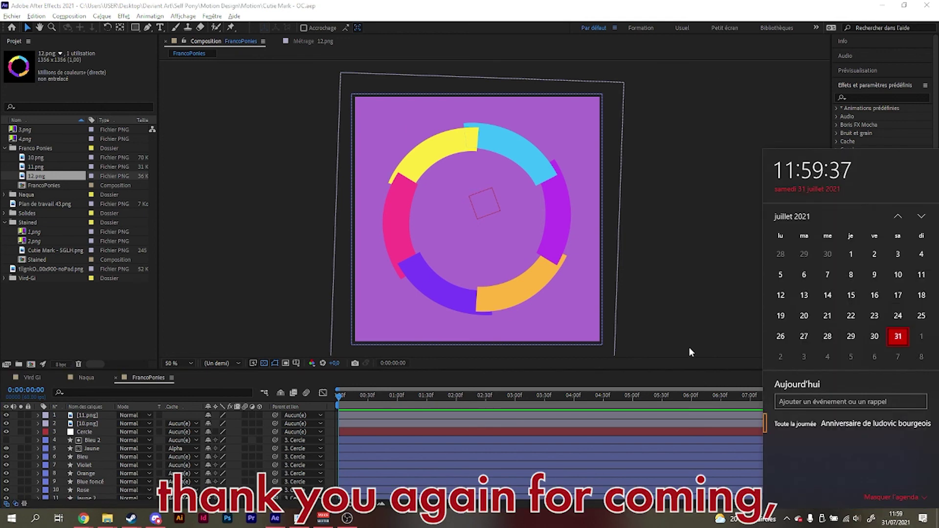
{"action": "left_click", "coordinate": [678, 387]}
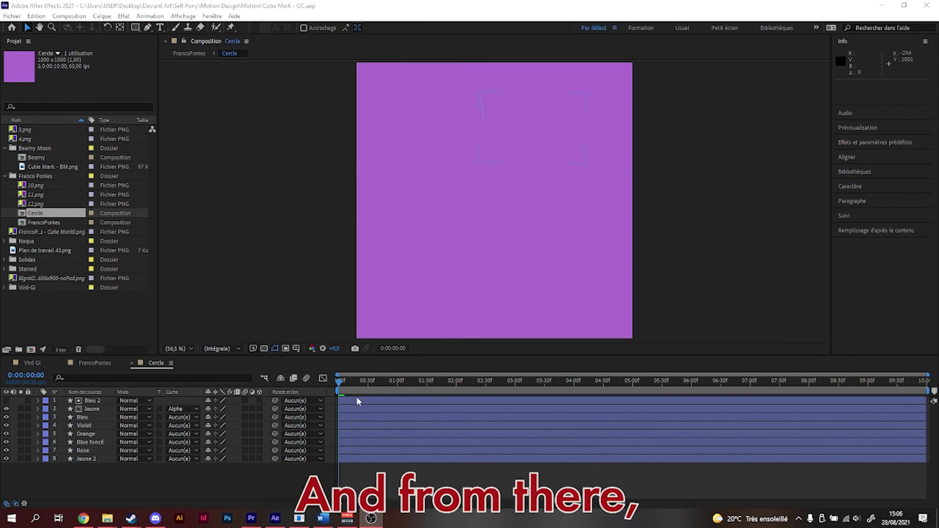
Scrub the Cercle composition to 0:00:02:49 and back to 0:00:00:00 to review the masked reveal of the ring segments.
{"action": "left_click_drag", "start_coordinate": [343, 385], "coordinate": [506, 393]}
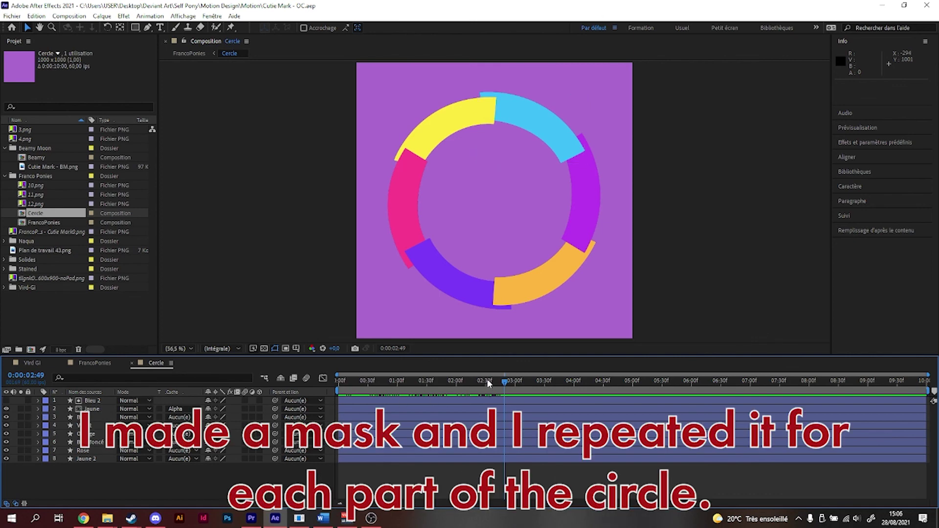
{"action": "left_click_drag", "start_coordinate": [491, 384], "coordinate": [304, 388]}
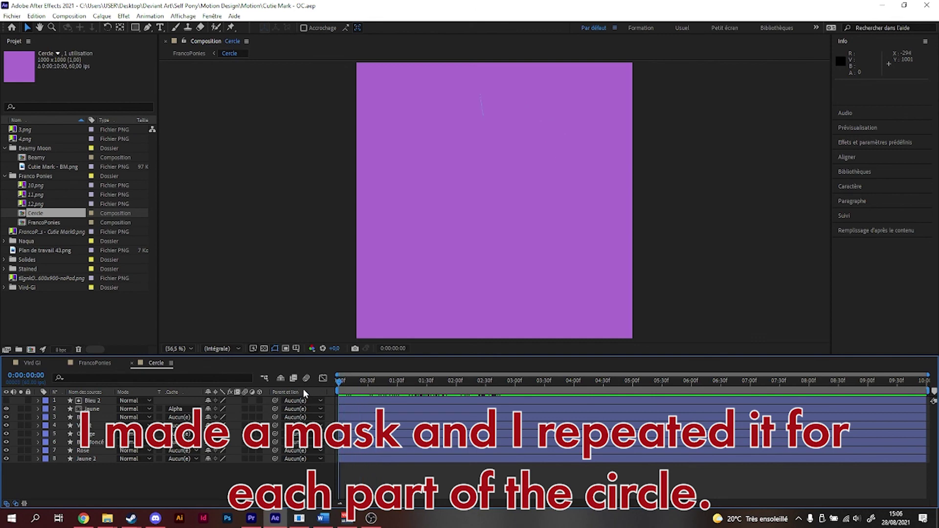